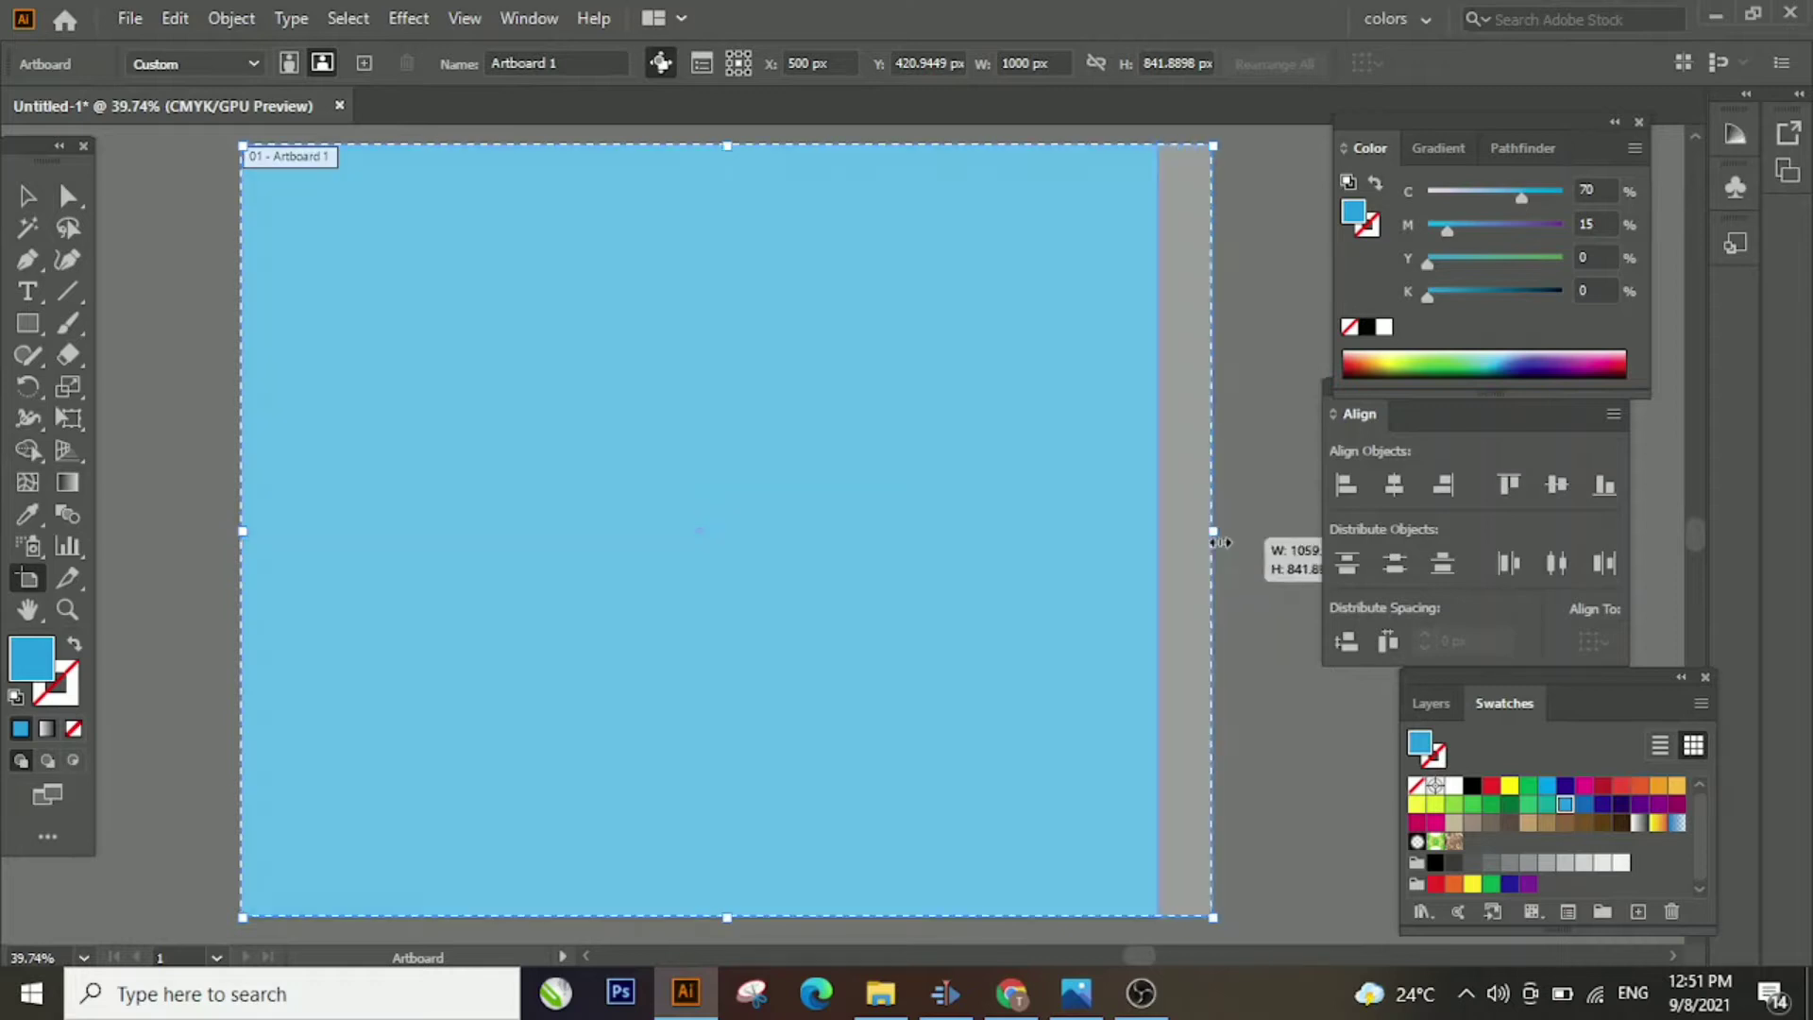
Stretch the blue background rectangle sideways to the edge of the widened artboard
scroll(869, 704, right, 3)
click(27, 195)
click(705, 571)
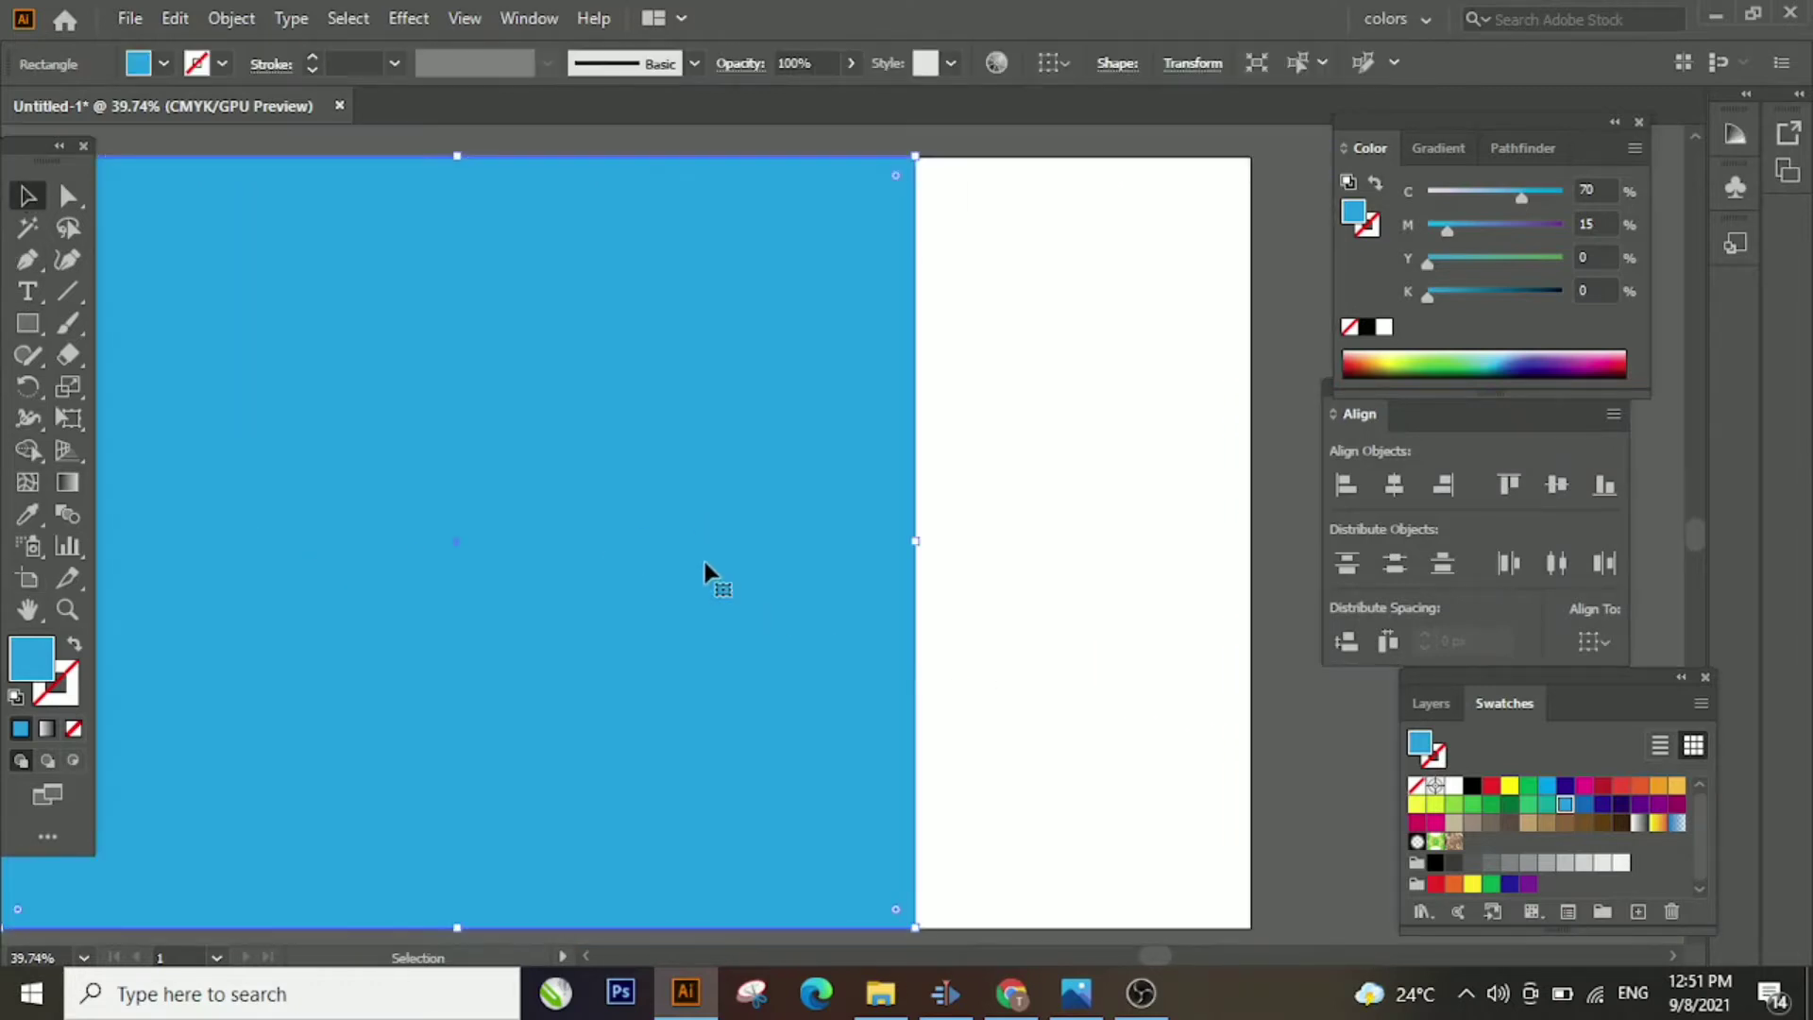
drag(916, 545, 1252, 567)
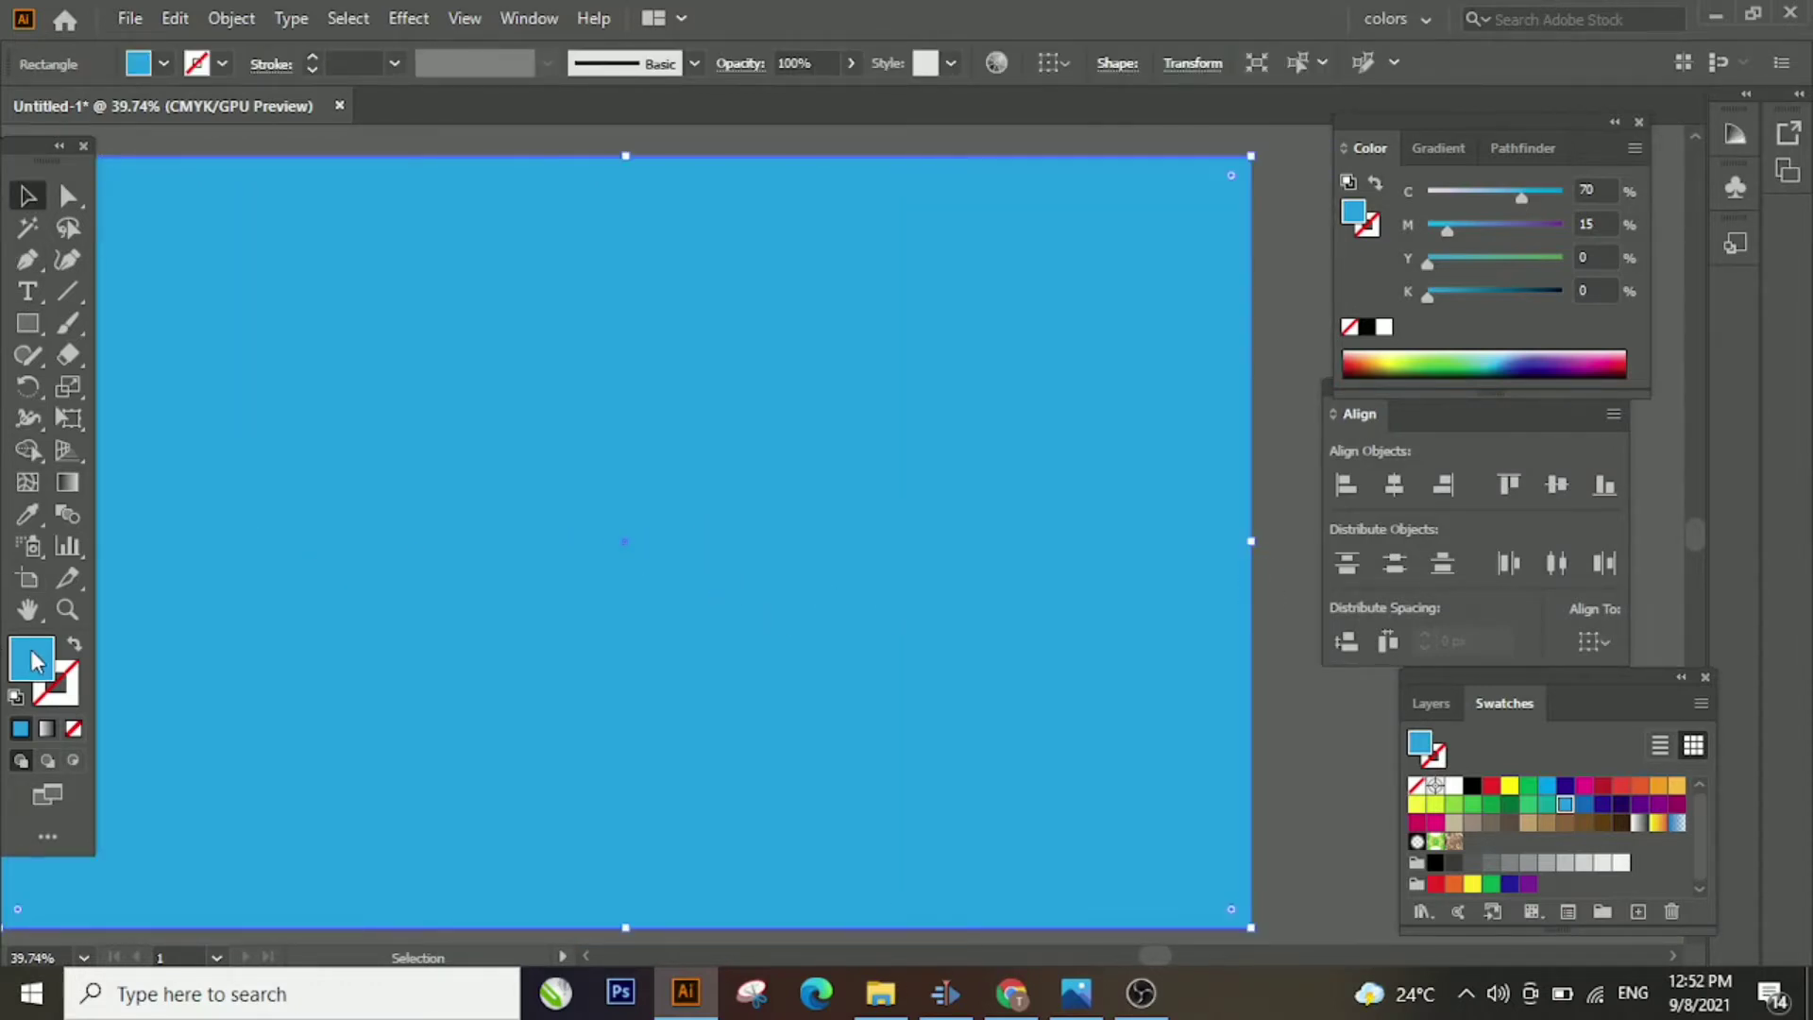
Change the background rectangle's fill to a softer blue, about C 66, M 11, Y 7, K 0
double_click(34, 661)
click(362, 687)
click(753, 646)
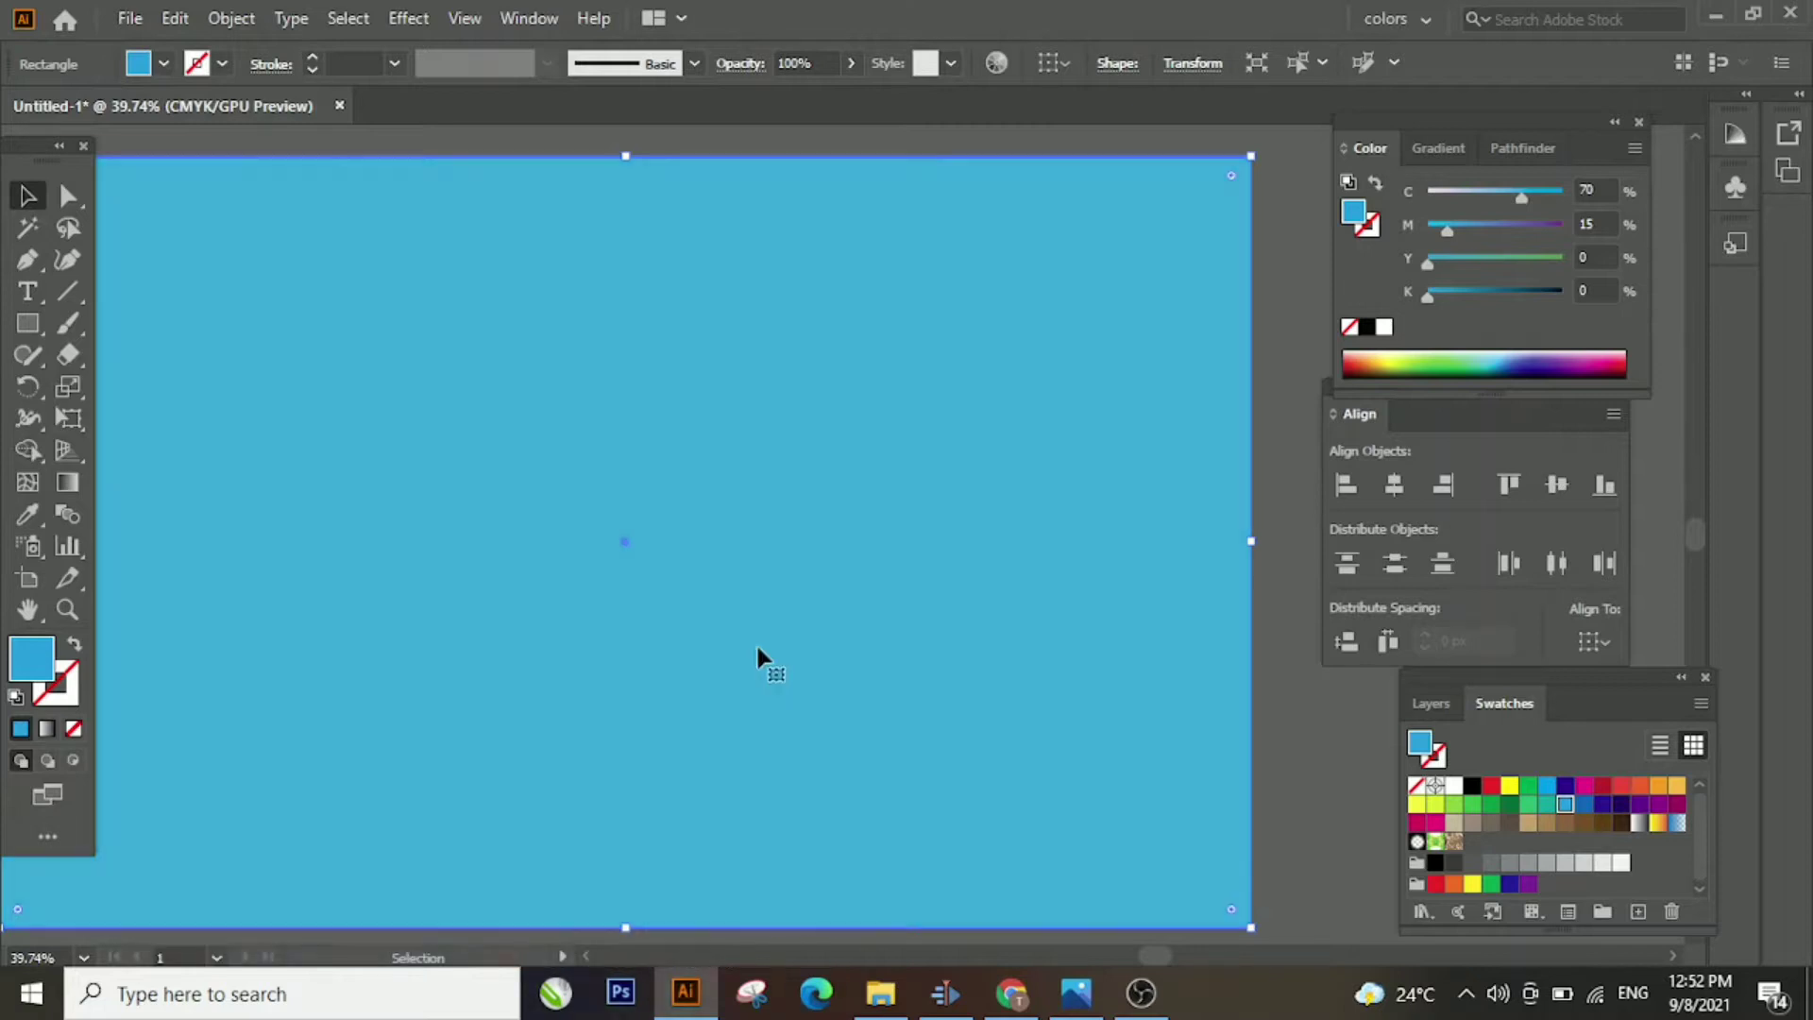
Lock the blue background rectangle so it cannot be selected
click(70, 614)
drag(522, 614, 613, 606)
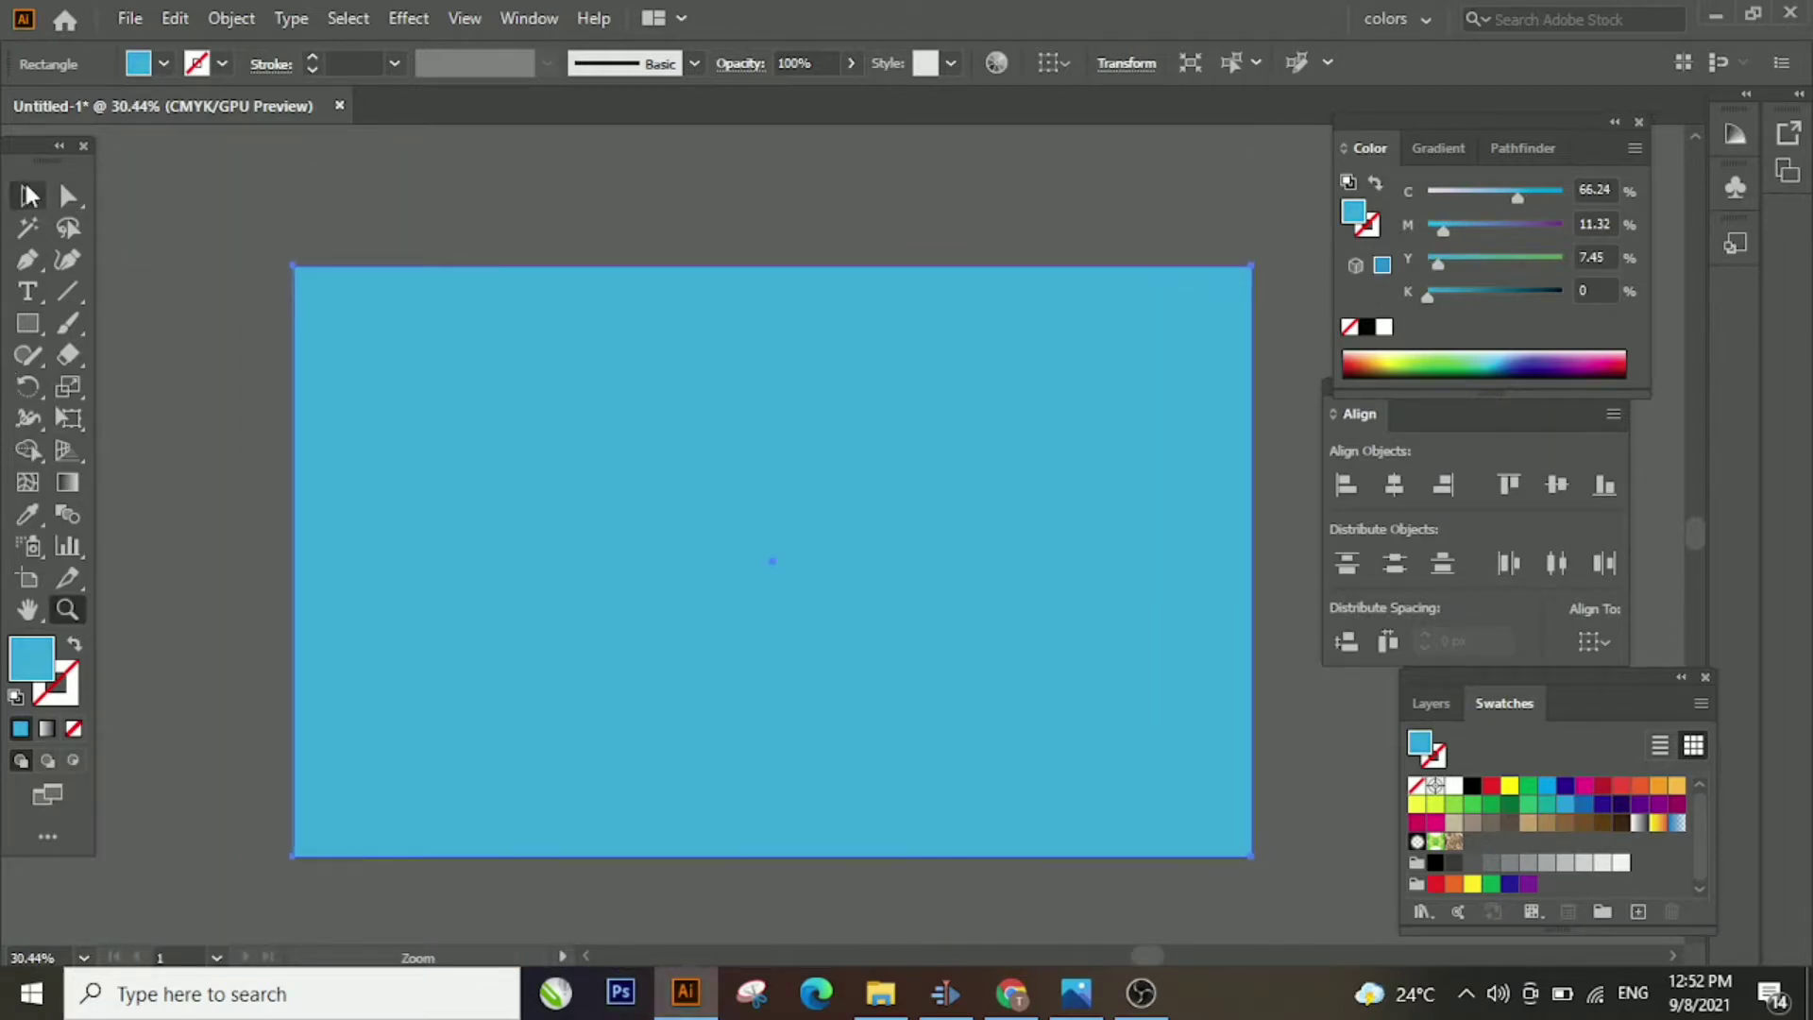
click(28, 196)
click(232, 18)
mouse_move(324, 189)
click(704, 190)
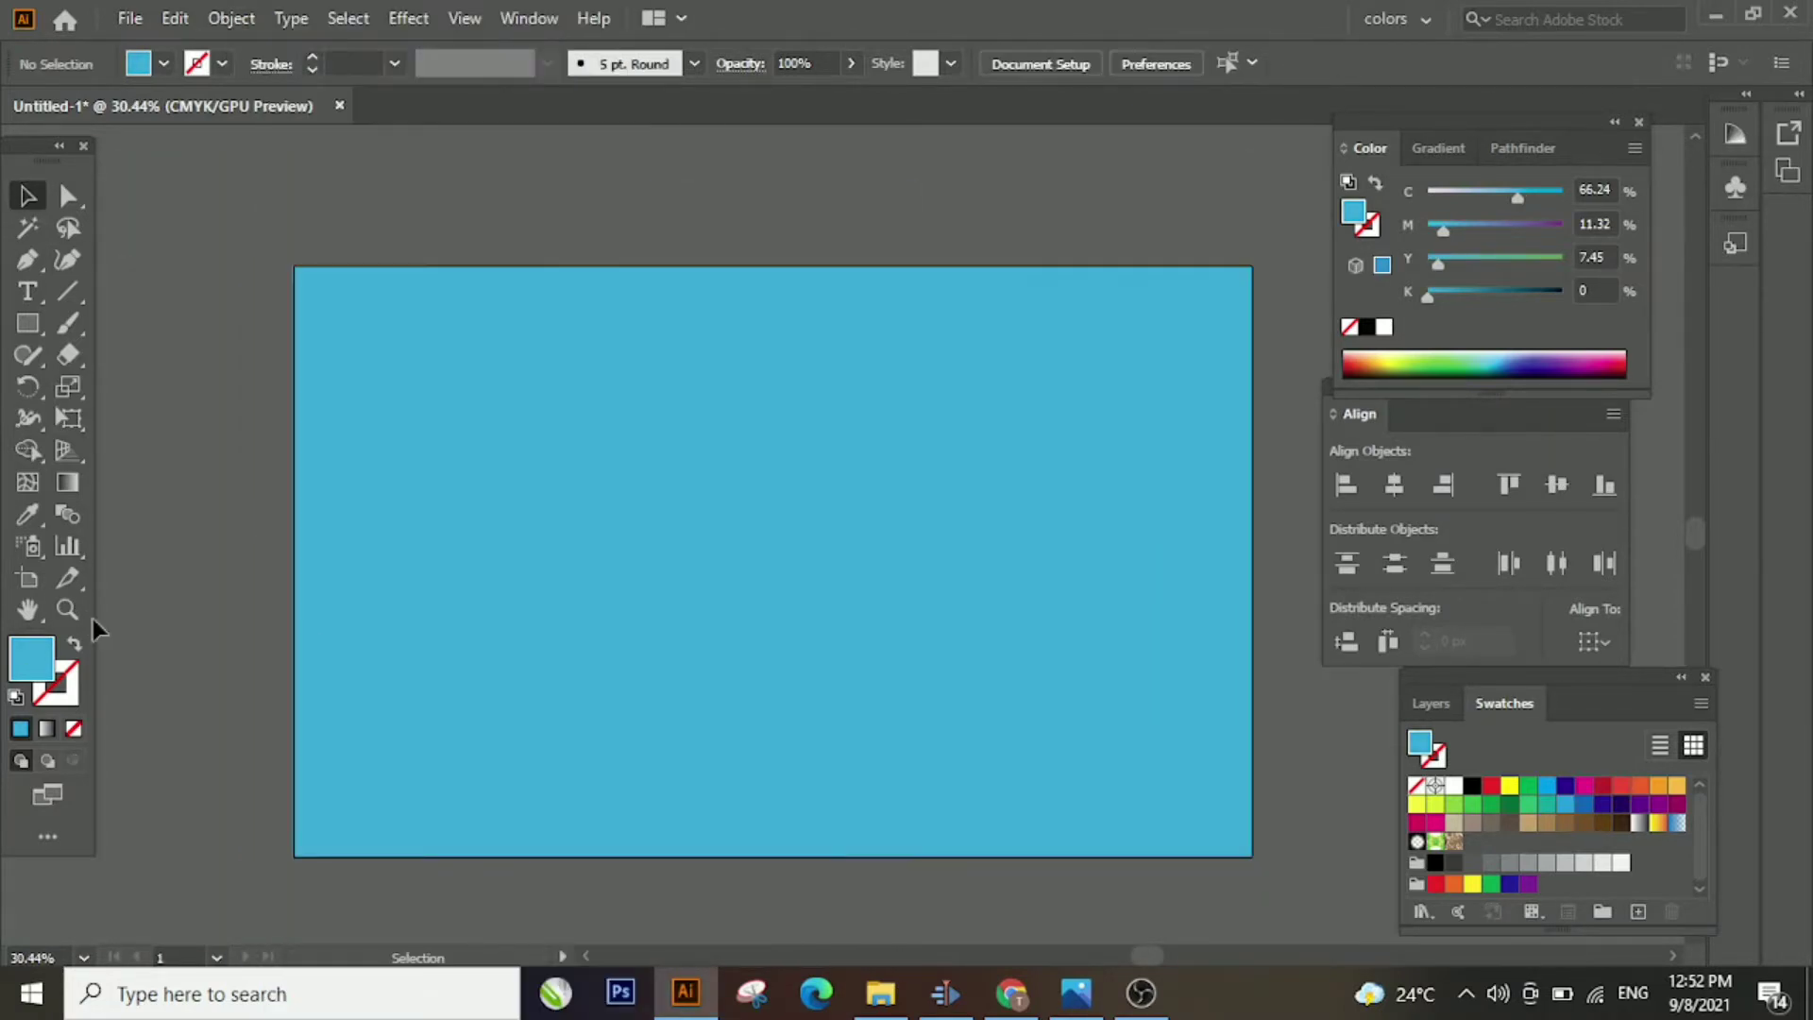
Draw a closed triangle with a horizontal base using the Pen tool and fill it brown (C 40, M 65, Y 90, K 35)
drag(806, 534, 892, 533)
click(27, 323)
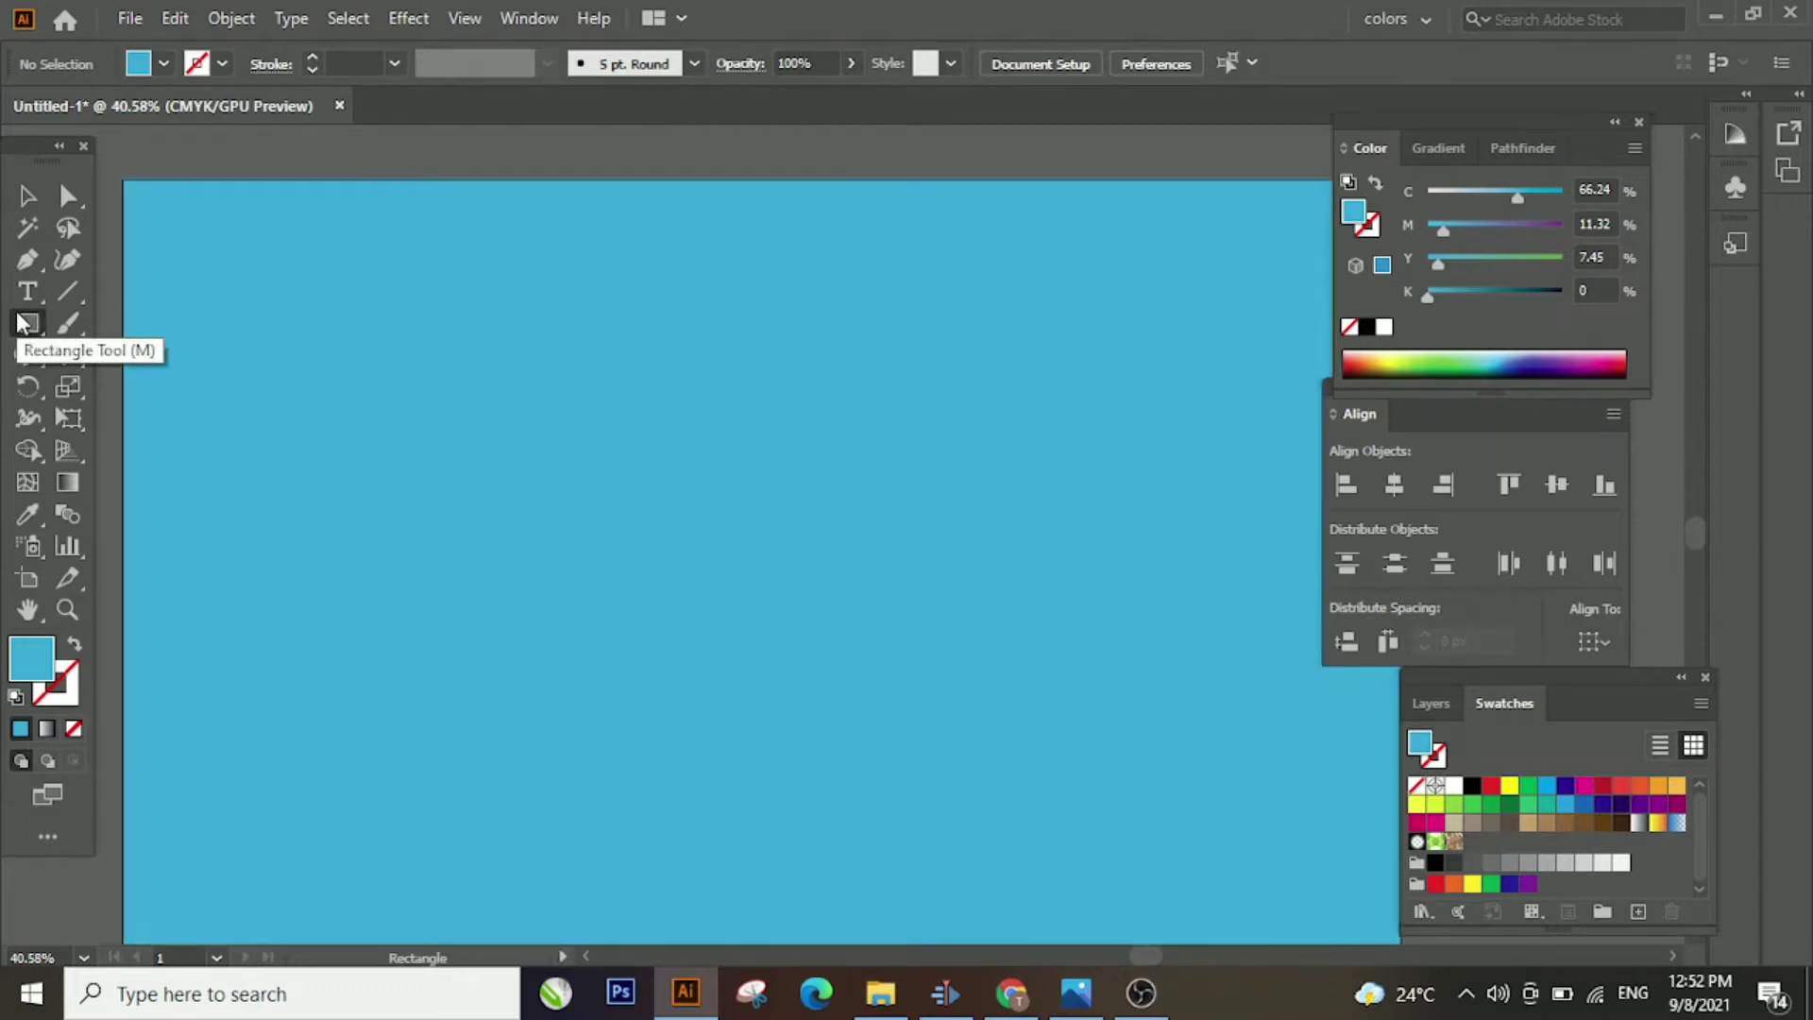
click(27, 260)
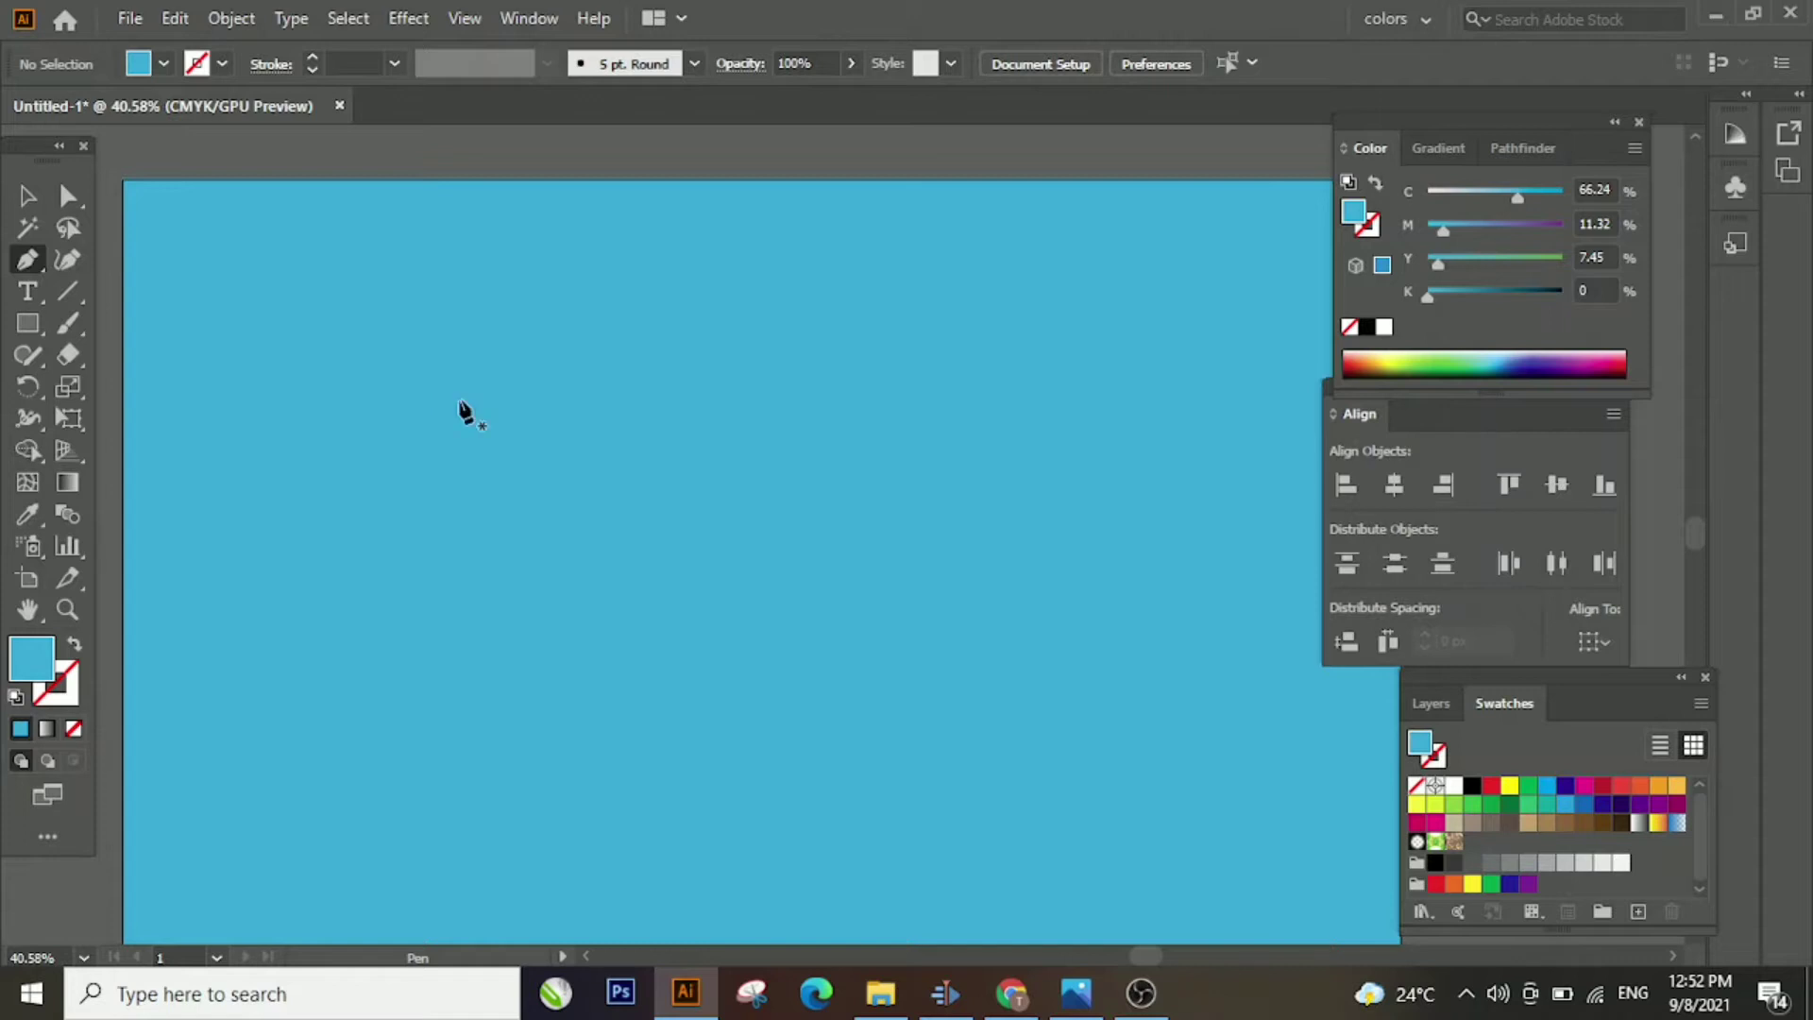
click(427, 630)
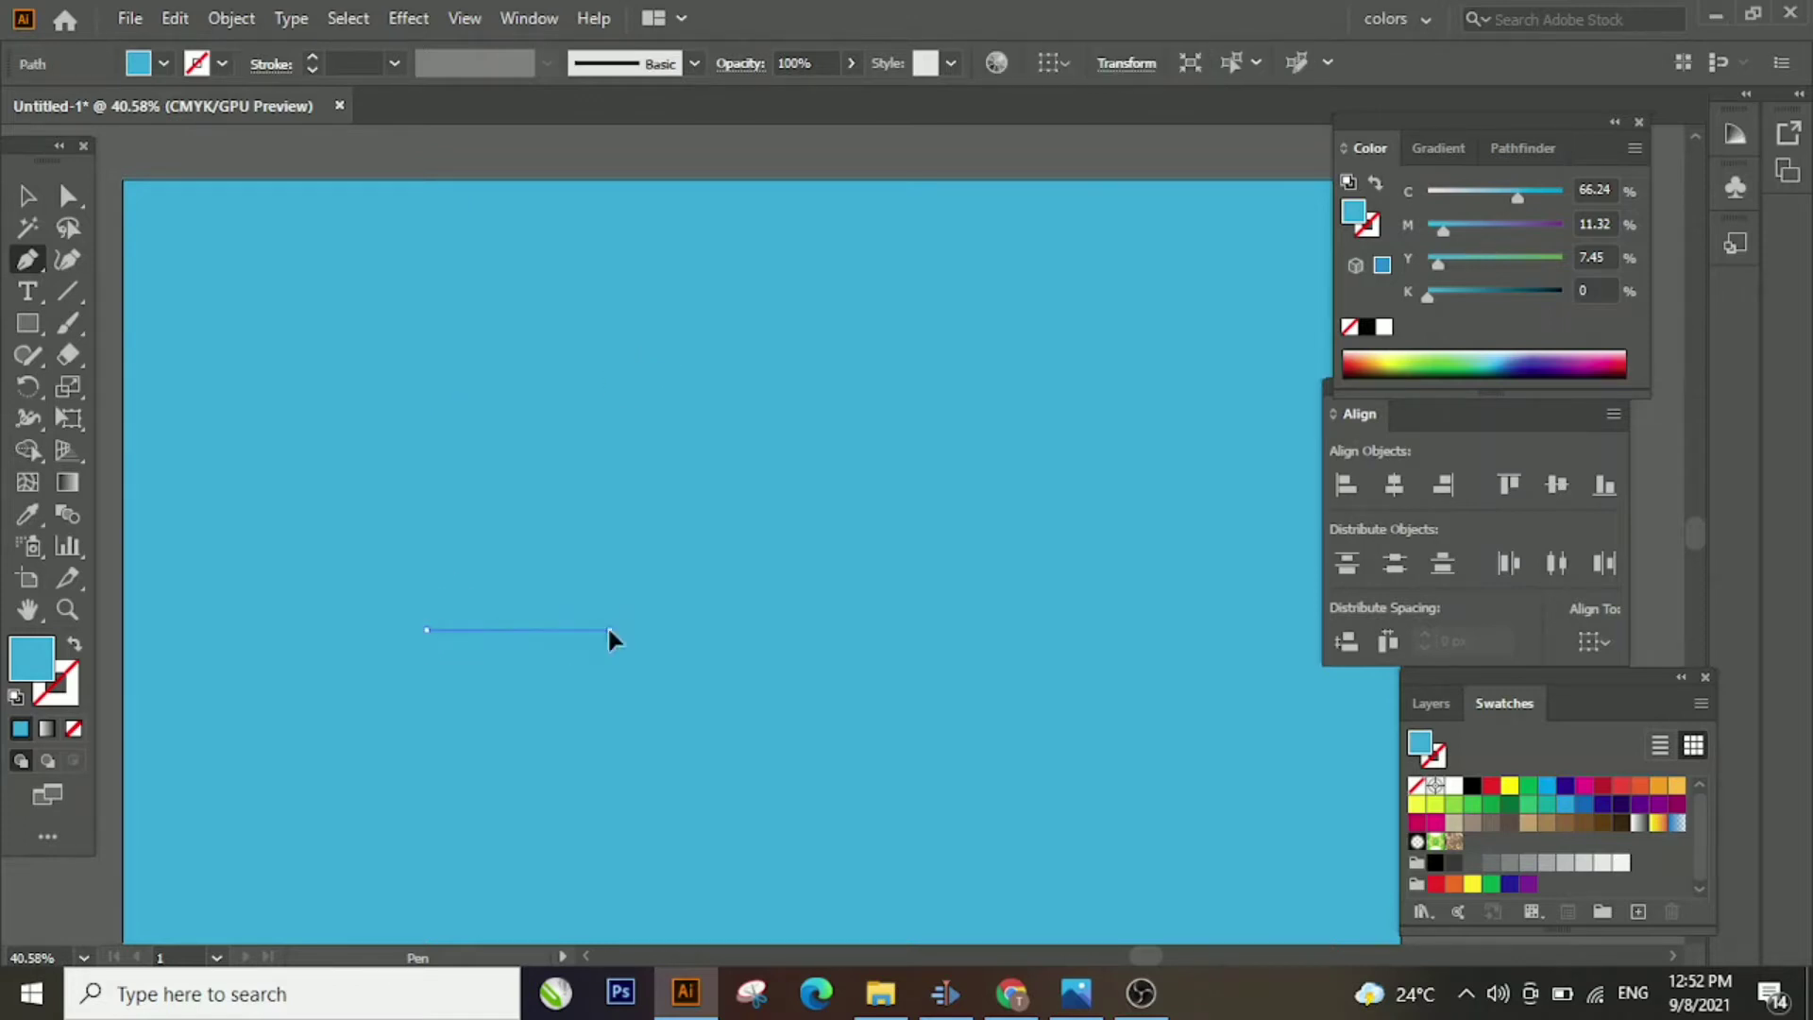
click(609, 629)
click(510, 416)
click(427, 630)
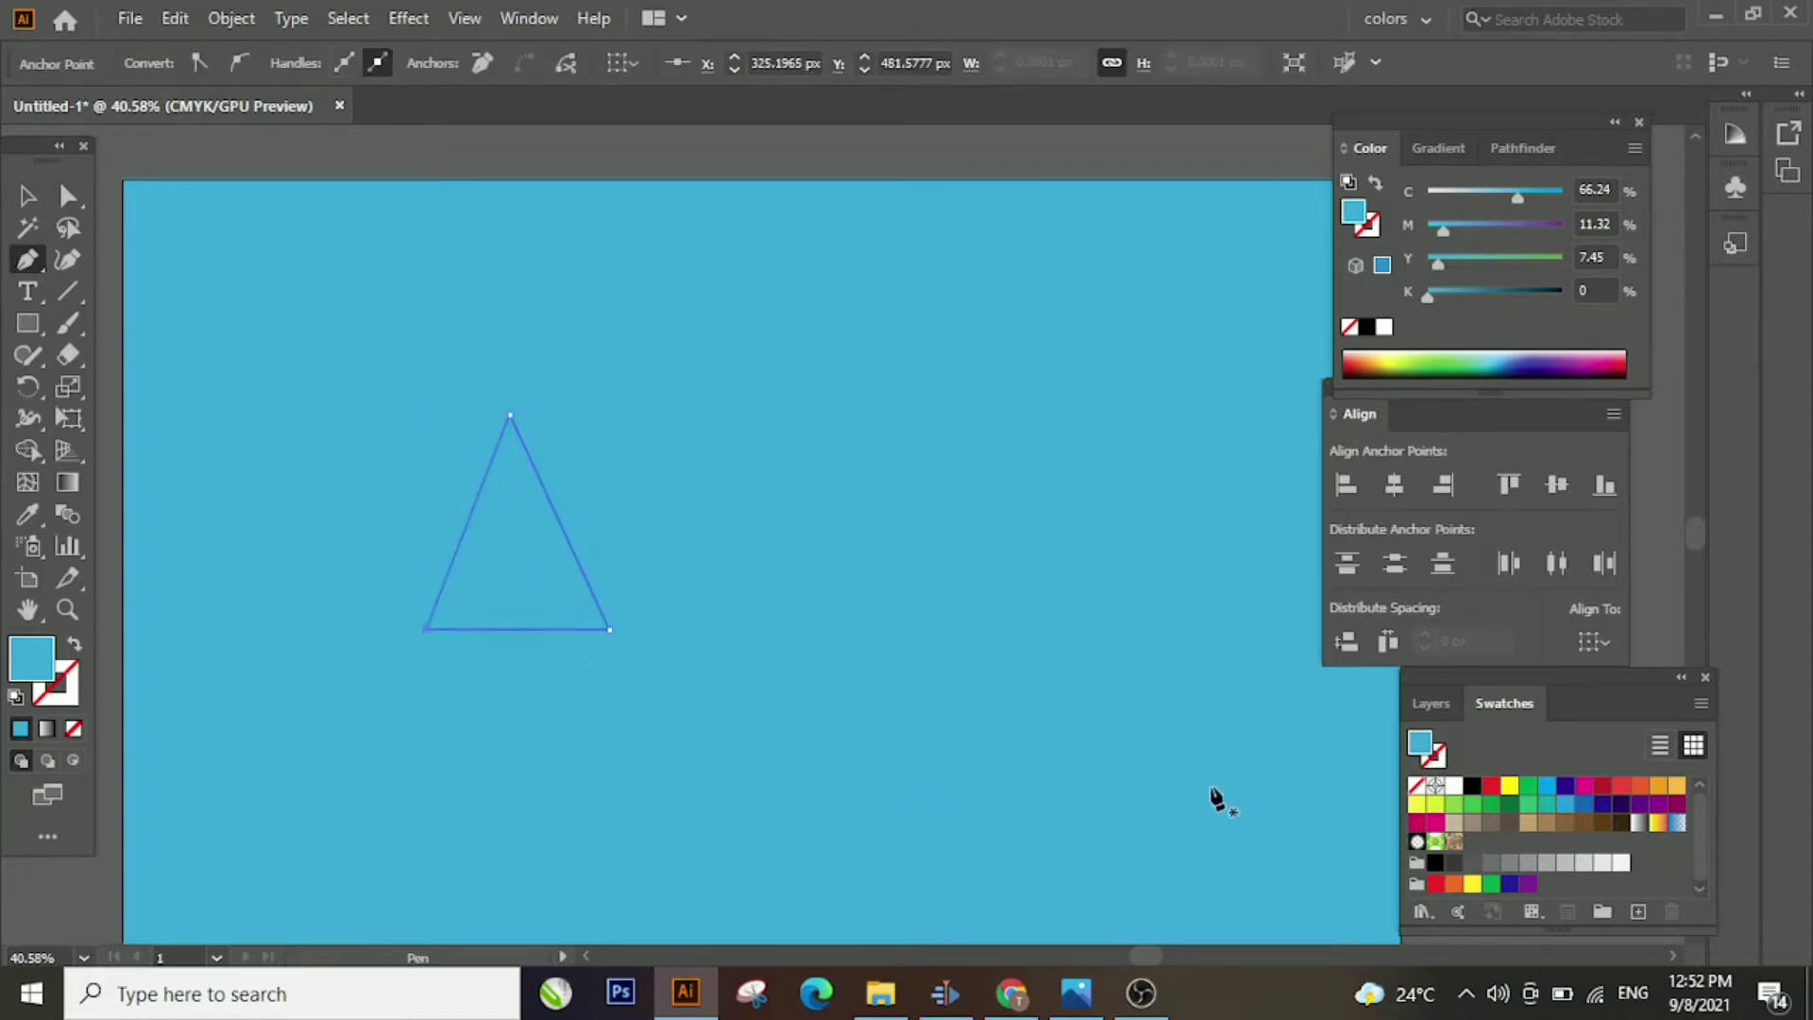
click(1583, 822)
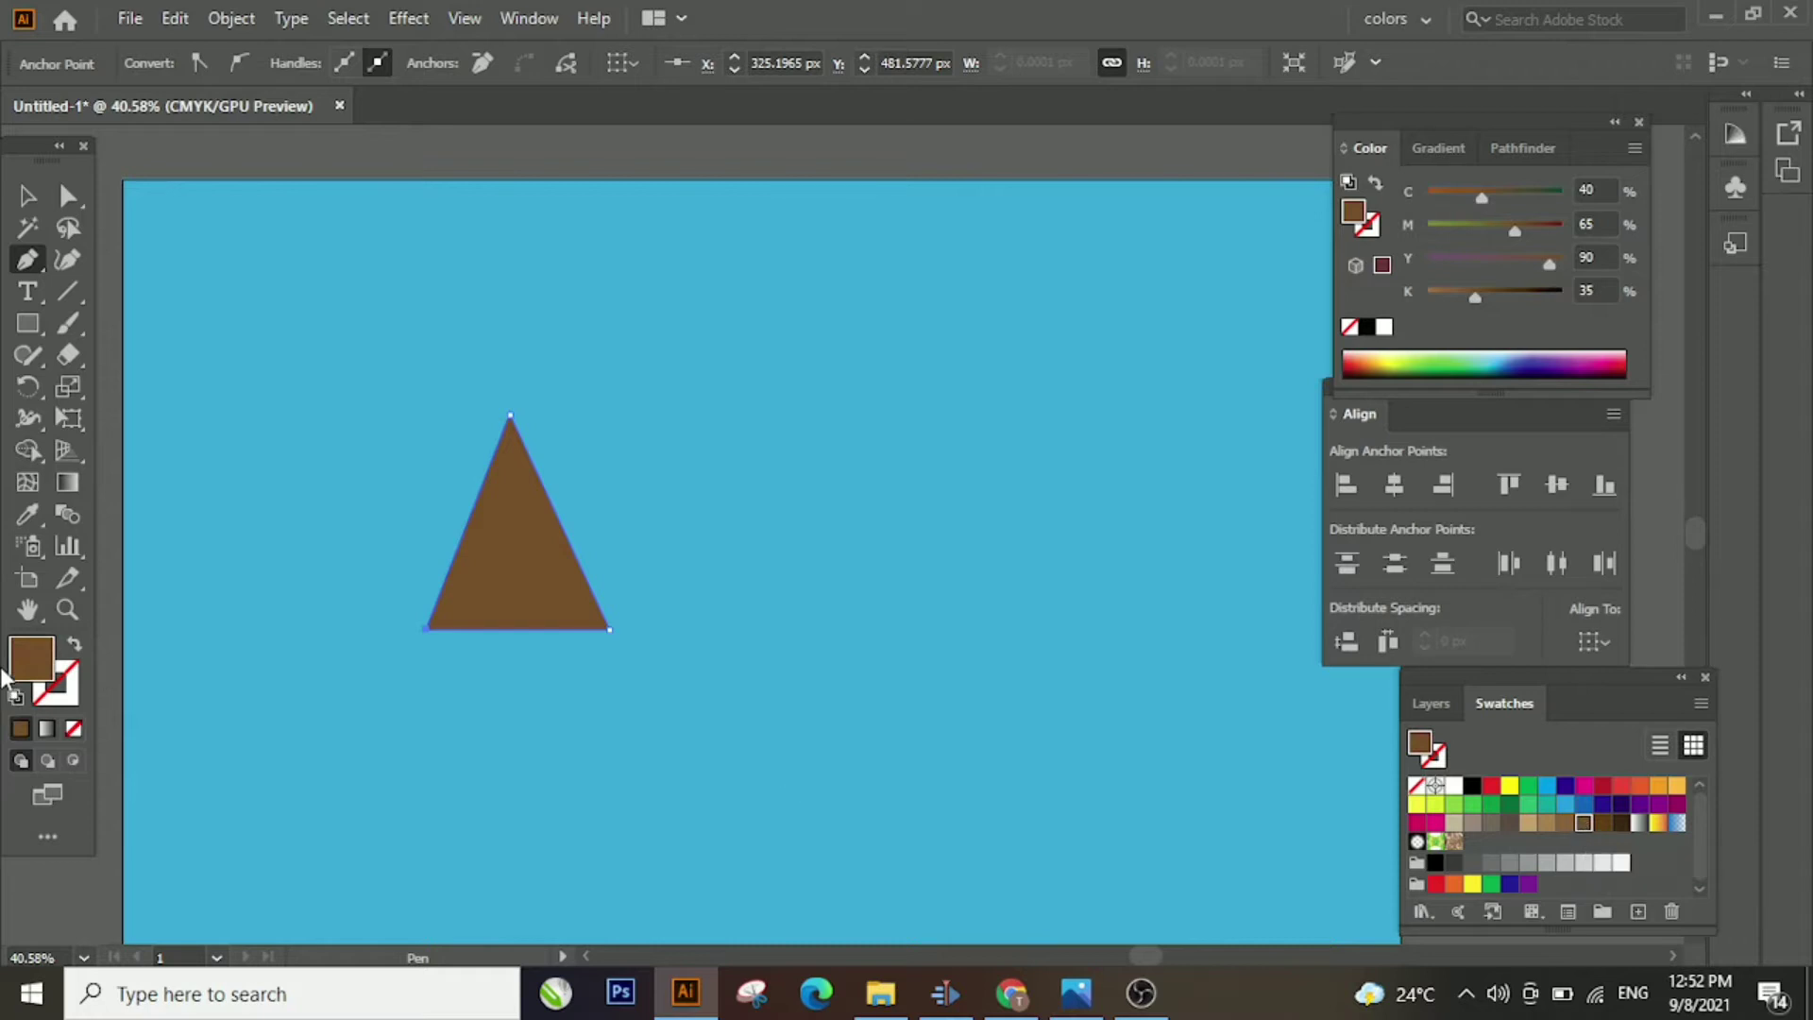
Undo back to the triangle's base, redraw it with a lower apex, and fill it with the same brown
key(ctrl+z)
key(ctrl+z)
click(517, 459)
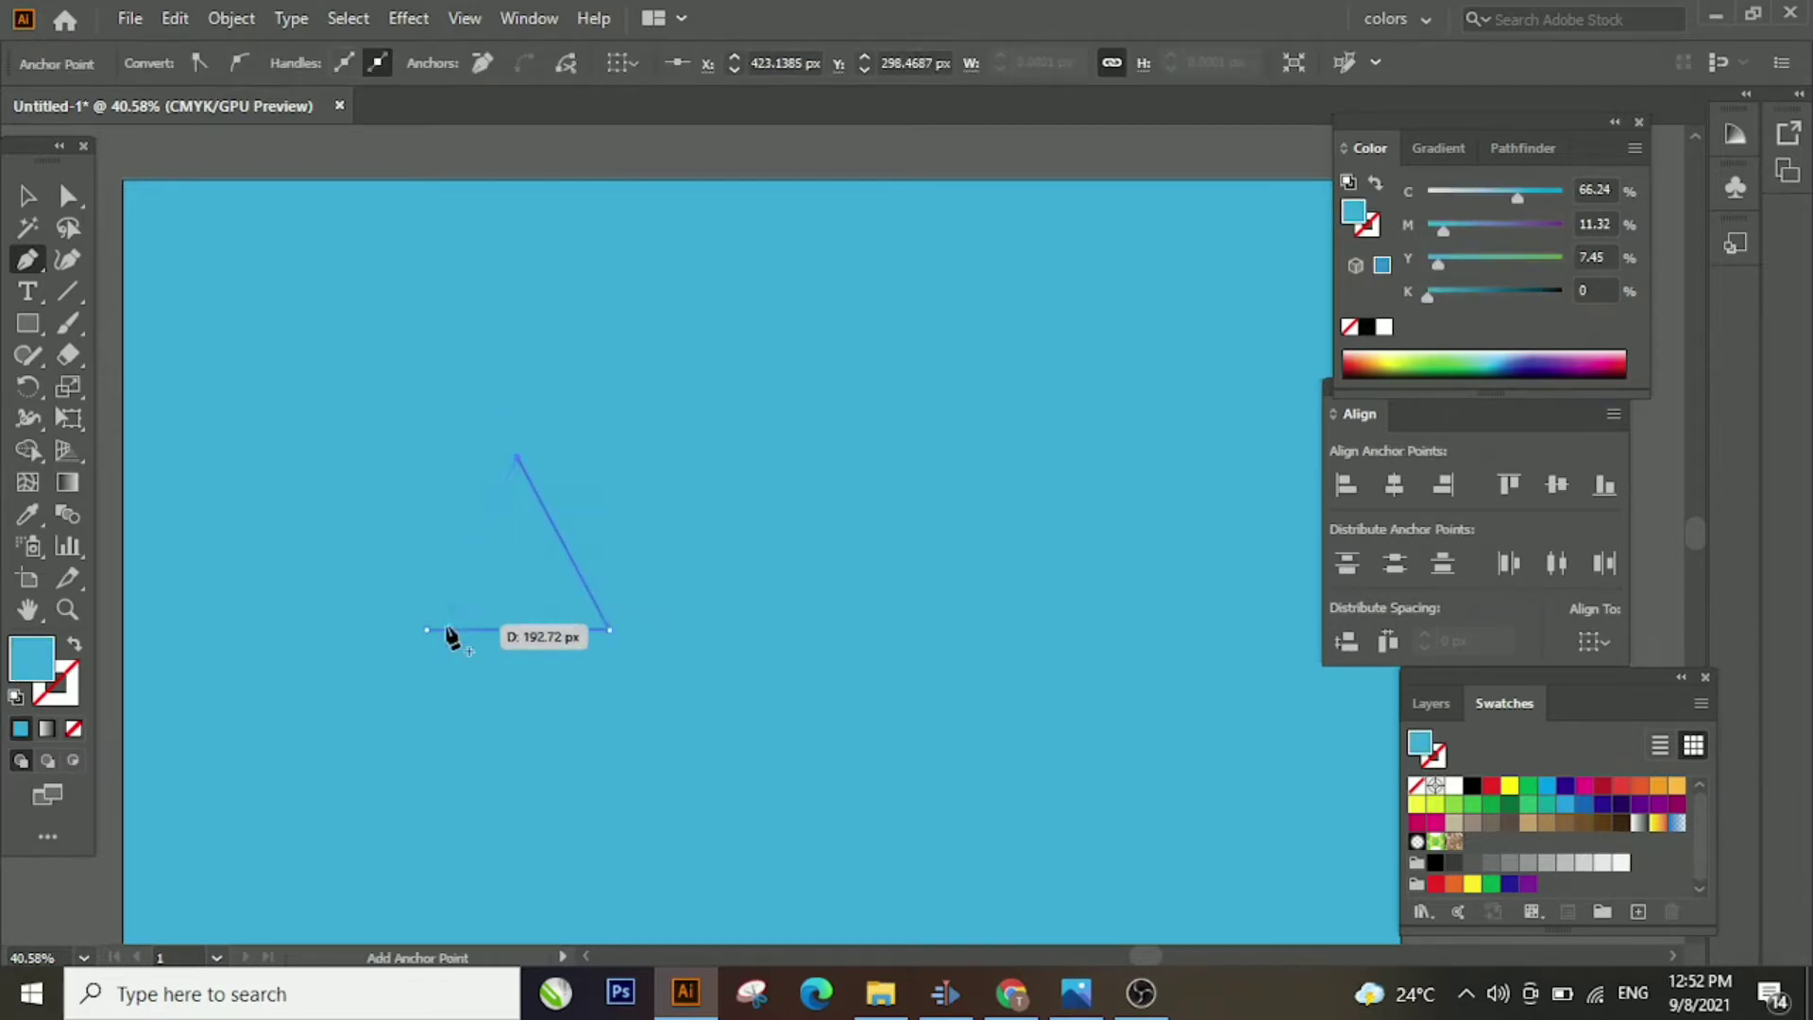
click(1583, 826)
Draw a circle with the Ellipse tool in the upper sky beside the triangle and fill it yellow-green (C 20, Y 100)
drag(28, 323, 156, 378)
drag(848, 253, 960, 368)
click(1510, 786)
click(1417, 804)
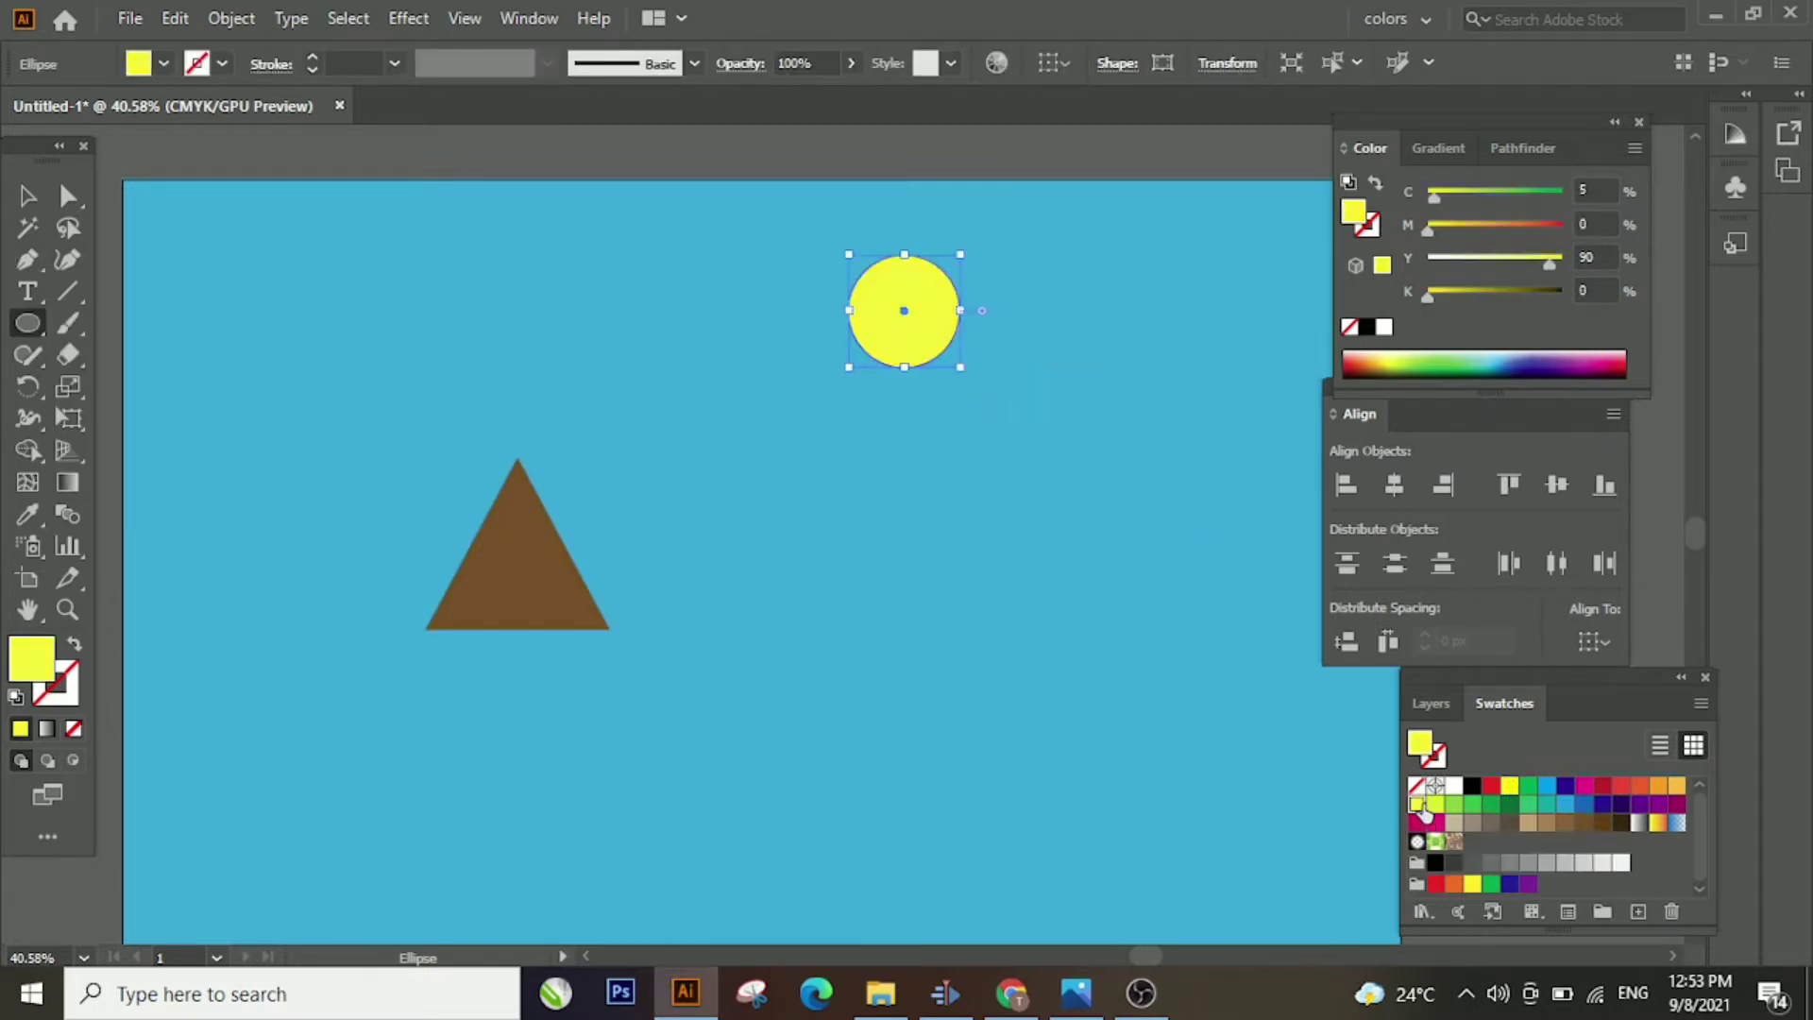
click(1436, 804)
click(24, 206)
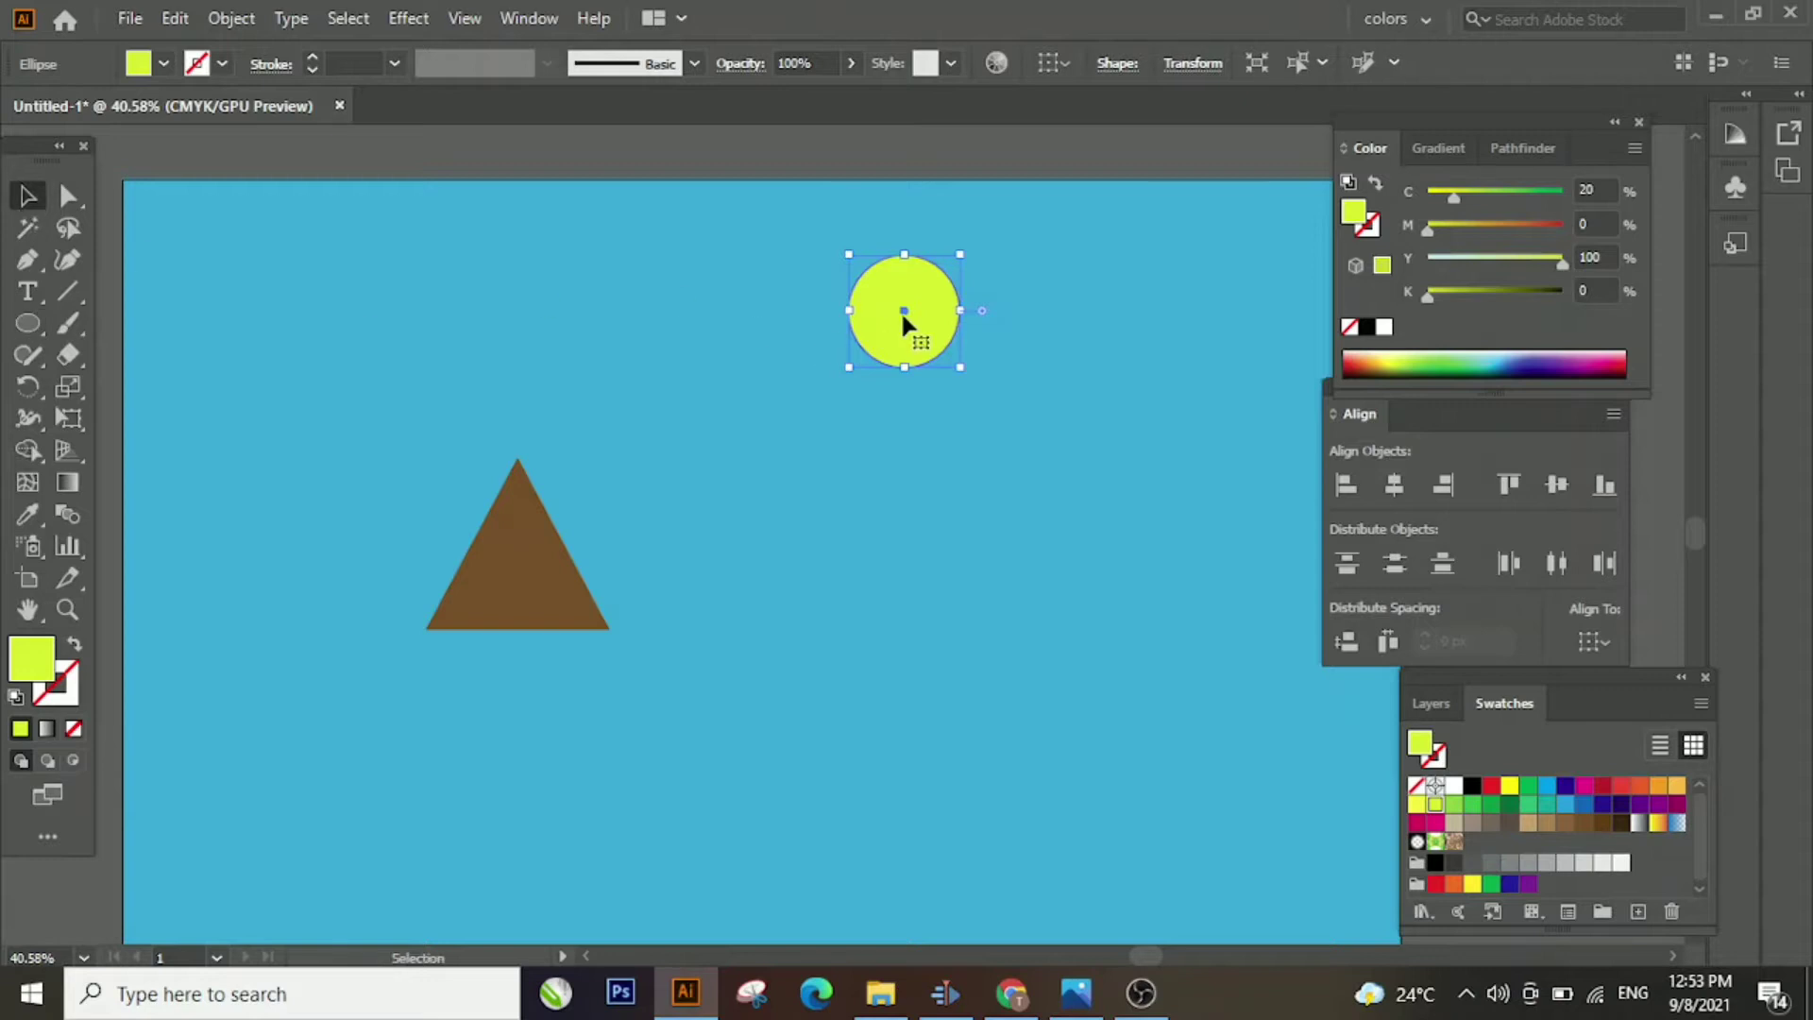
Copy the circle, paste it in front, and enlarge the copy slightly
click(174, 18)
click(251, 147)
click(167, 14)
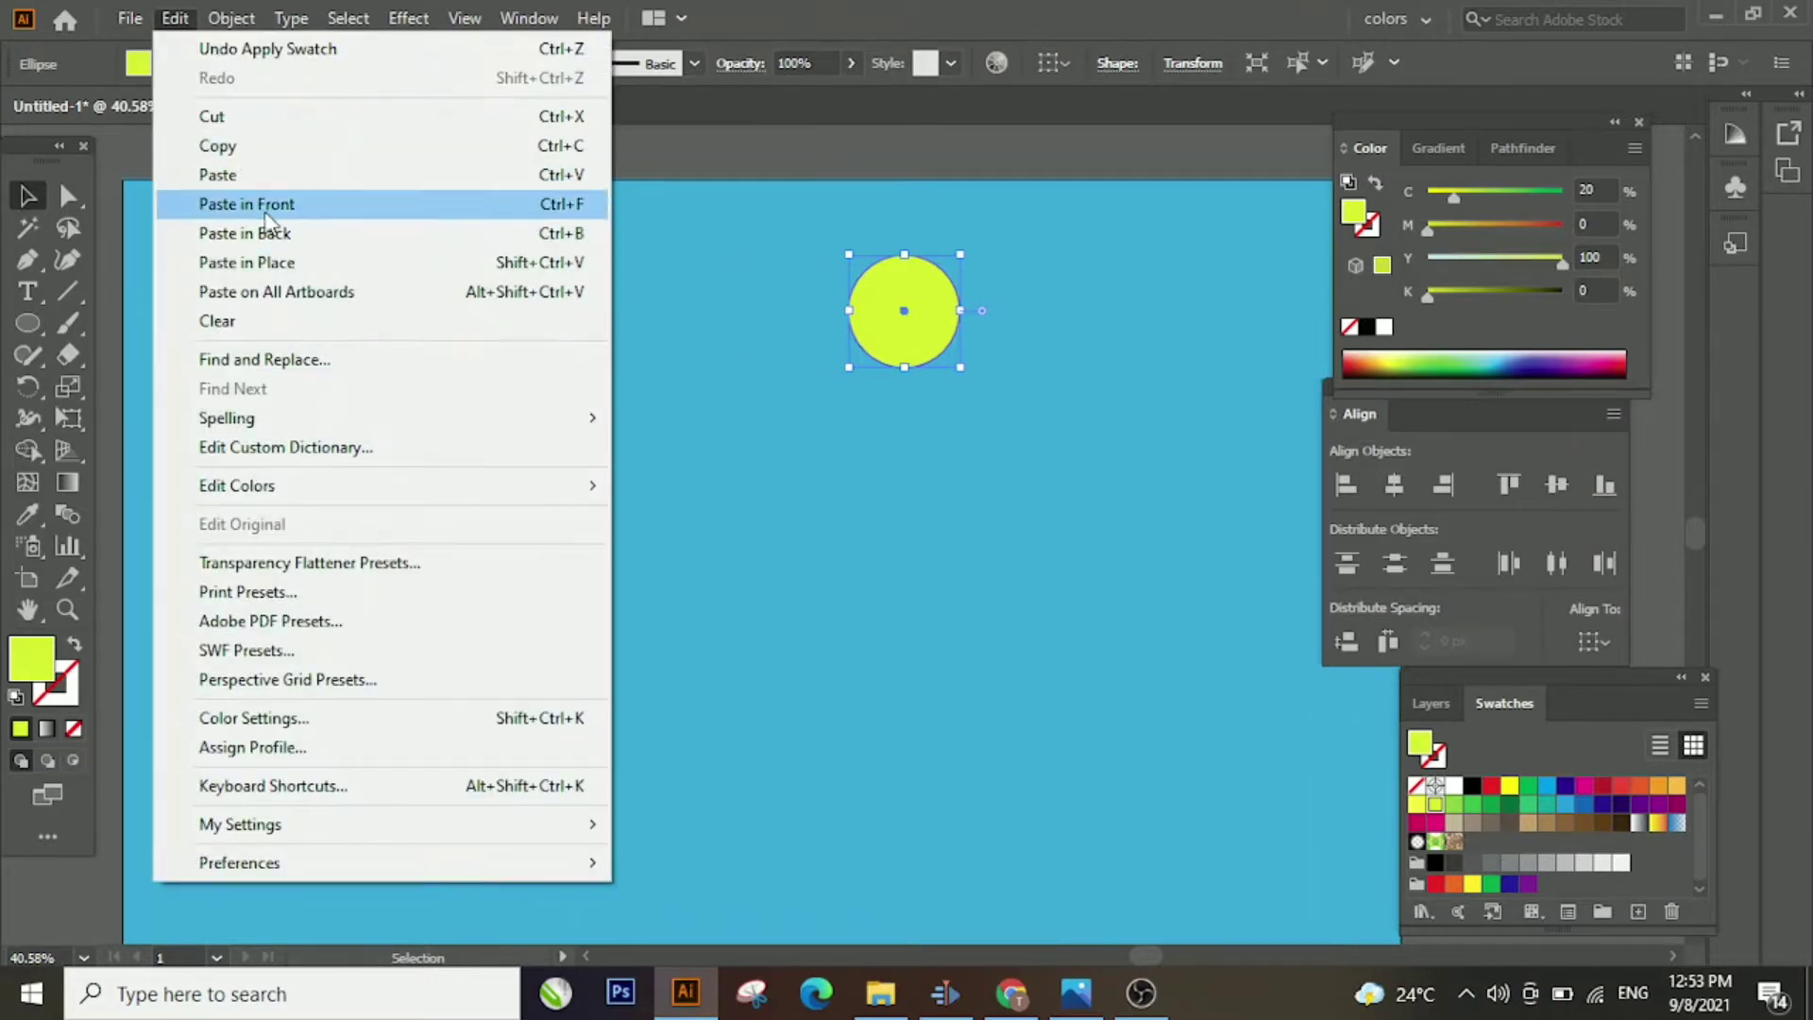
click(252, 199)
drag(955, 255, 974, 241)
drag(921, 321, 921, 320)
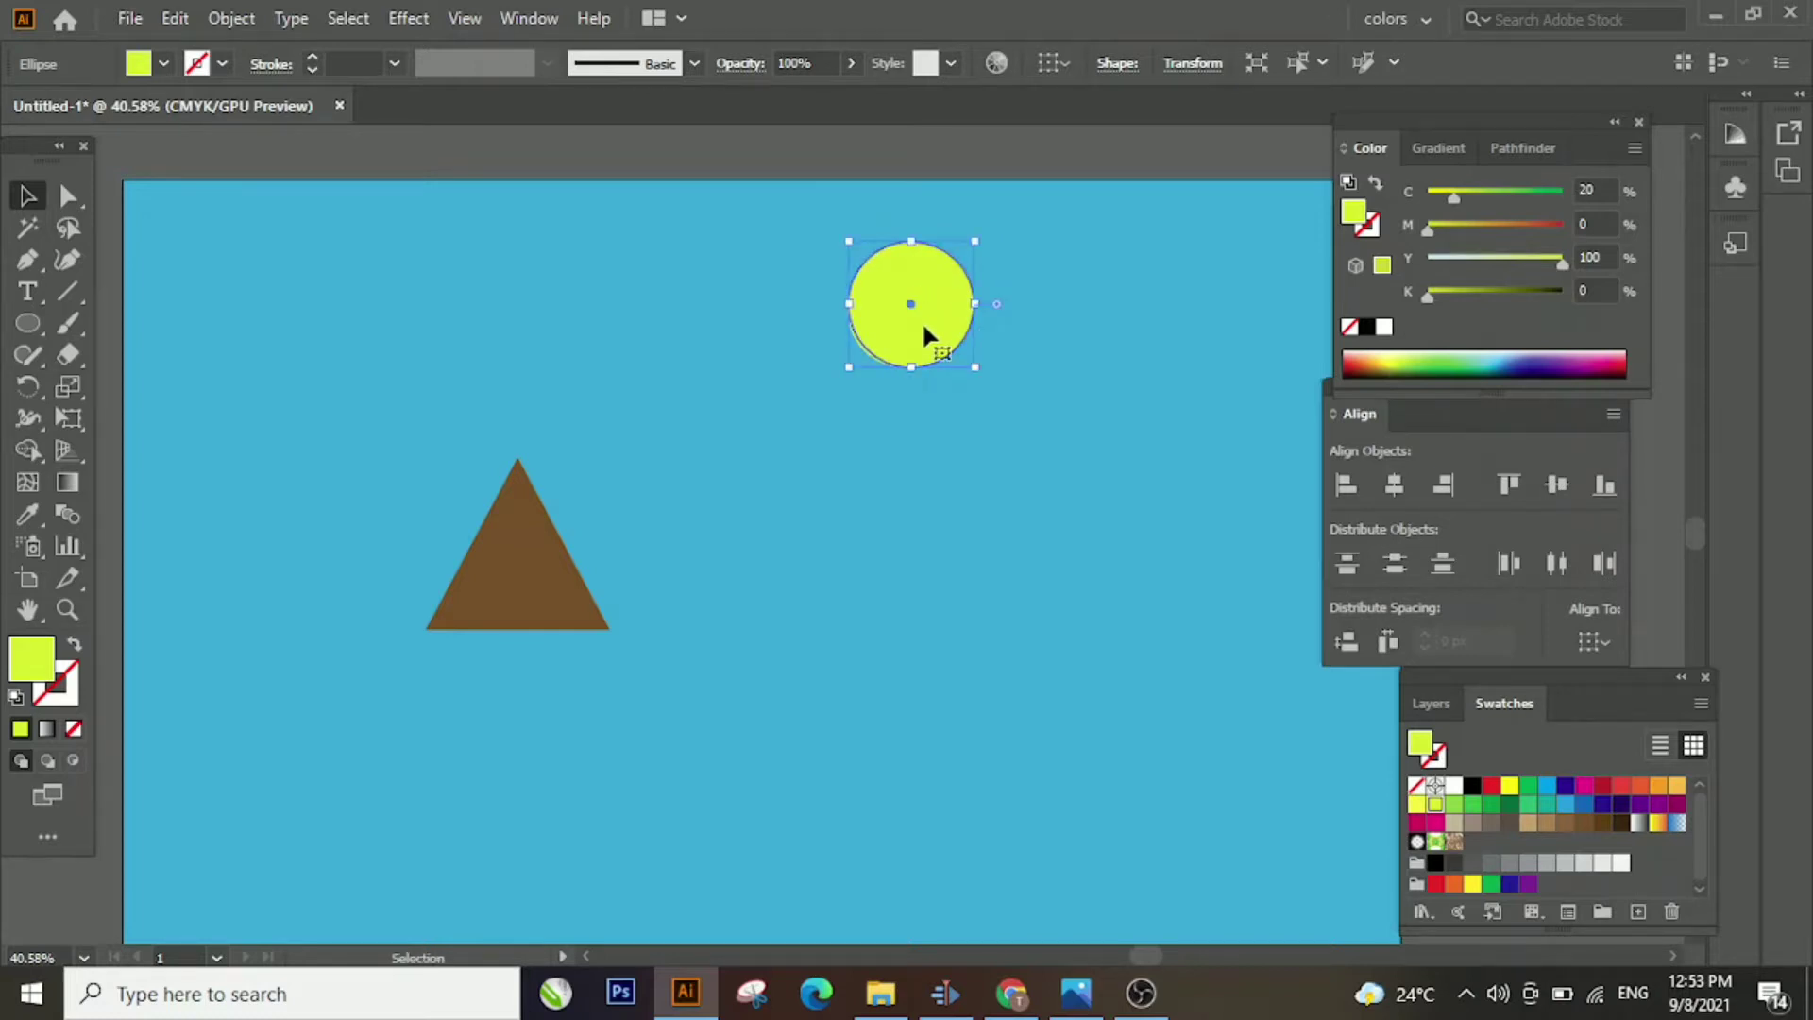
Fill the larger circle with pure yellow (Y 100) and send it backward behind the smaller circle
click(1509, 785)
right_click(859, 304)
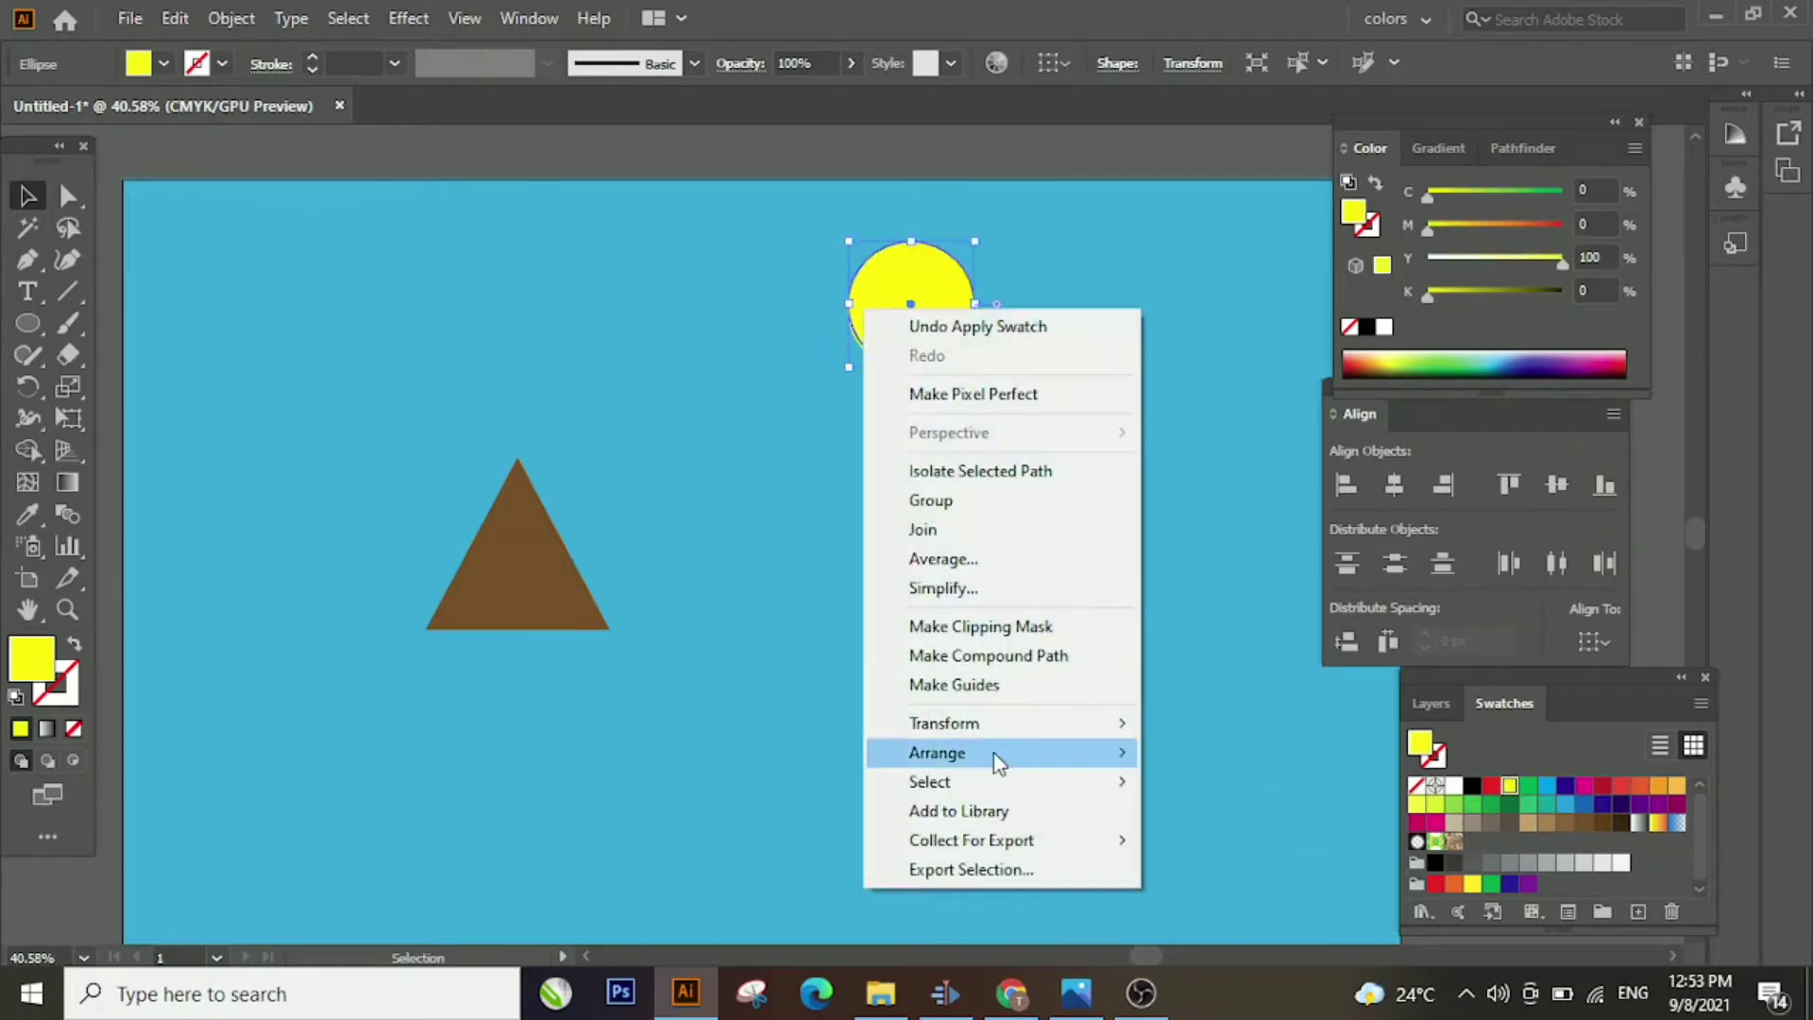
mouse_move(996, 756)
click(1190, 809)
click(912, 546)
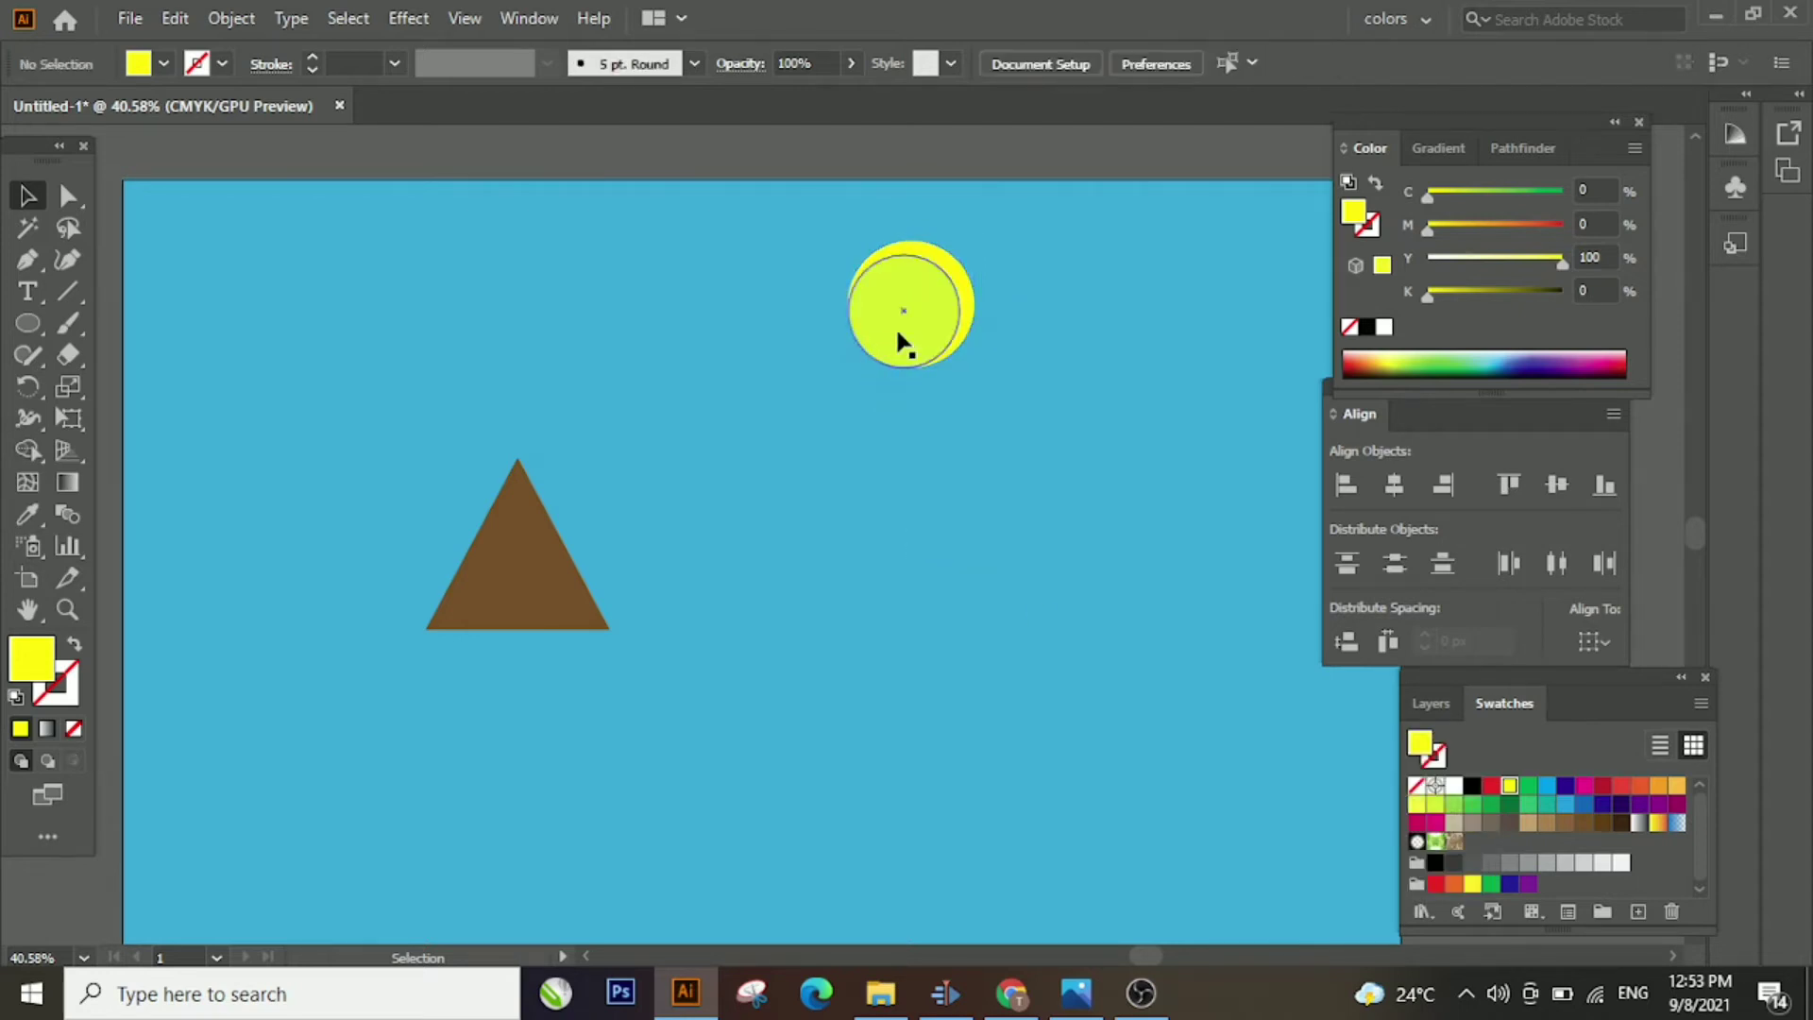
Centre the smaller circle inside the larger one and fill it with a muted yellow, C 15%, M 11%, Y 92%
click(903, 321)
click(1417, 804)
click(1082, 775)
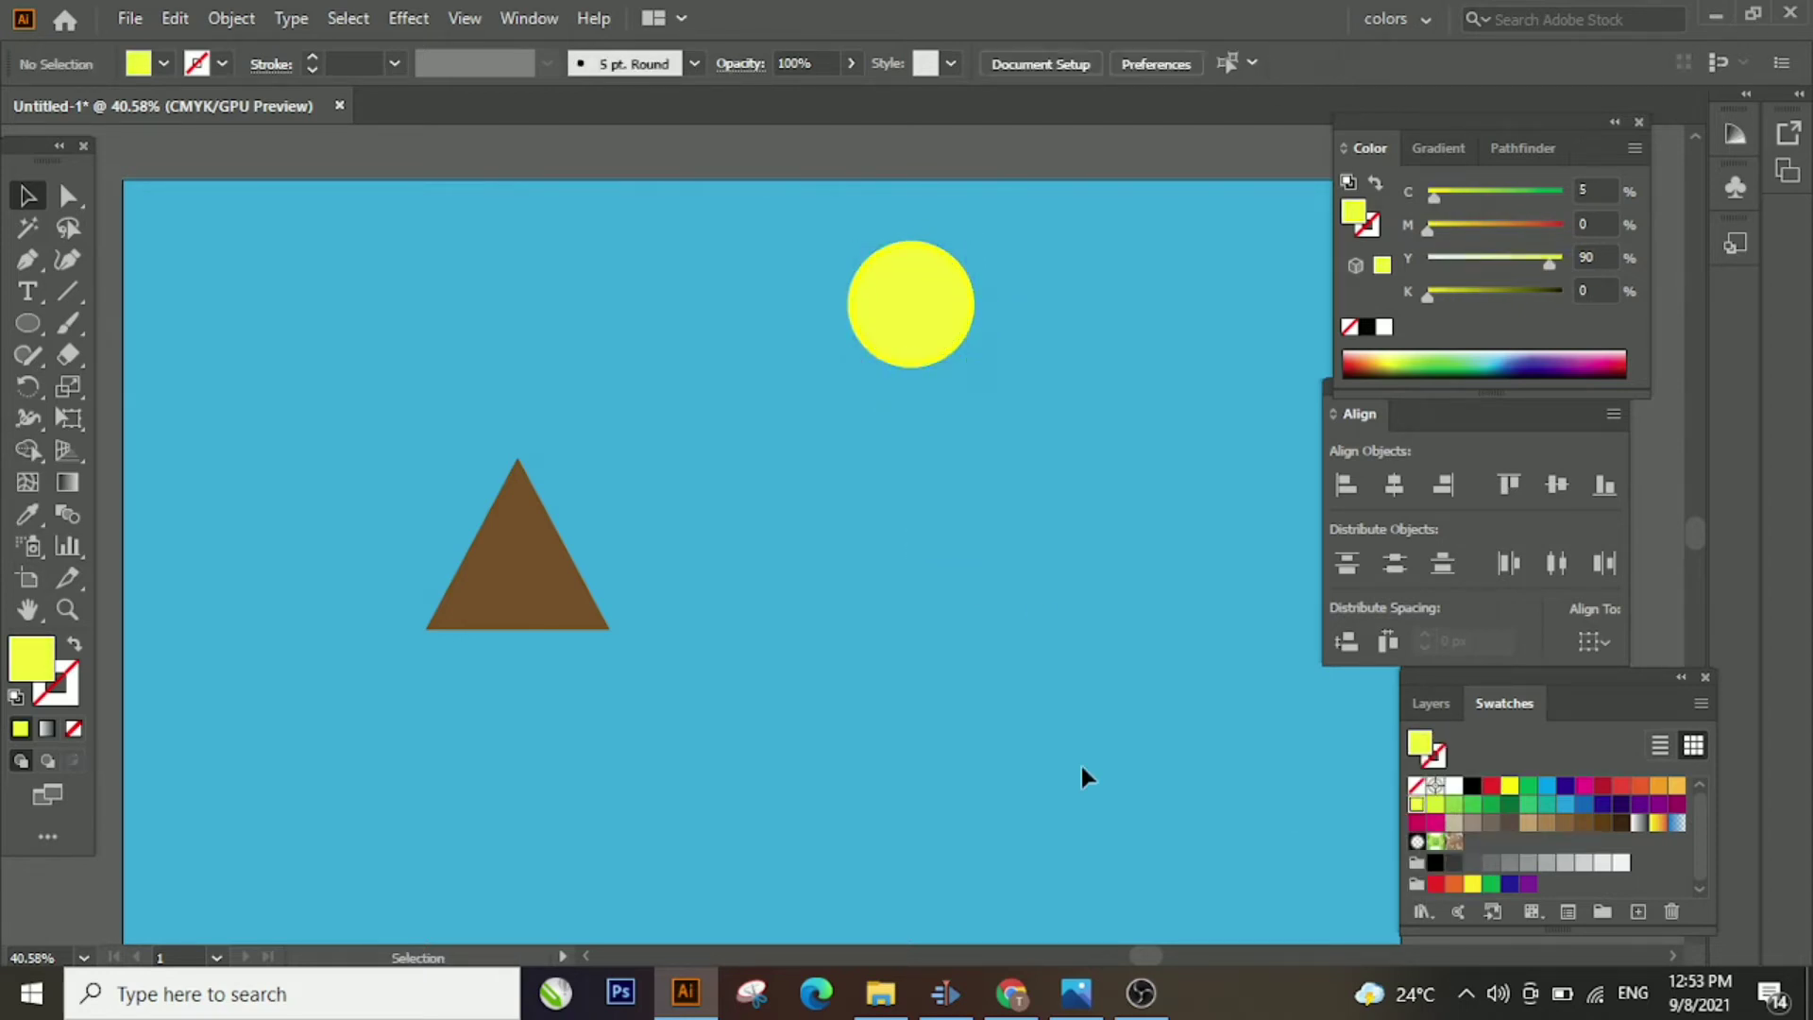
click(908, 276)
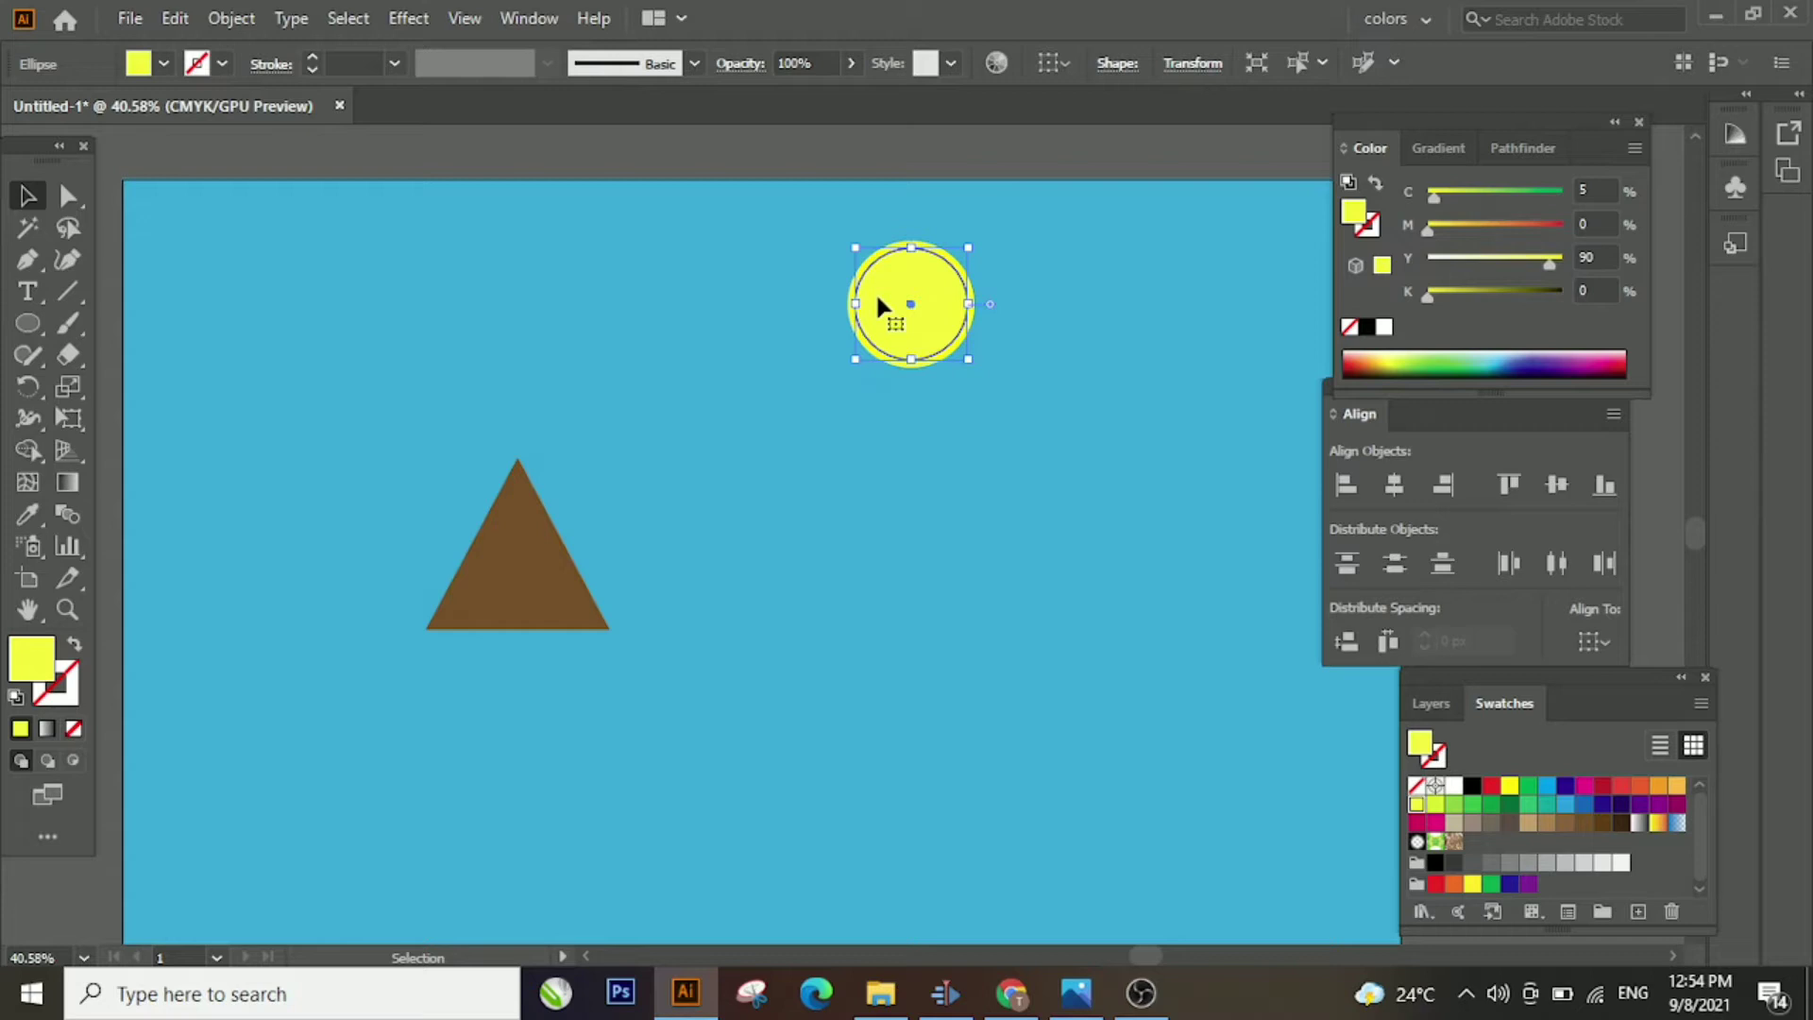
double_click(16, 673)
mouse_move(332, 668)
mouse_down()
mouse_move(363, 748)
mouse_move(377, 676)
mouse_up()
click(426, 700)
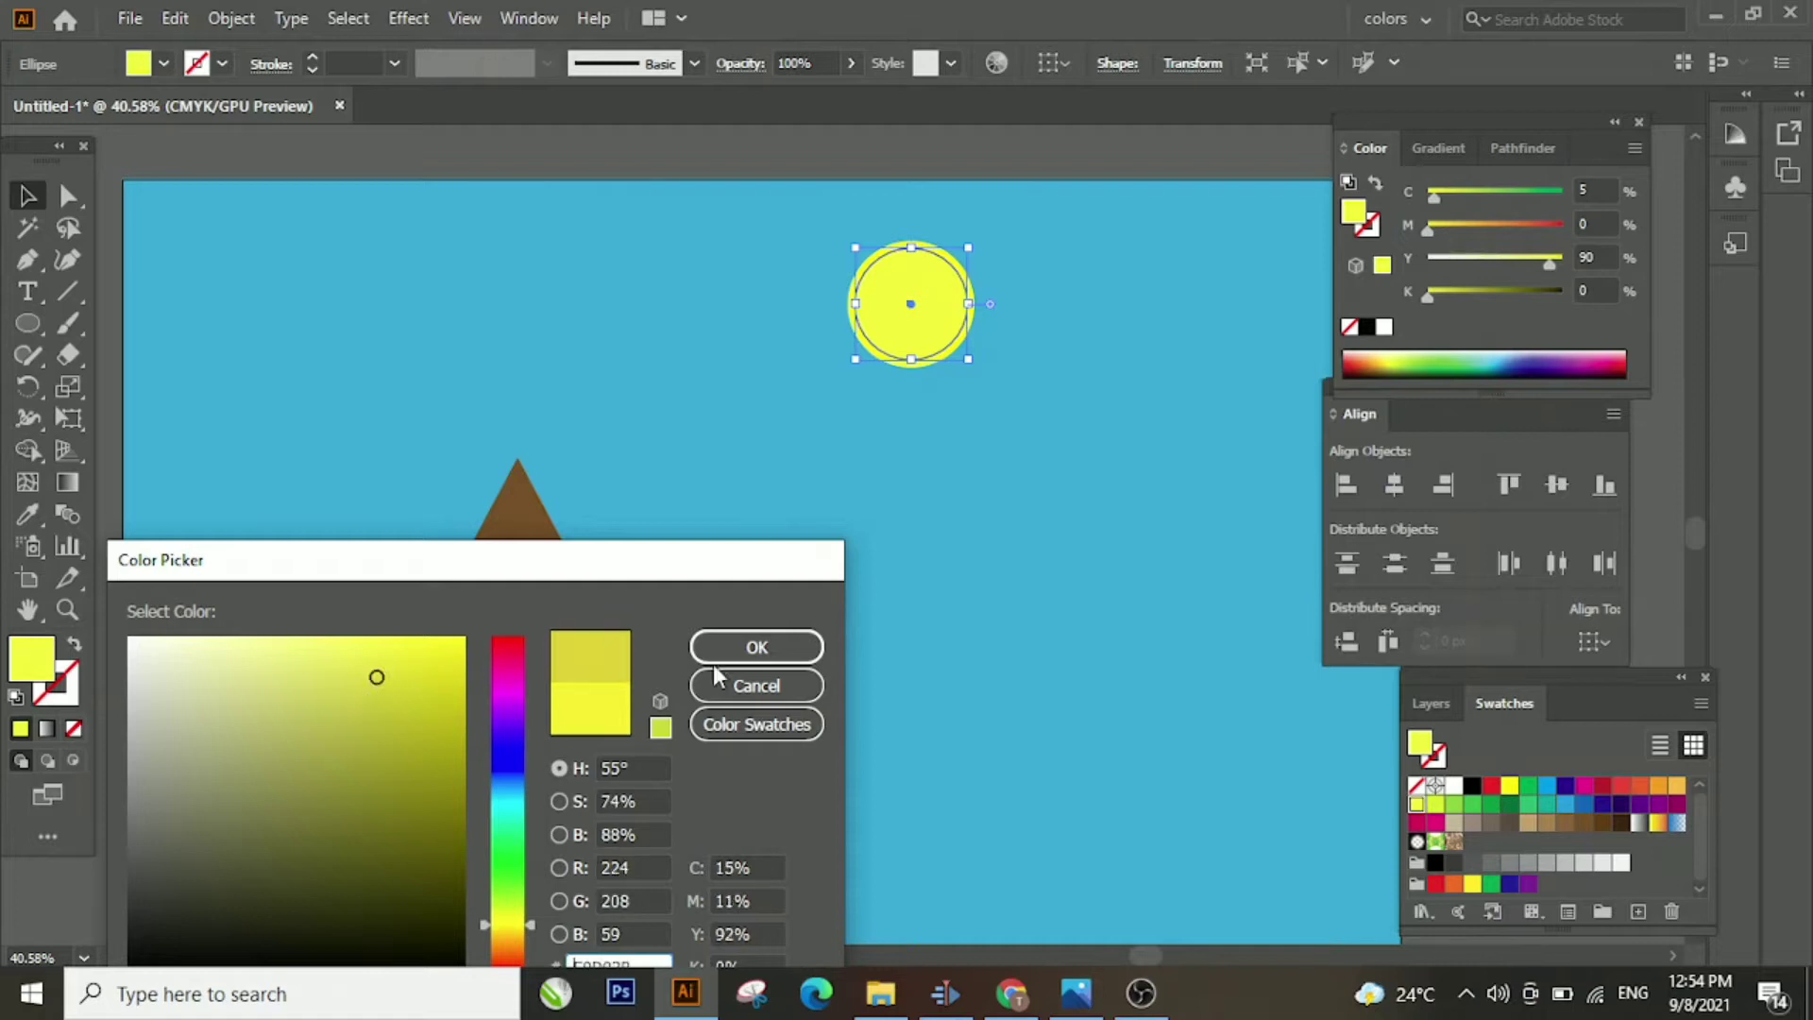
click(795, 638)
click(864, 591)
Group the two yellow circles into one sun
drag(795, 340, 1012, 400)
right_click(1012, 402)
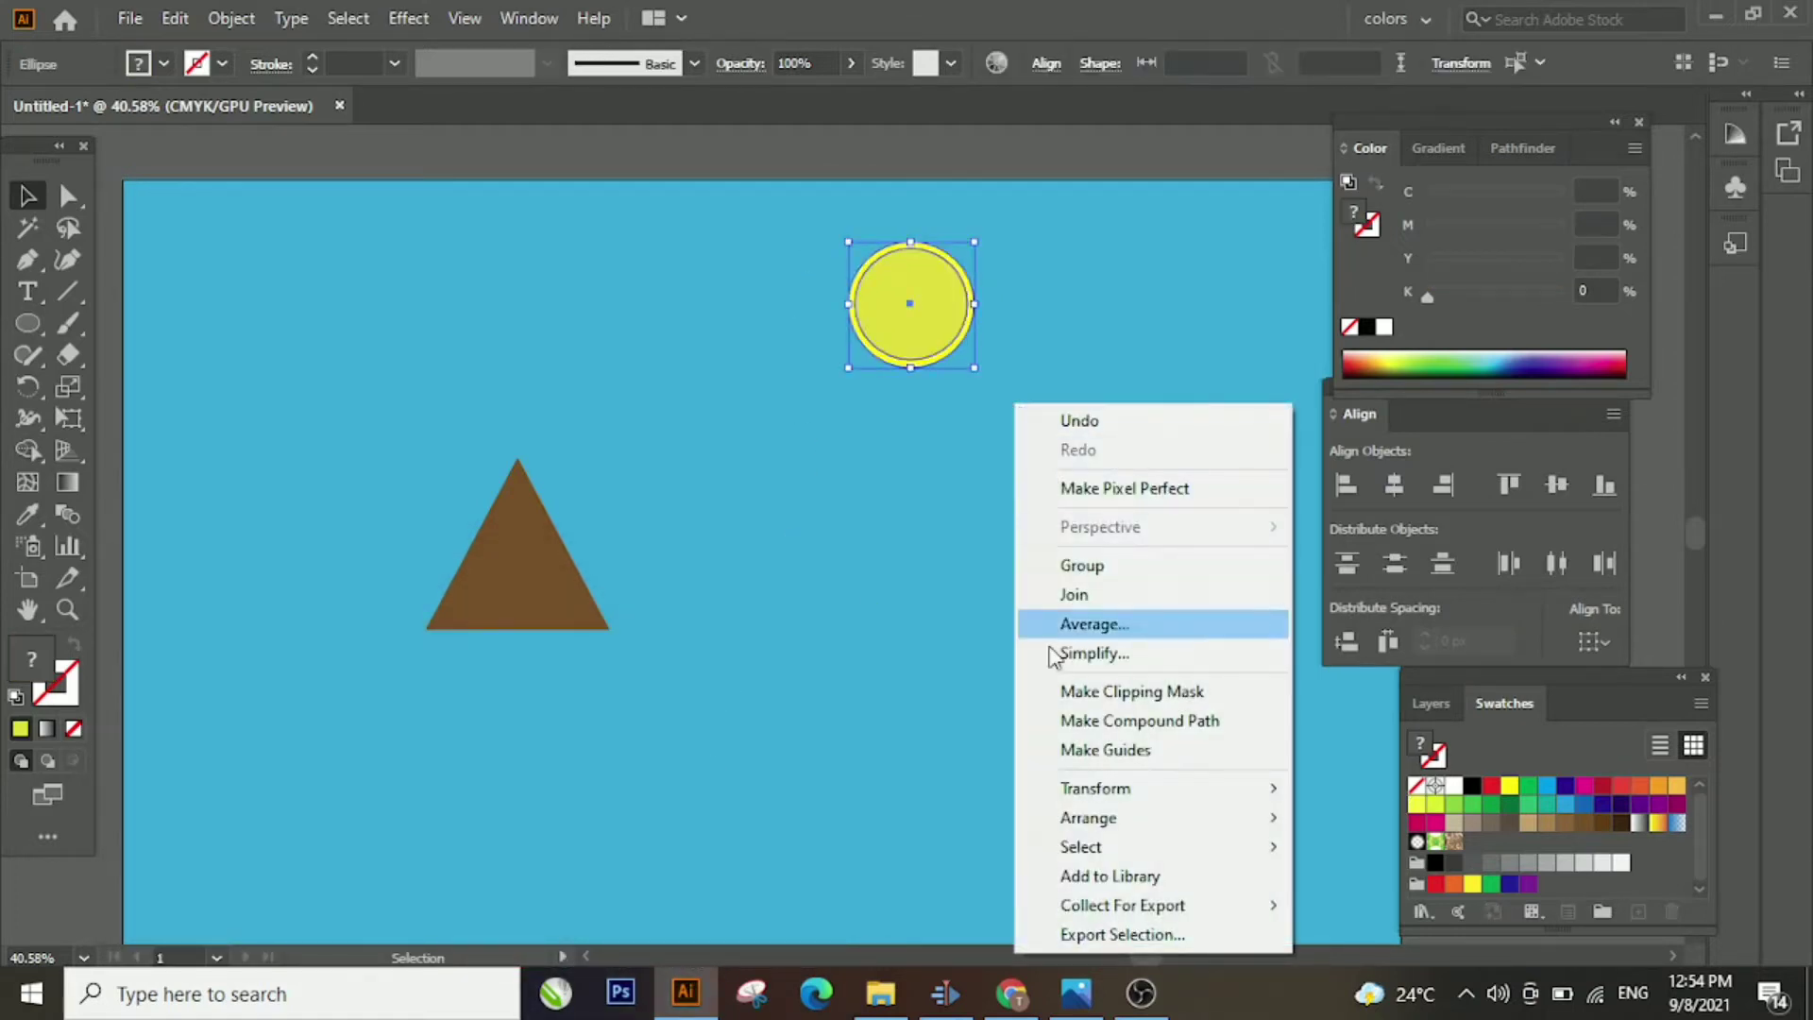
click(1091, 568)
click(901, 601)
Draw a shading triangle over the brown triangle's left side with the Pen tool and fill it darker brown (C 40, M 70, Y 100, K 50)
scroll(902, 601, down, 1)
scroll(901, 605, down, 2)
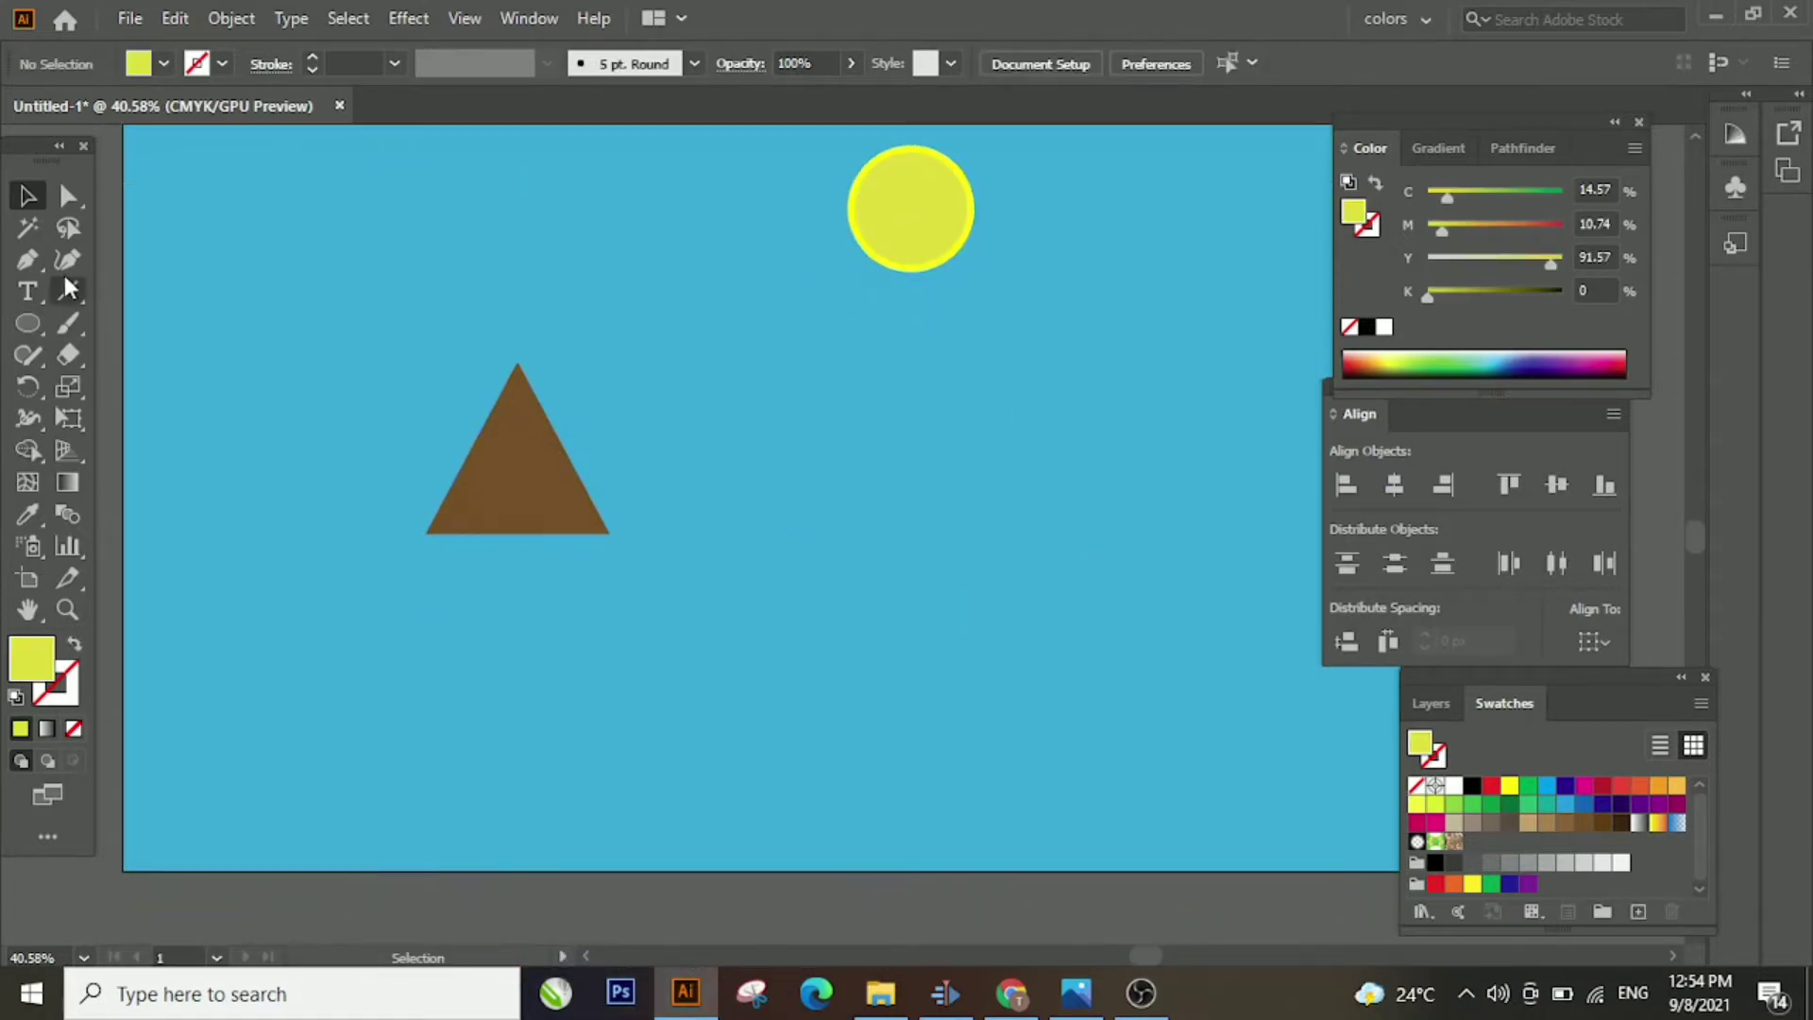
drag(510, 599, 773, 547)
scroll(773, 547, up, 8)
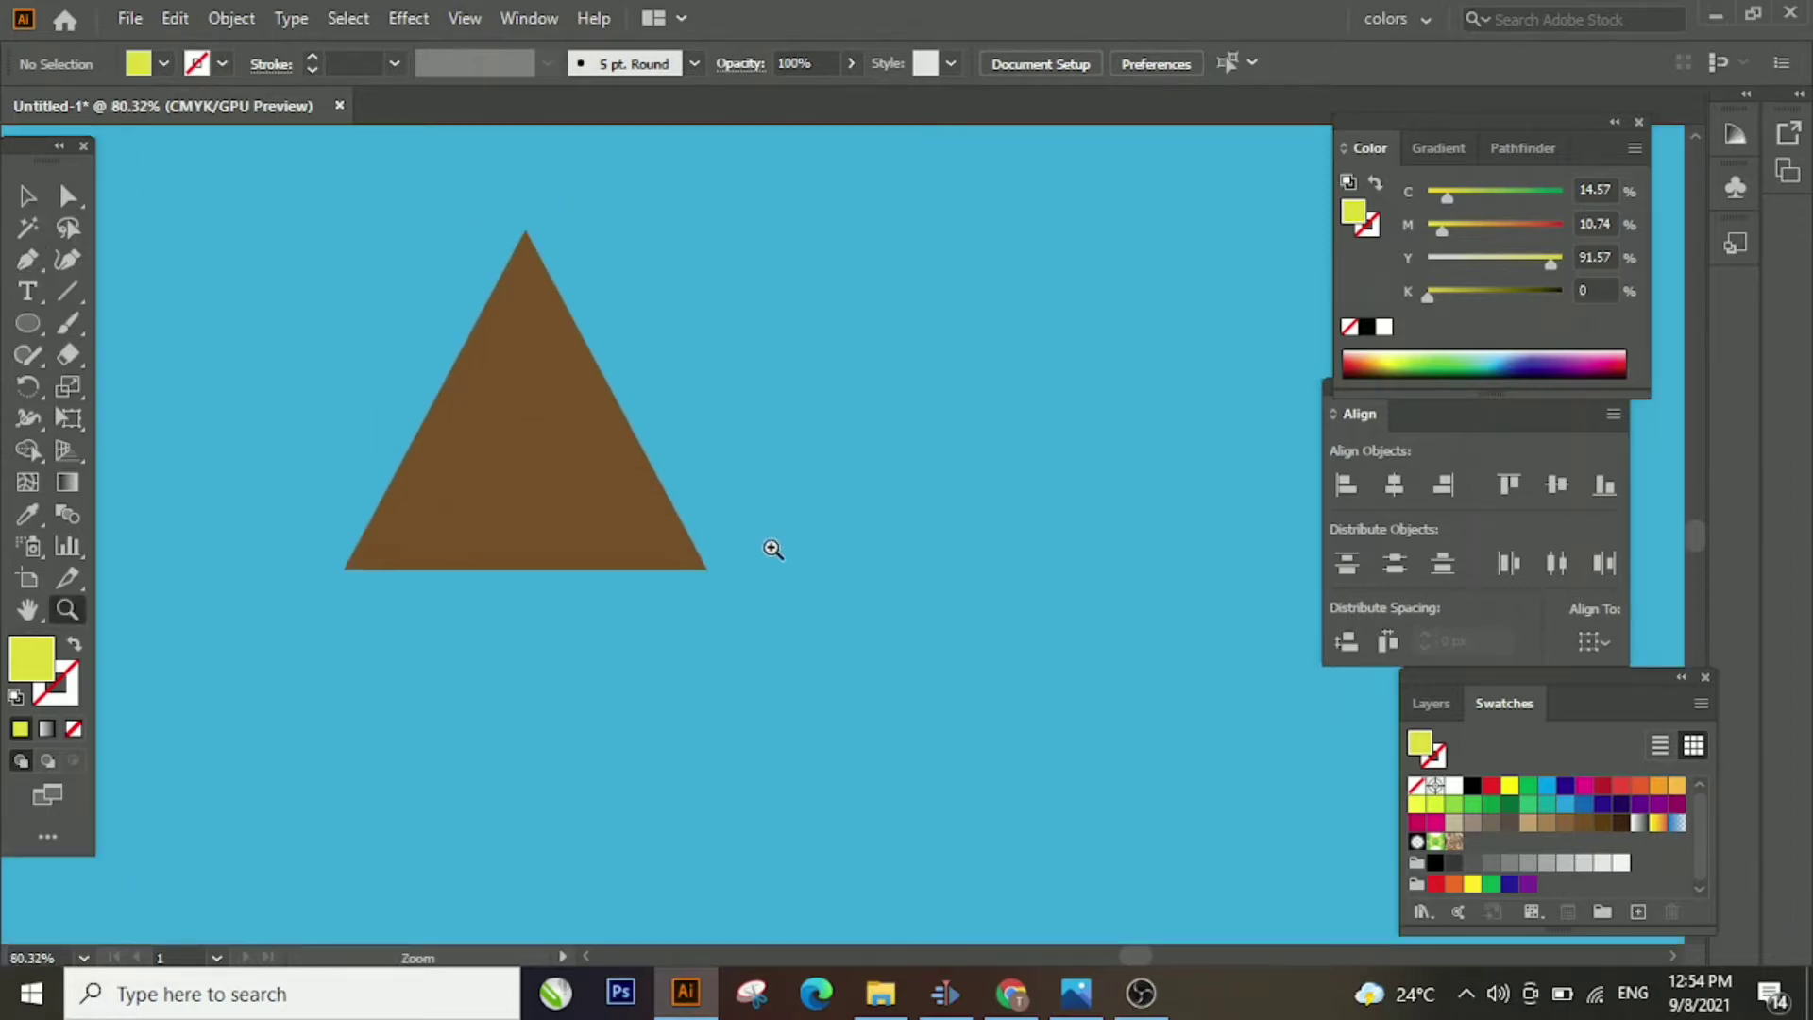
key(p)
click(526, 392)
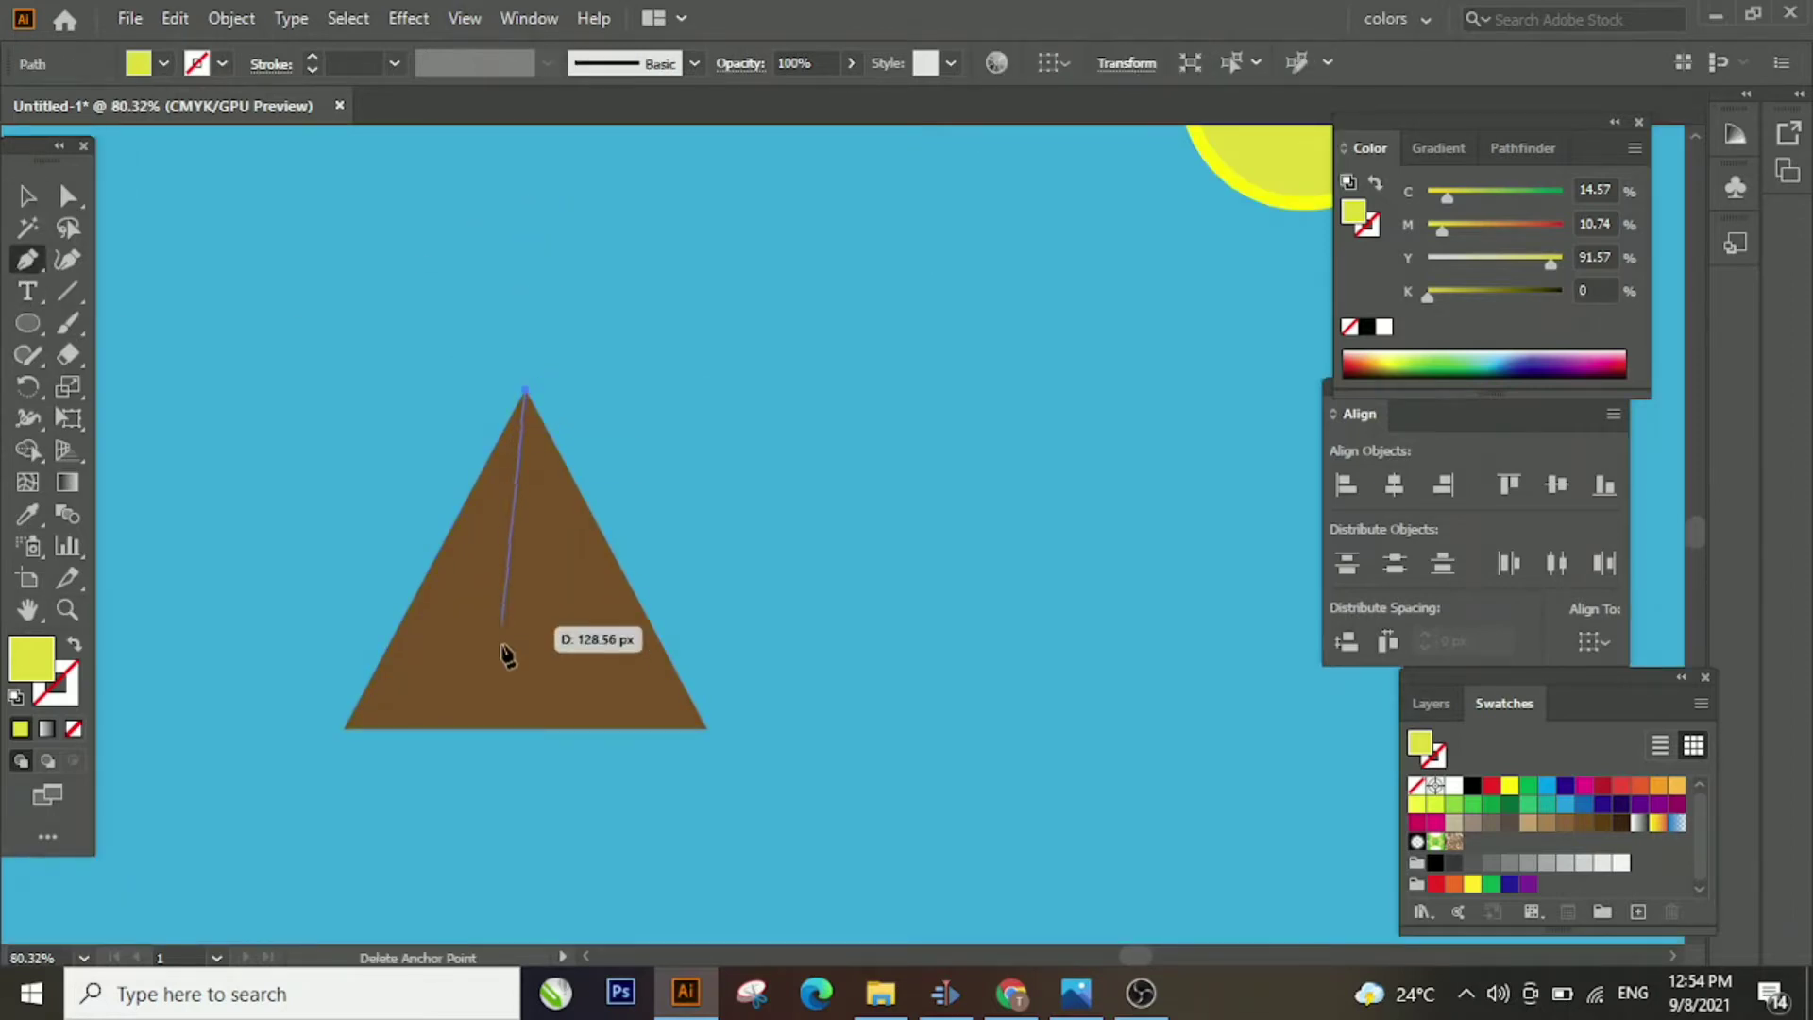
click(477, 728)
click(345, 728)
click(526, 392)
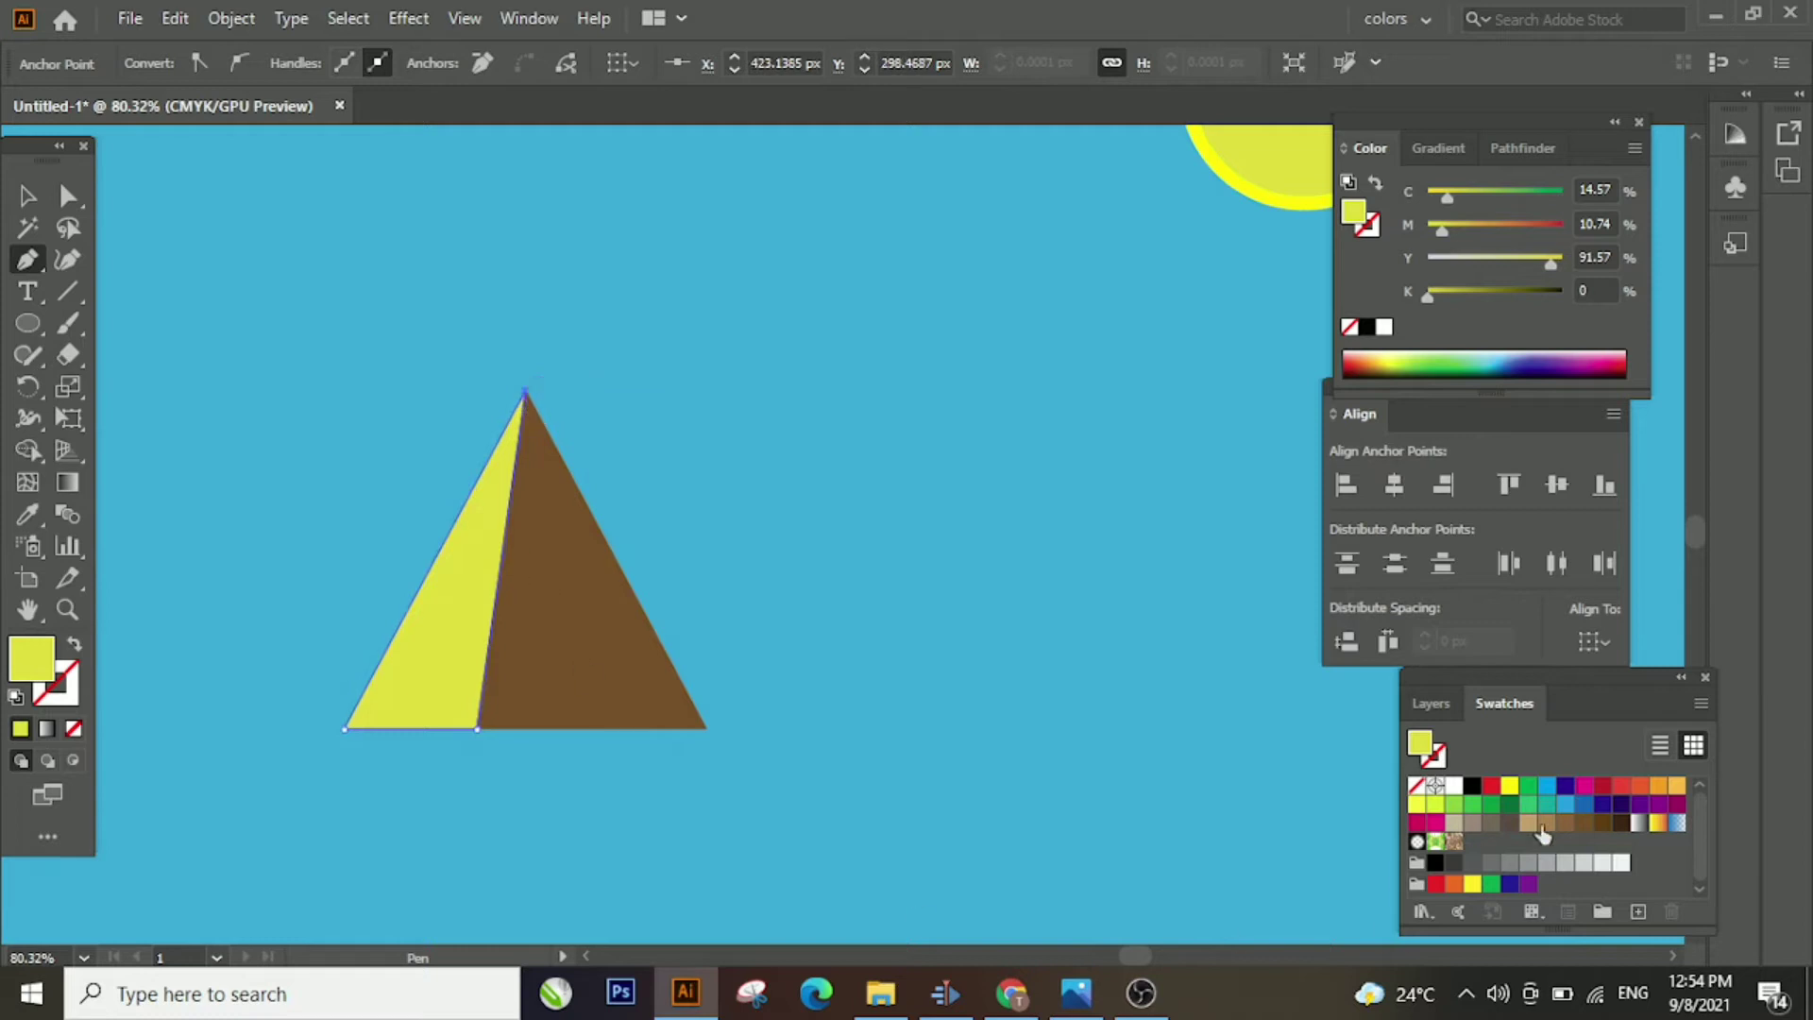
click(1602, 822)
Set the dark brown shading triangle's opacity to 82%
click(30, 196)
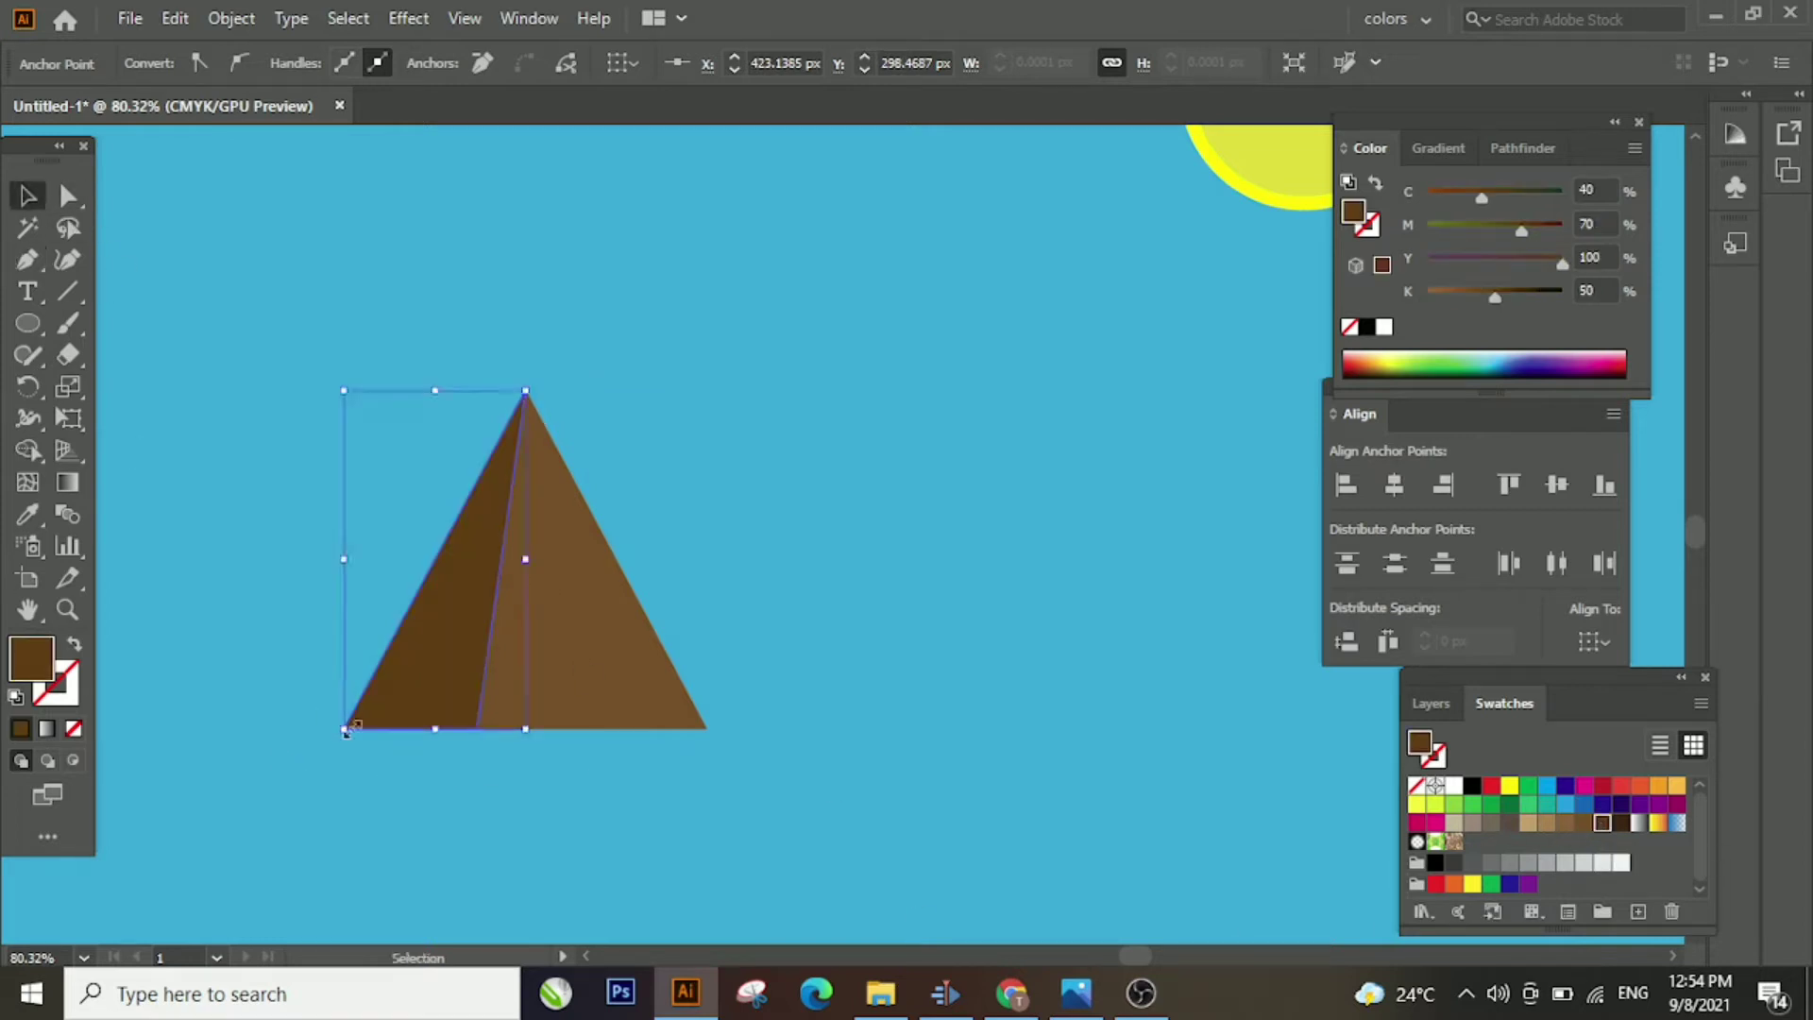
click(359, 735)
click(363, 722)
click(852, 66)
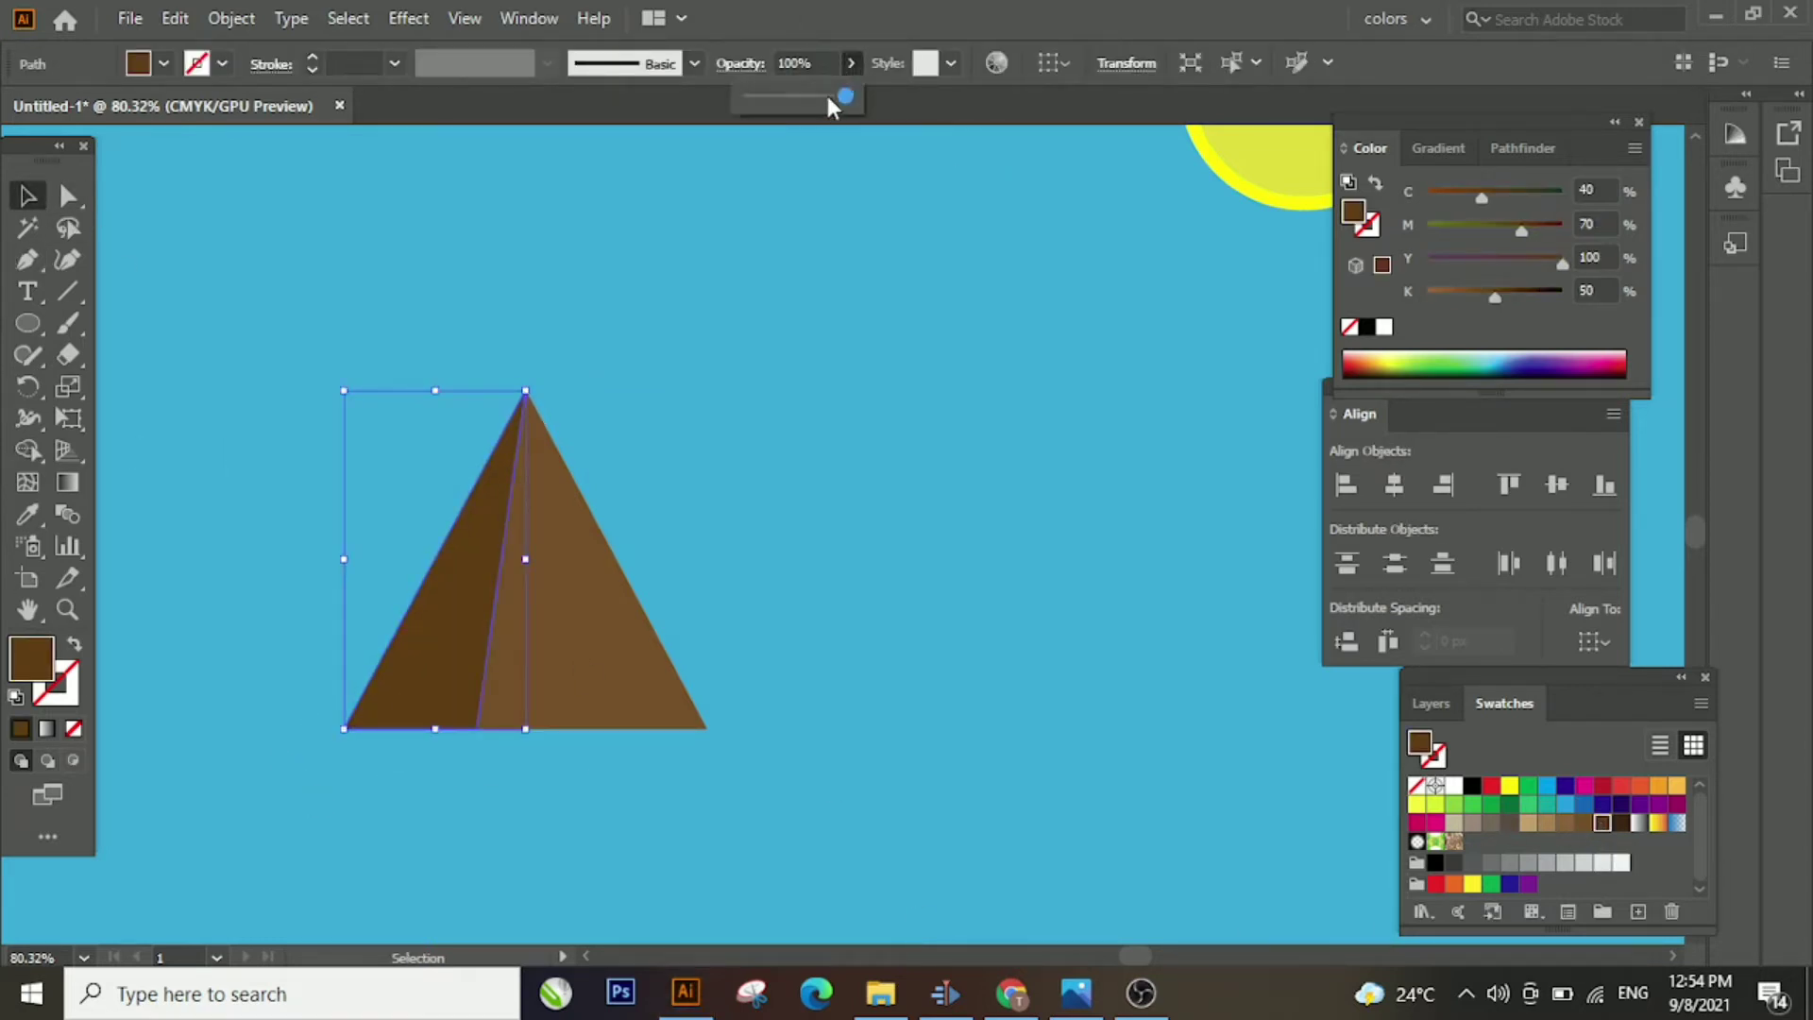
click(829, 98)
click(688, 345)
Group the brown triangle with its shading shape
click(67, 610)
drag(812, 562, 569, 609)
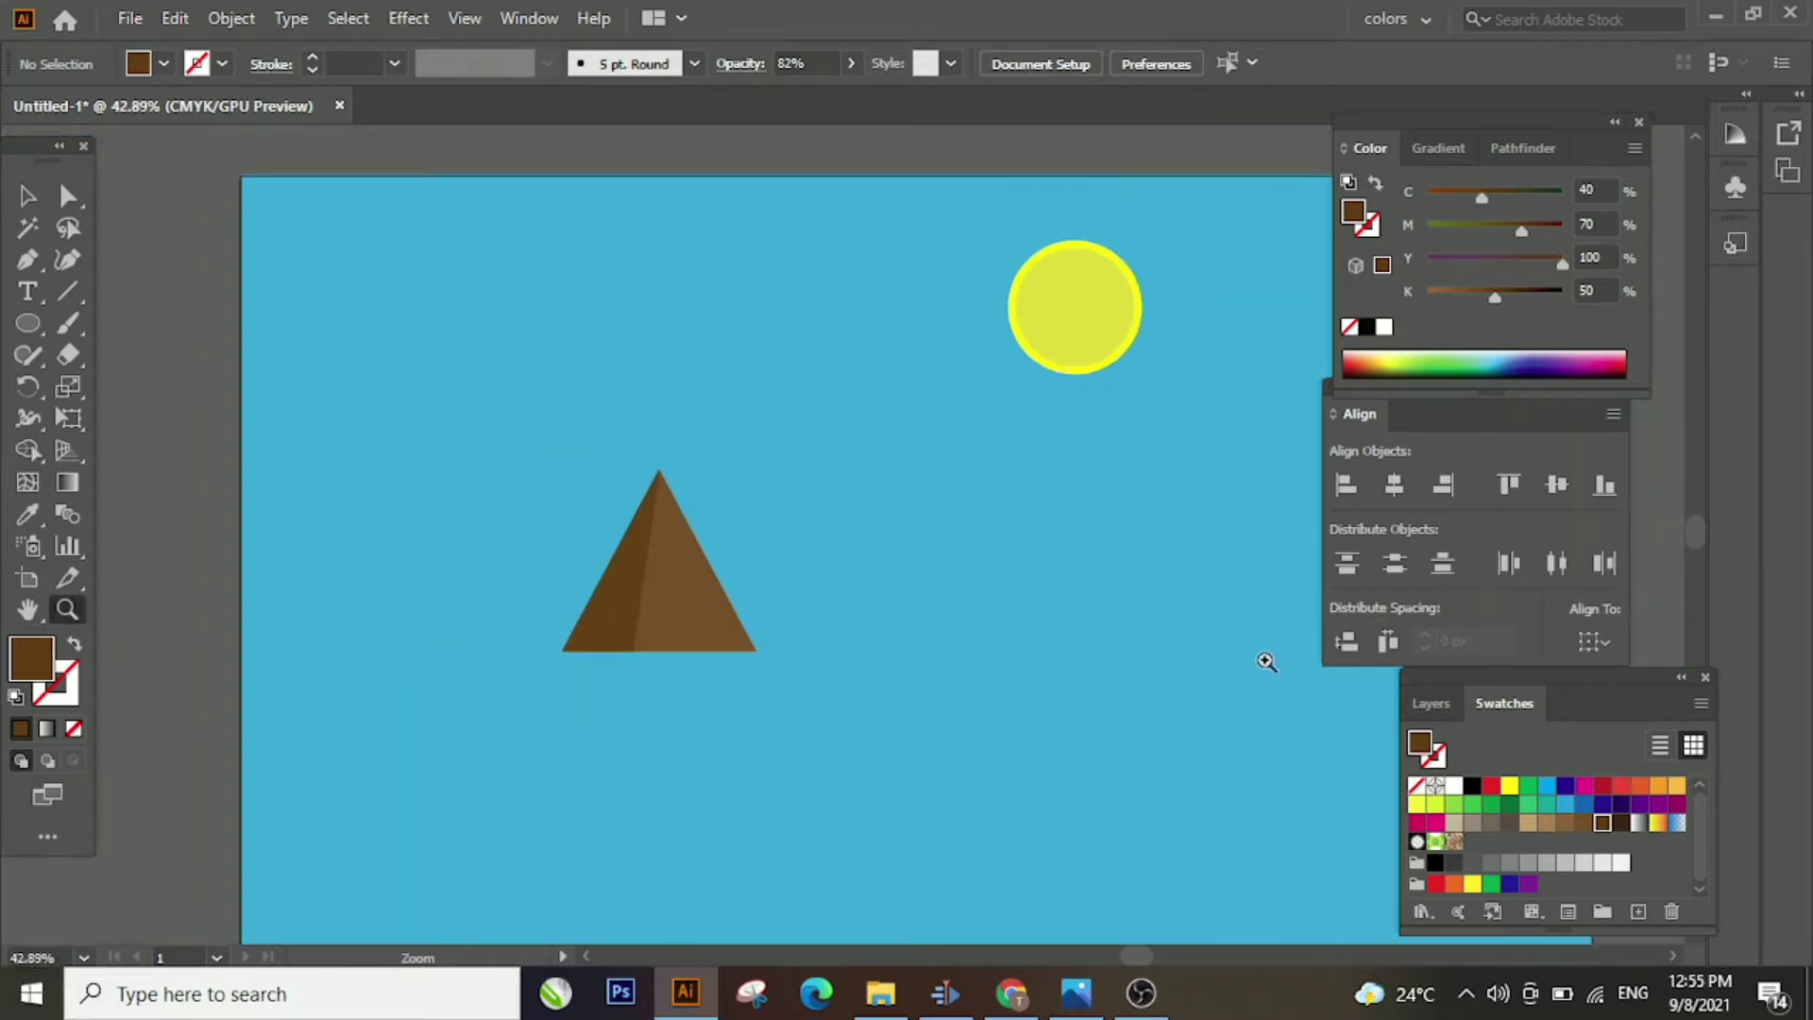
click(28, 195)
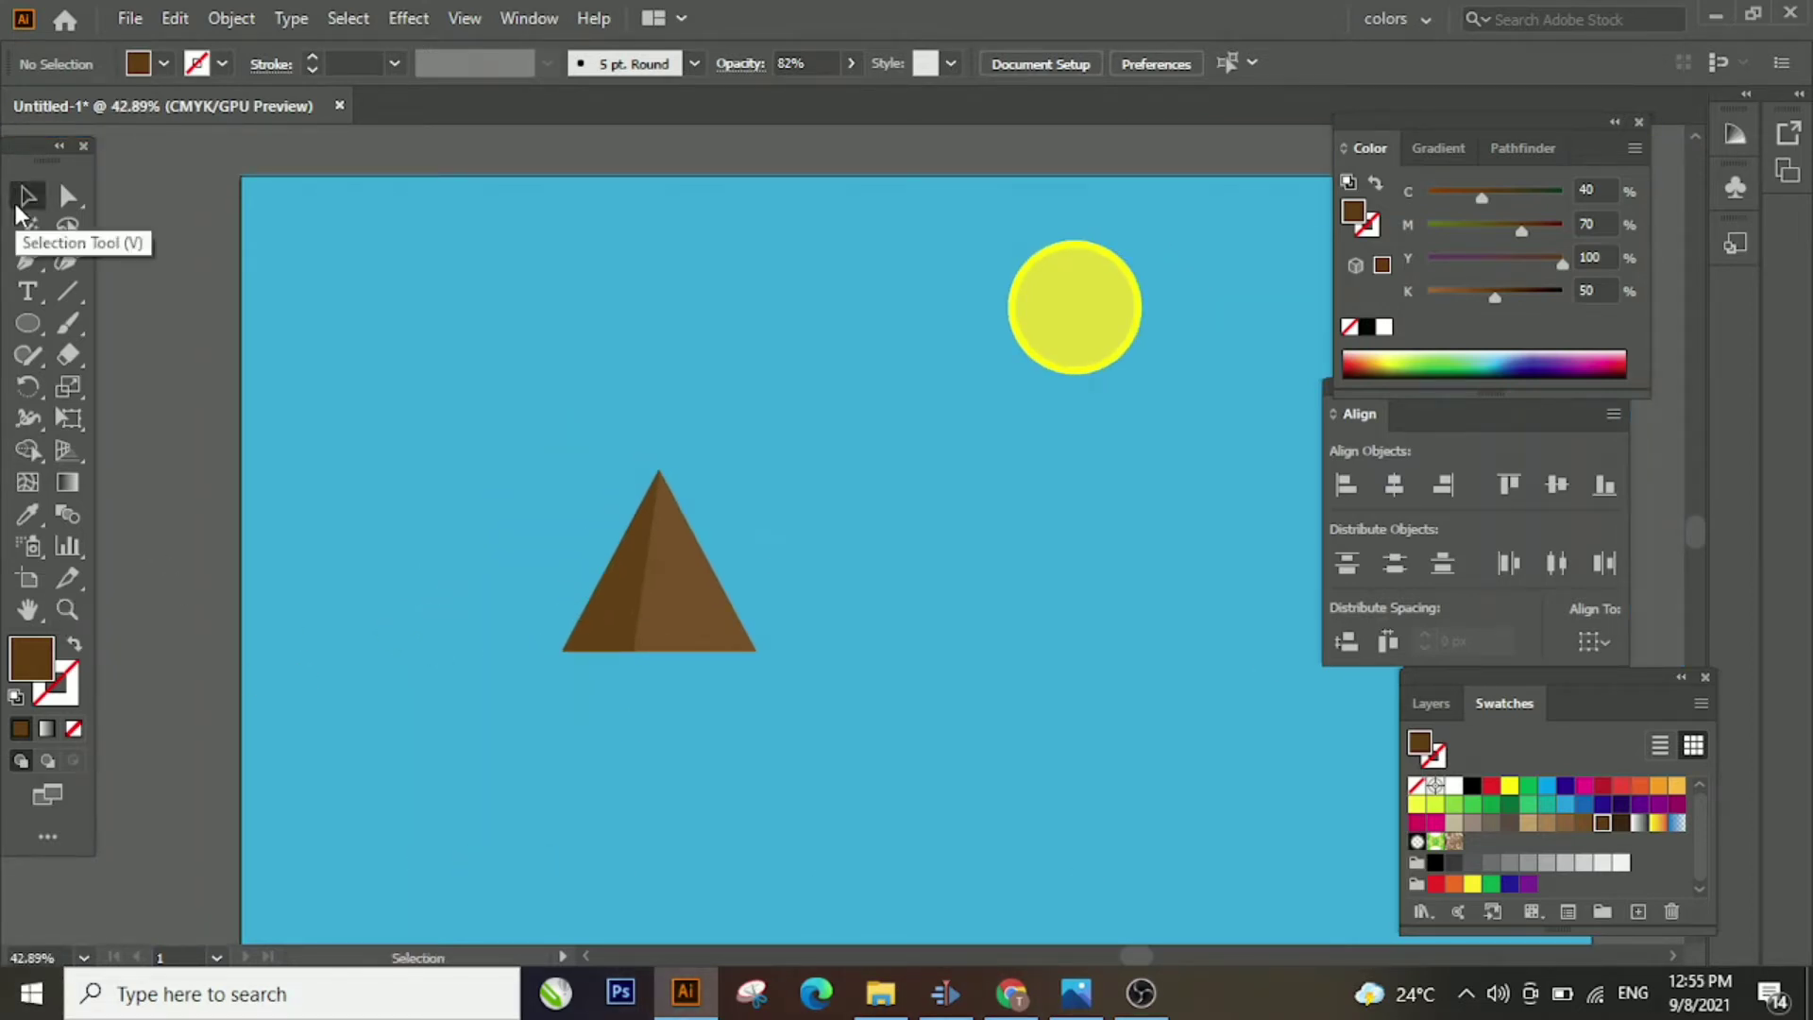
click(678, 569)
click(508, 437)
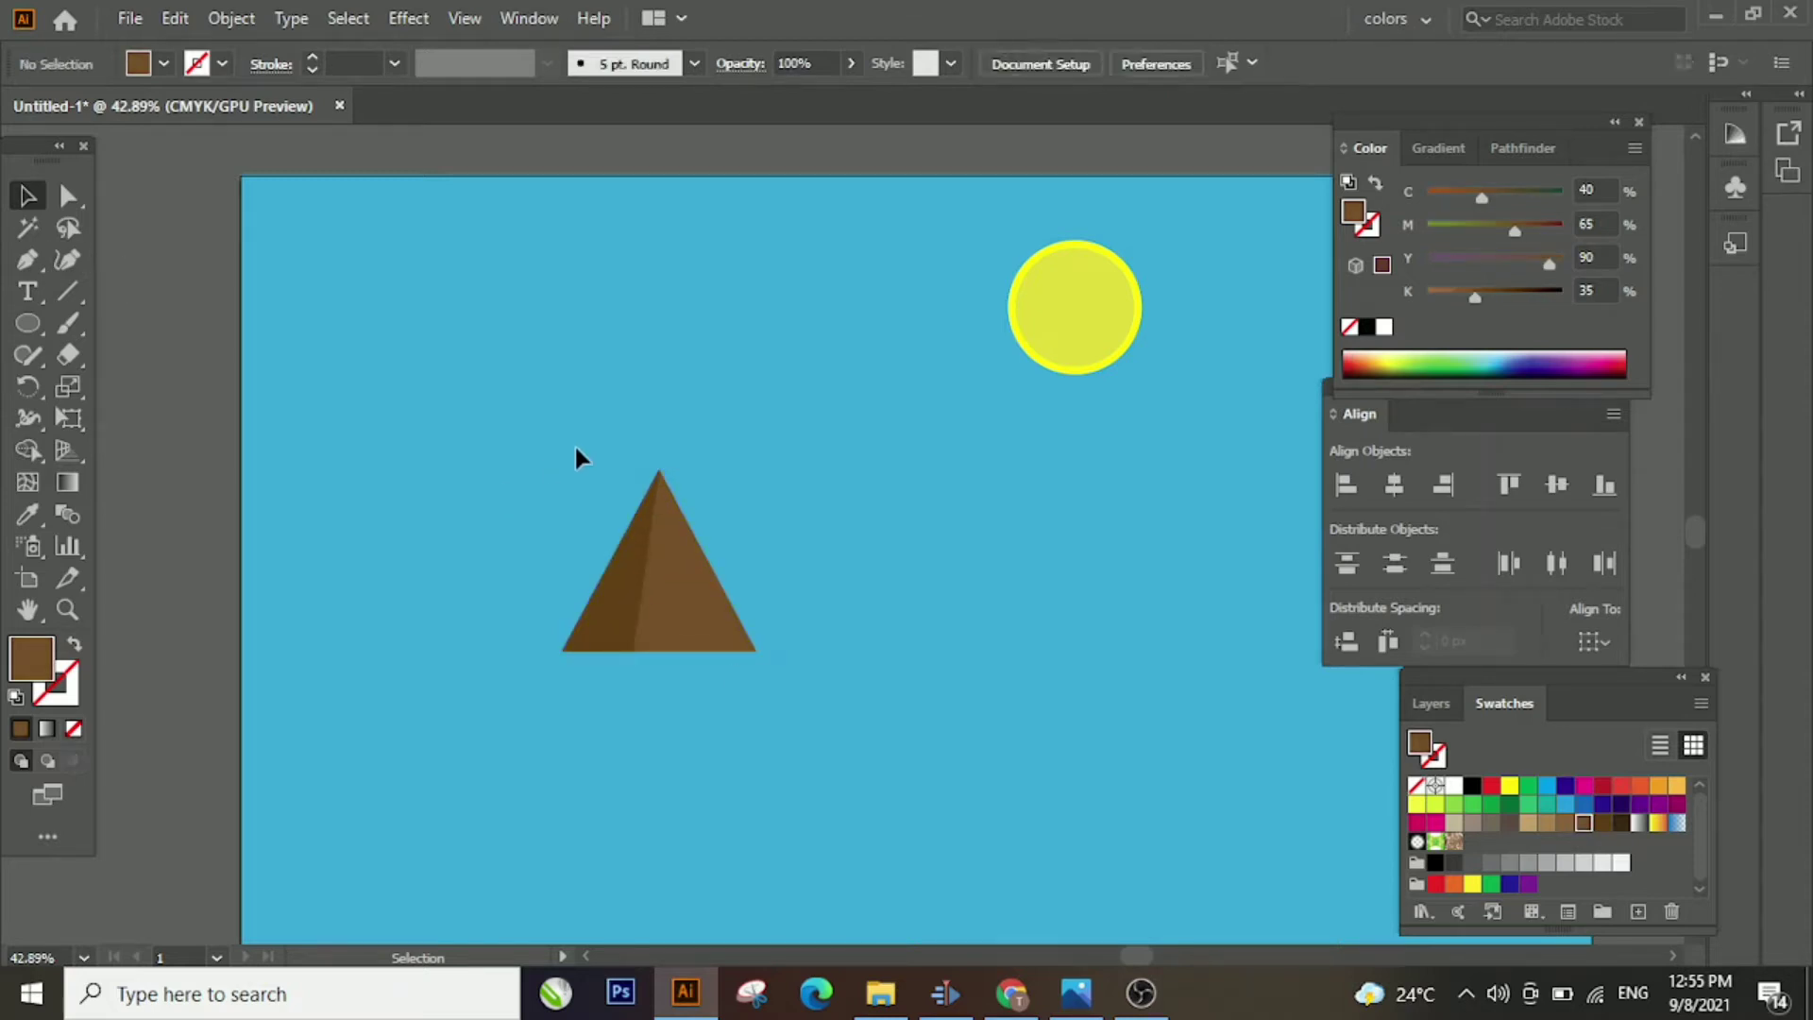
drag(579, 462, 710, 510)
right_click(710, 510)
click(807, 214)
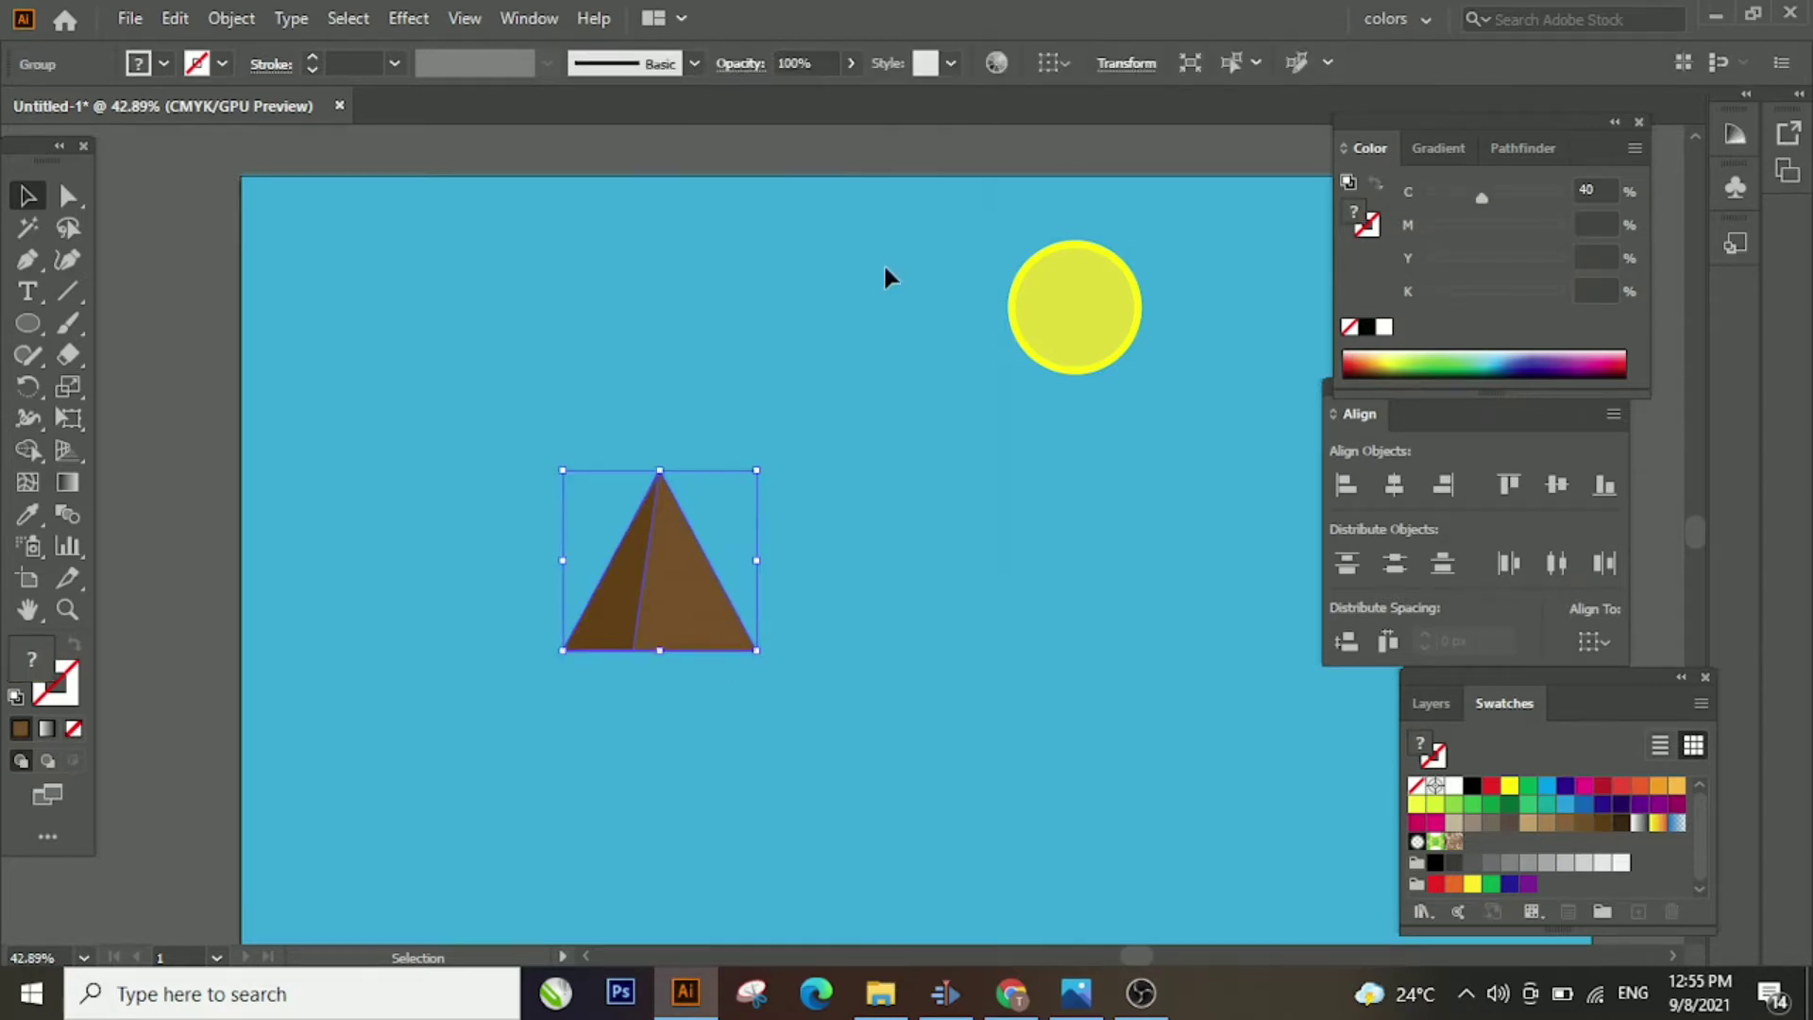
Ungroup the brown triangle and its shading shape
click(67, 609)
drag(620, 596, 762, 561)
right_click(762, 561)
click(818, 313)
click(823, 420)
Narrow the shading shape by moving its inner base corner about 11 px left along the triangle's base
click(67, 196)
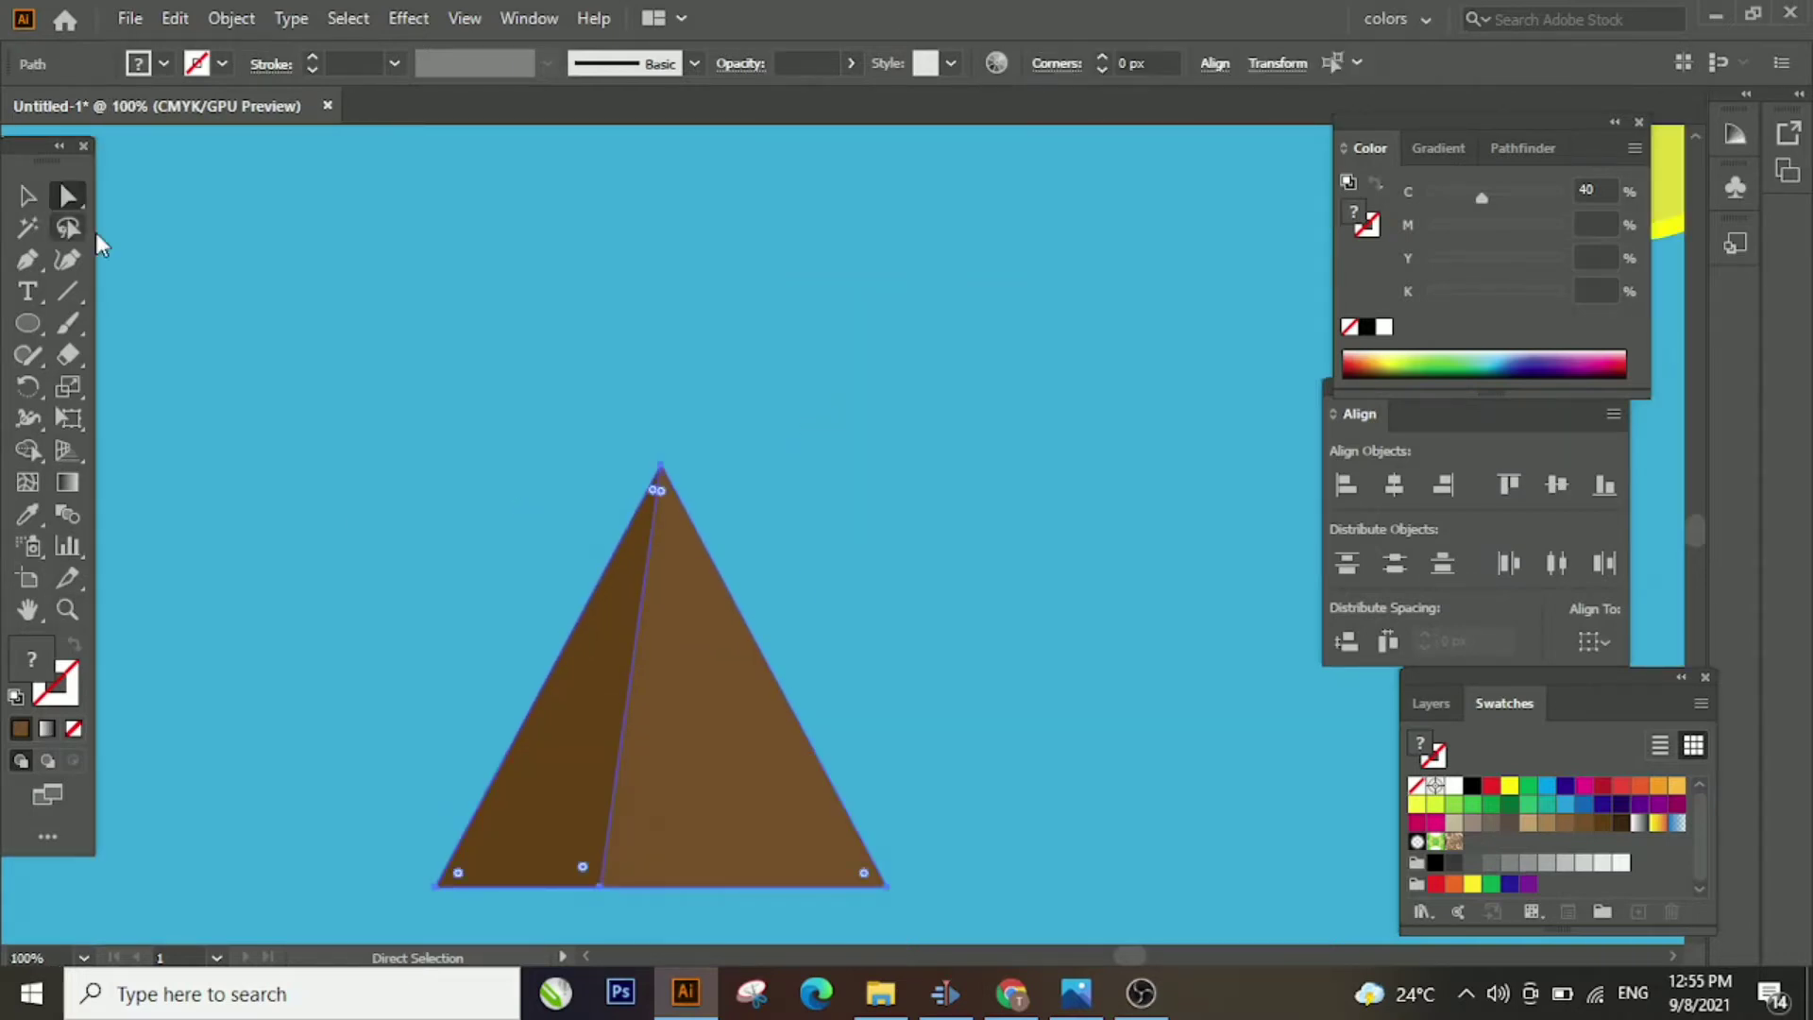
scroll(390, 431, down, 2)
click(601, 792)
drag(603, 796, 570, 785)
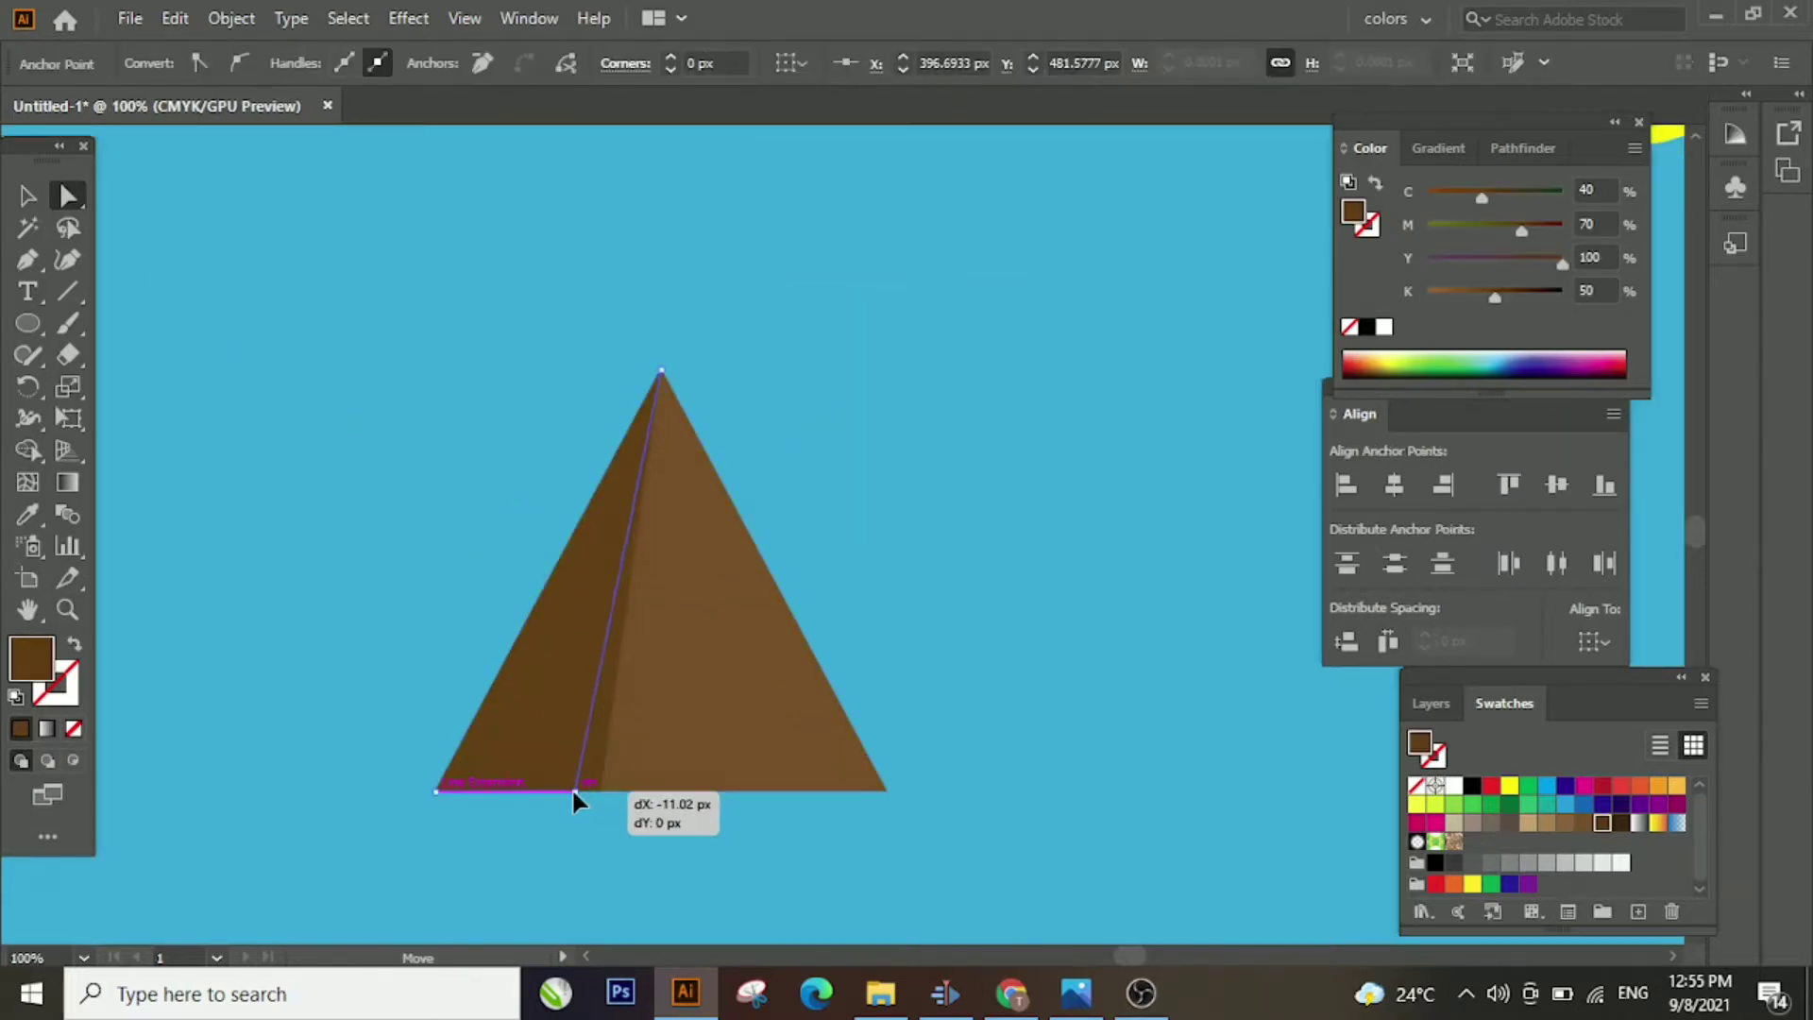
Select both parts of the brown pyramid and group them again
key(v)
right_click(693, 645)
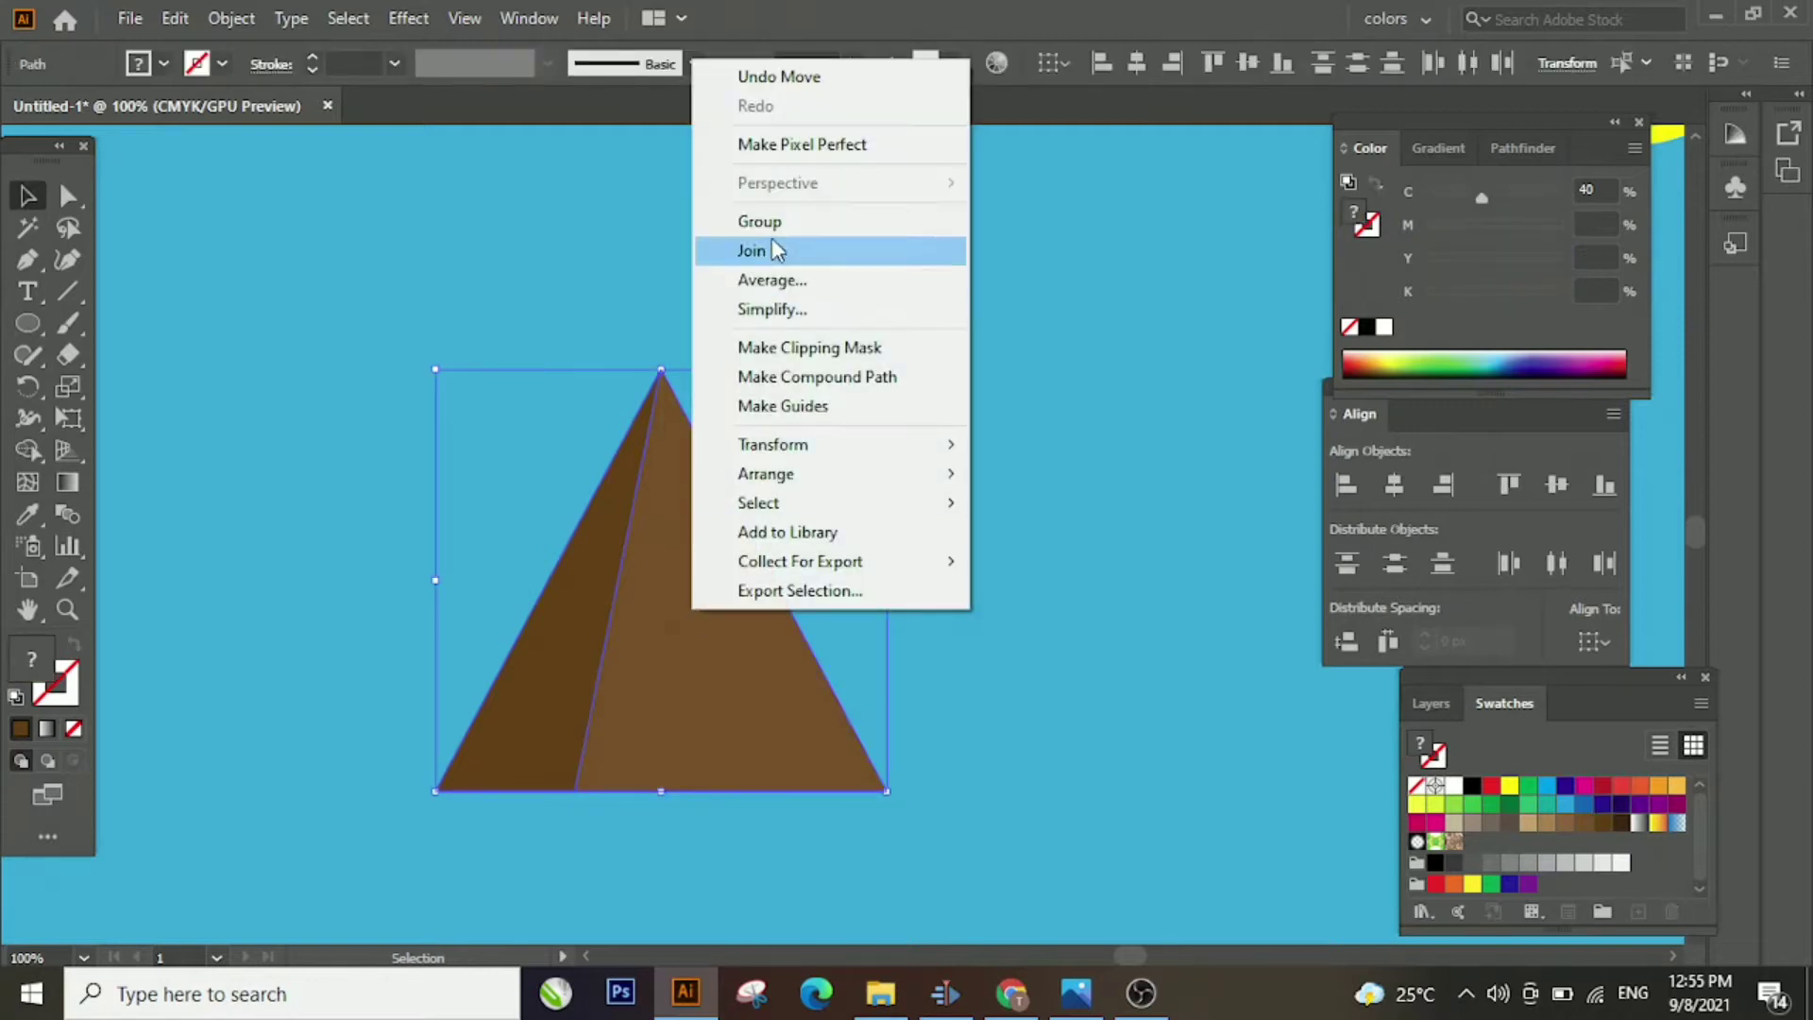
click(728, 246)
click(878, 445)
scroll(712, 677, down, 3)
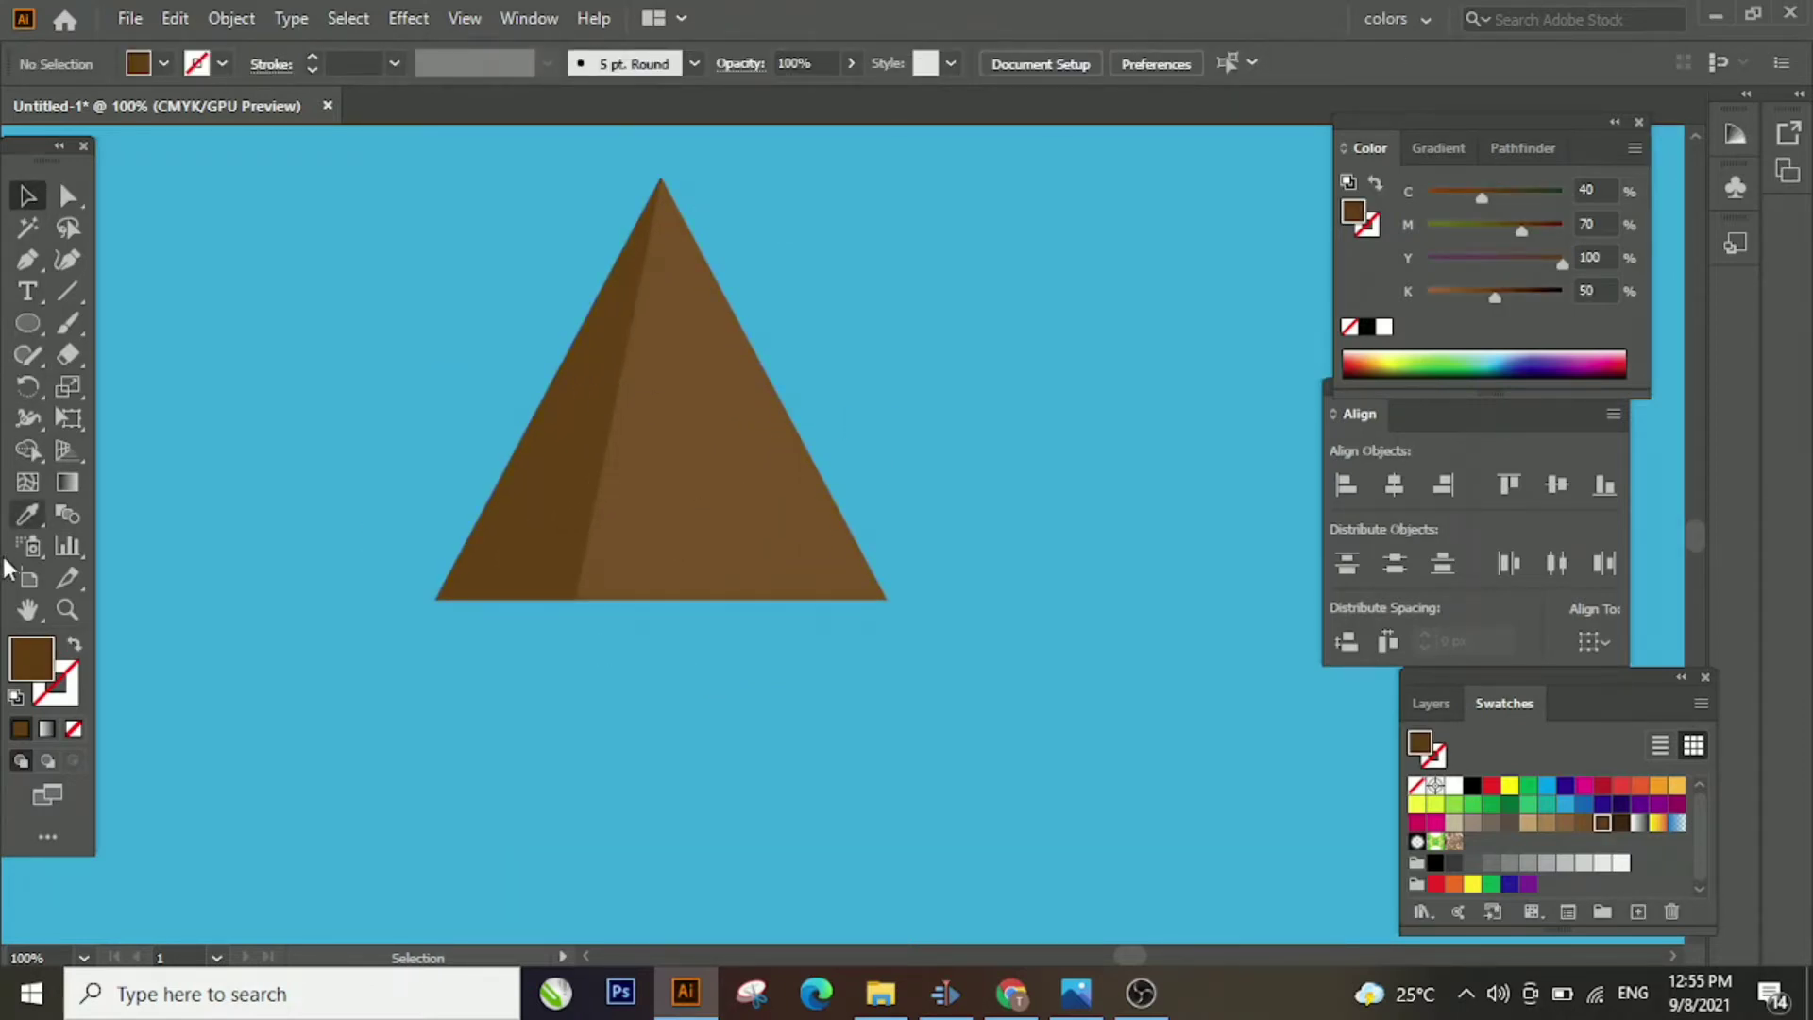
Draw a closed six-point snow cap with a zigzag lower edge over the pyramid's peak and fill it white
key(z)
click(785, 475)
scroll(434, 448, up, 3)
click(30, 264)
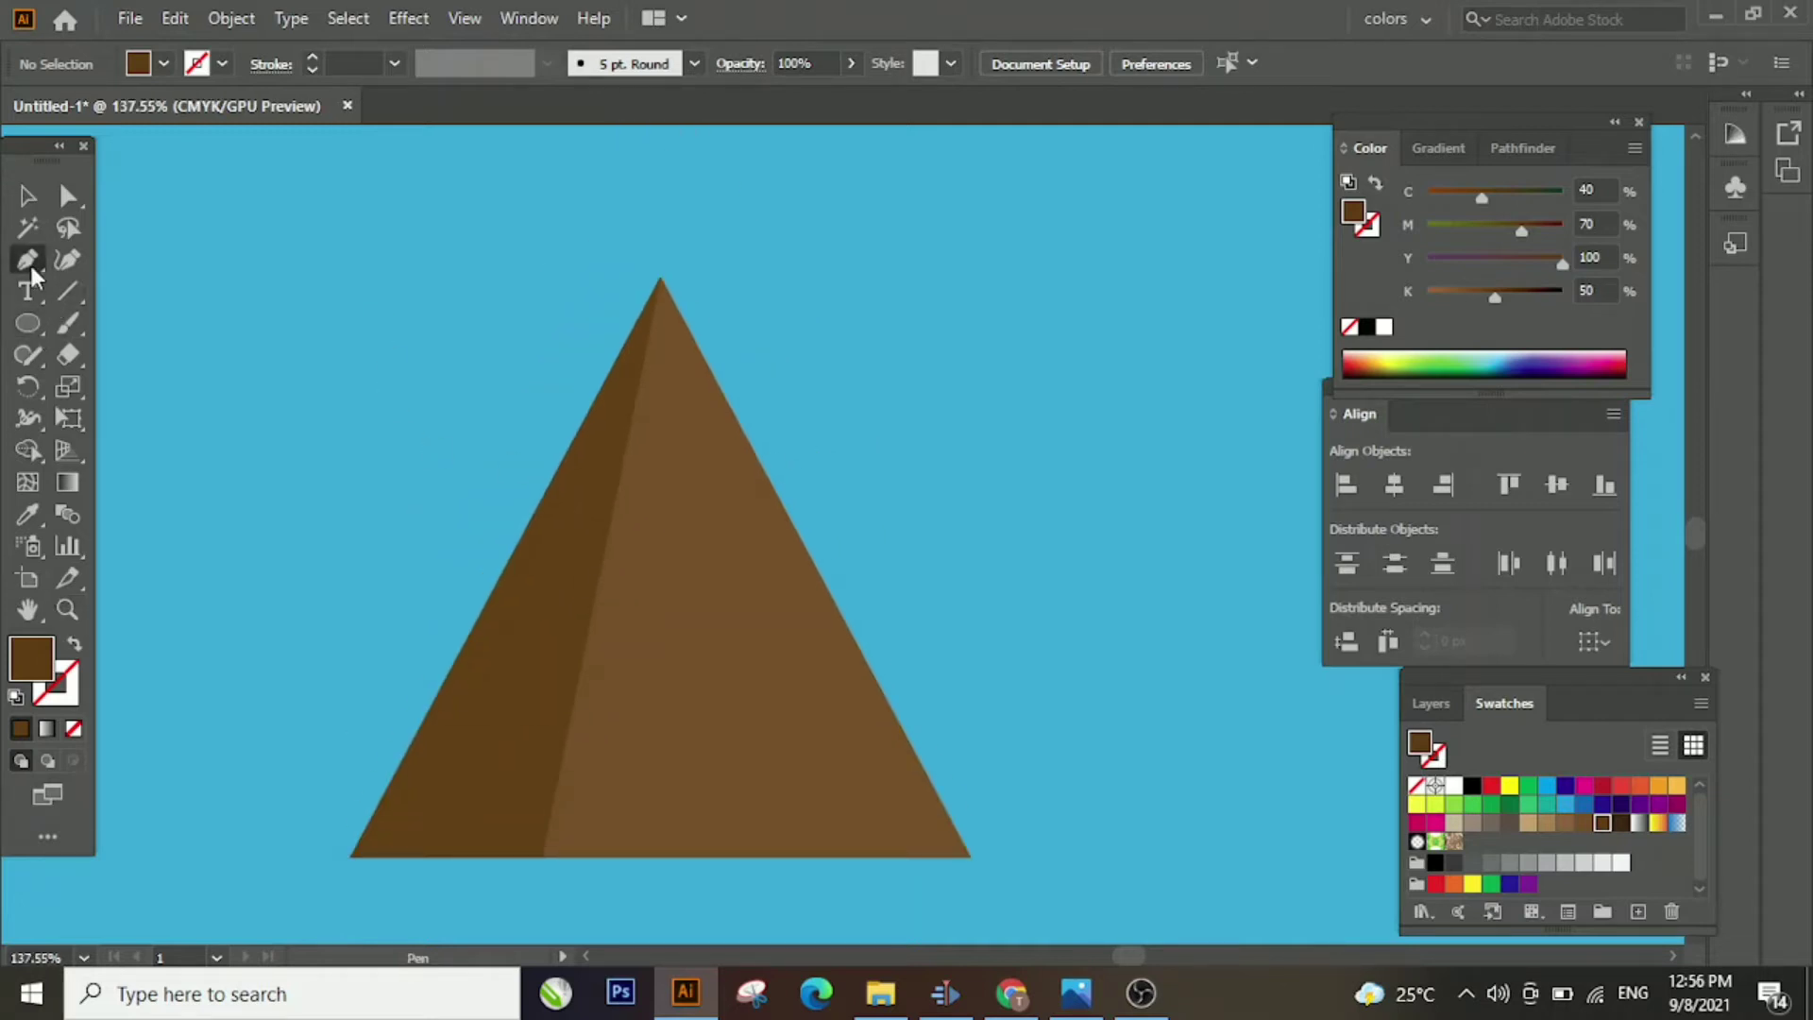
click(605, 381)
click(630, 425)
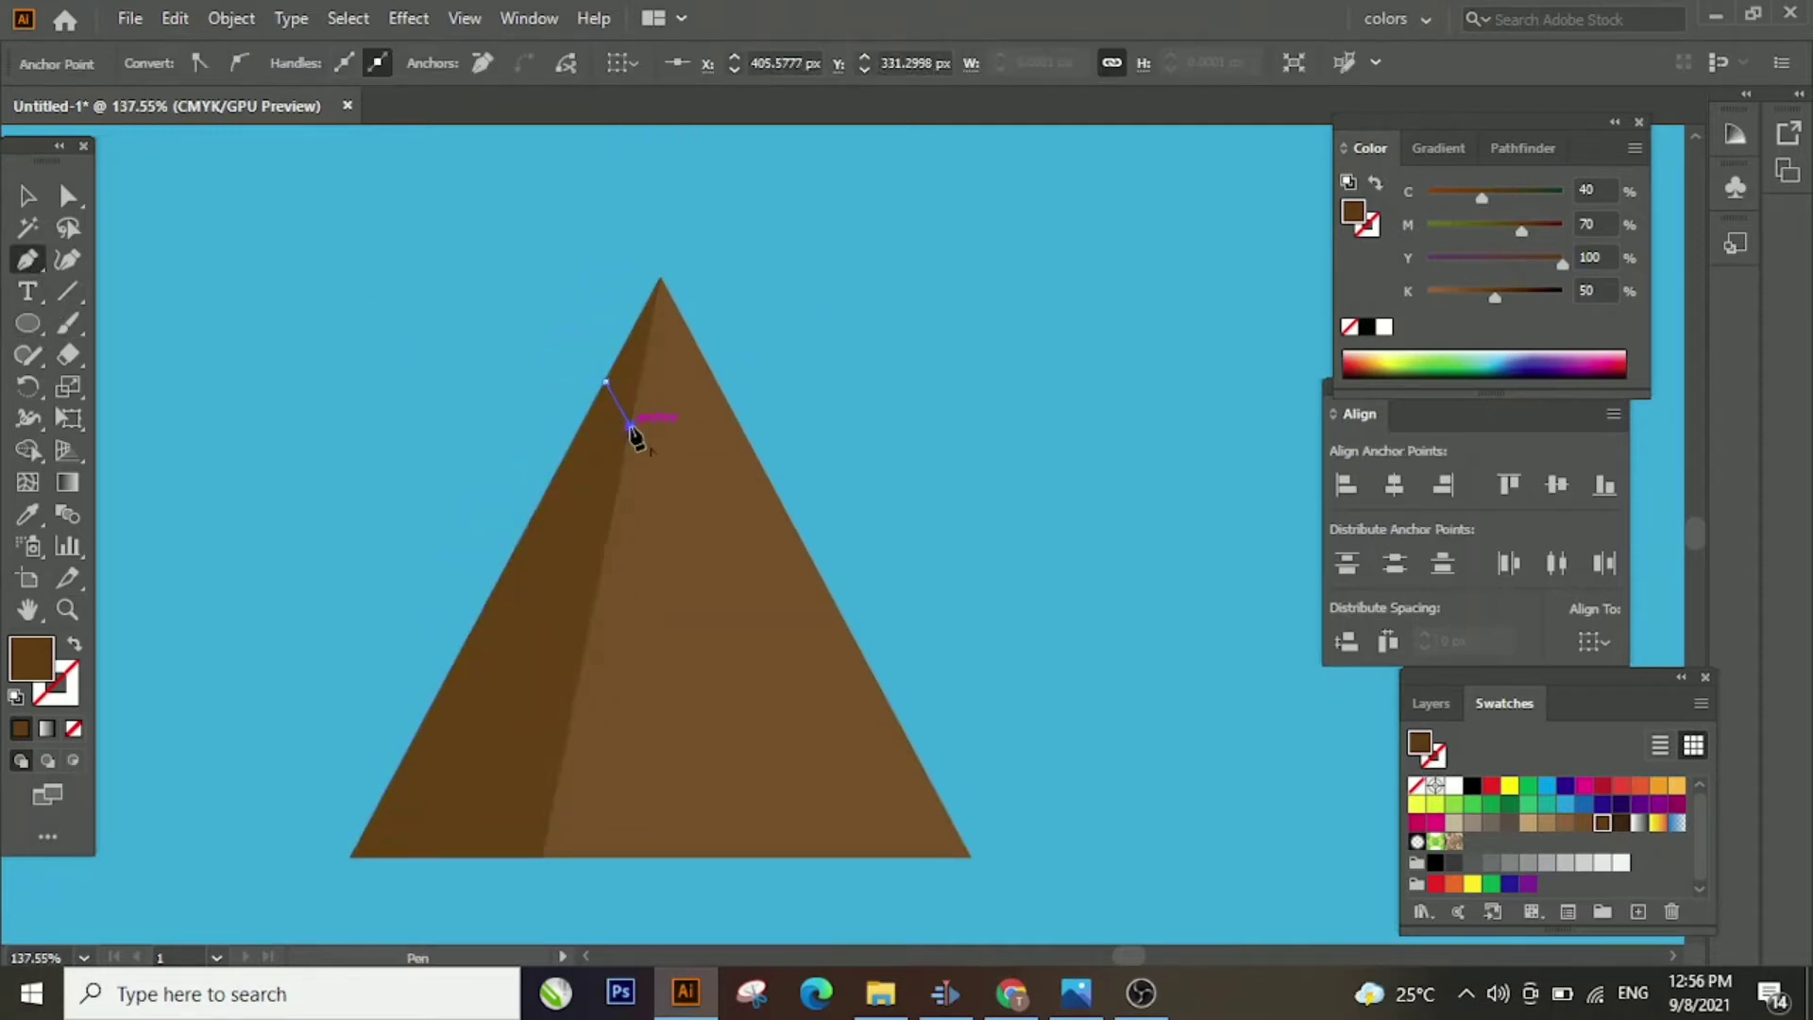
click(677, 395)
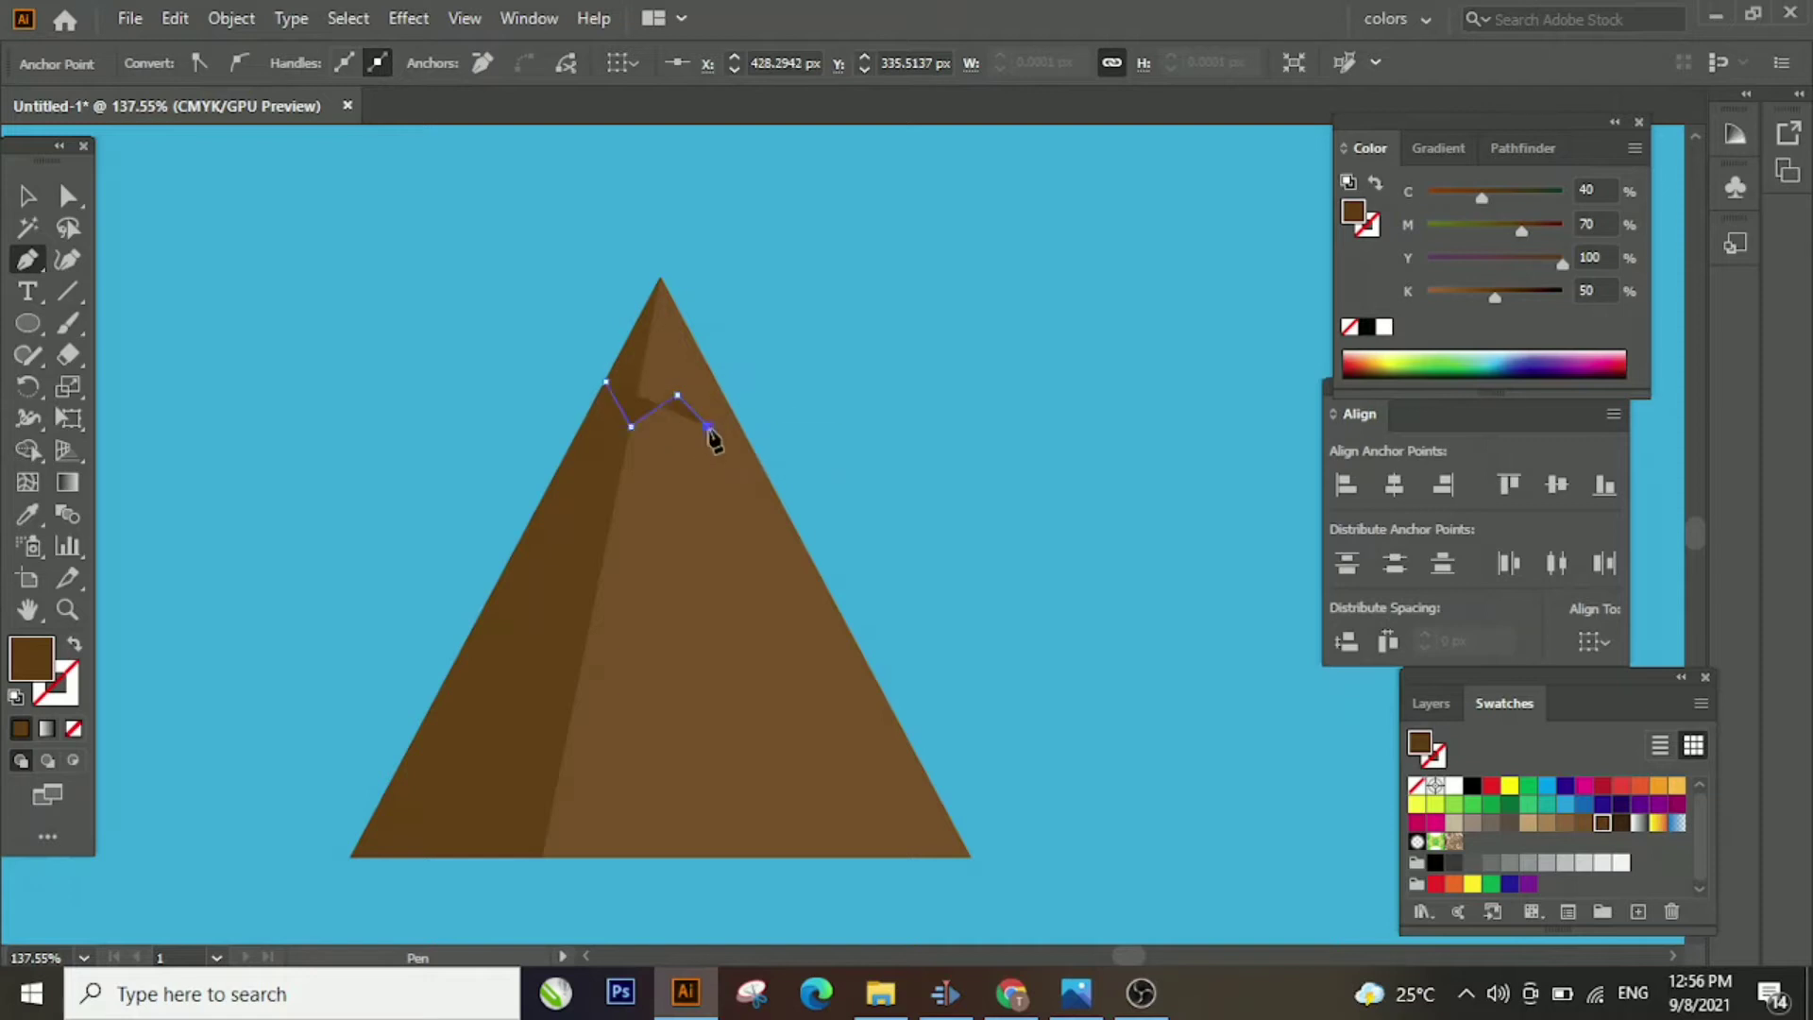
click(707, 425)
click(717, 381)
click(661, 280)
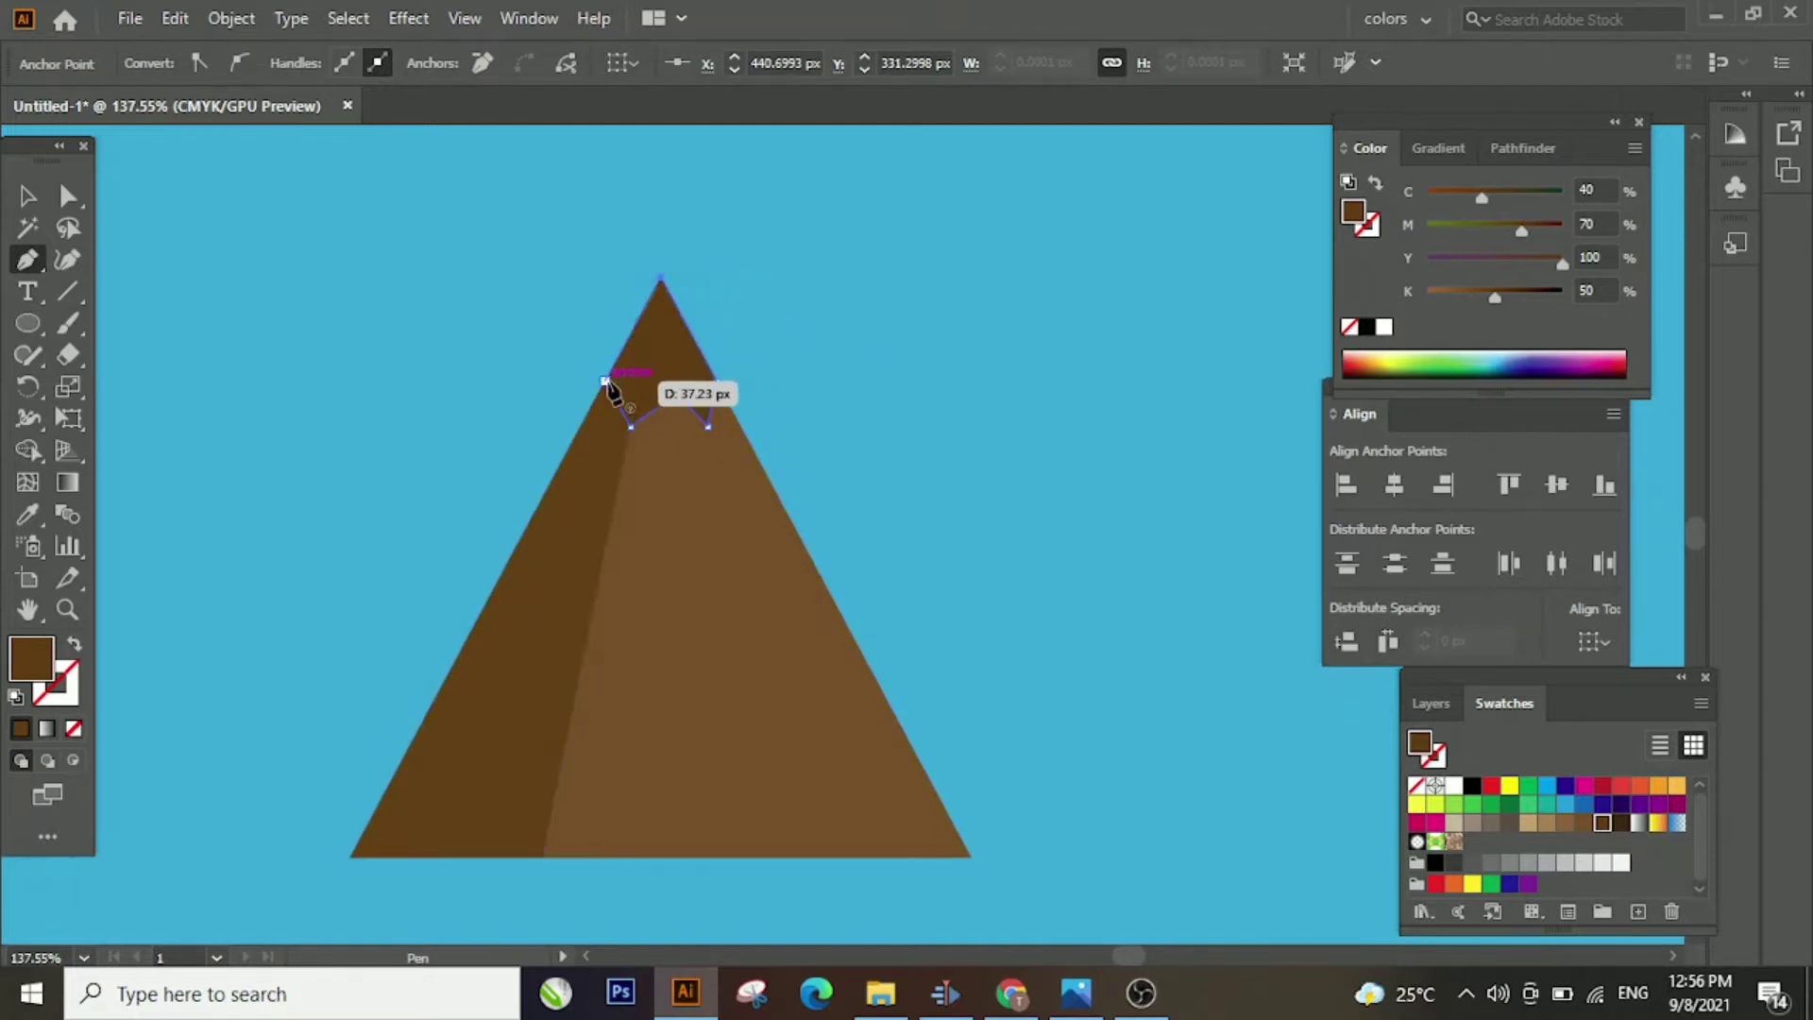
click(605, 382)
click(1454, 787)
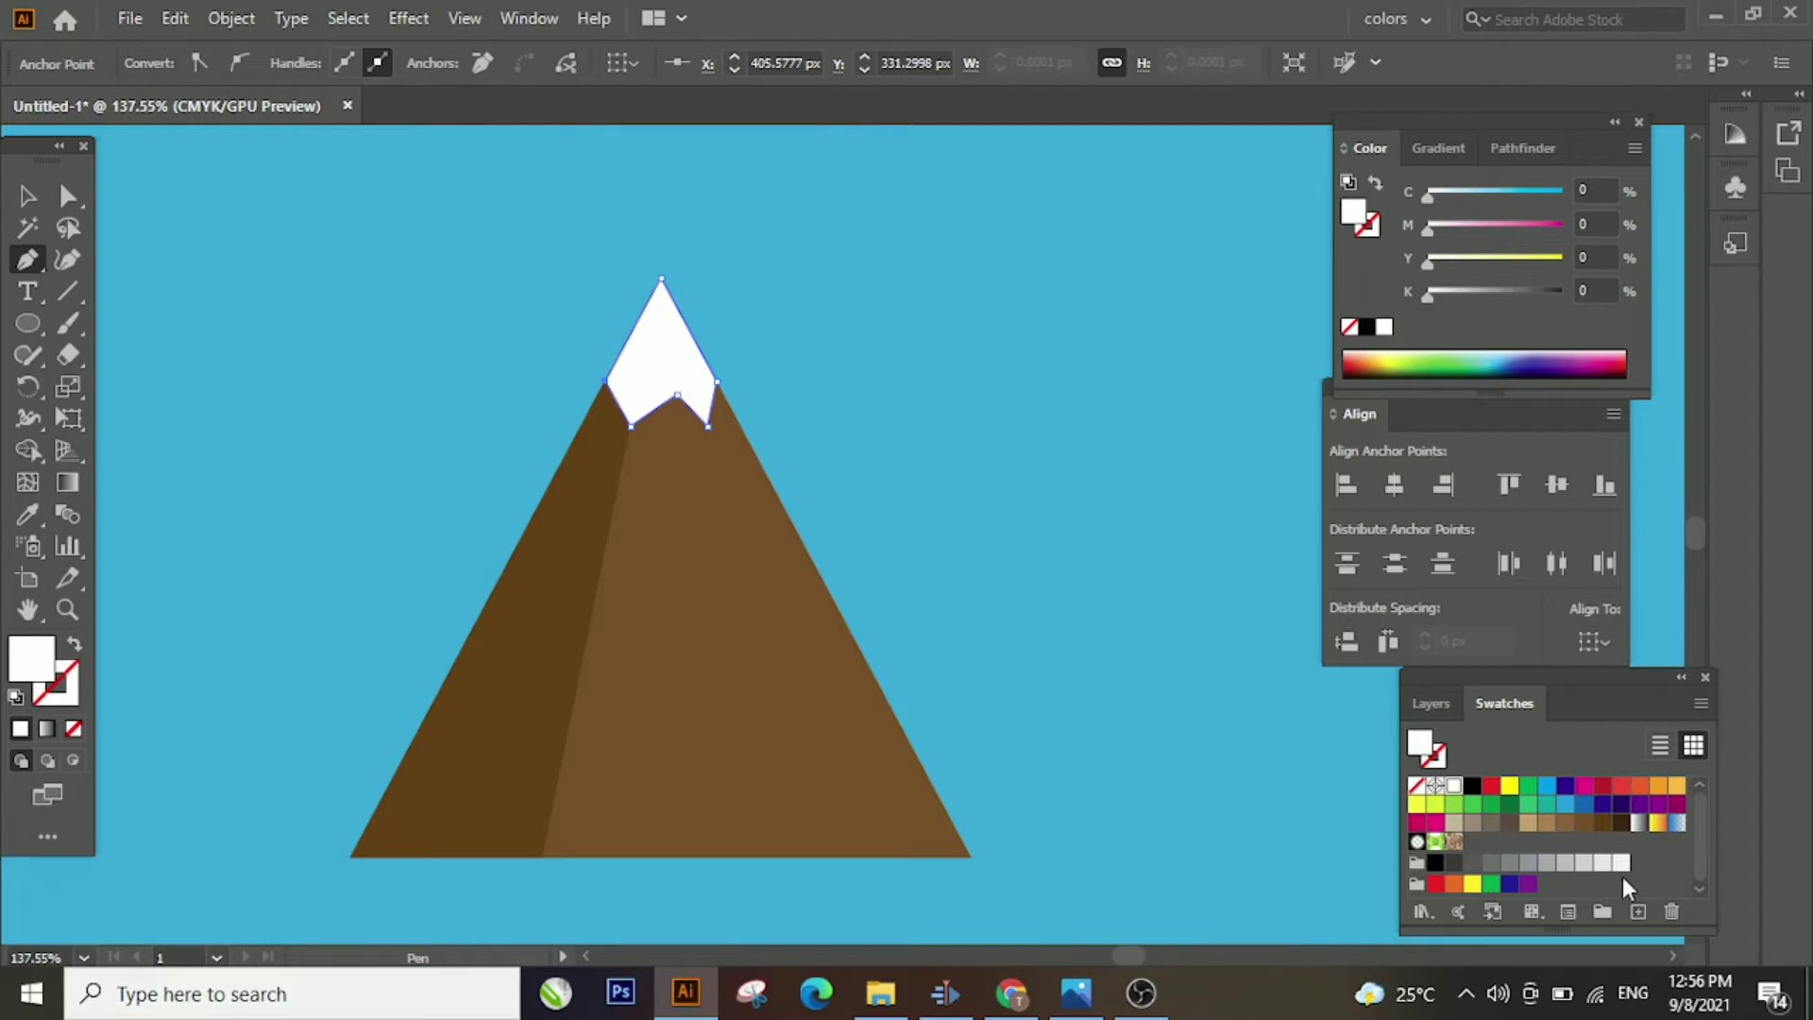
Undo the six-point snow cap, including its white fill and all its path points
key(ctrl+z)
key(ctrl+z)
key(ctrl+z)
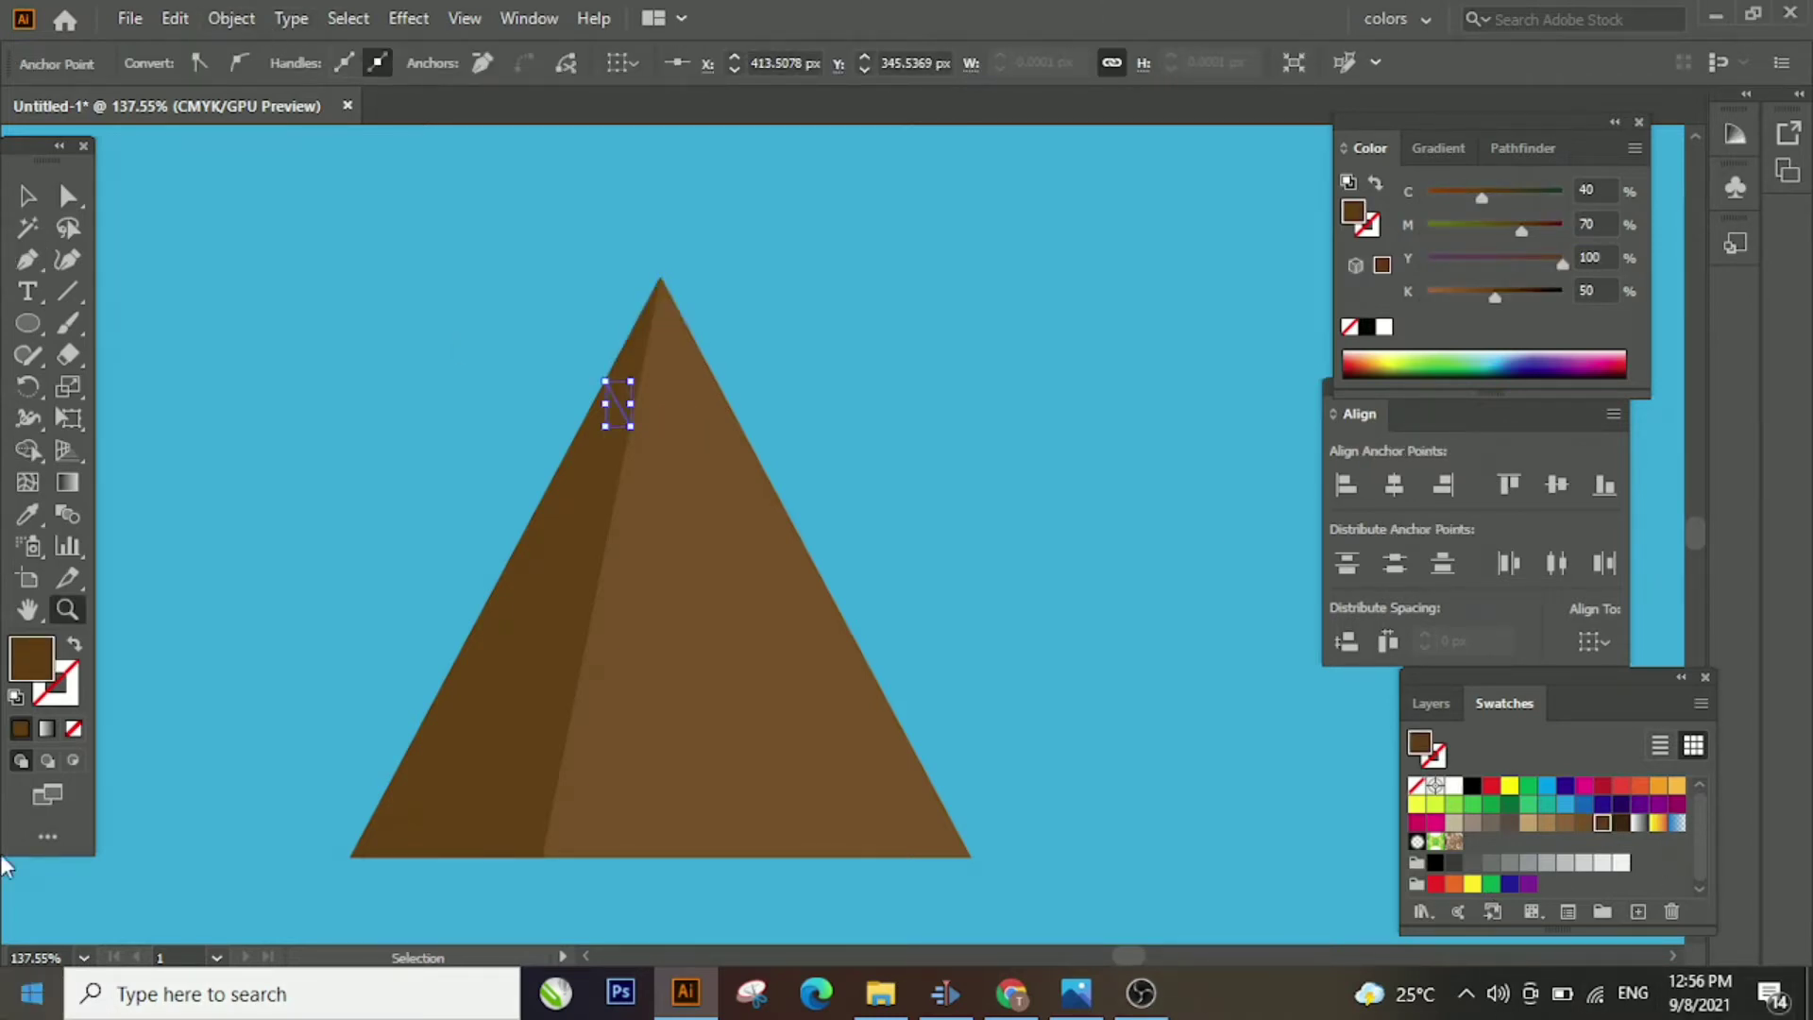
key(ctrl+z)
key(ctrl+z)
Draw a smaller five-point snow cap with a single downward spike over the pyramid's peak and fill it white
click(28, 261)
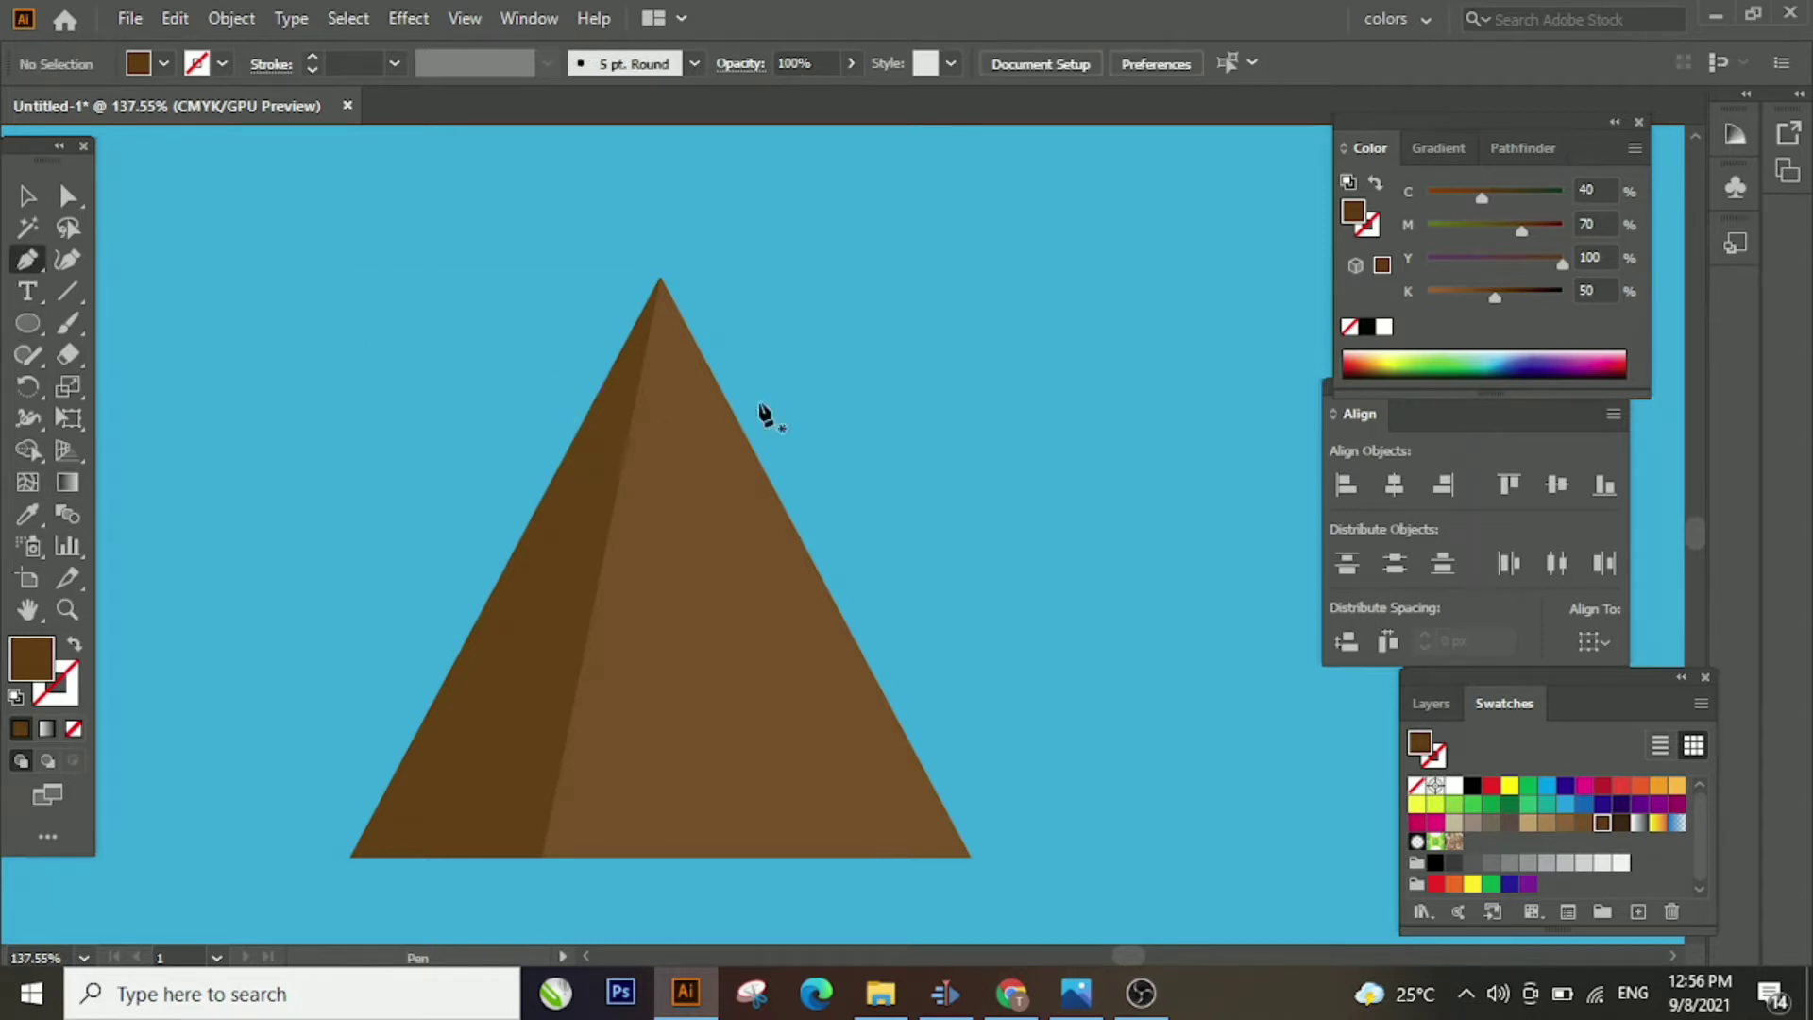
click(602, 389)
click(646, 348)
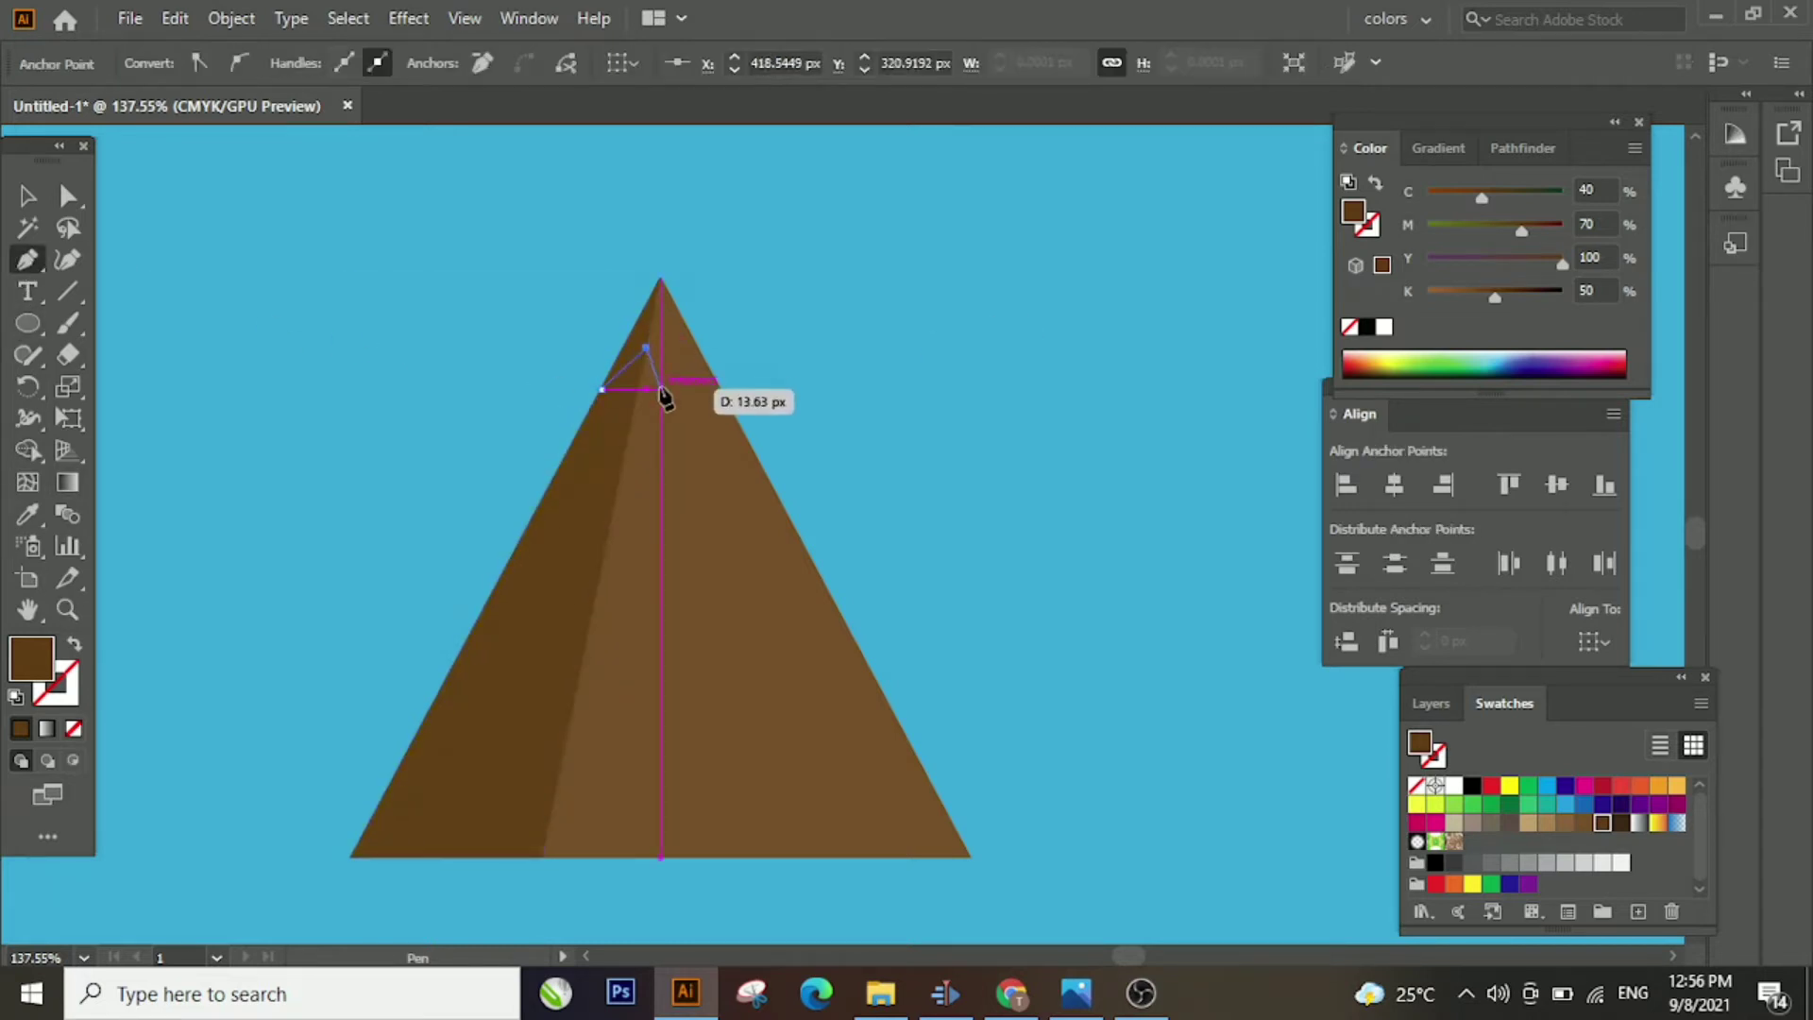
click(660, 394)
click(697, 344)
click(661, 278)
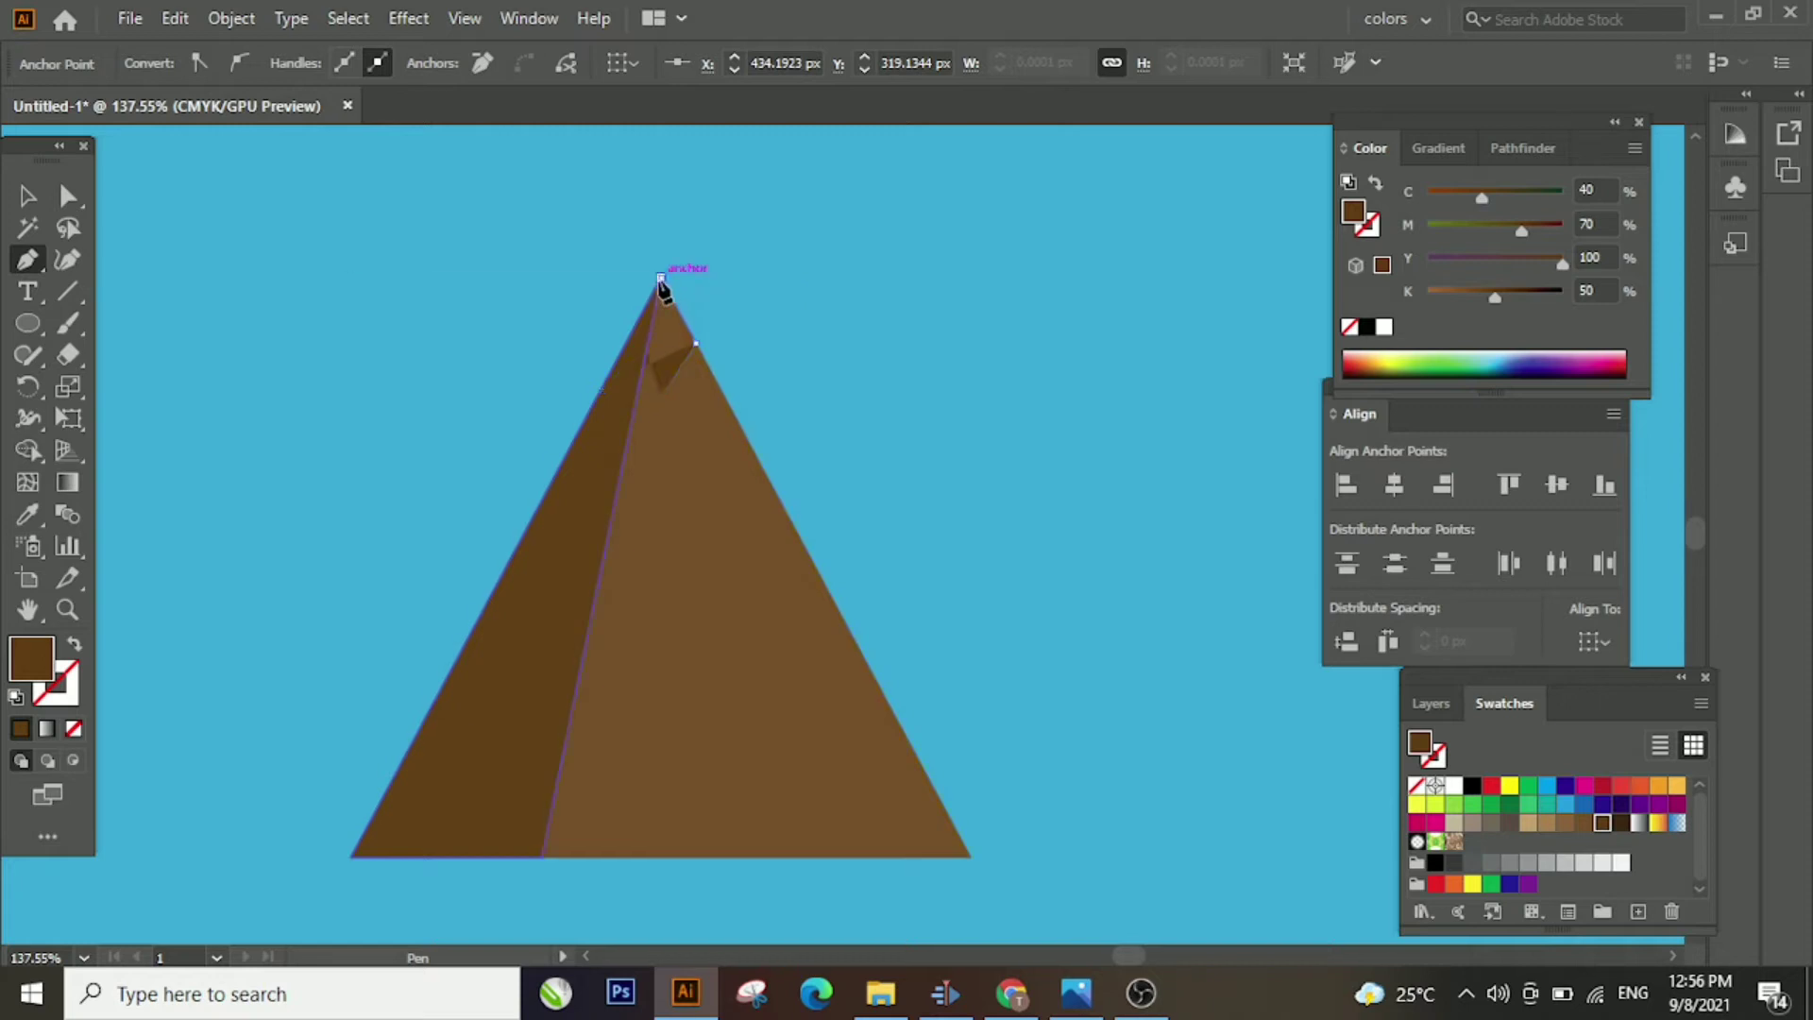
click(1455, 786)
Undo the five-point snow cap point by point until the whole shape is gone
key(ctrl+z)
key(ctrl+z)
key(ctrl+z)
key(ctrl+z)
key(ctrl+z)
key(ctrl+z)
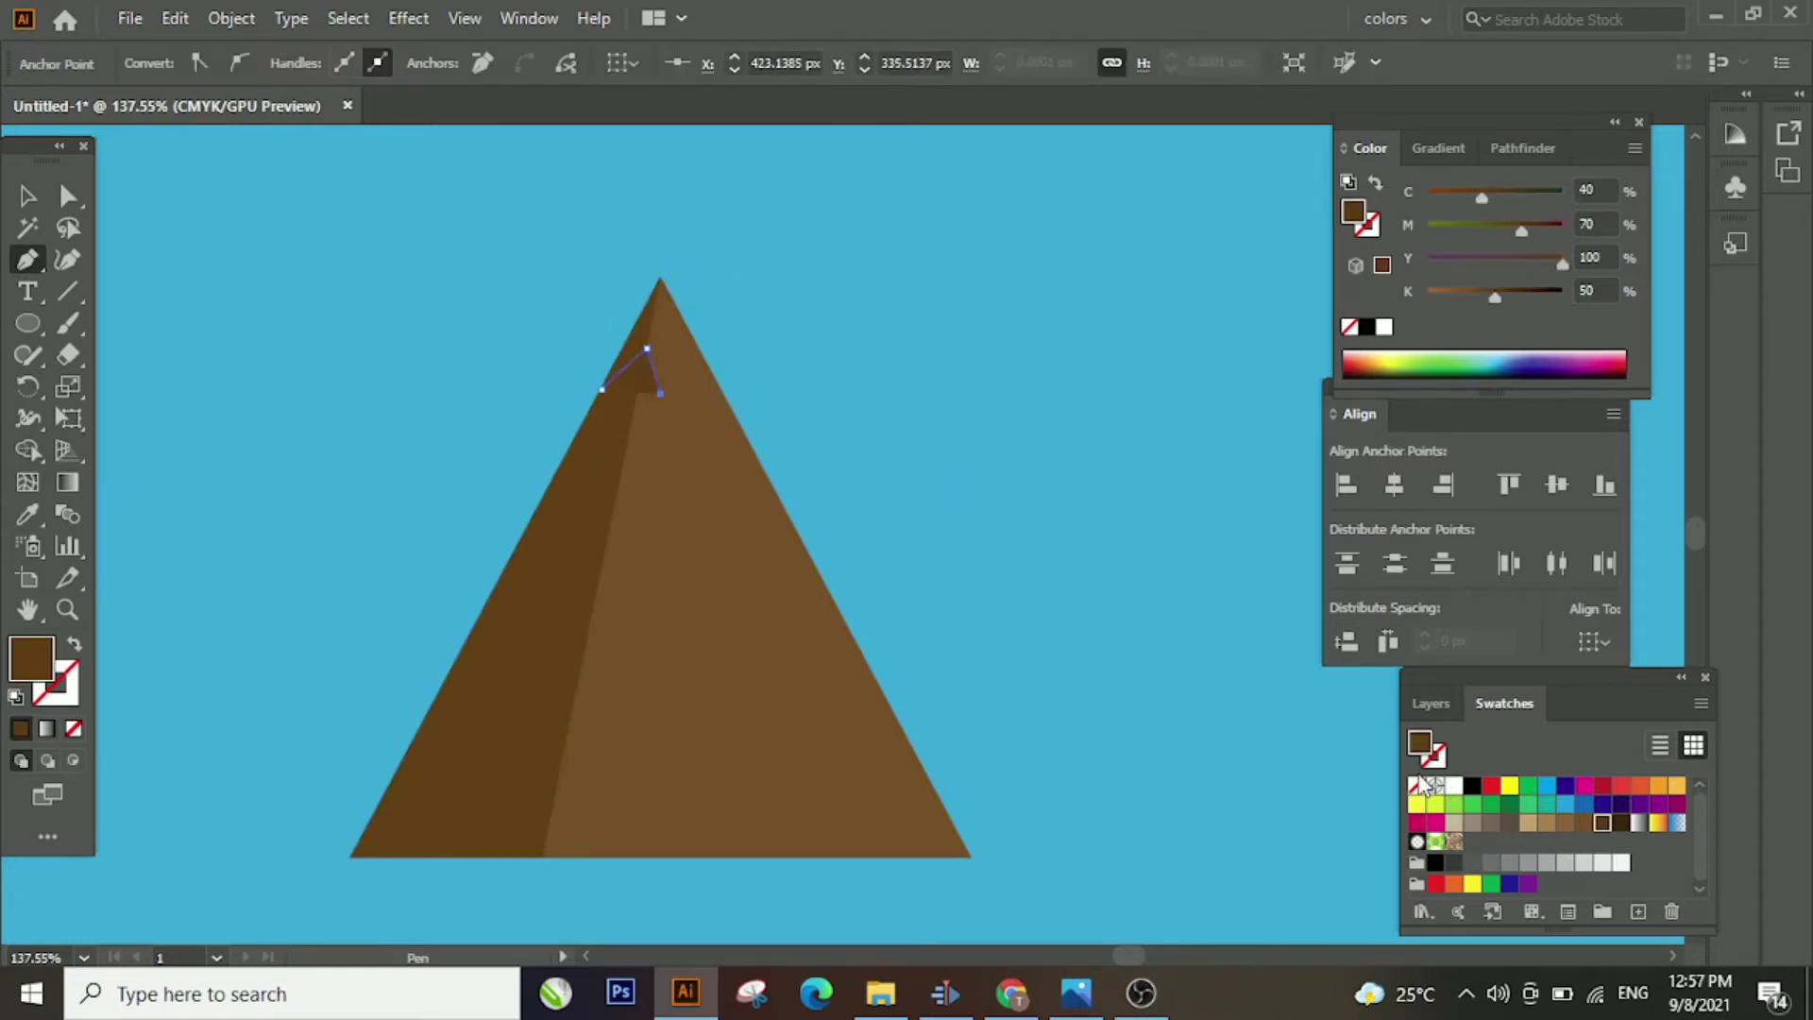
key(ctrl+z)
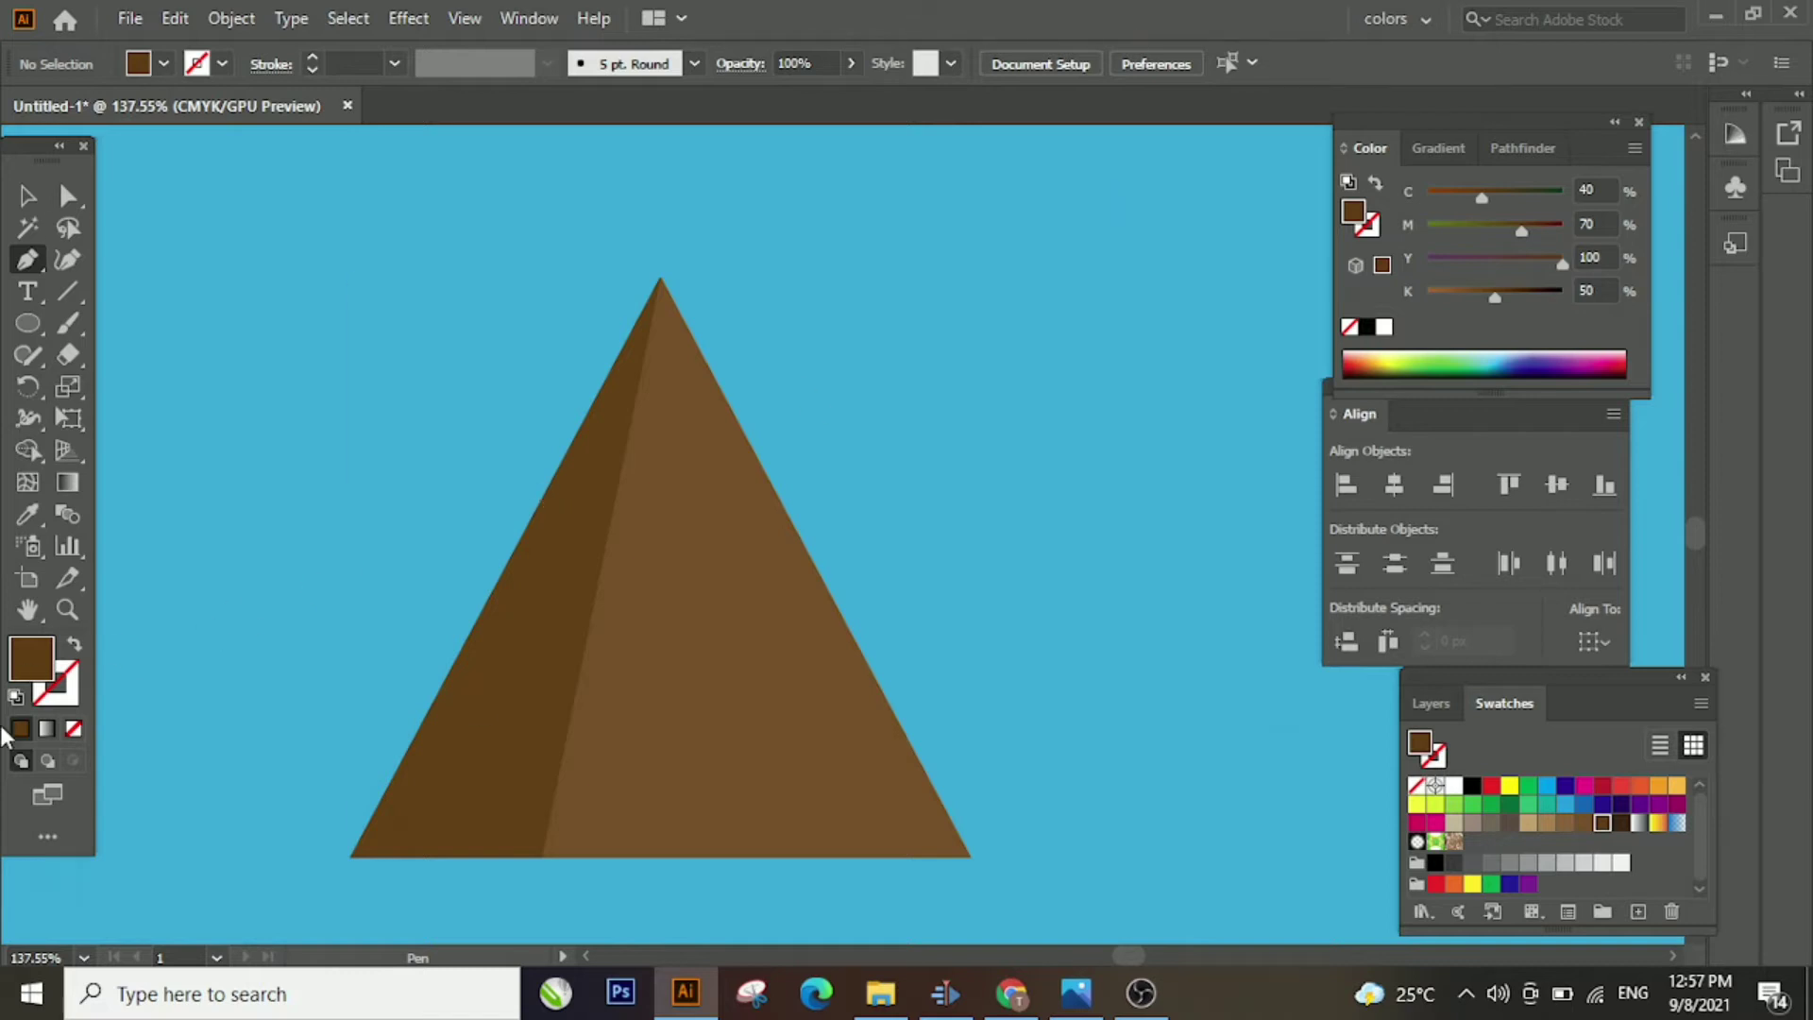
Draw a taller five-point snow cap over the peak, notched at the shading edge with one spike on the lit face, and fill it white
click(587, 418)
click(639, 376)
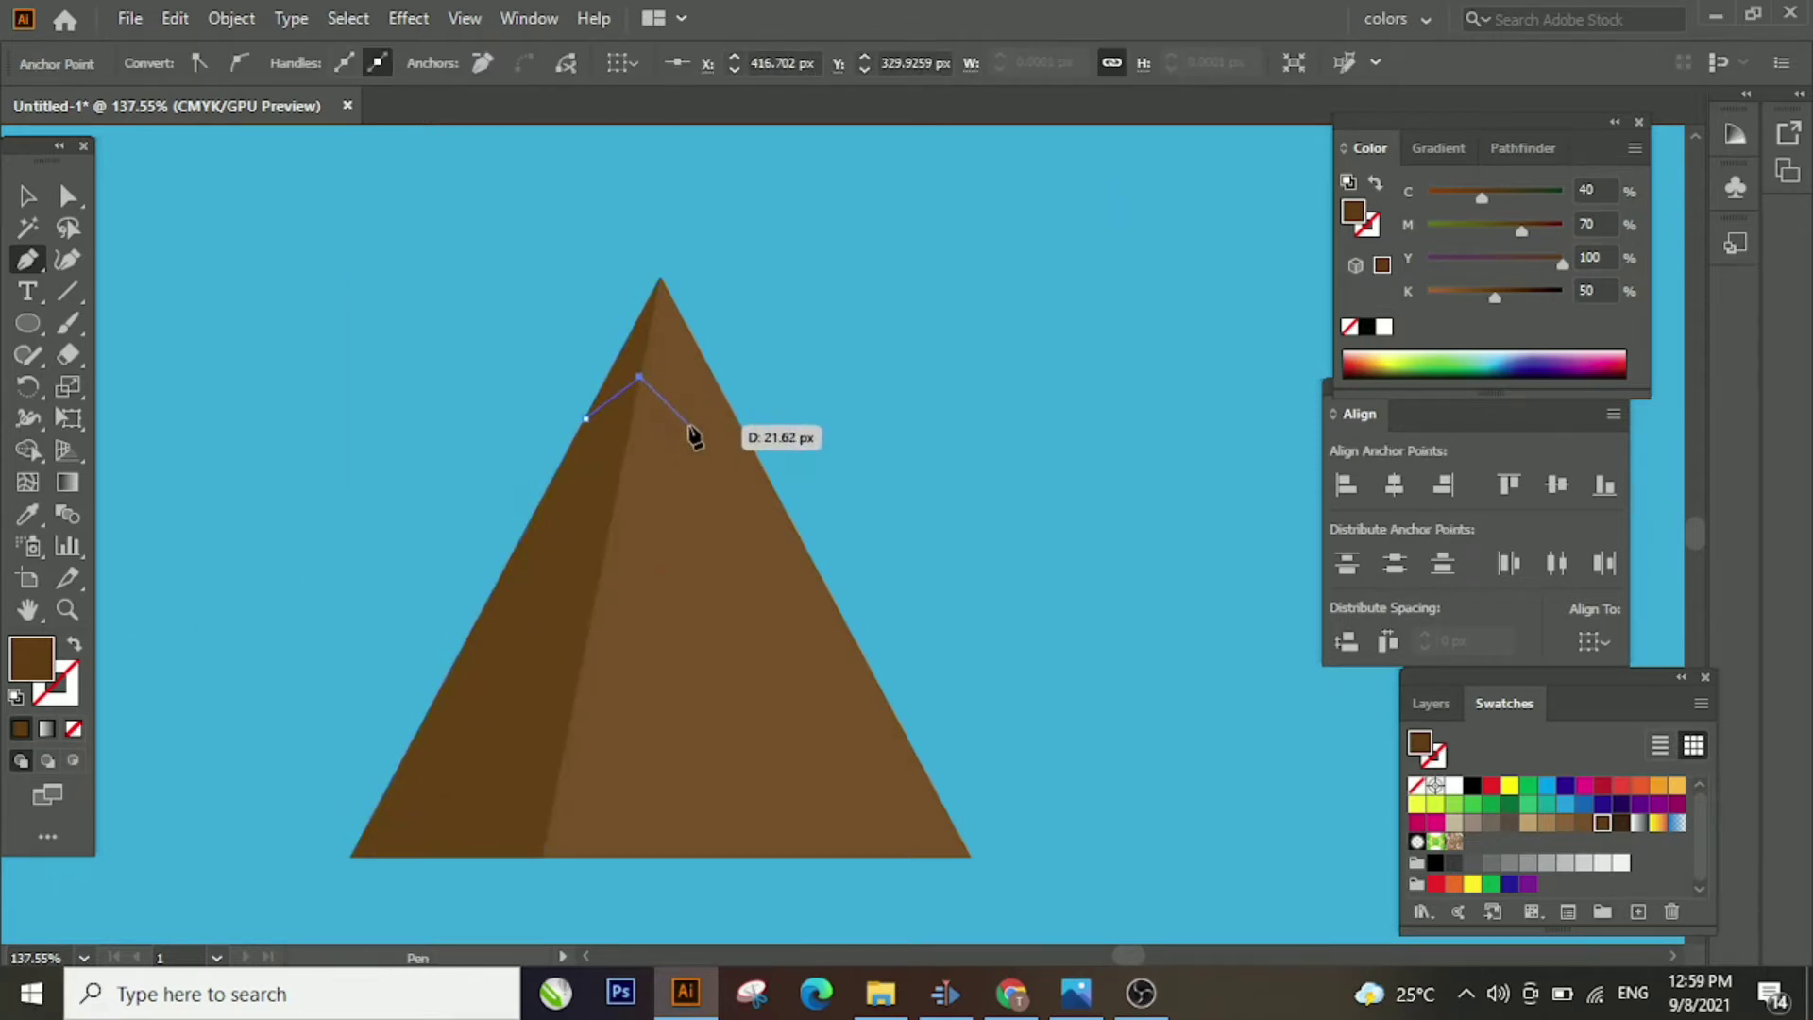
click(690, 426)
click(715, 378)
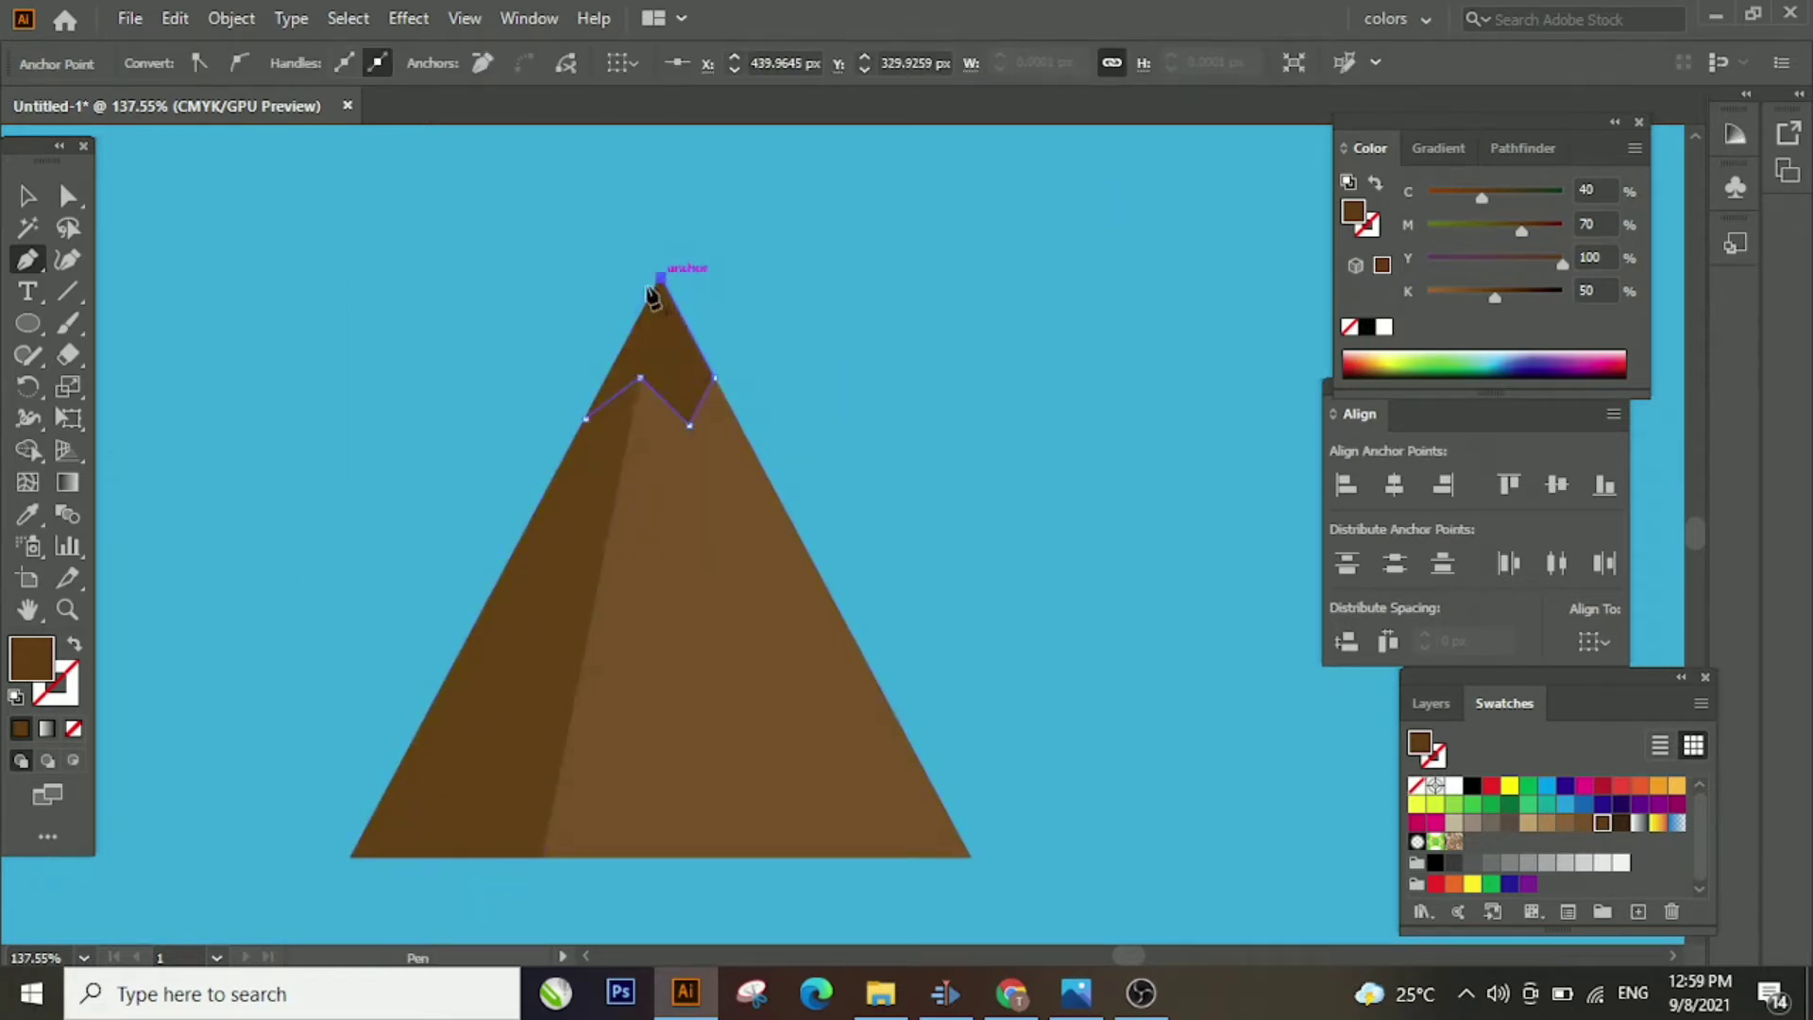
click(660, 278)
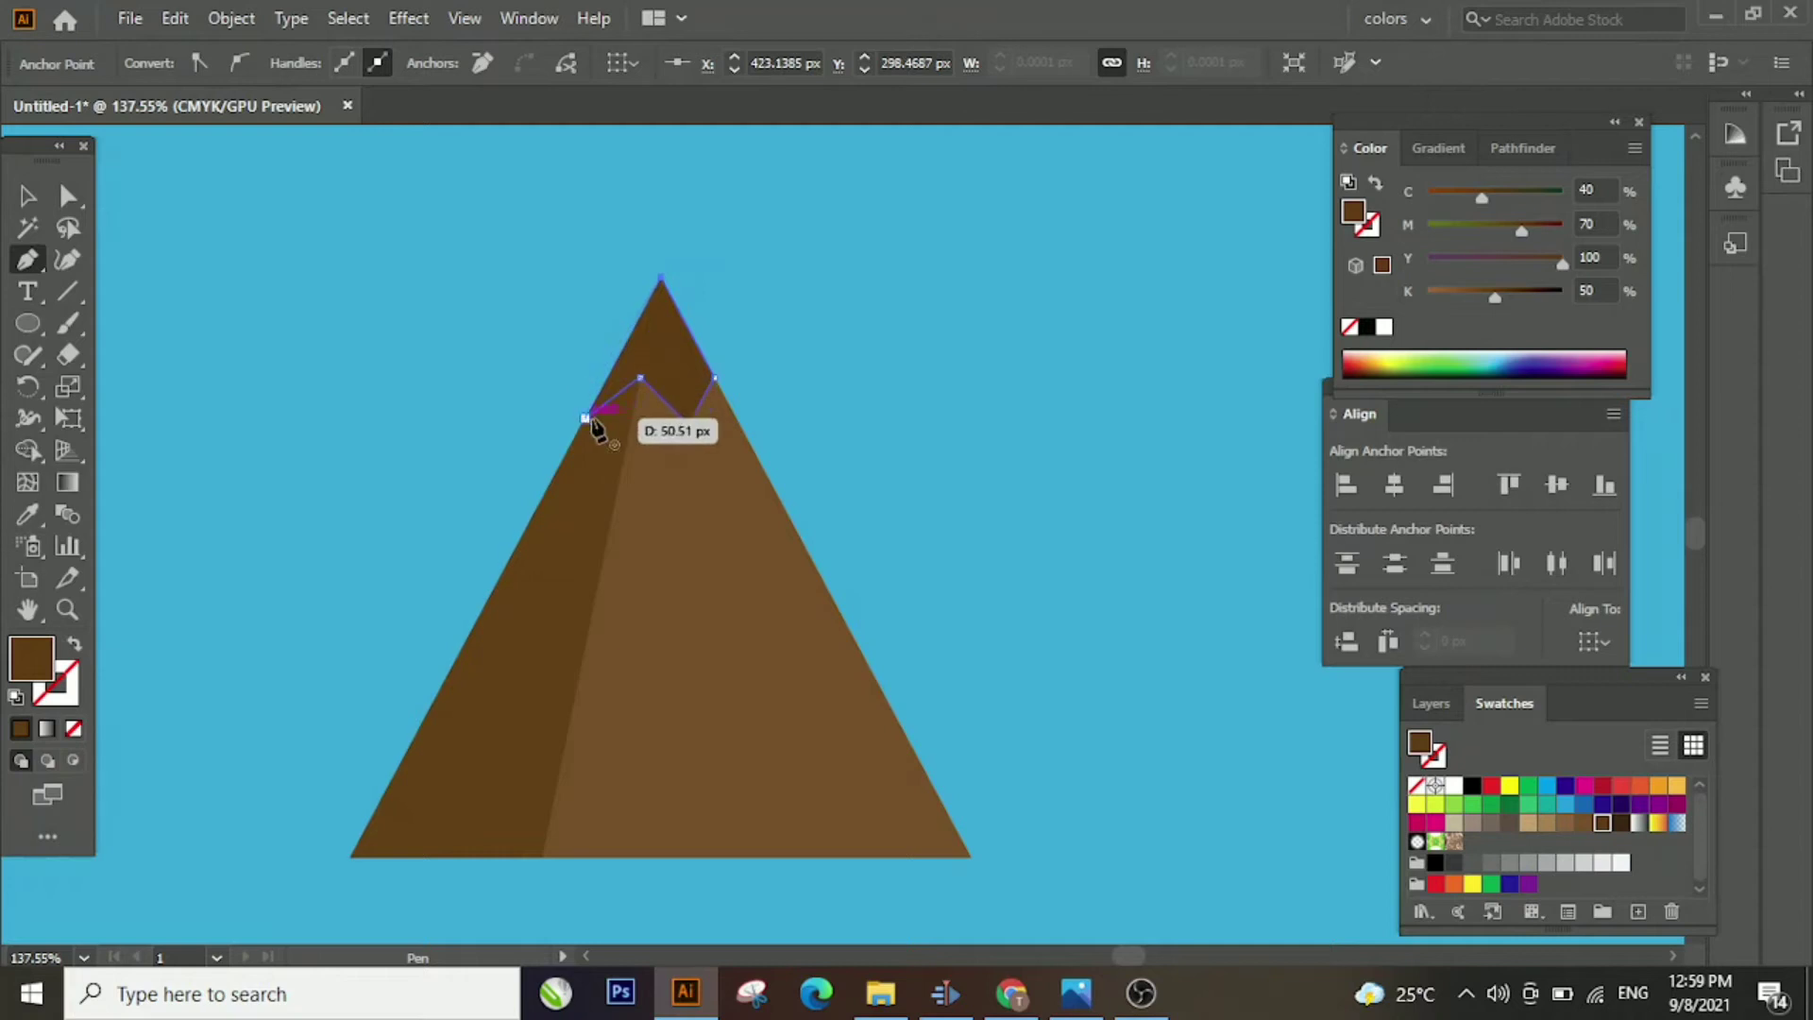
click(1454, 785)
Ungroup the brown mountain body and its shading shape
key(v)
click(735, 772)
right_click(735, 773)
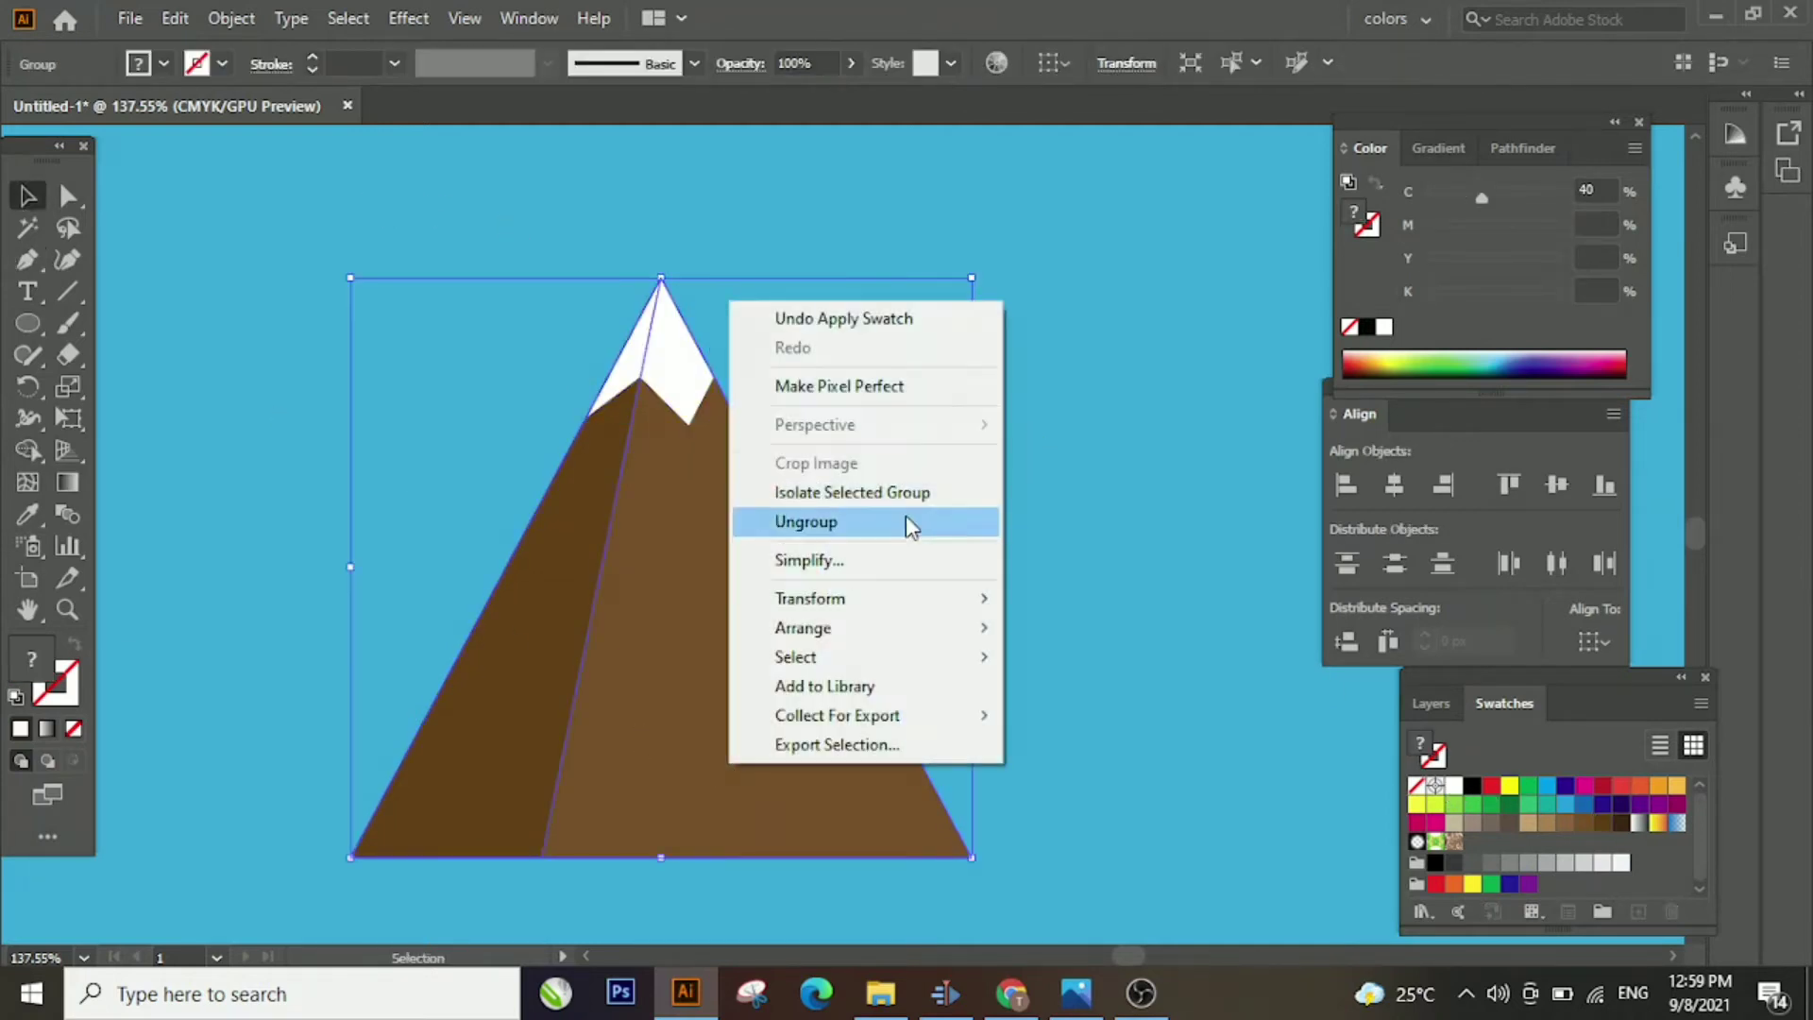
click(908, 522)
click(1078, 498)
Fill the mountain's shading shape with 50% gray and its main triangle with 30% gray
click(793, 699)
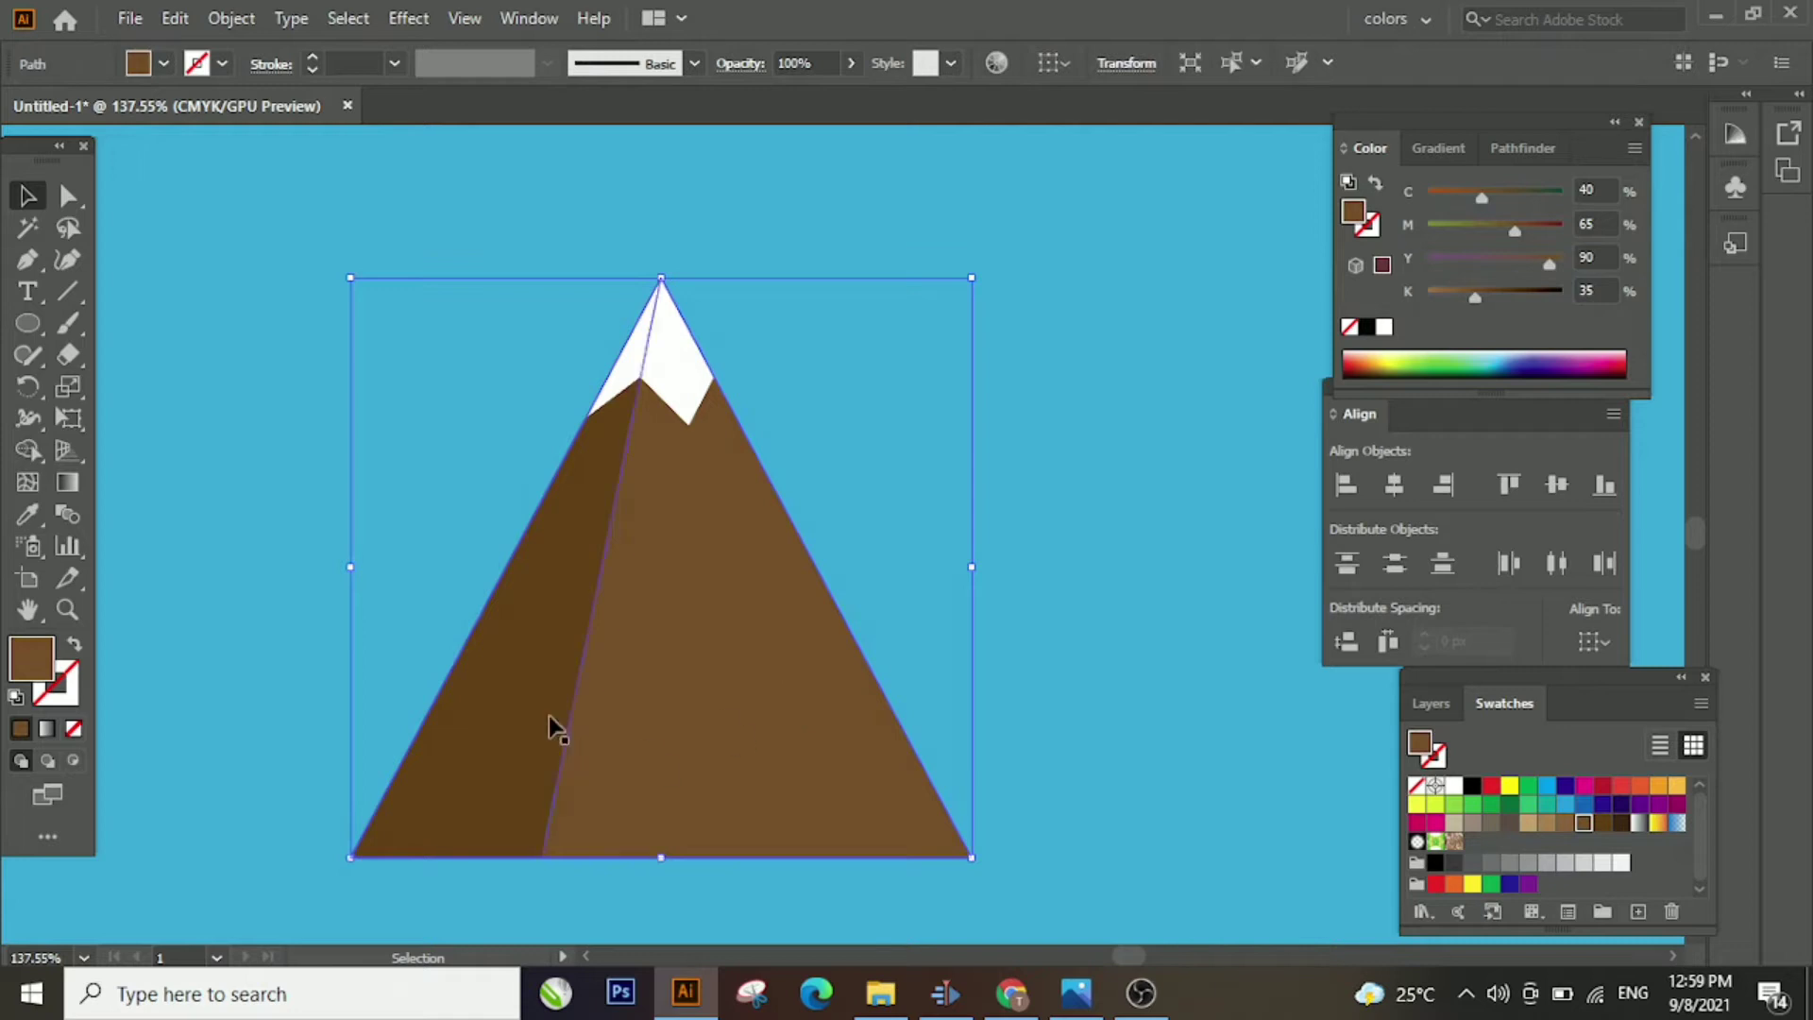
click(551, 727)
click(1520, 863)
click(817, 663)
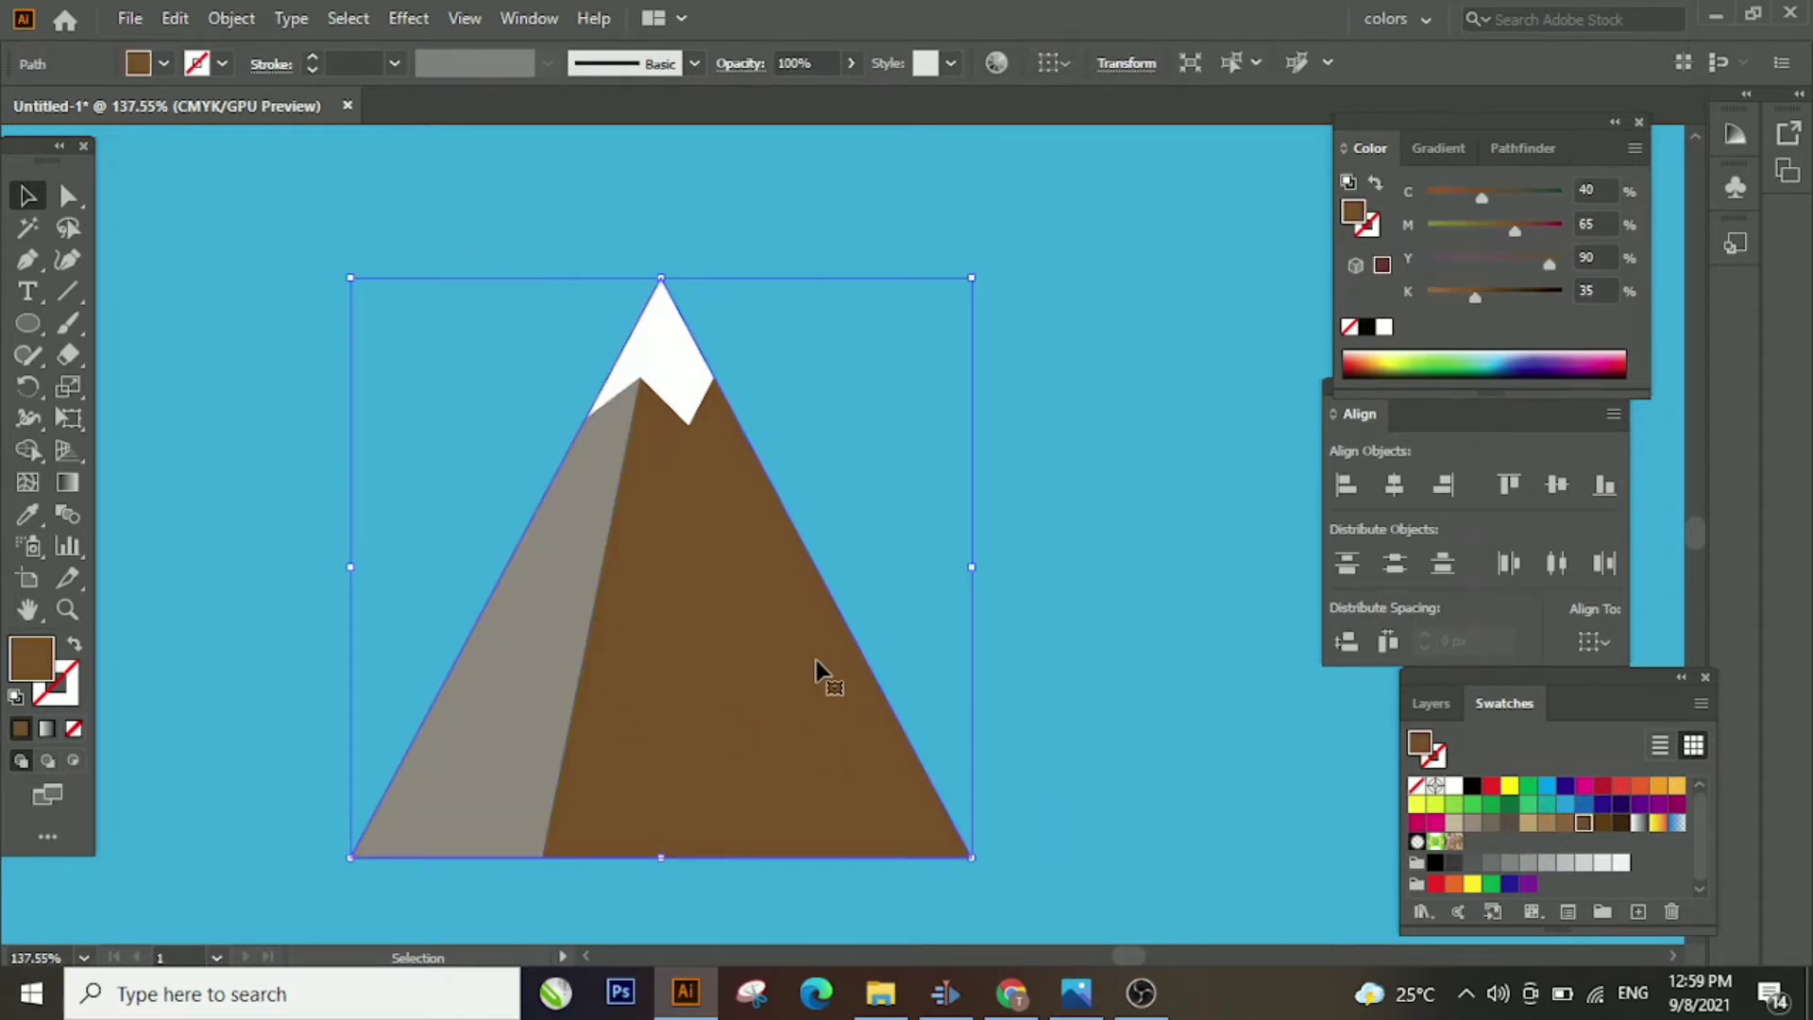
click(1580, 862)
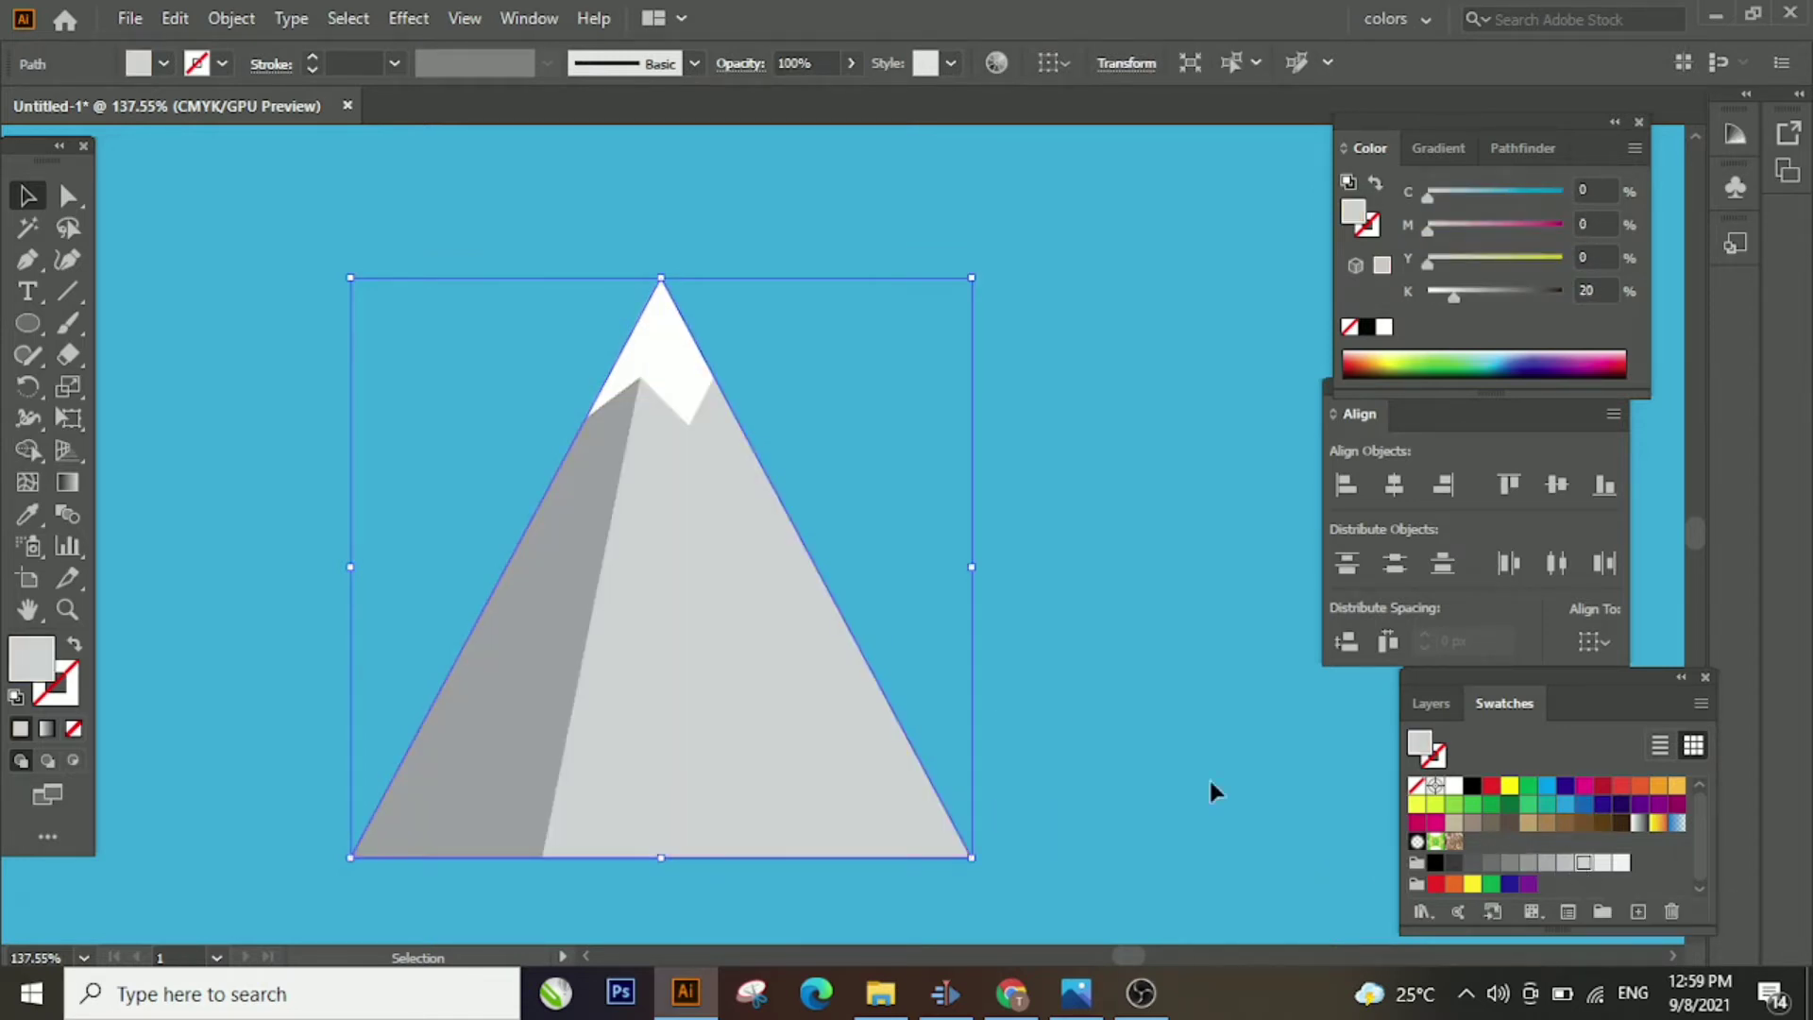
click(1565, 862)
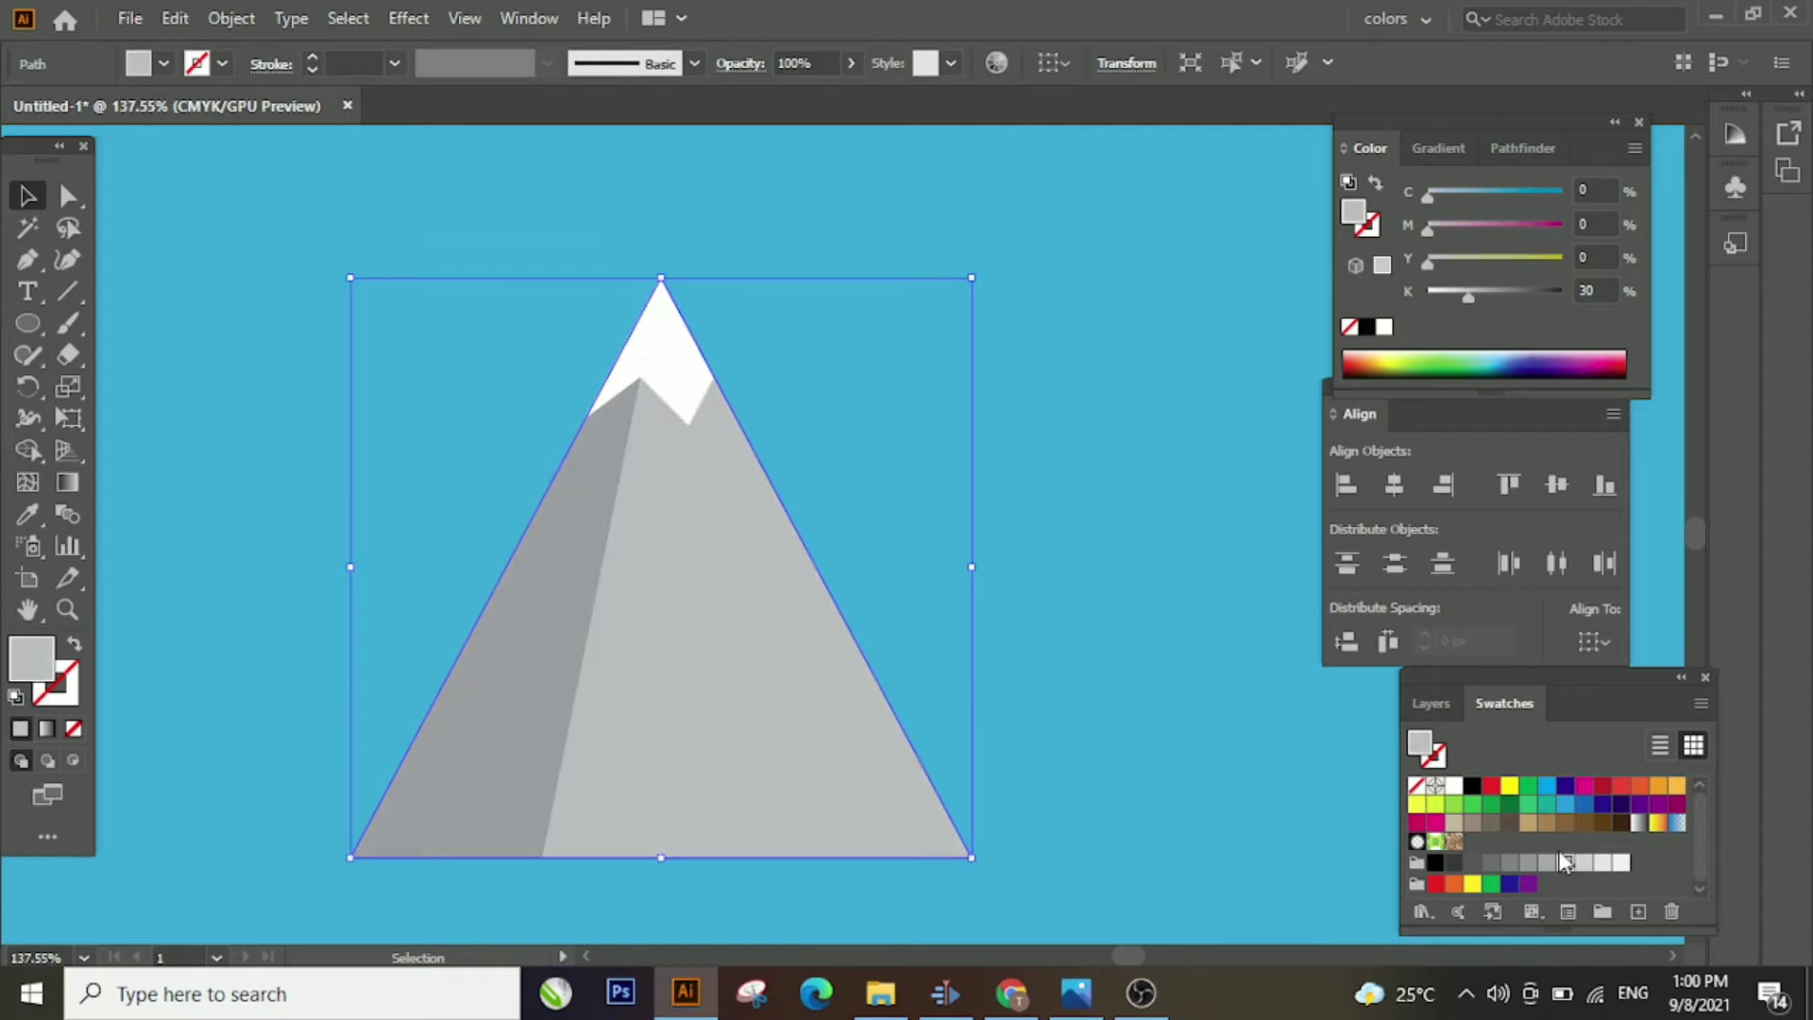
Select the gray mountain's body, shading and snow cap and group them
click(67, 609)
drag(725, 494, 549, 499)
click(27, 199)
drag(265, 368, 465, 691)
right_click(457, 695)
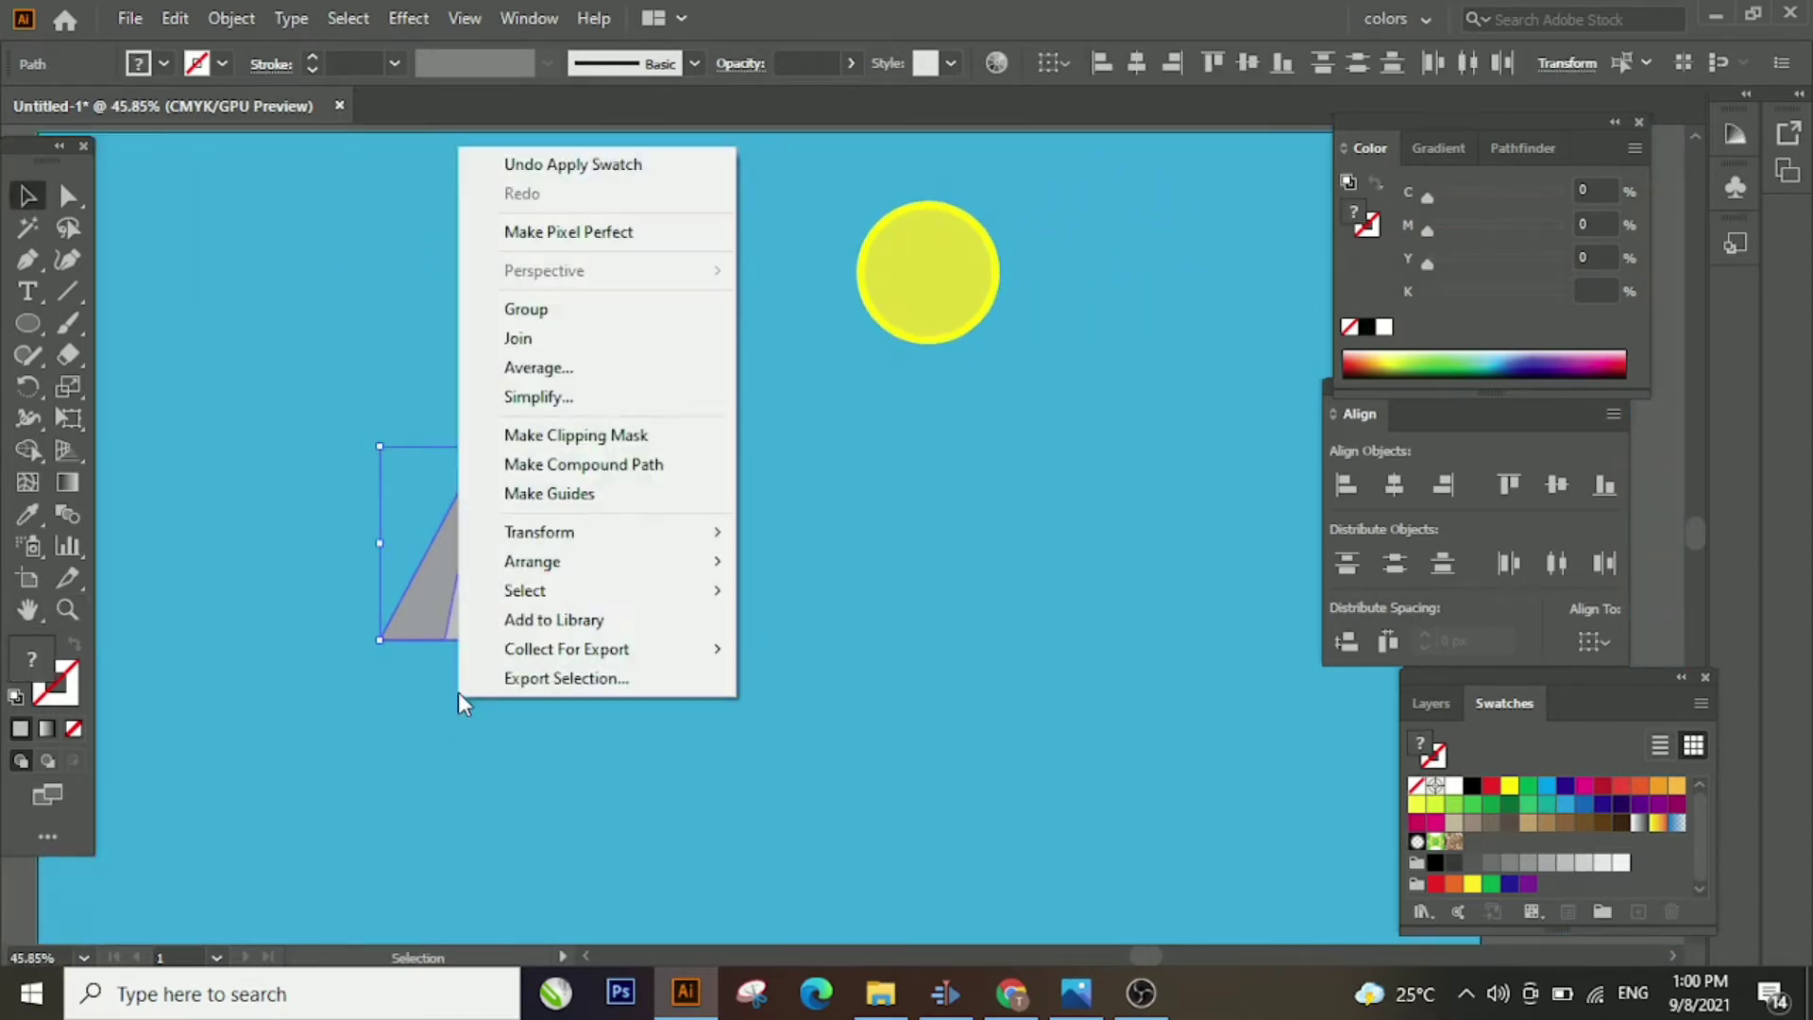
click(555, 309)
click(557, 368)
Make a pasted copy of the grouped snow-capped mountain
click(472, 594)
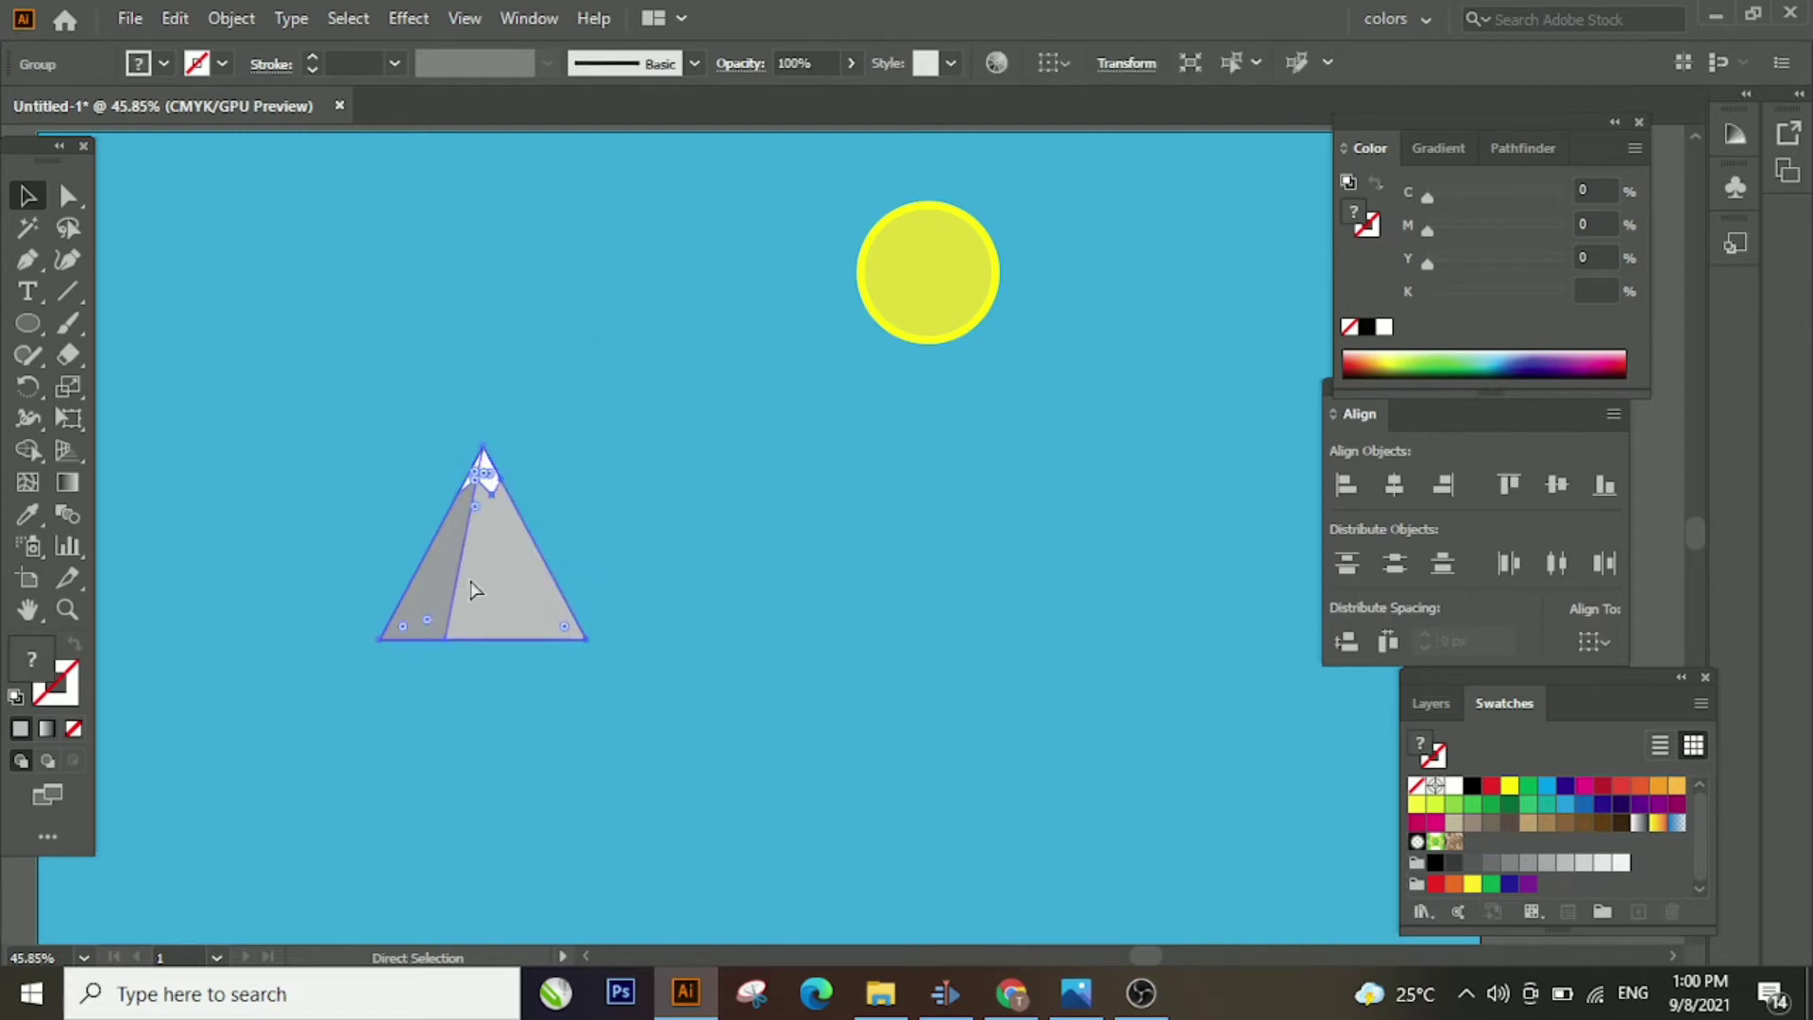
key(ctrl+c)
key(ctrl+v)
Ungroup the pasted mountain copy so its parts can be selected separately
drag(812, 535, 1093, 405)
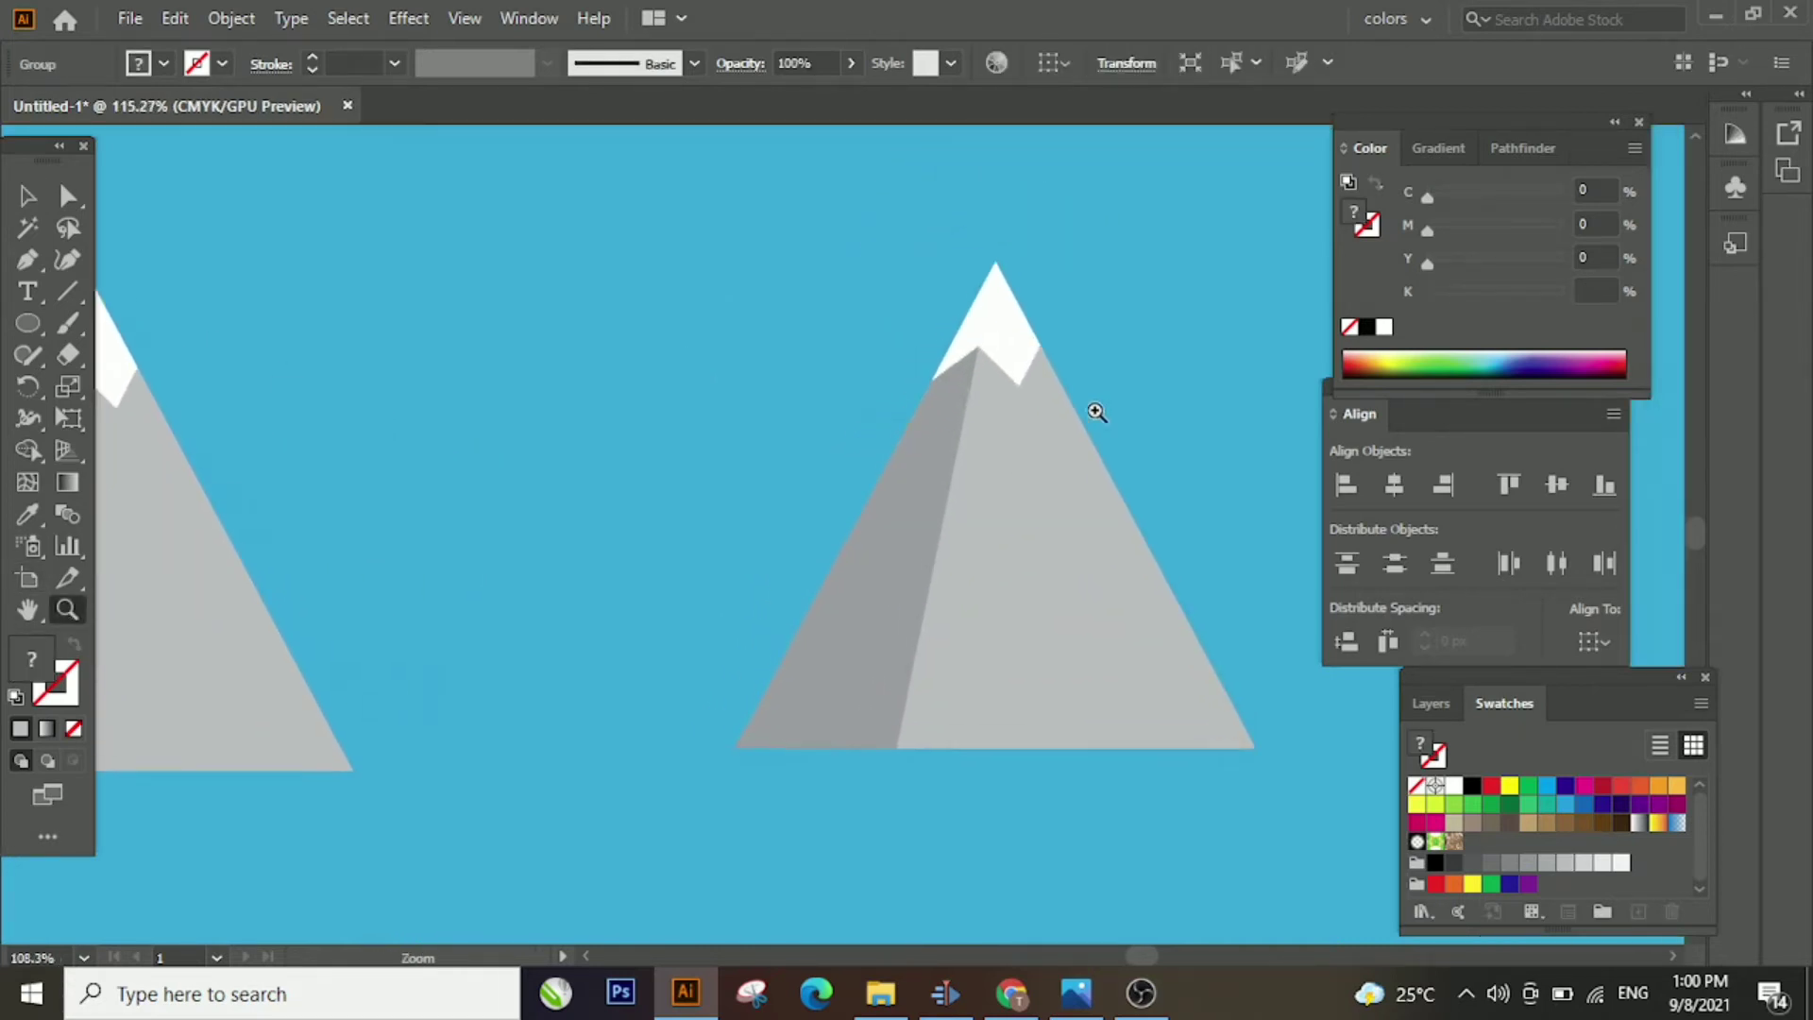
right_click(984, 500)
click(1080, 706)
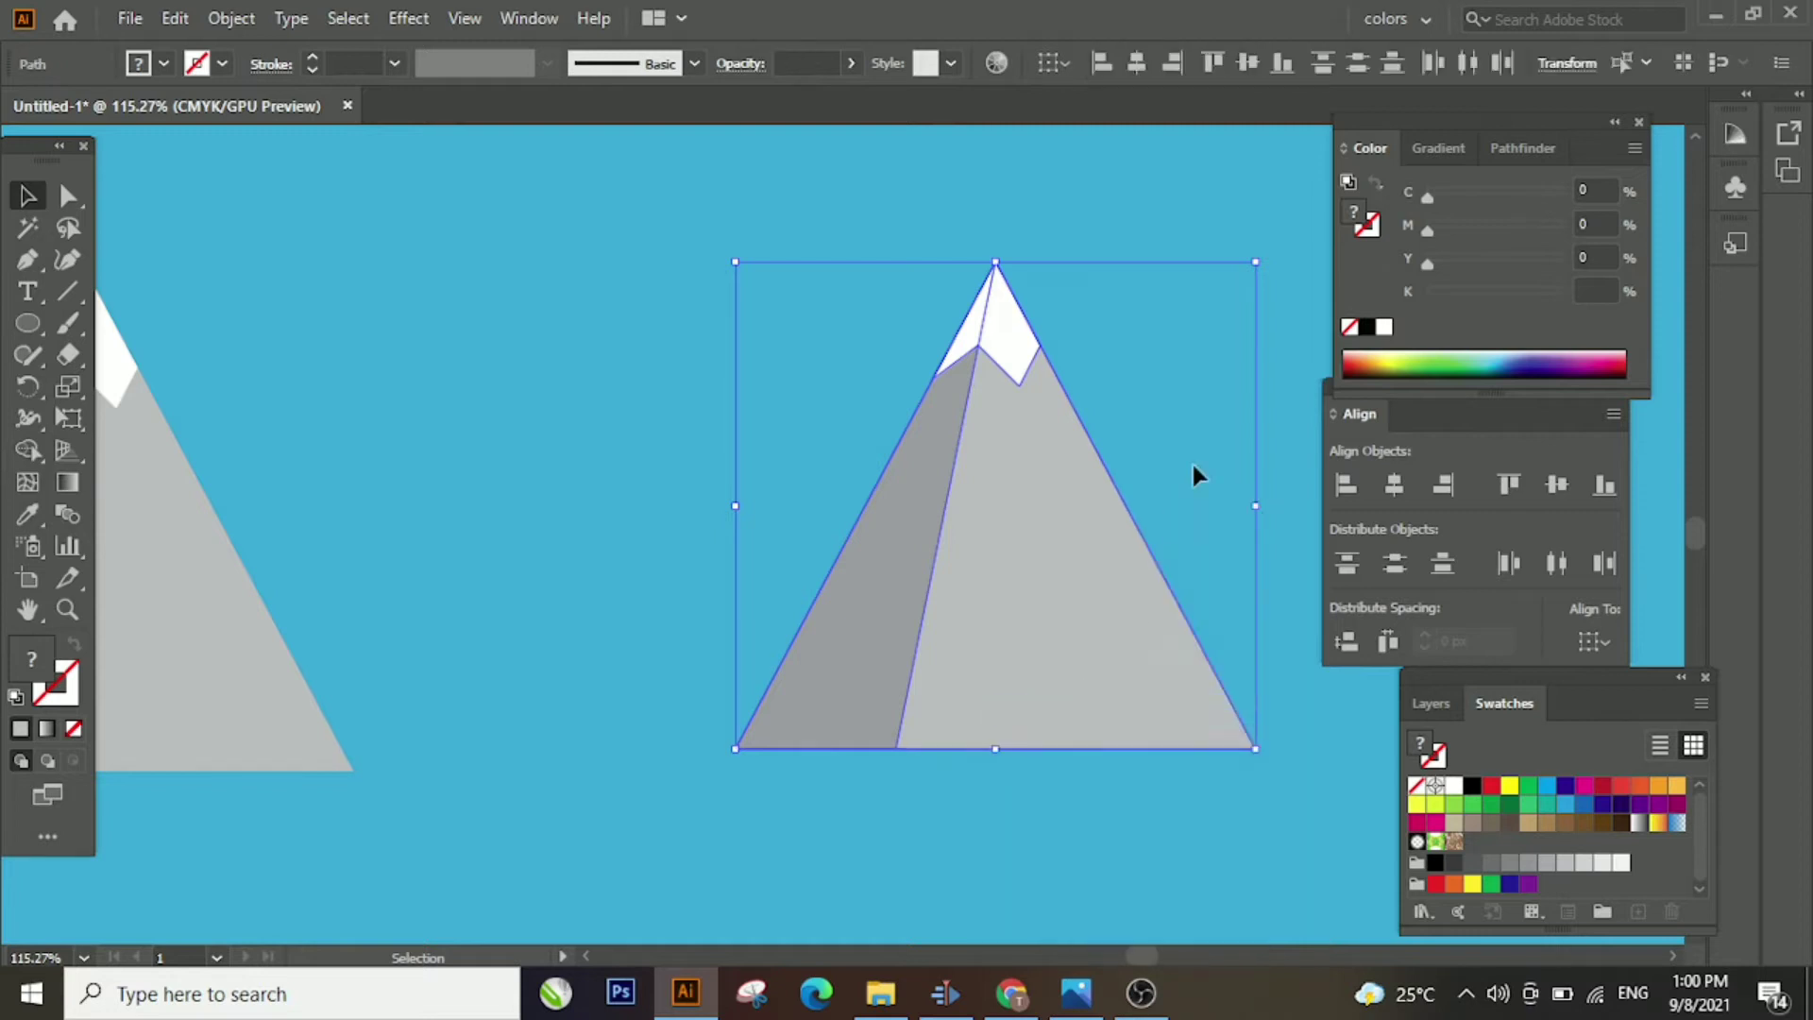
click(1117, 227)
click(1032, 552)
right_click(1032, 544)
click(1177, 312)
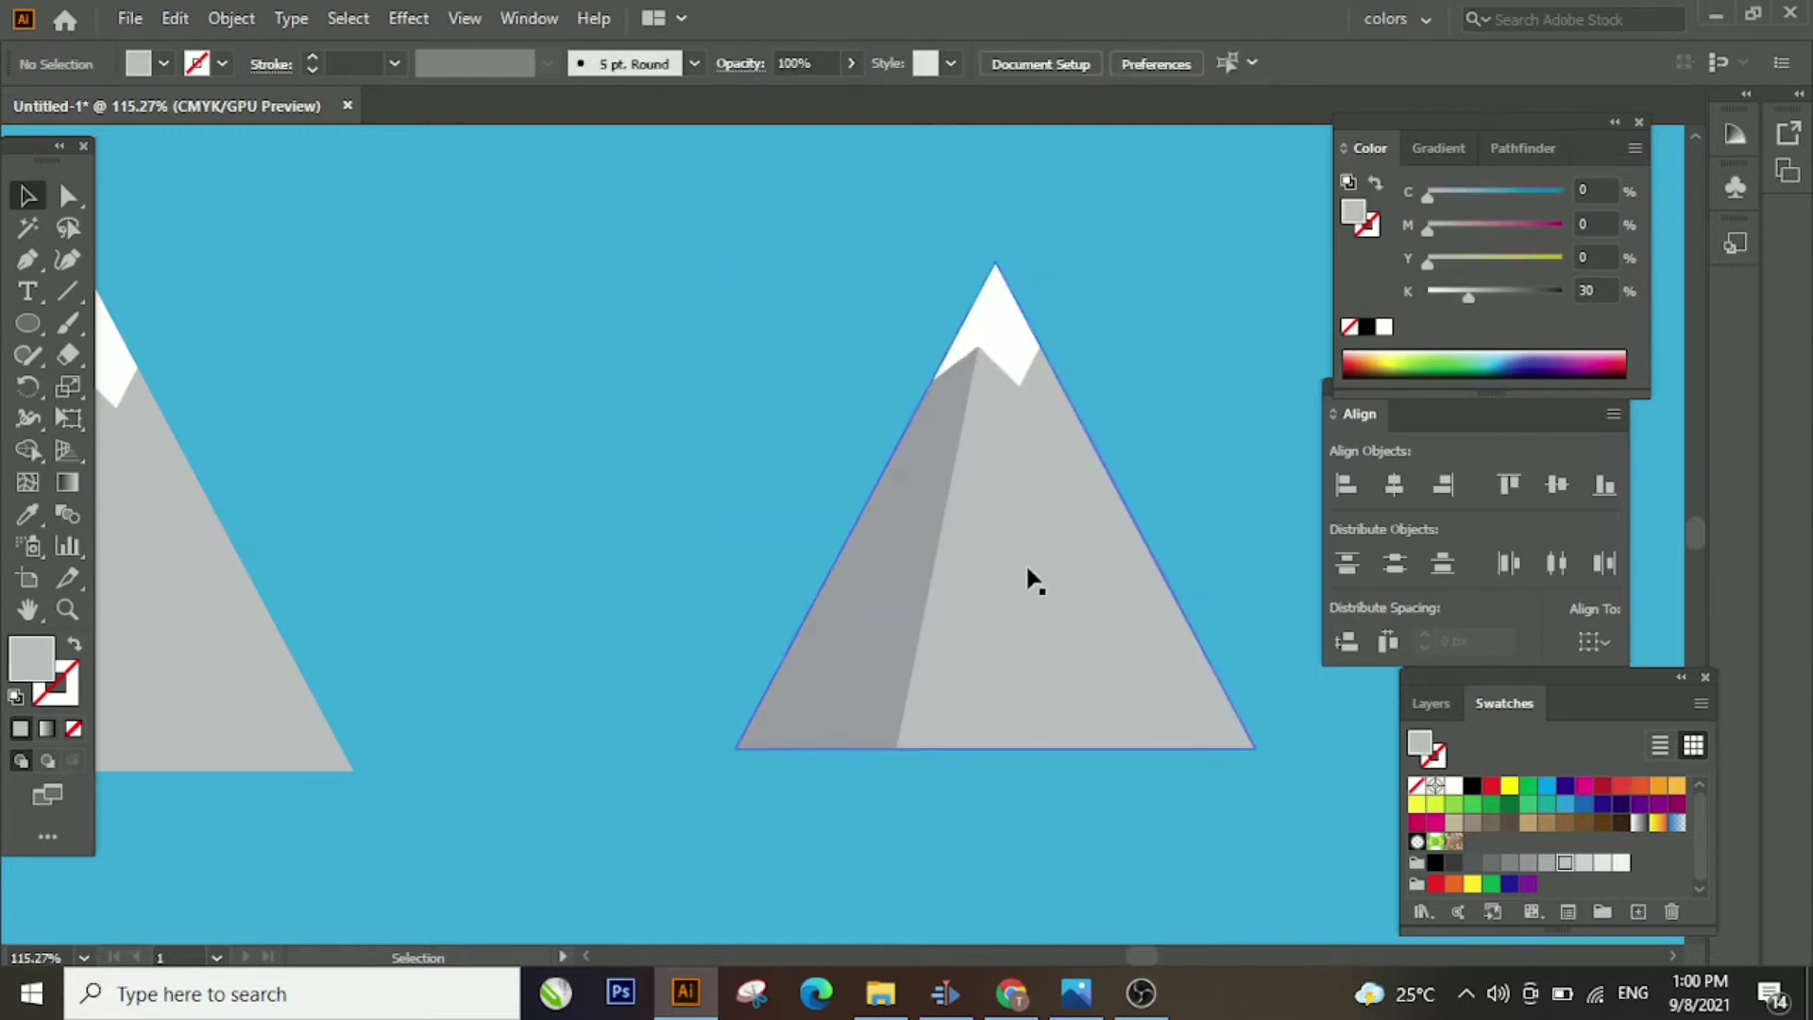
Fill the copy's main triangle with a darker gray and its shading shape with 40% gray
click(1028, 572)
click(1508, 863)
click(880, 656)
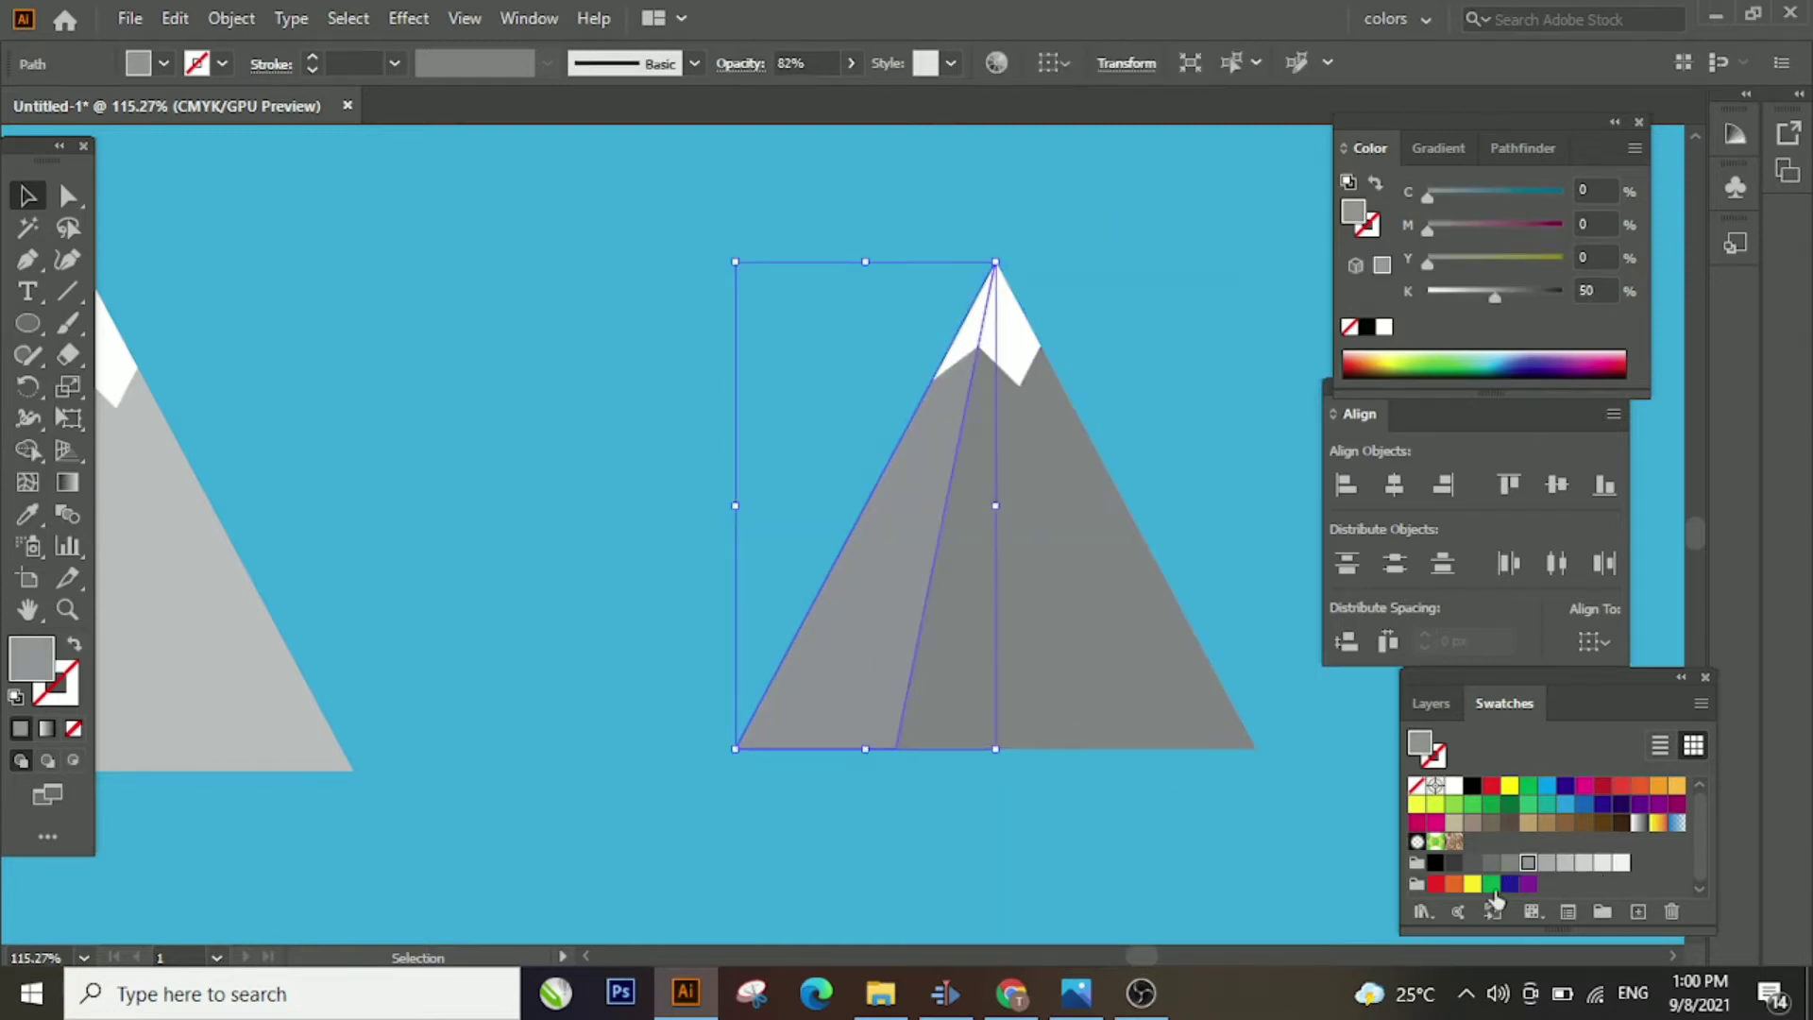
click(1545, 862)
click(1035, 813)
Ungroup the original mountain and fill its main triangle with 40% gray
drag(692, 605, 696, 494)
click(425, 541)
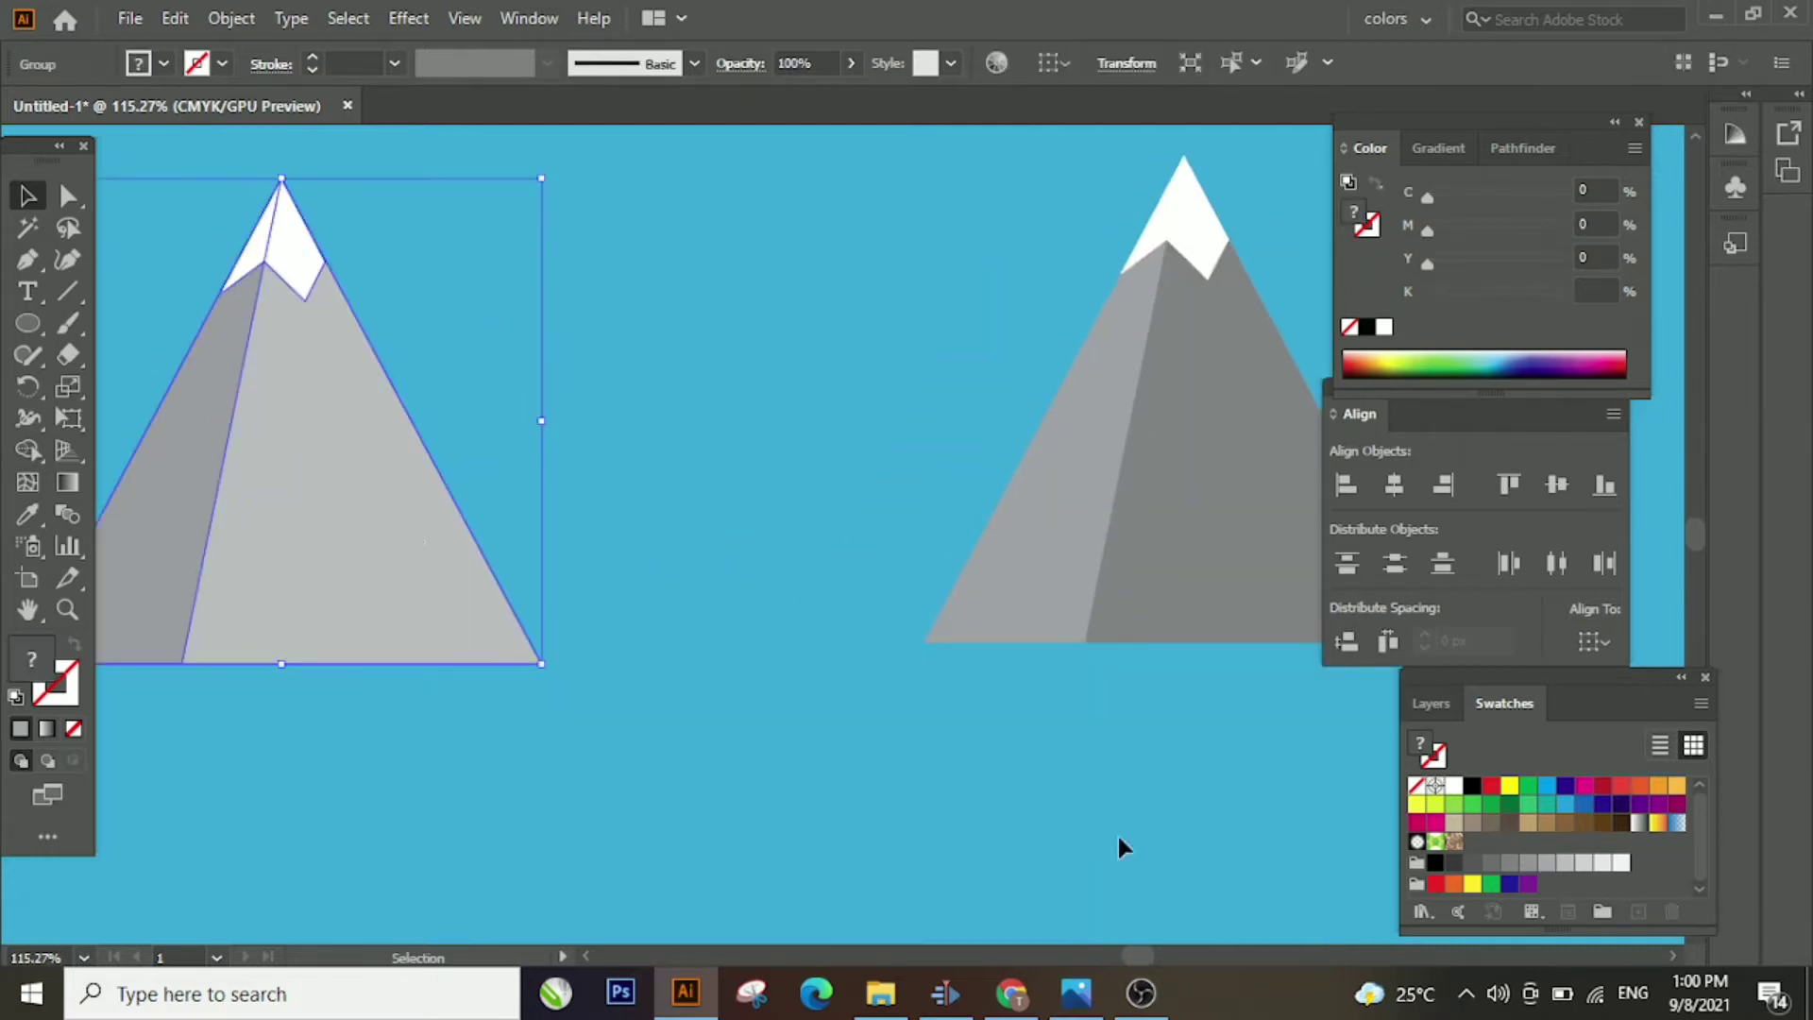
right_click(490, 513)
click(427, 689)
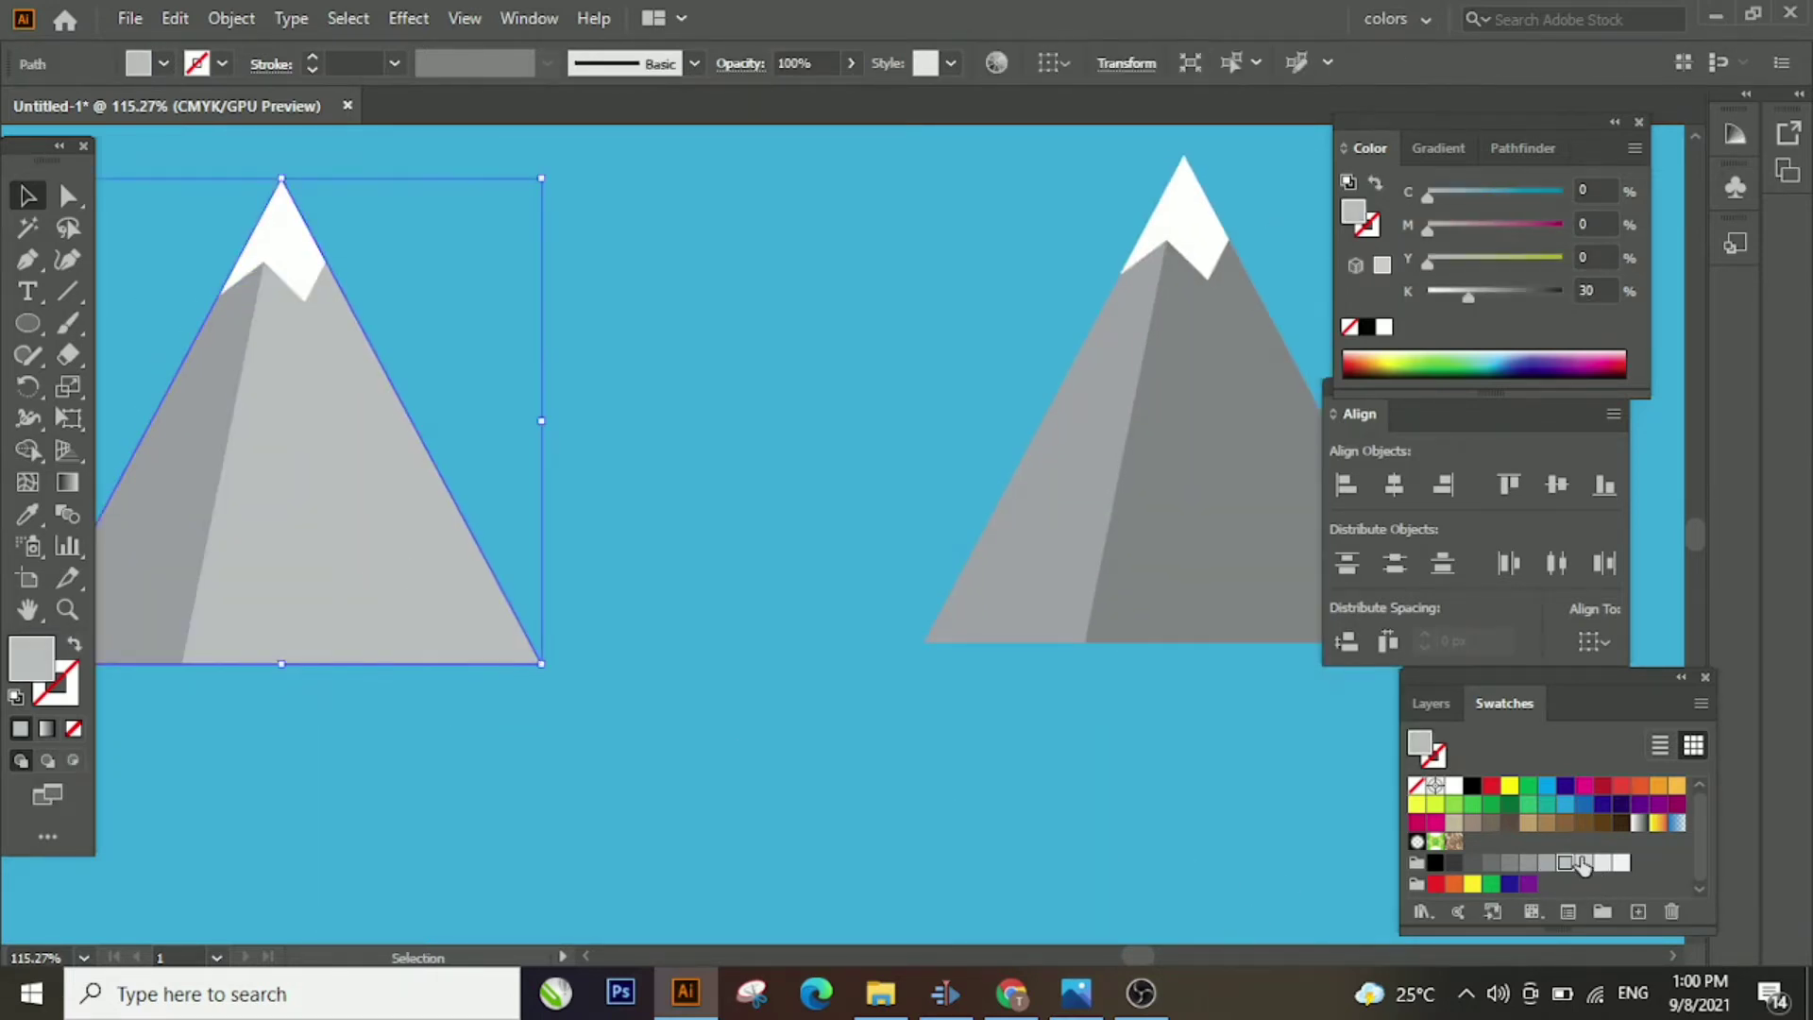
click(1546, 863)
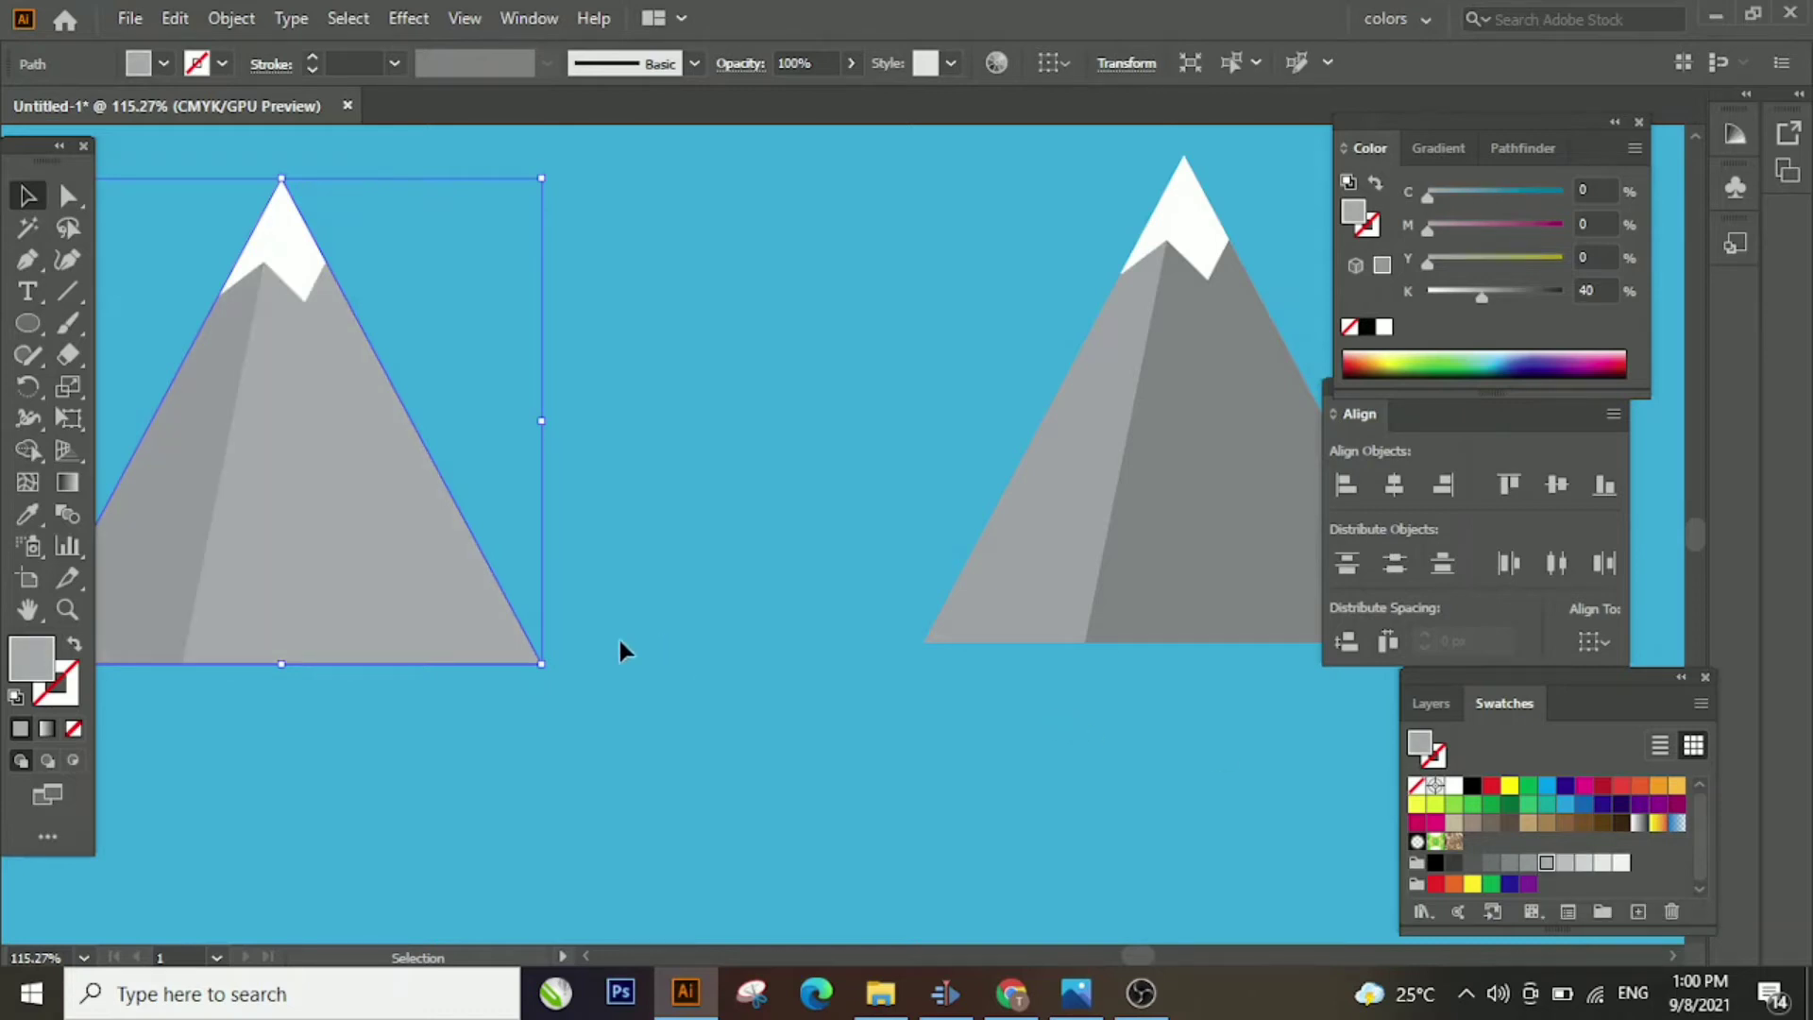
Group the parts of the lighter mountain and the parts of the darker mountain as two separate groups
scroll(898, 591, down, 5)
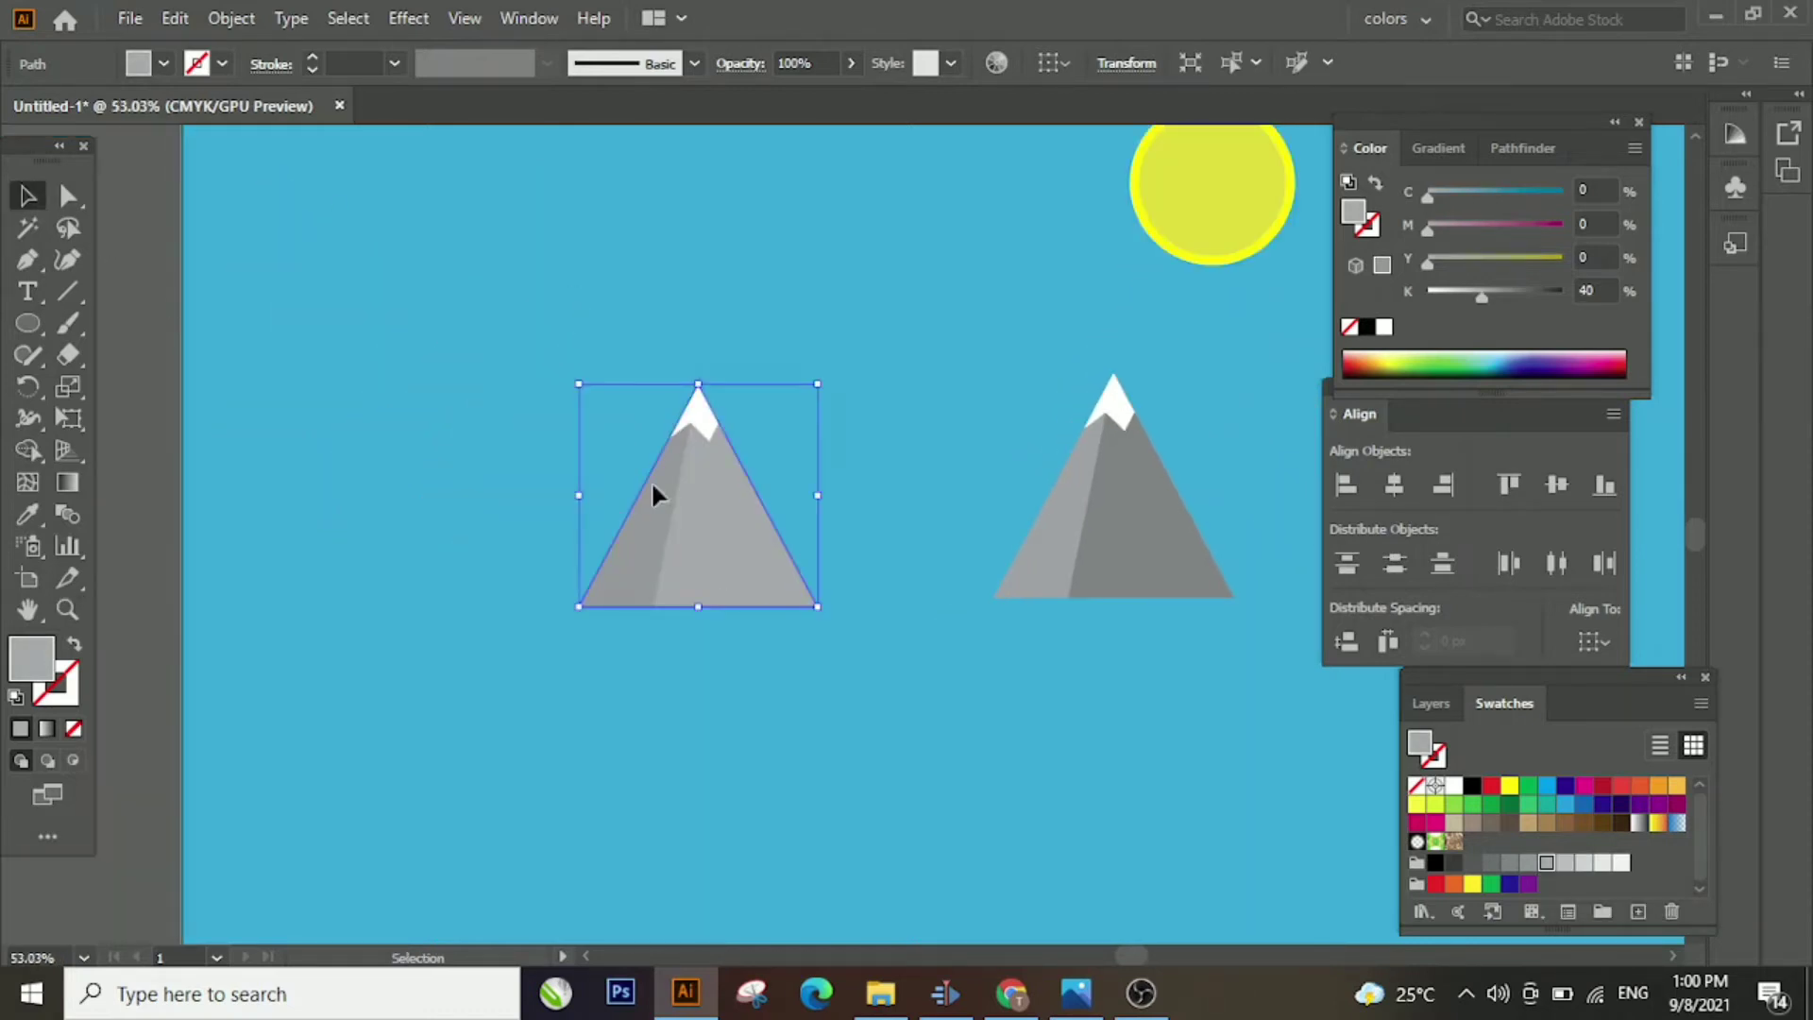
right_click(719, 586)
click(790, 246)
right_click(1180, 586)
click(1237, 253)
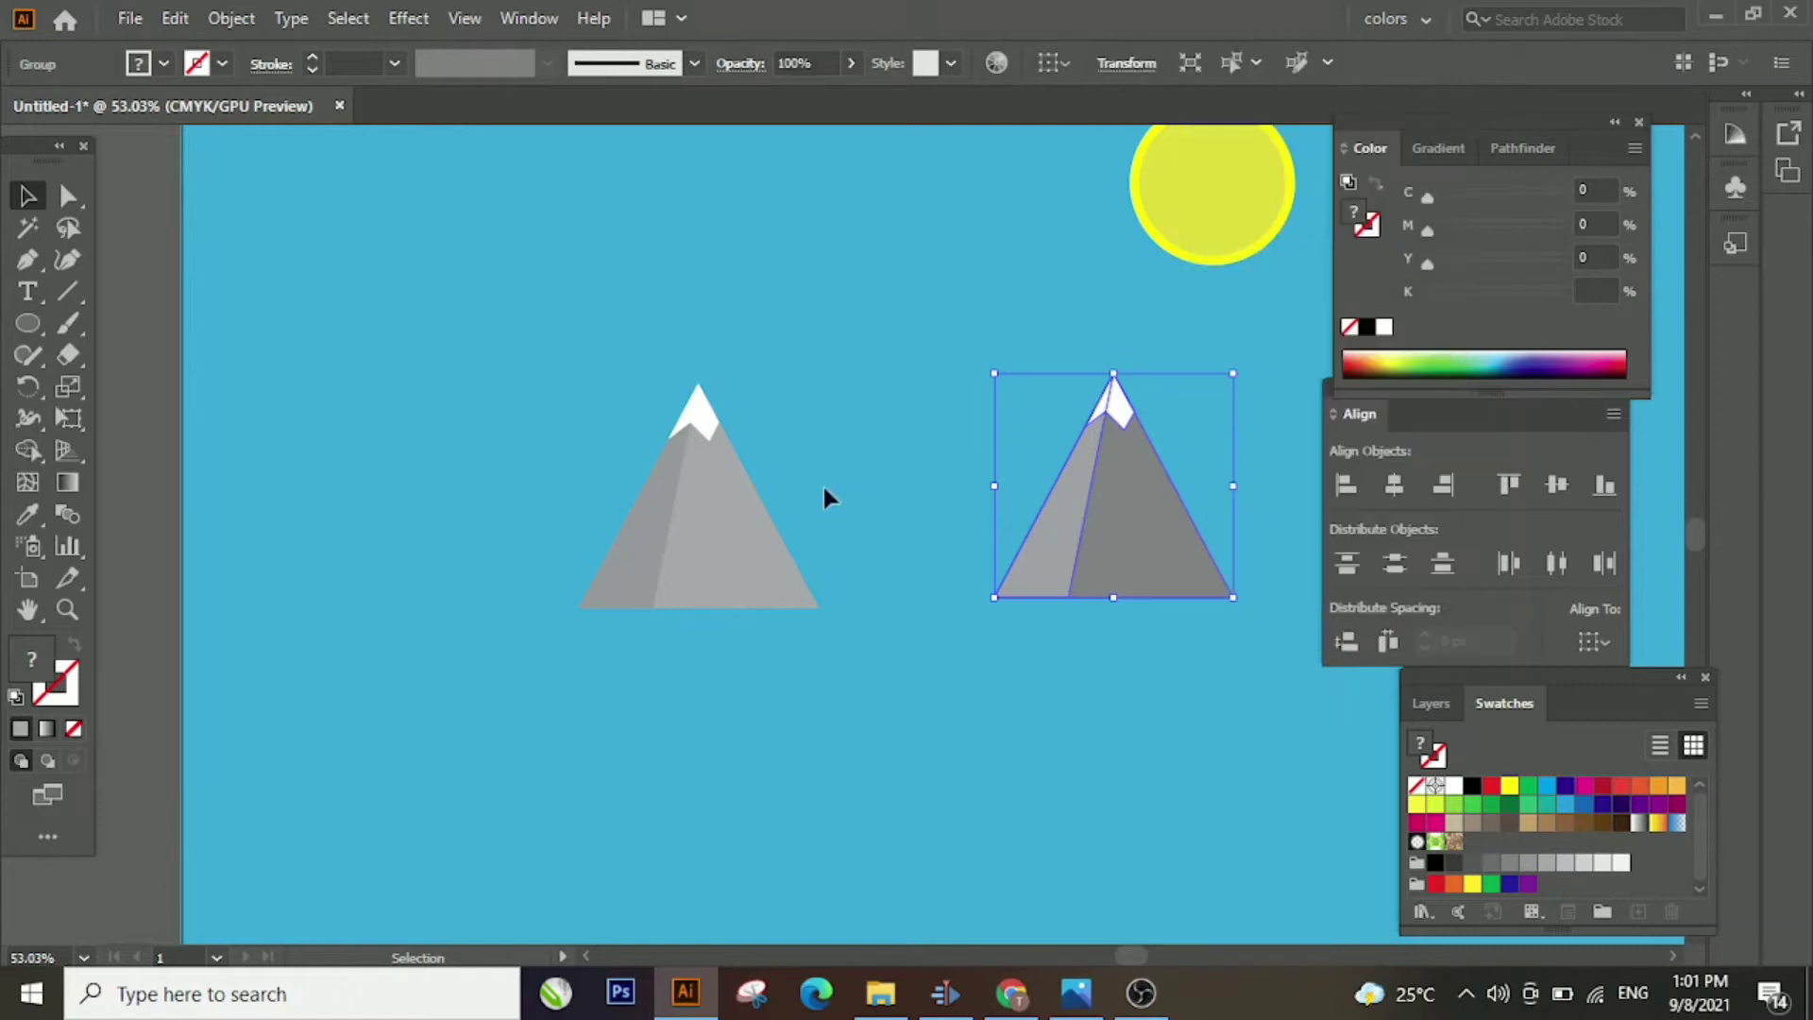
click(695, 524)
right_click(695, 523)
click(601, 444)
Duplicate the lighter mountain down to its right, and move the original further left and down, clear of the copy
click(676, 565)
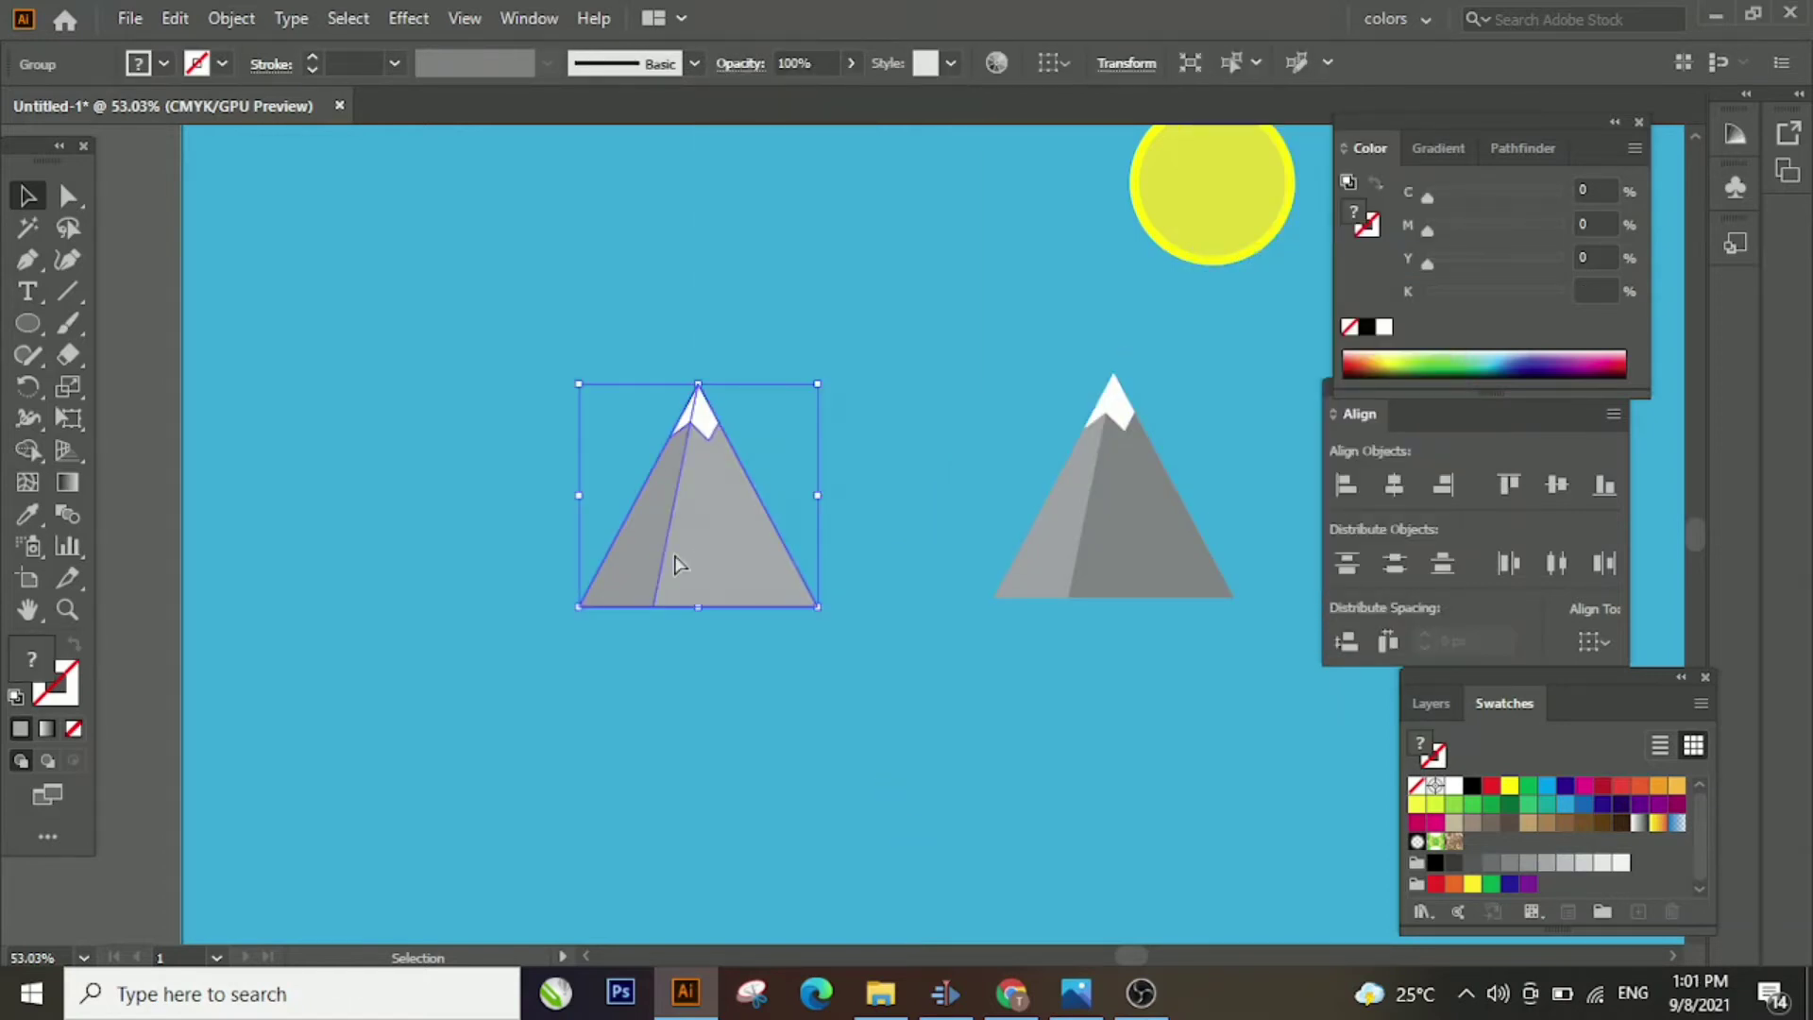
drag(676, 565, 824, 602)
key(z)
drag(696, 668, 1107, 584)
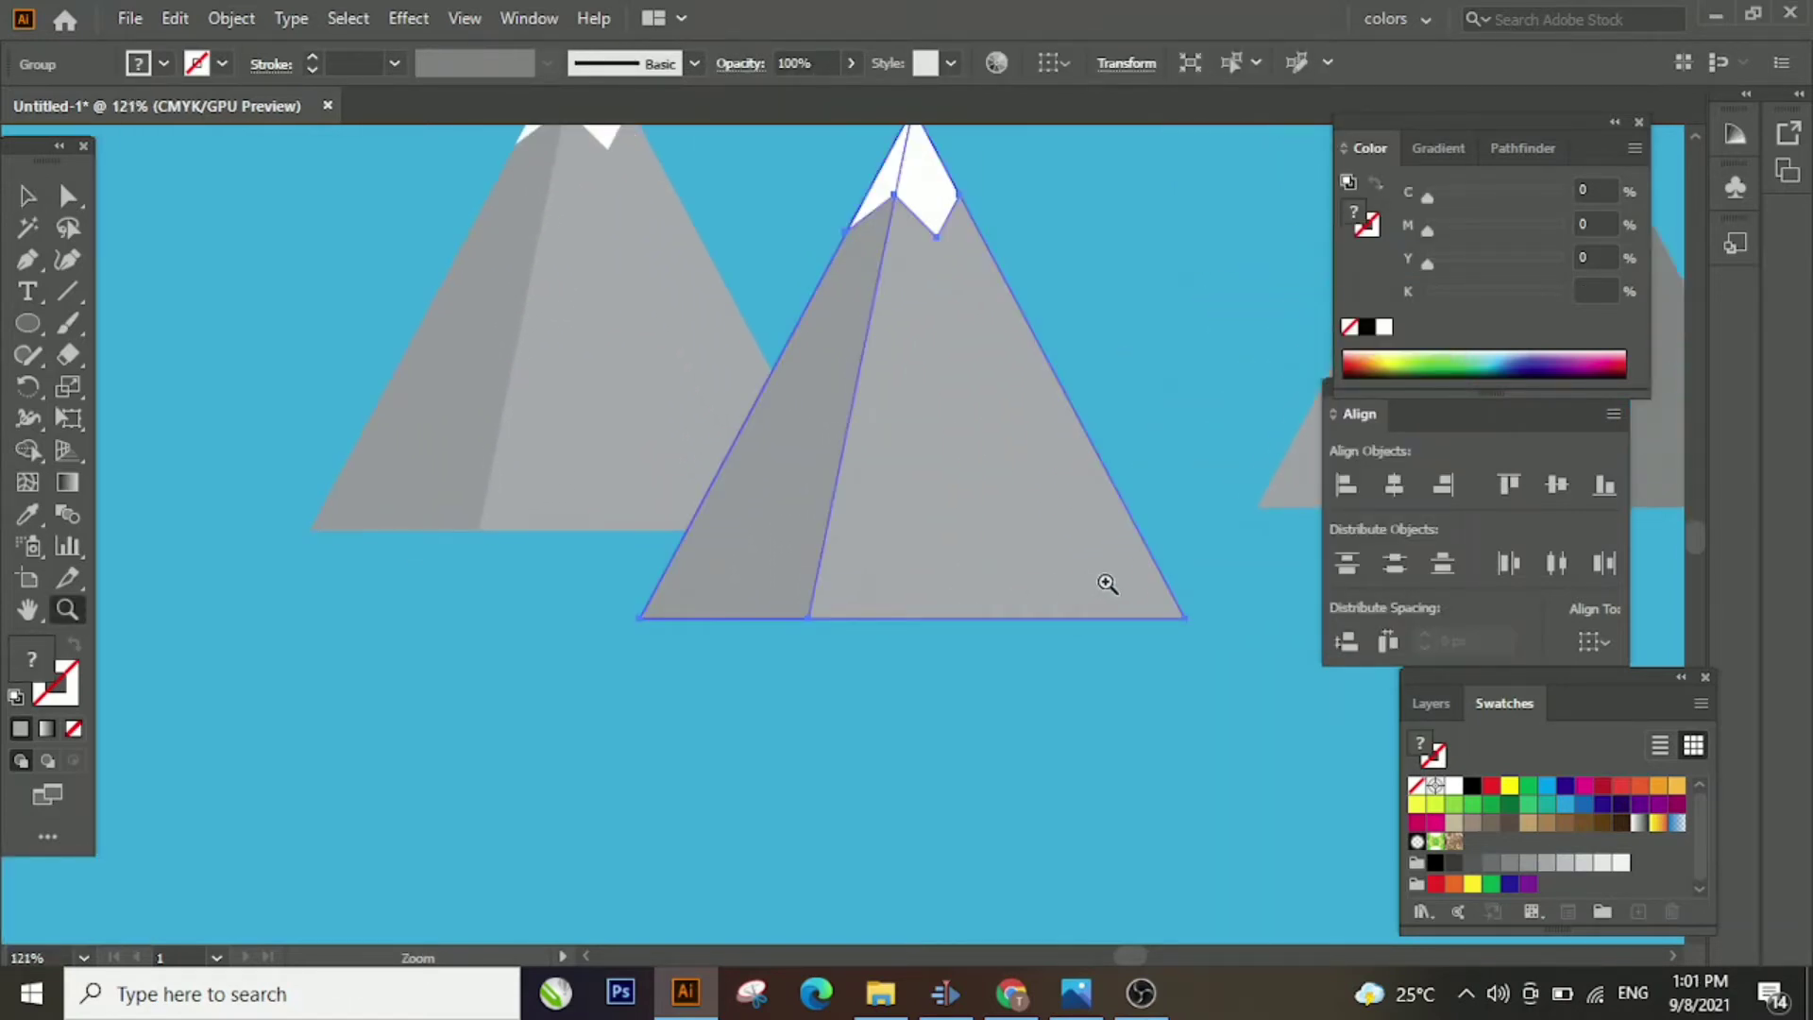
click(27, 196)
click(457, 385)
drag(604, 430, 264, 568)
Ungroup the middle mountain and delete its snow cap and shading shape
right_click(904, 589)
click(1028, 342)
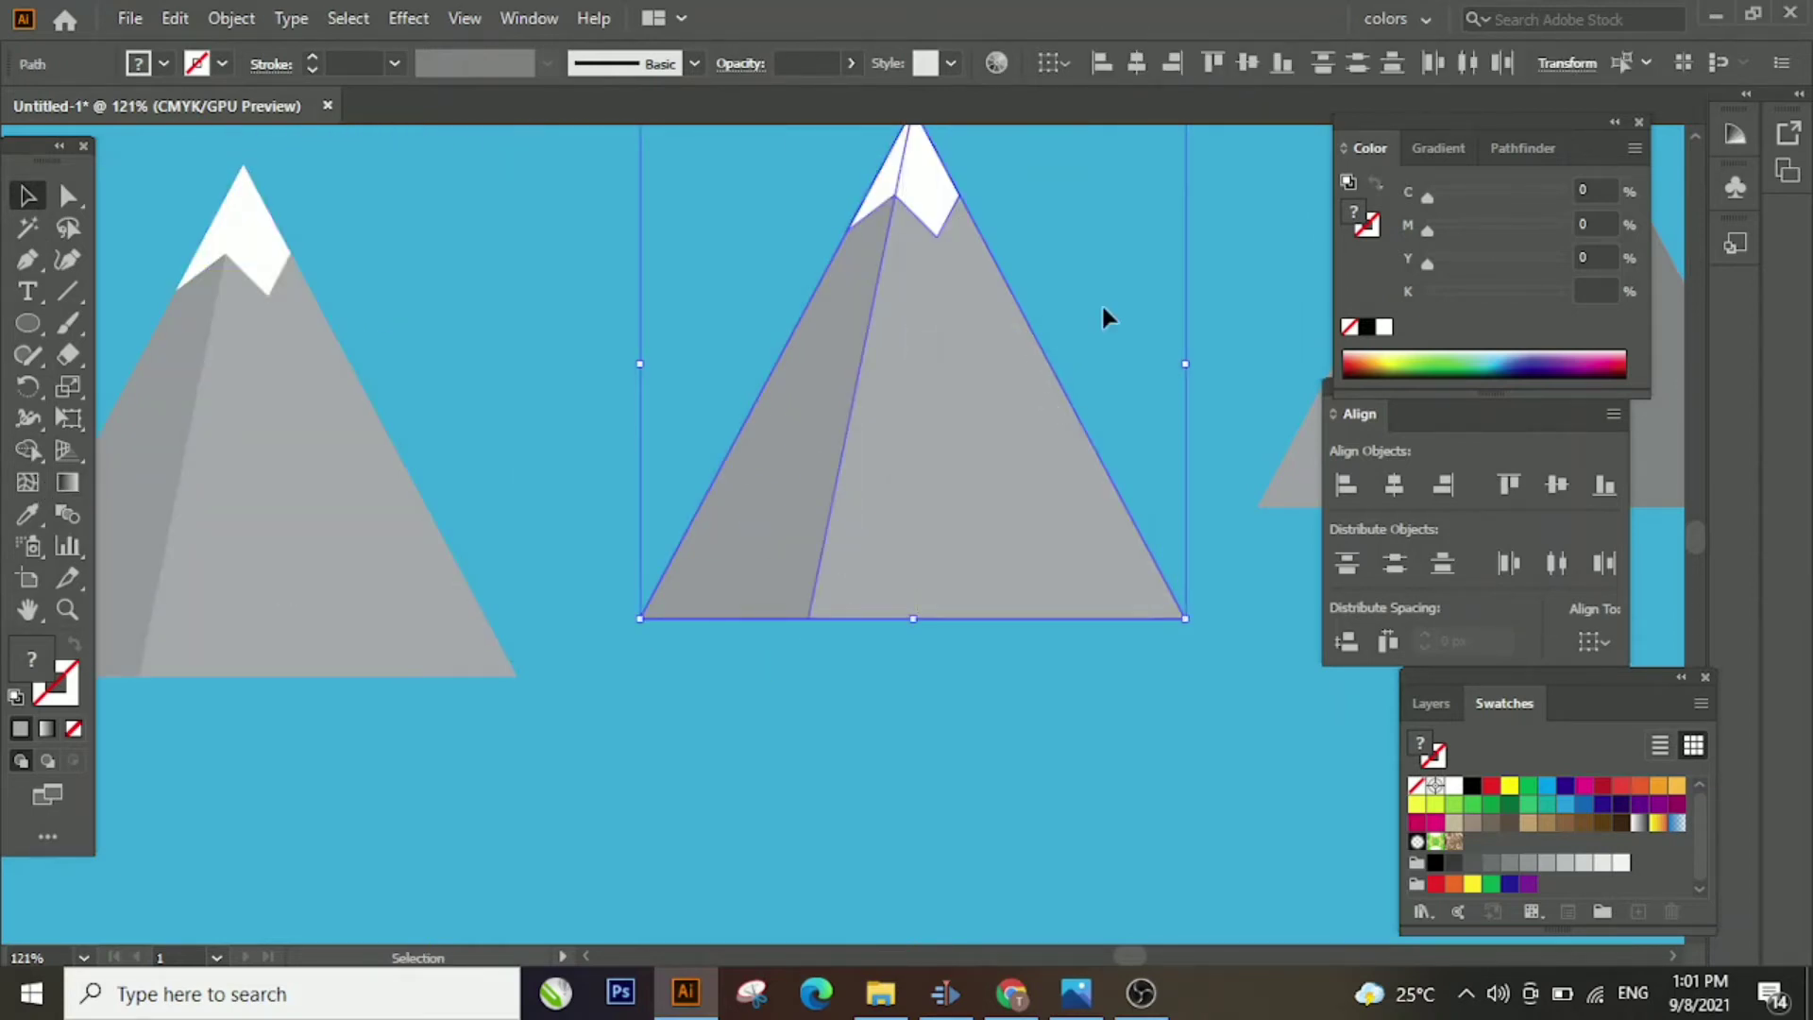
click(916, 186)
key(Delete)
click(797, 465)
key(Delete)
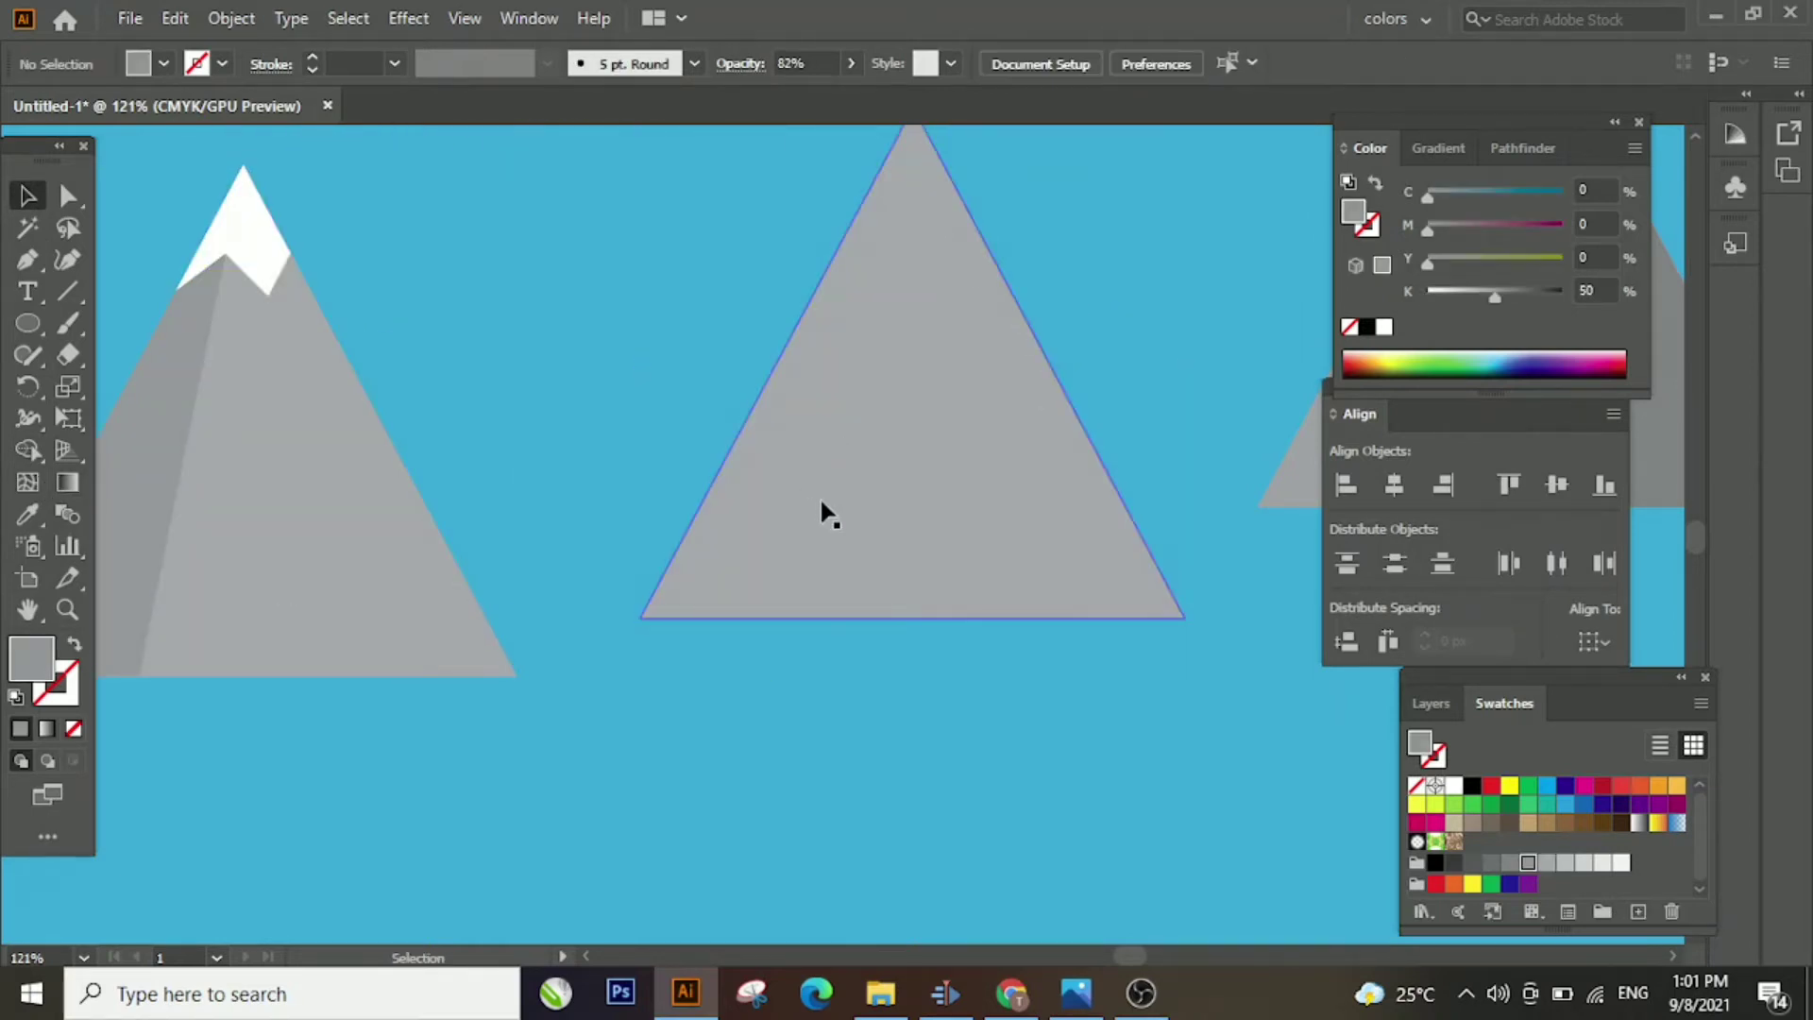
Scale the remaining plain gray triangle proportionally to about two-thirds of its size, keeping its lower left corner in place
click(825, 513)
scroll(878, 755, up, 2)
drag(1171, 213, 999, 380)
key(a)
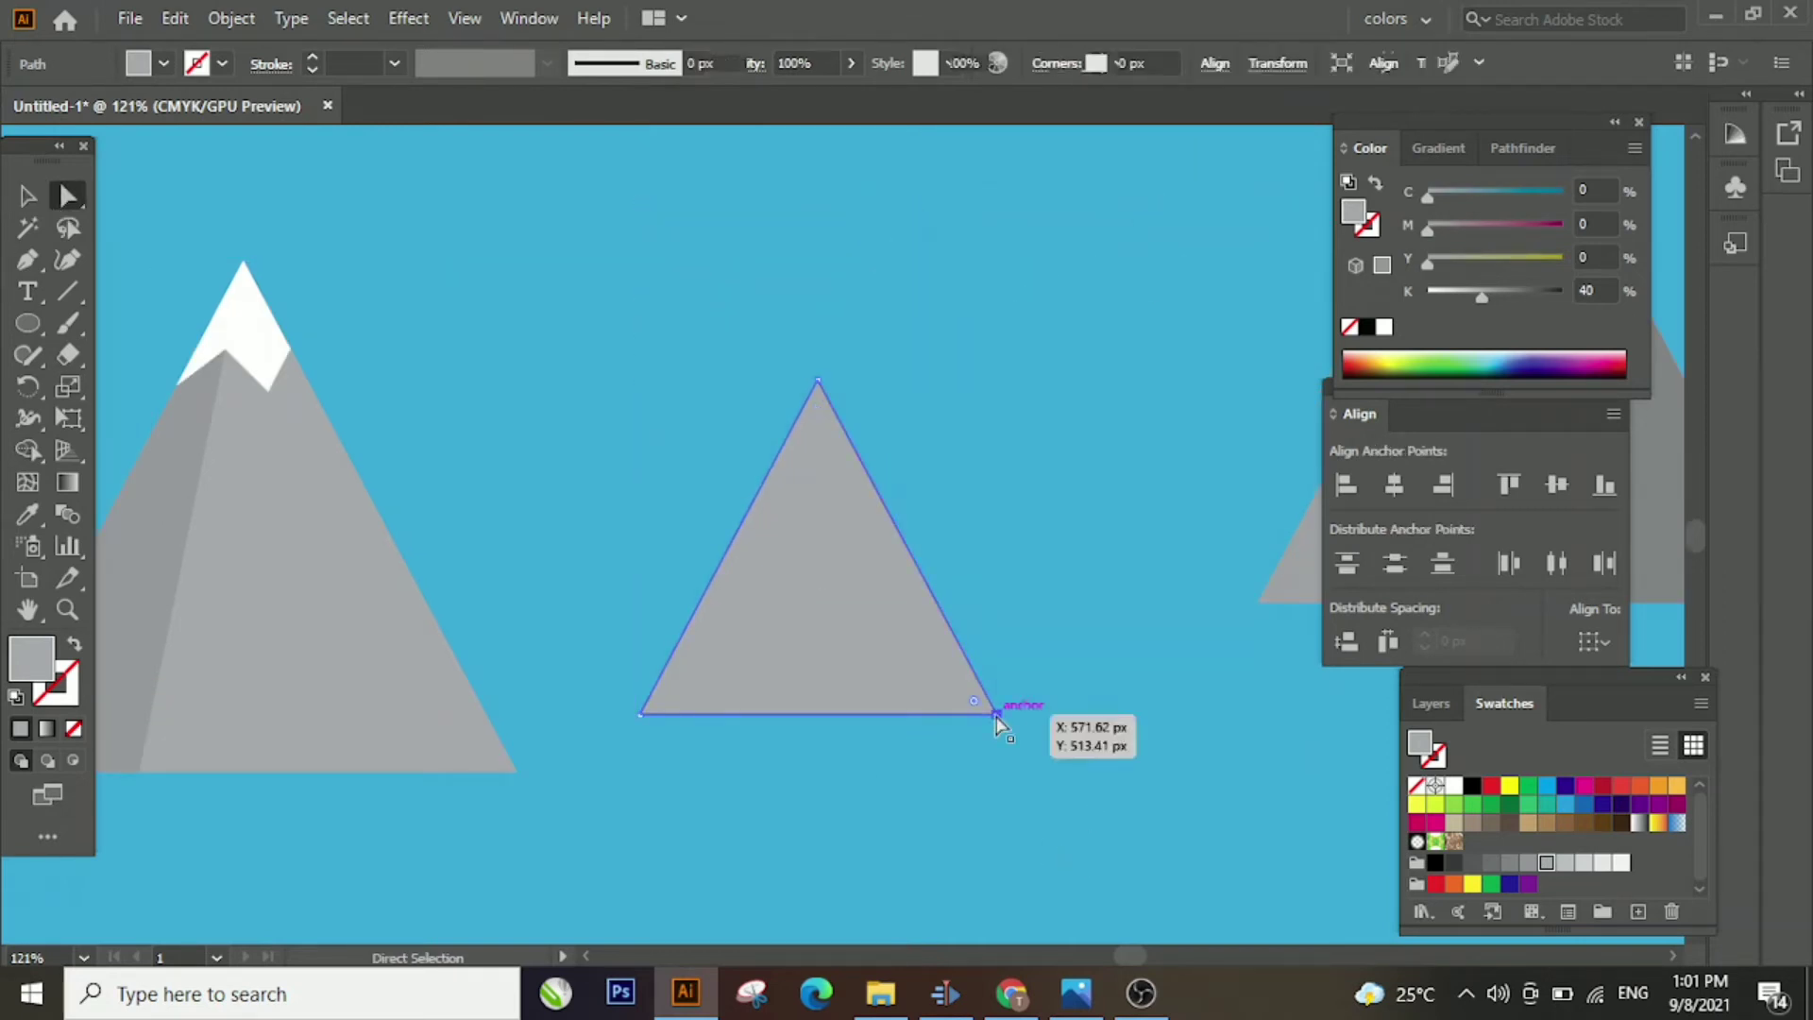
Widen the small gray triangle slightly at its lower right corner and draw a K=50 shading shape along its left side
mouse_move(996, 712)
mouse_down()
mouse_move(1105, 728)
mouse_move(1012, 715)
mouse_up()
click(1007, 772)
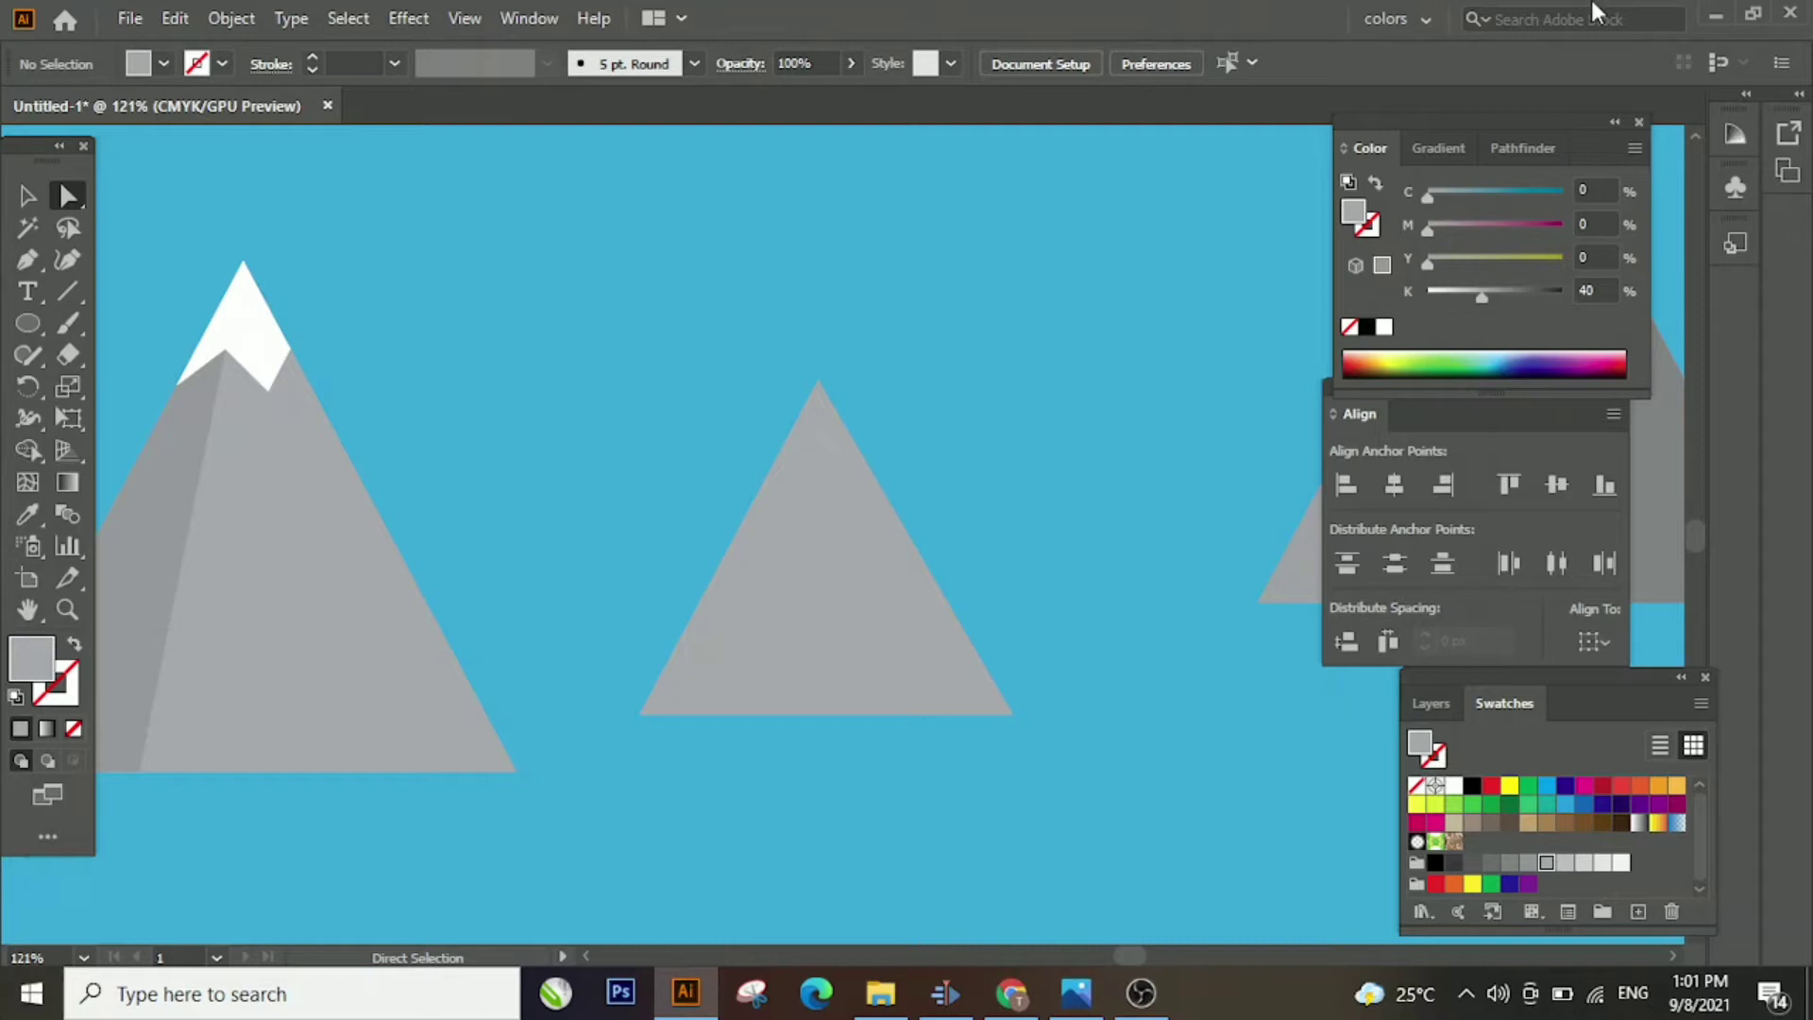
click(27, 261)
ctrl+click(819, 384)
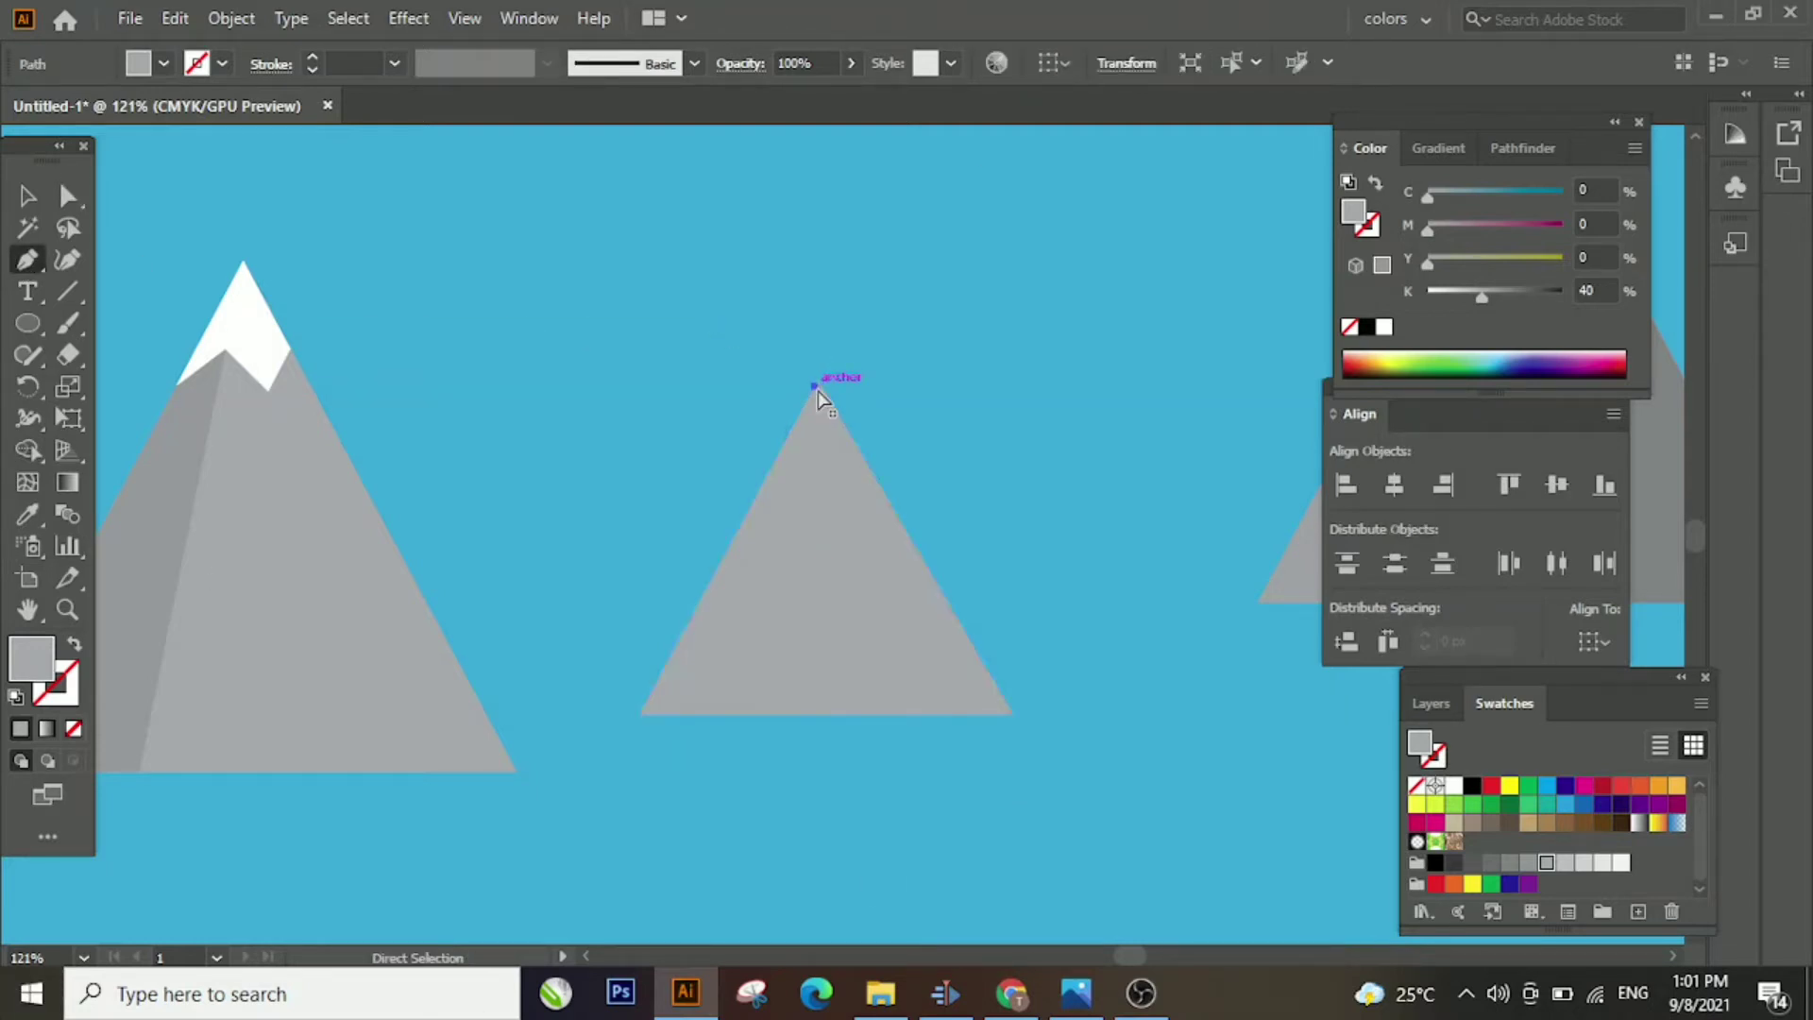
click(817, 383)
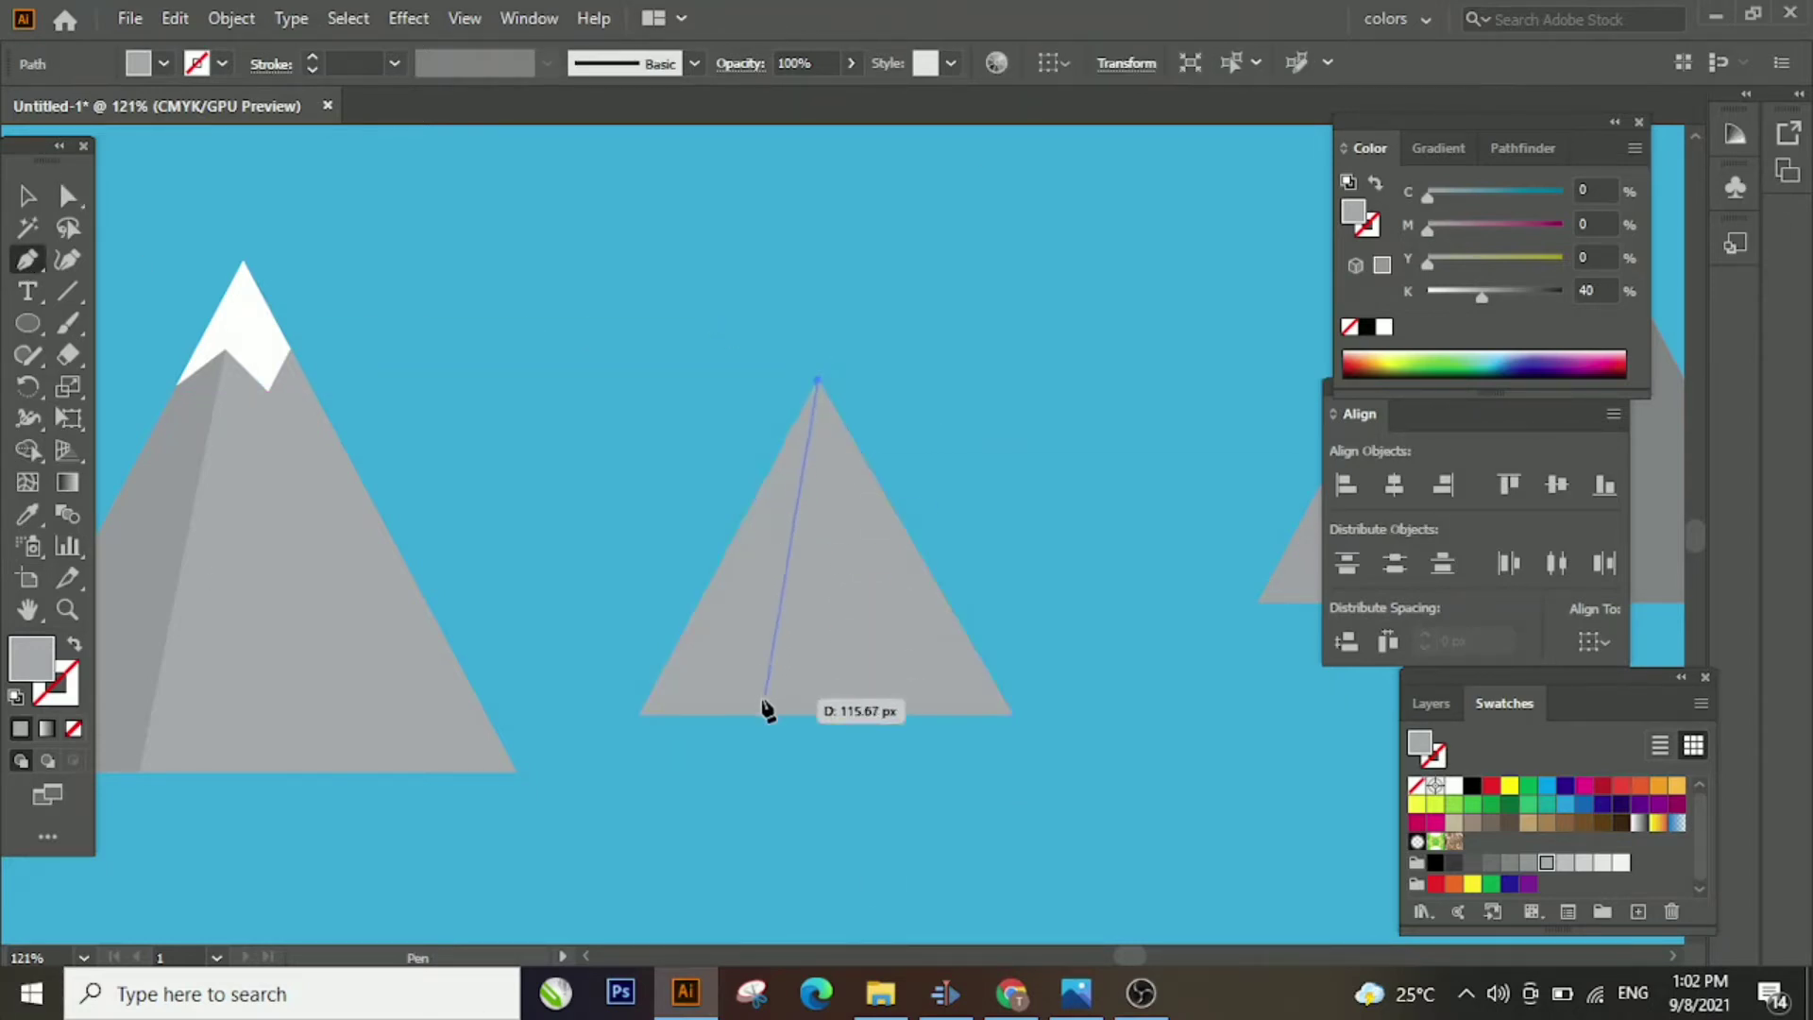
click(723, 714)
click(641, 715)
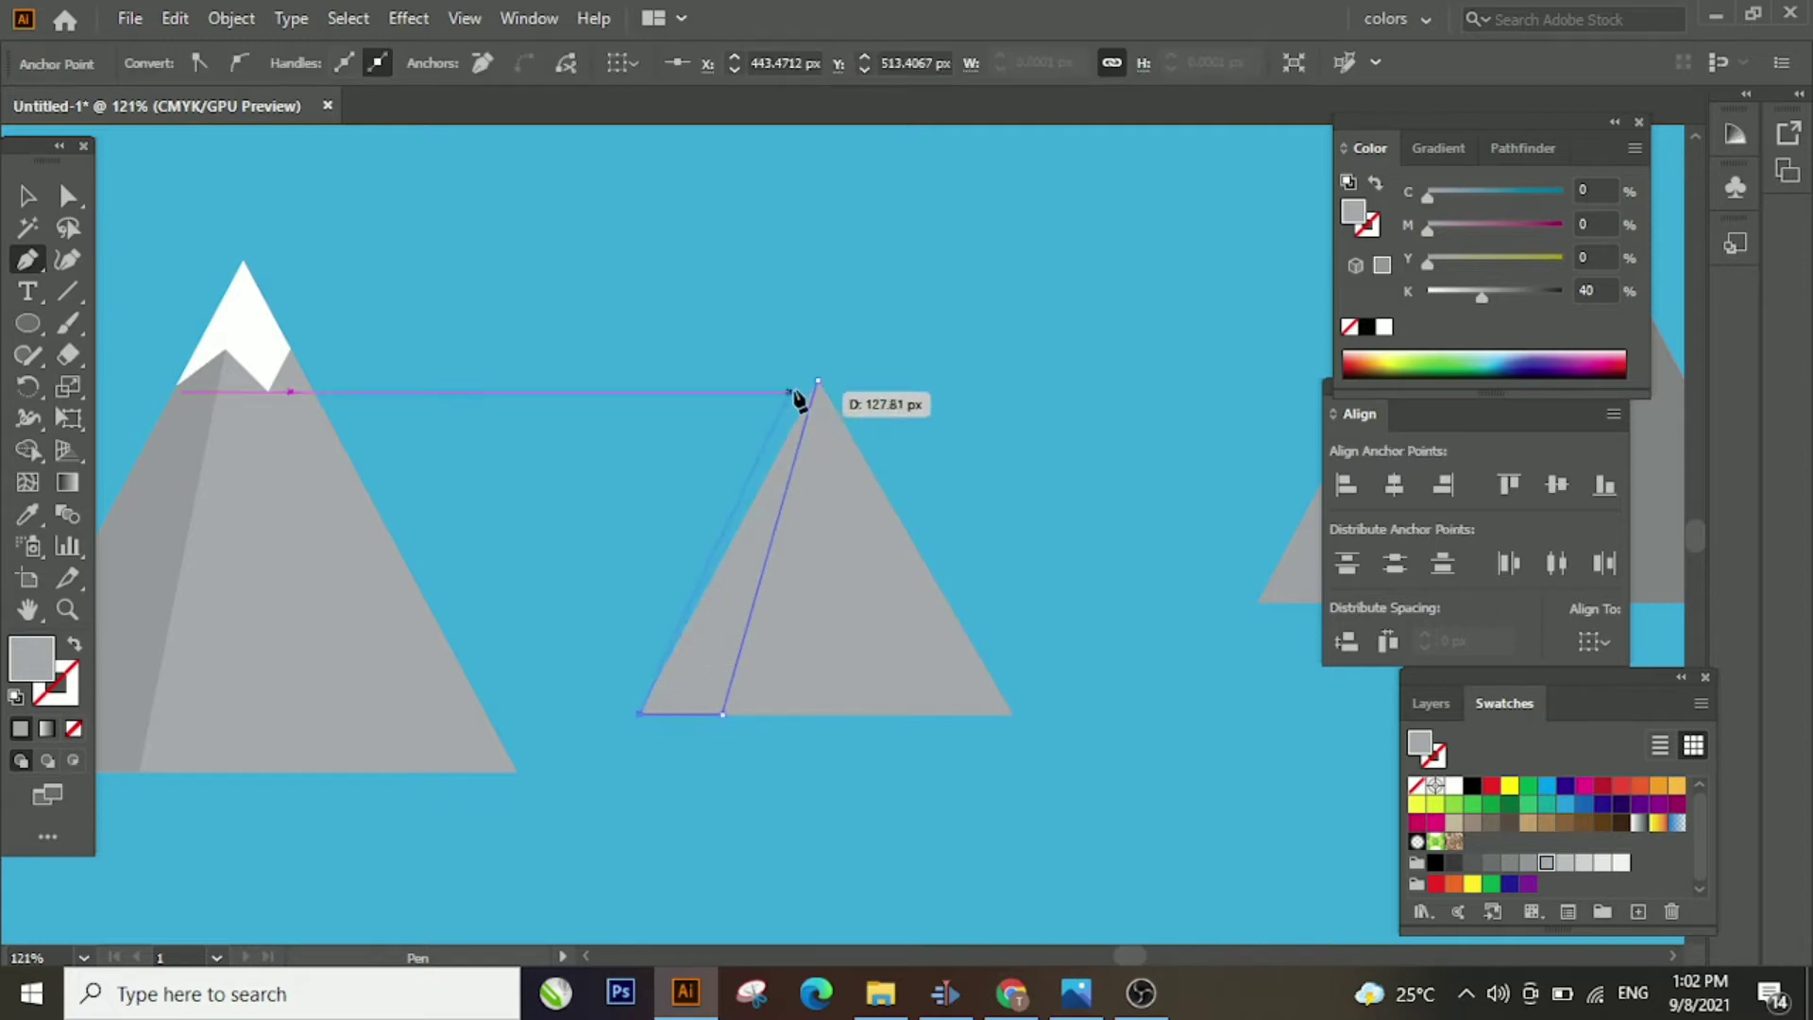
click(1527, 864)
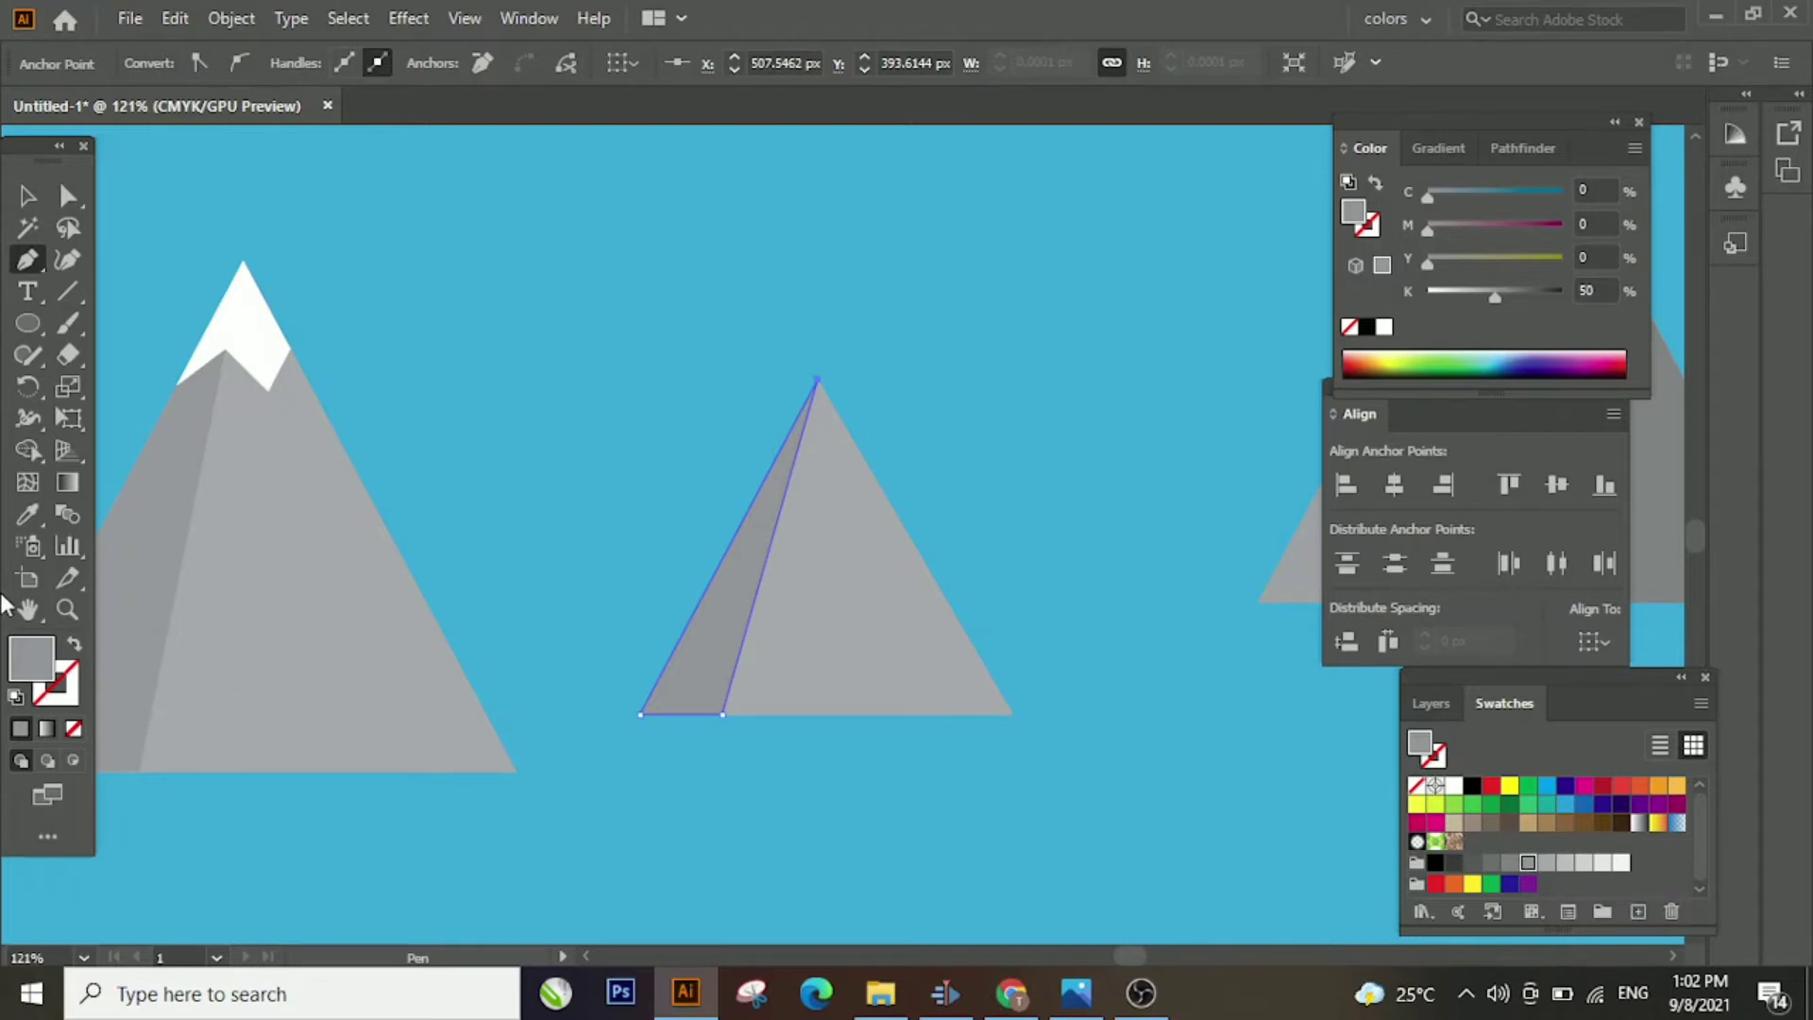
Ungroup the leftmost mountain and fill its main body with the K=70 gray
click(30, 195)
right_click(225, 556)
click(312, 310)
click(270, 632)
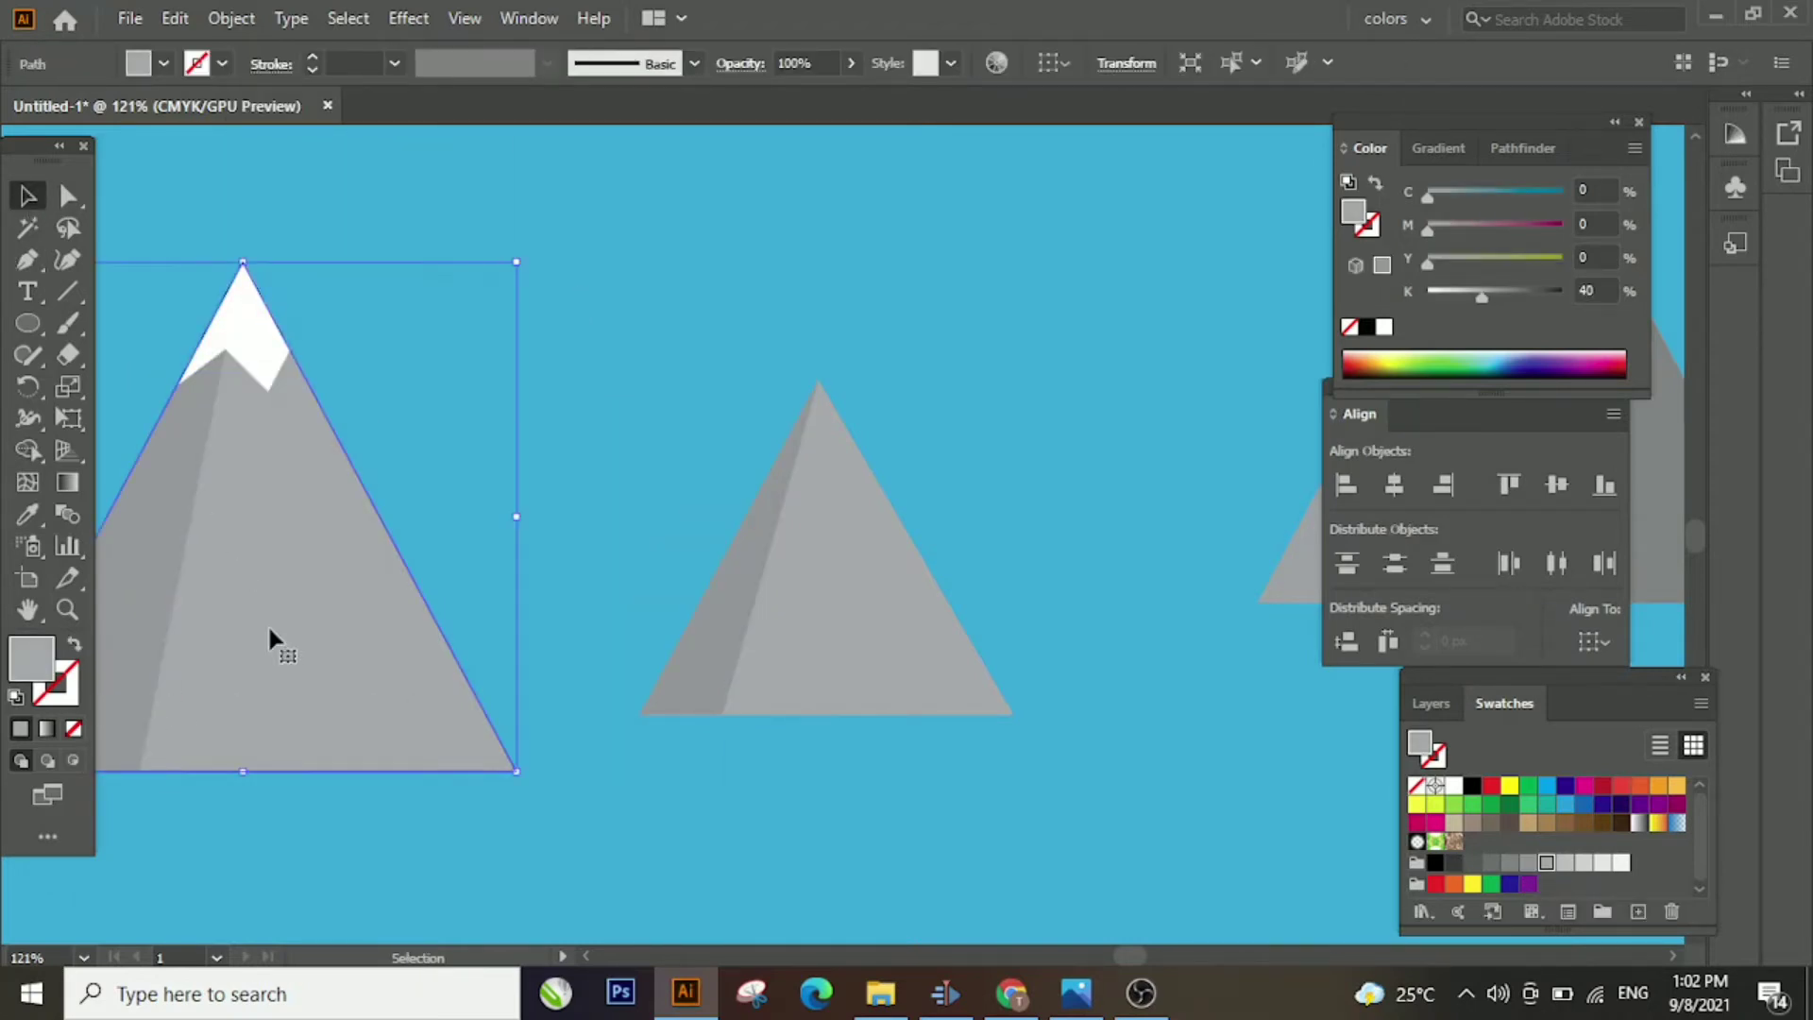
click(1489, 864)
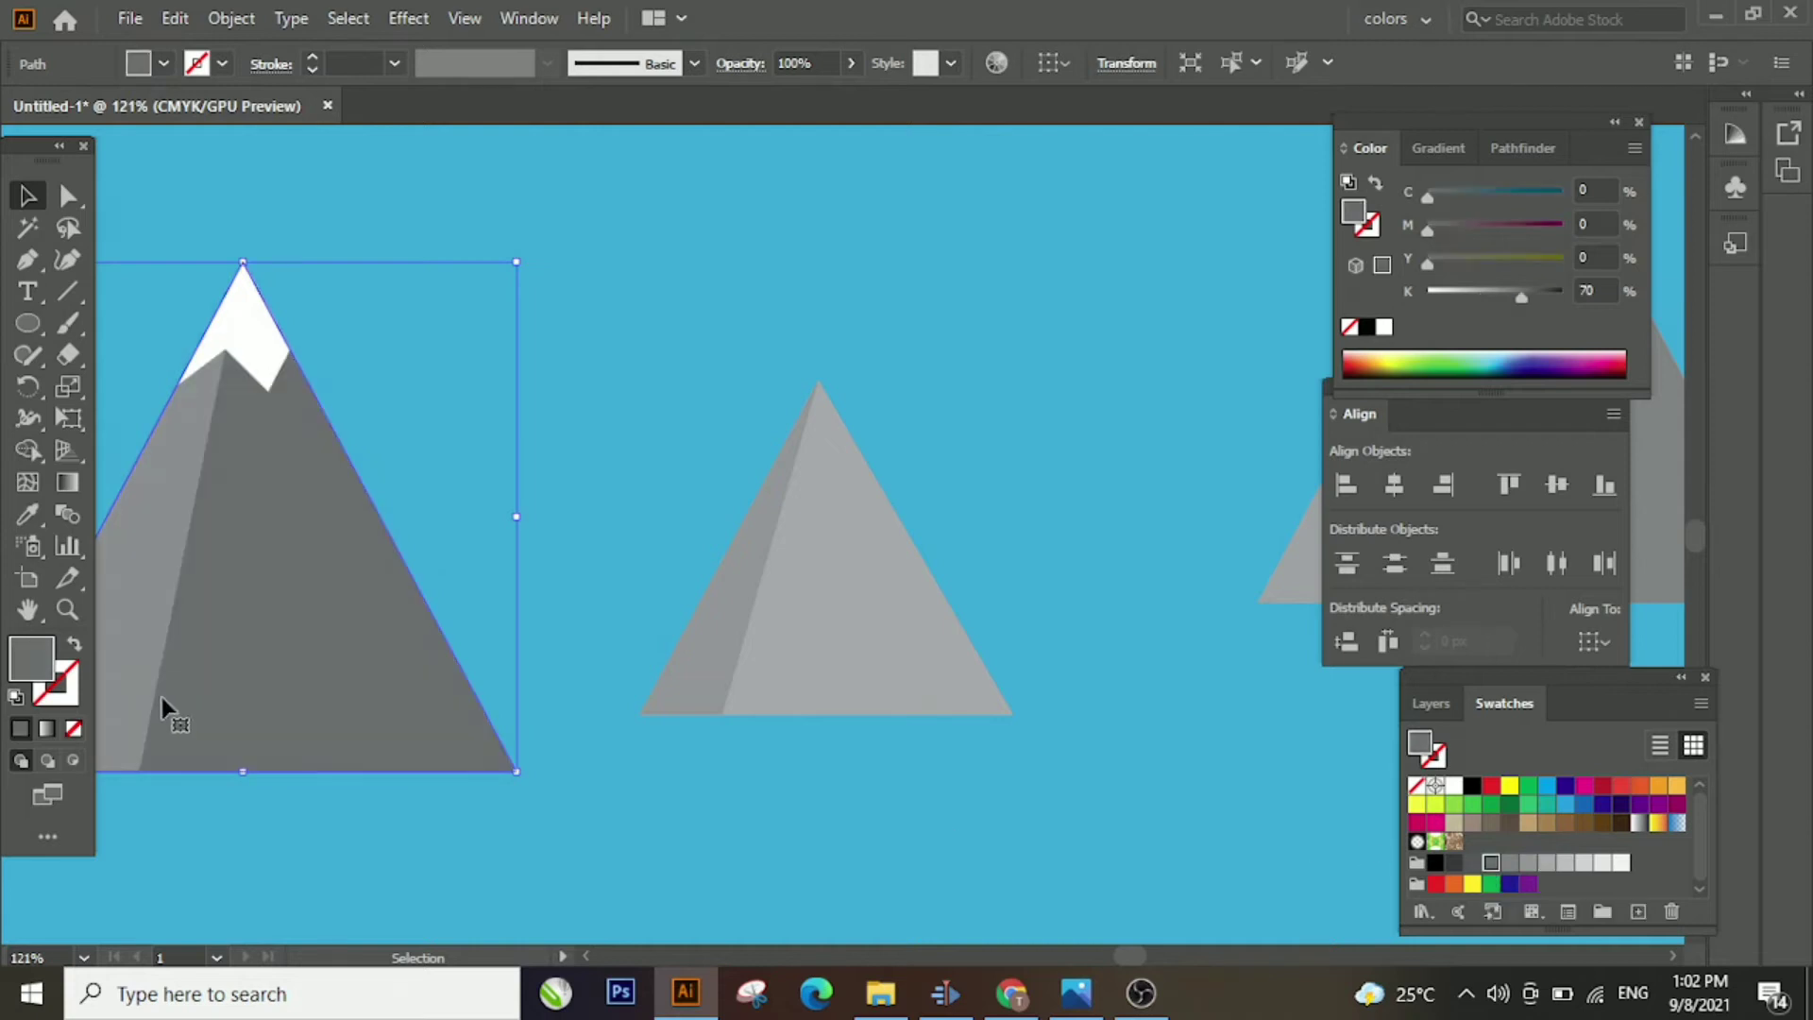
Fill the leftmost mountain's shading shape with K=90 gray and set its opacity to 36%
click(361, 525)
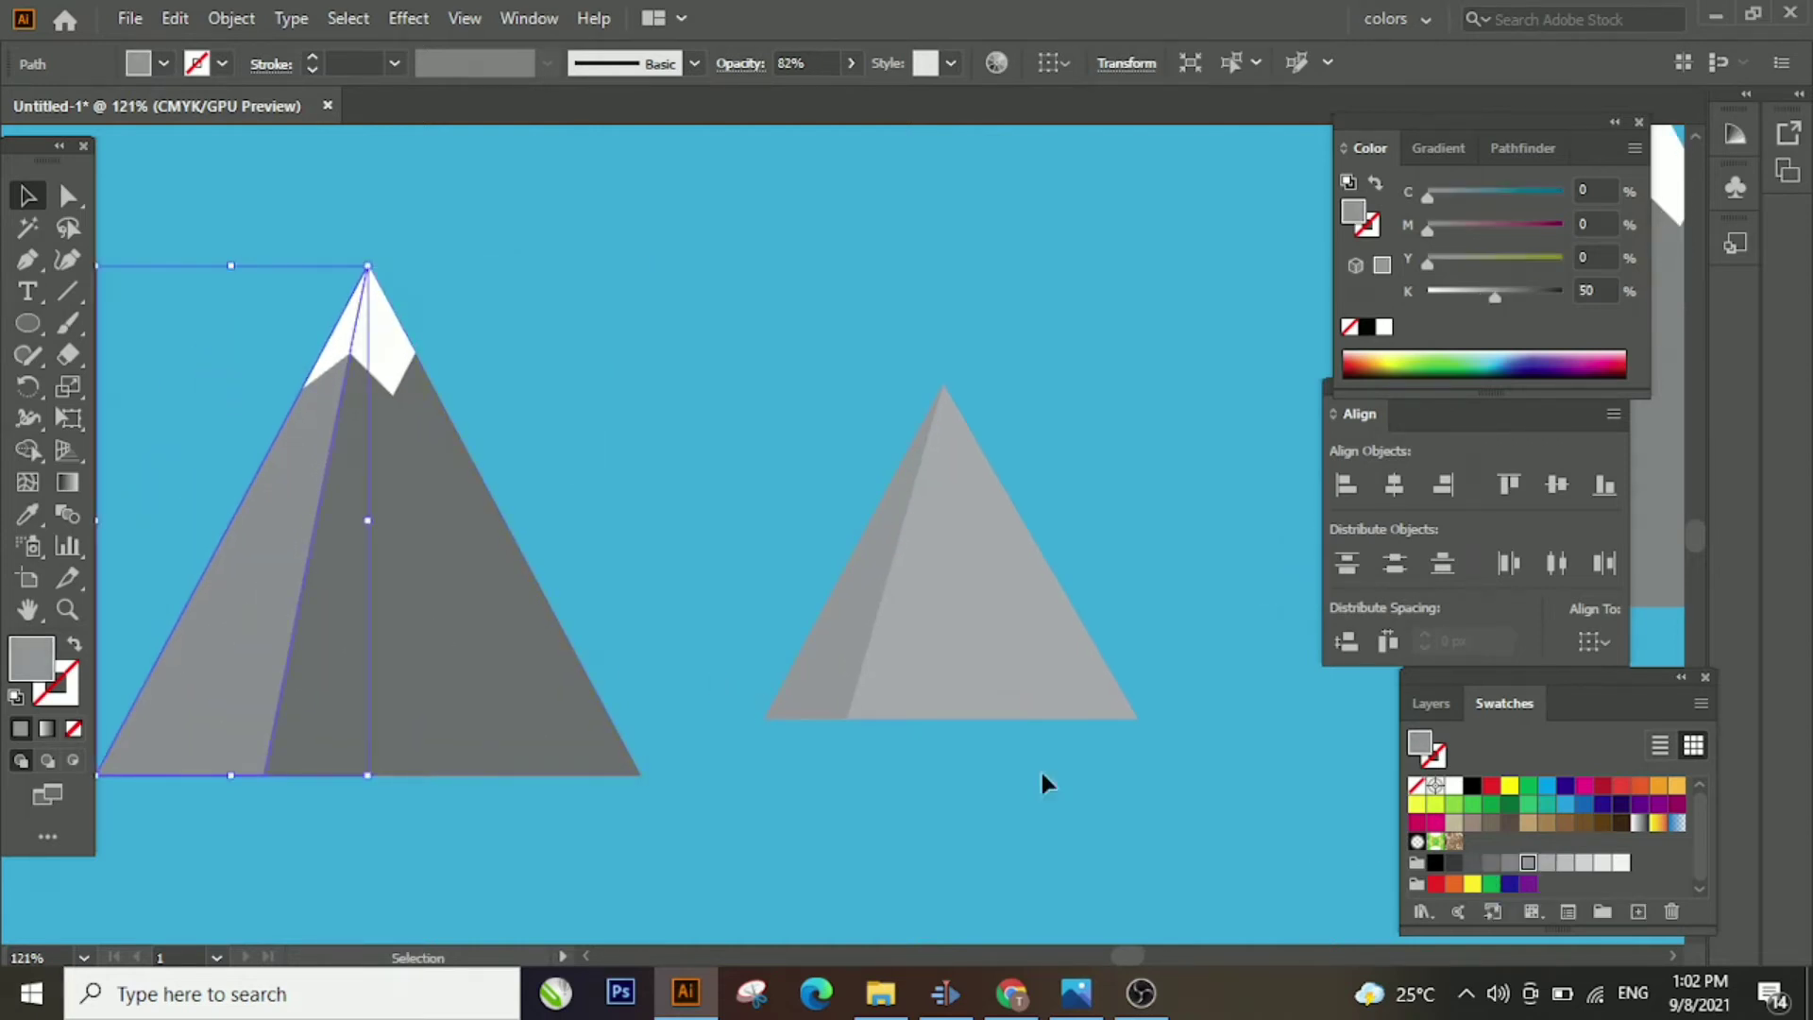
click(1489, 862)
click(1454, 862)
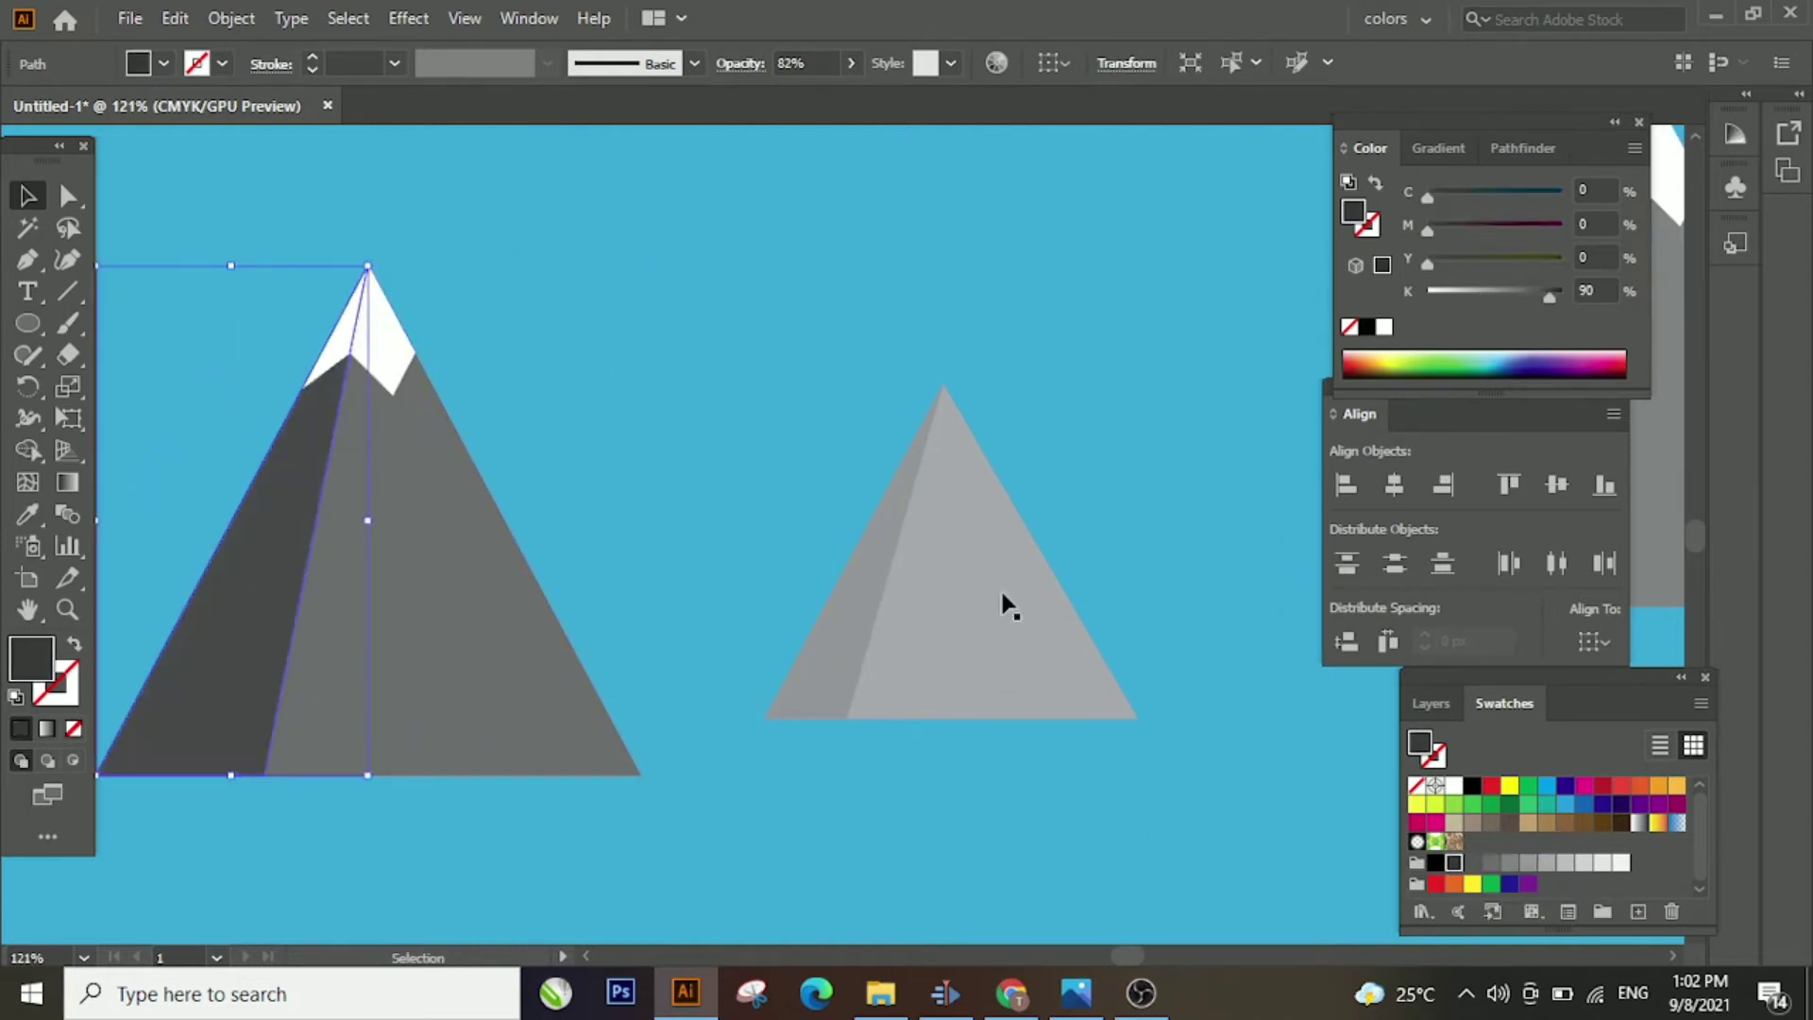
click(850, 62)
drag(785, 95, 783, 95)
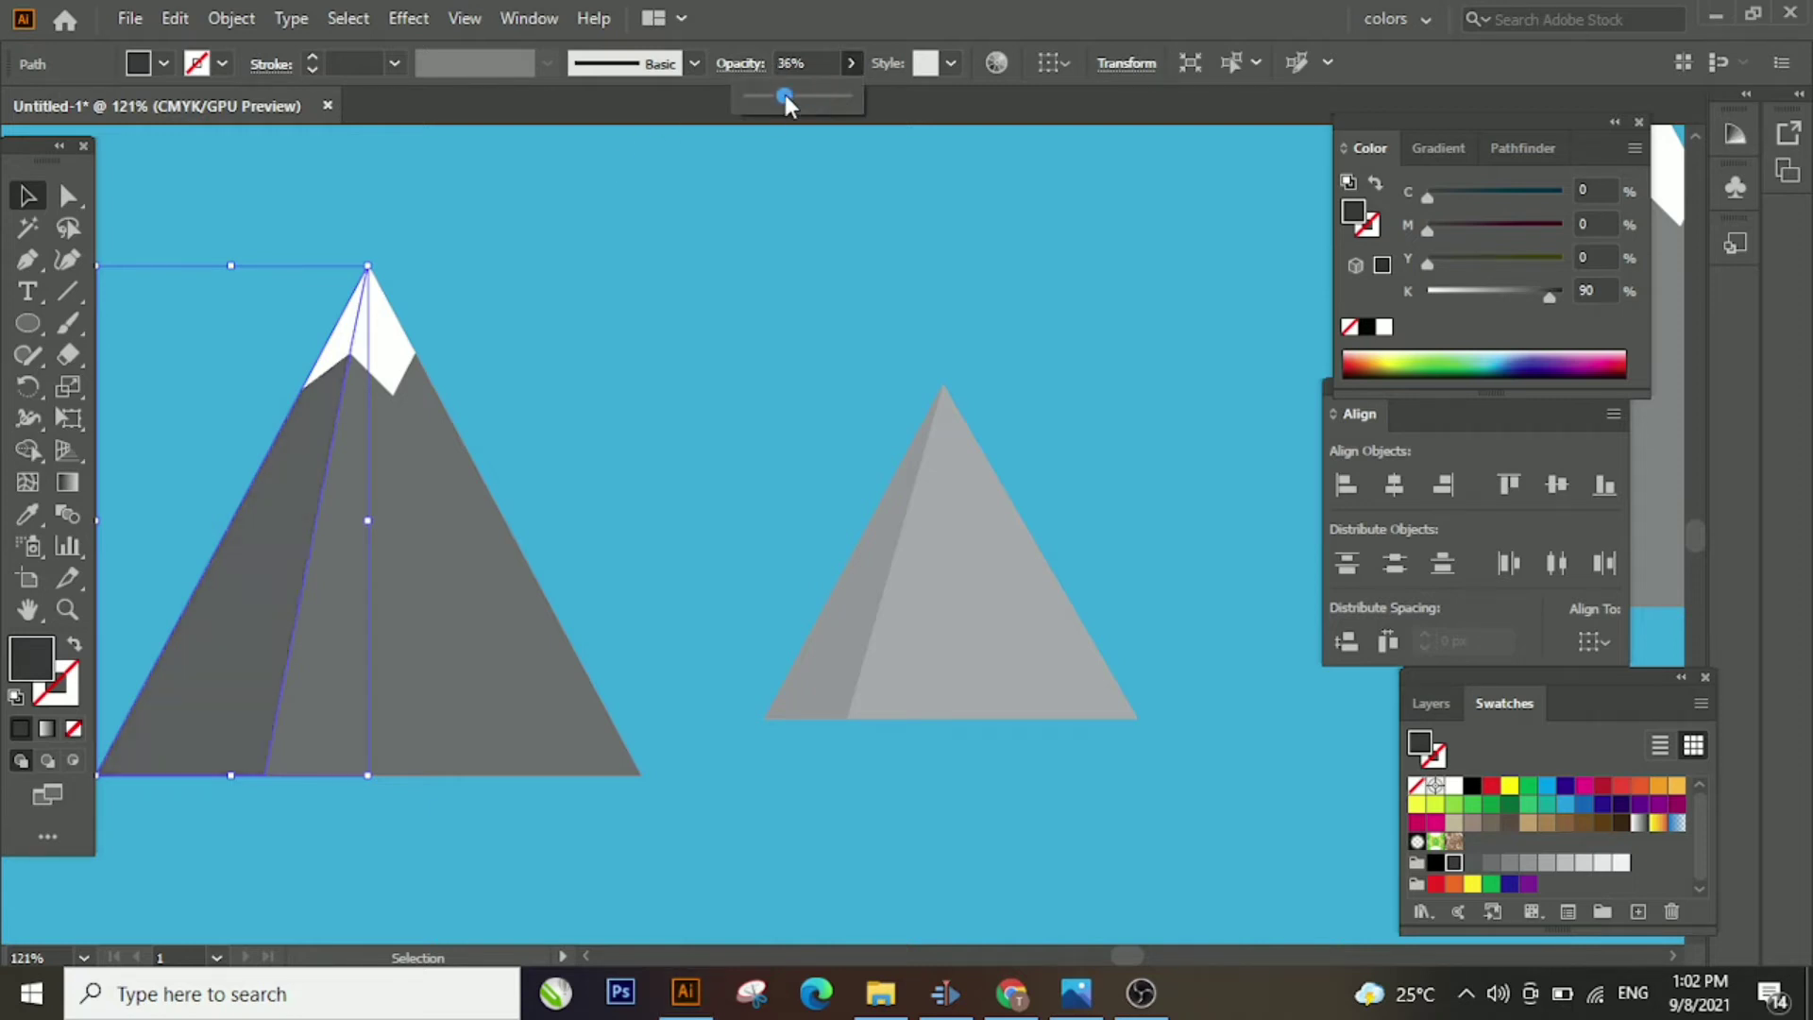
click(673, 330)
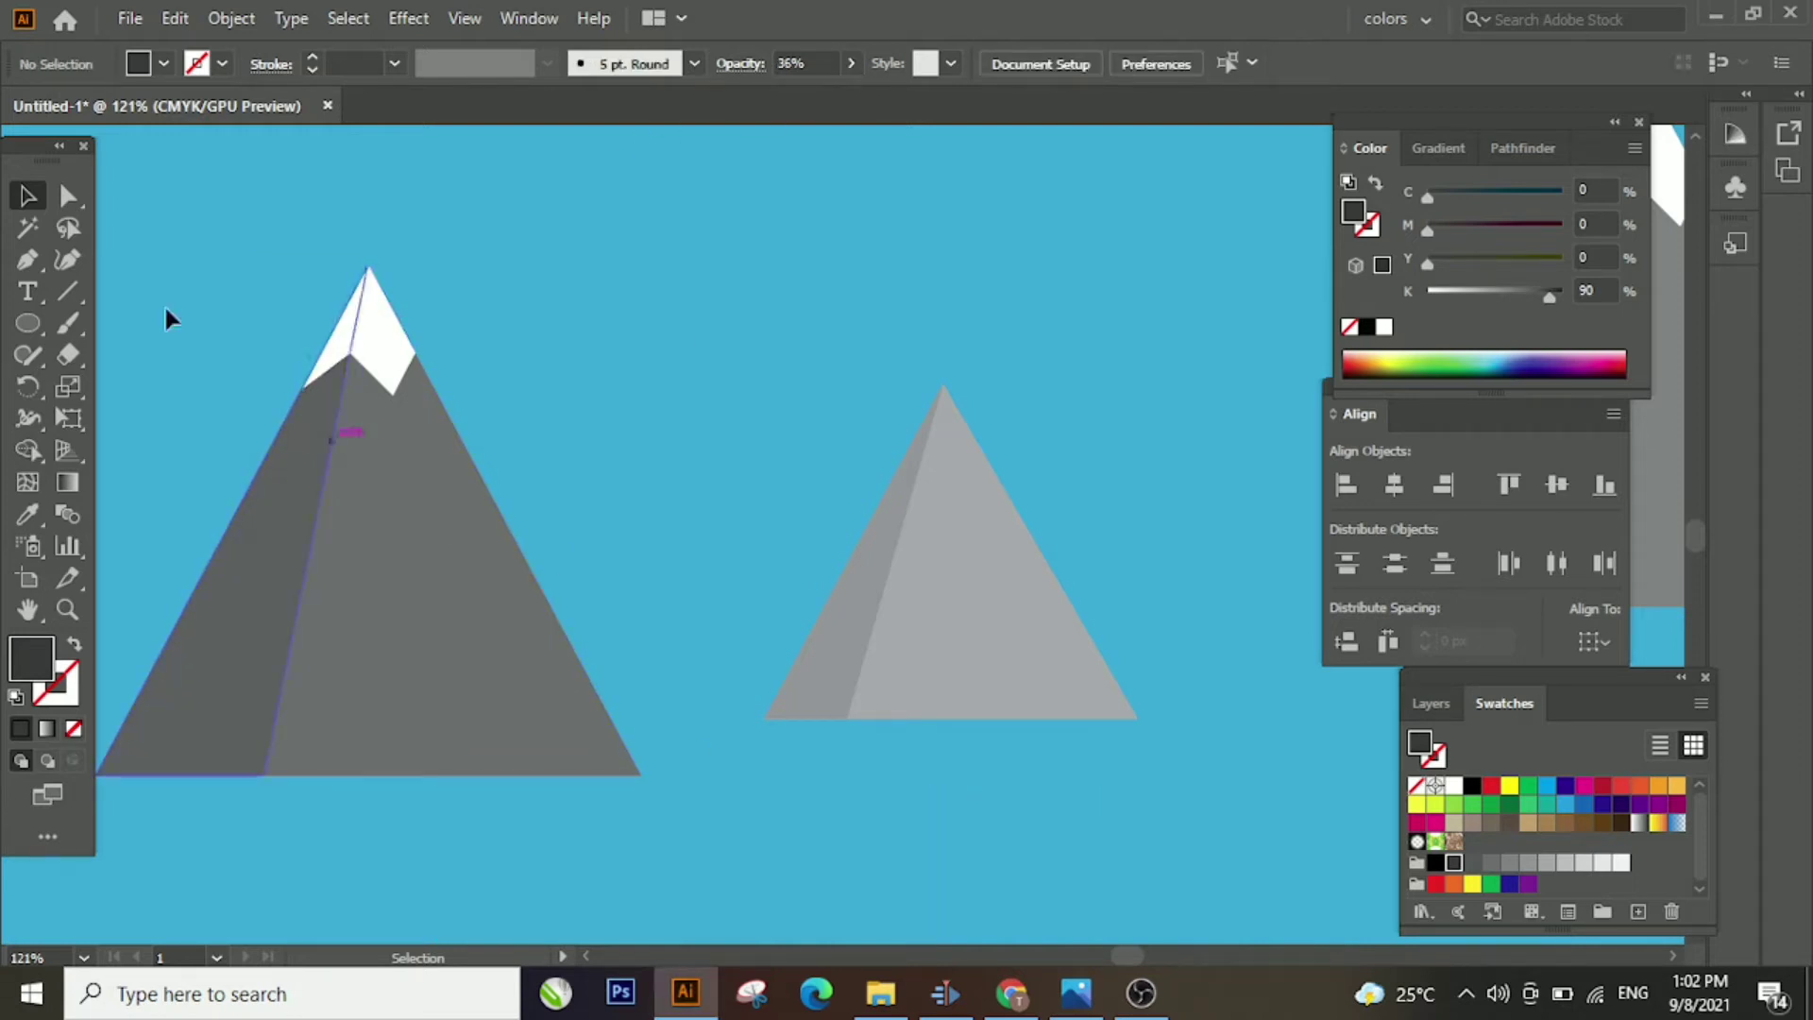
Group the body, shading and snow cap of the leftmost mountain
click(423, 661)
right_click(525, 417)
click(581, 580)
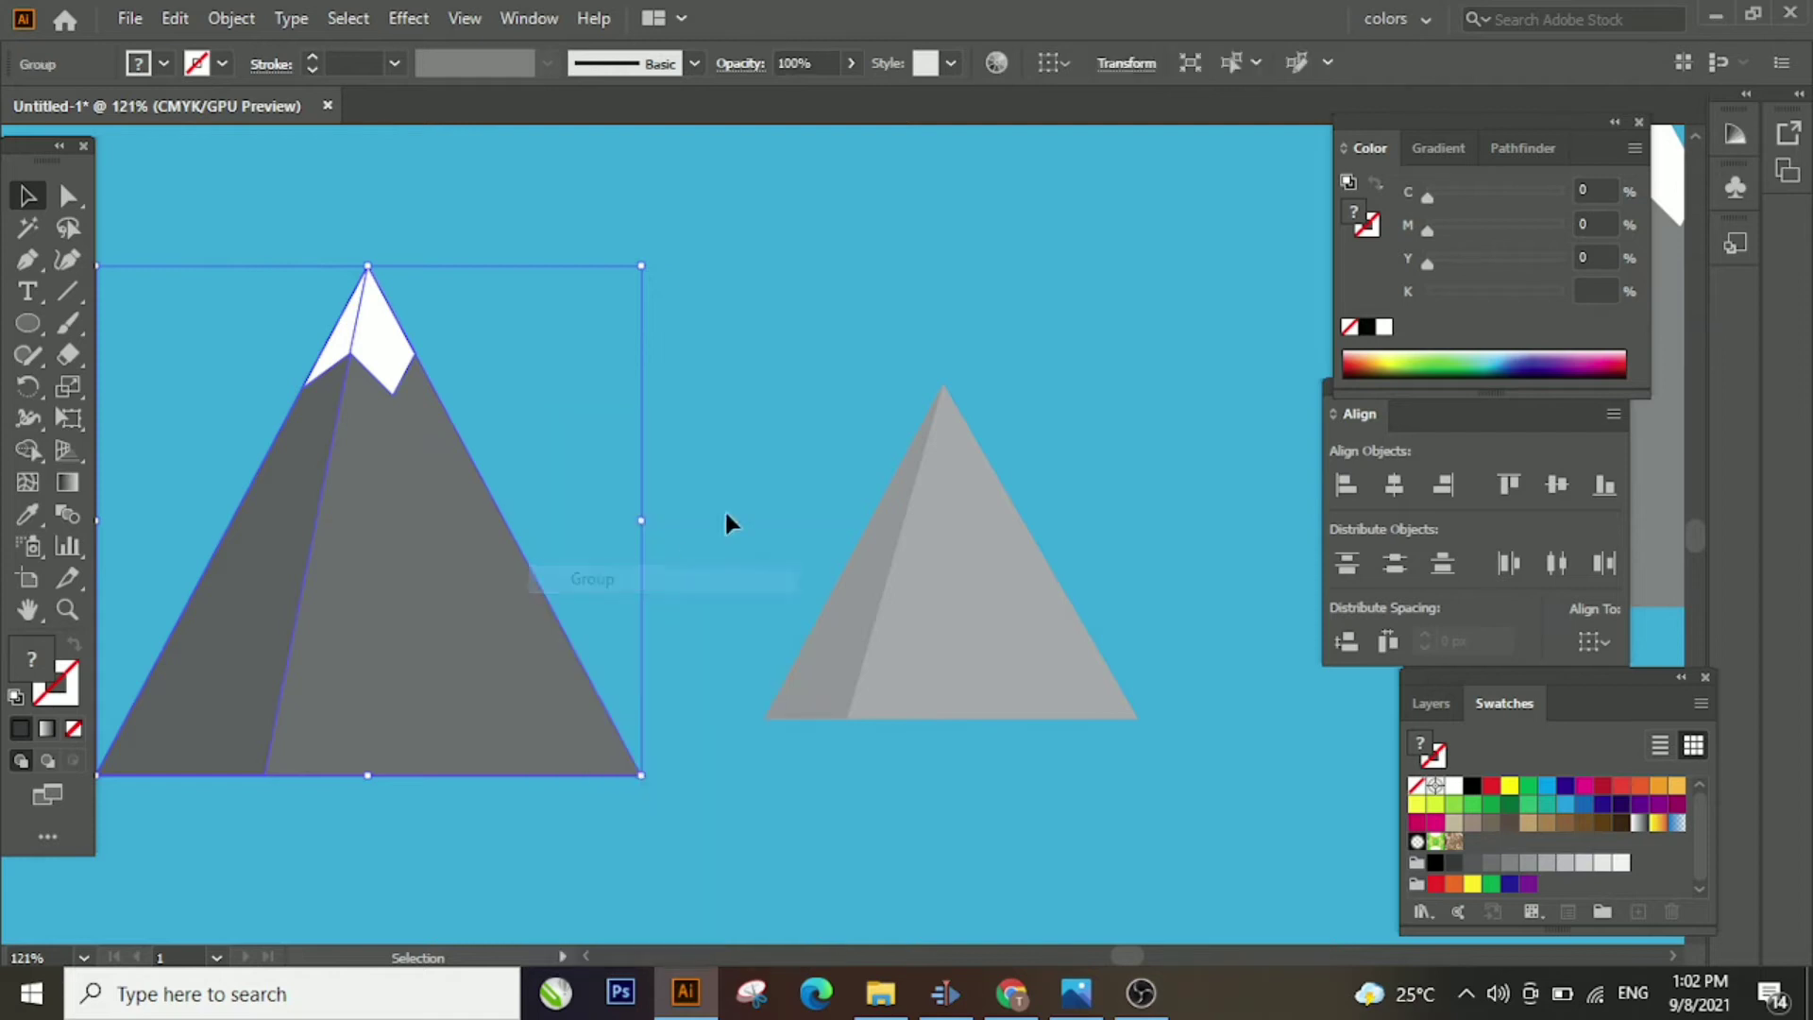
Ungroup the rightmost mountain, filling its shading shape with K=90 gray and its body with K=80 gray
click(939, 383)
drag(1138, 462, 567, 587)
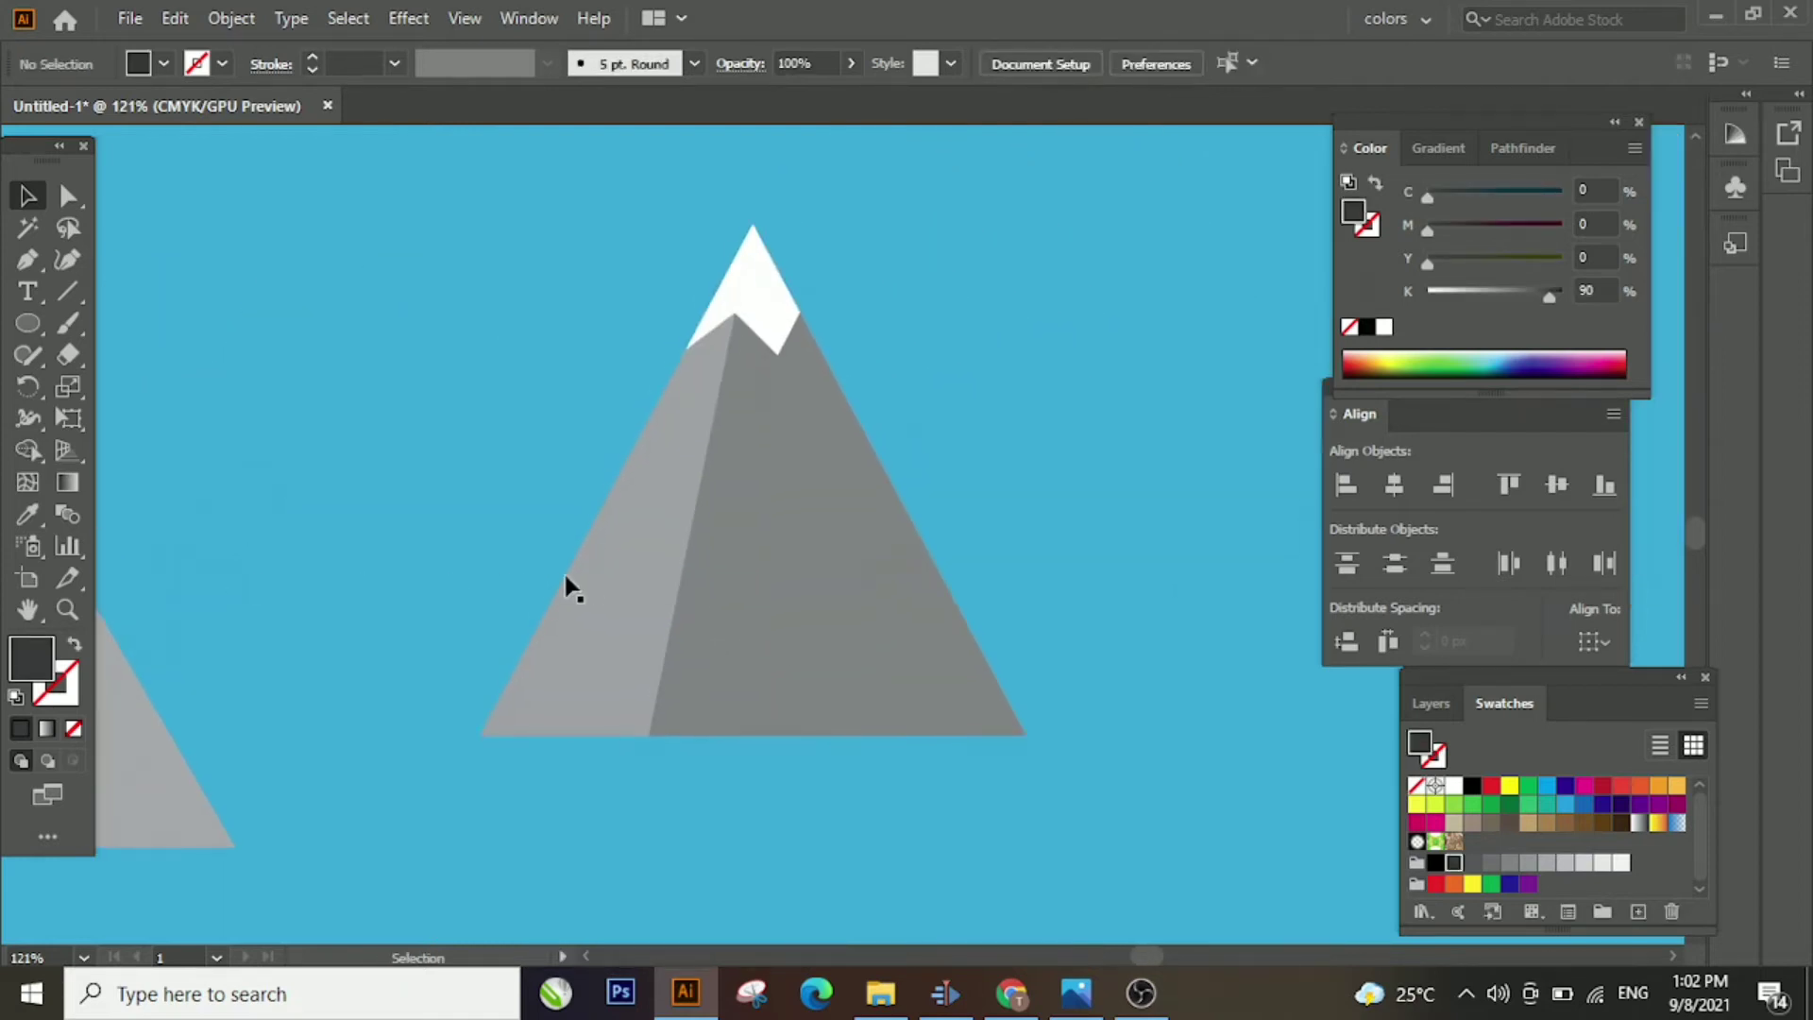
right_click(593, 573)
click(671, 329)
click(604, 591)
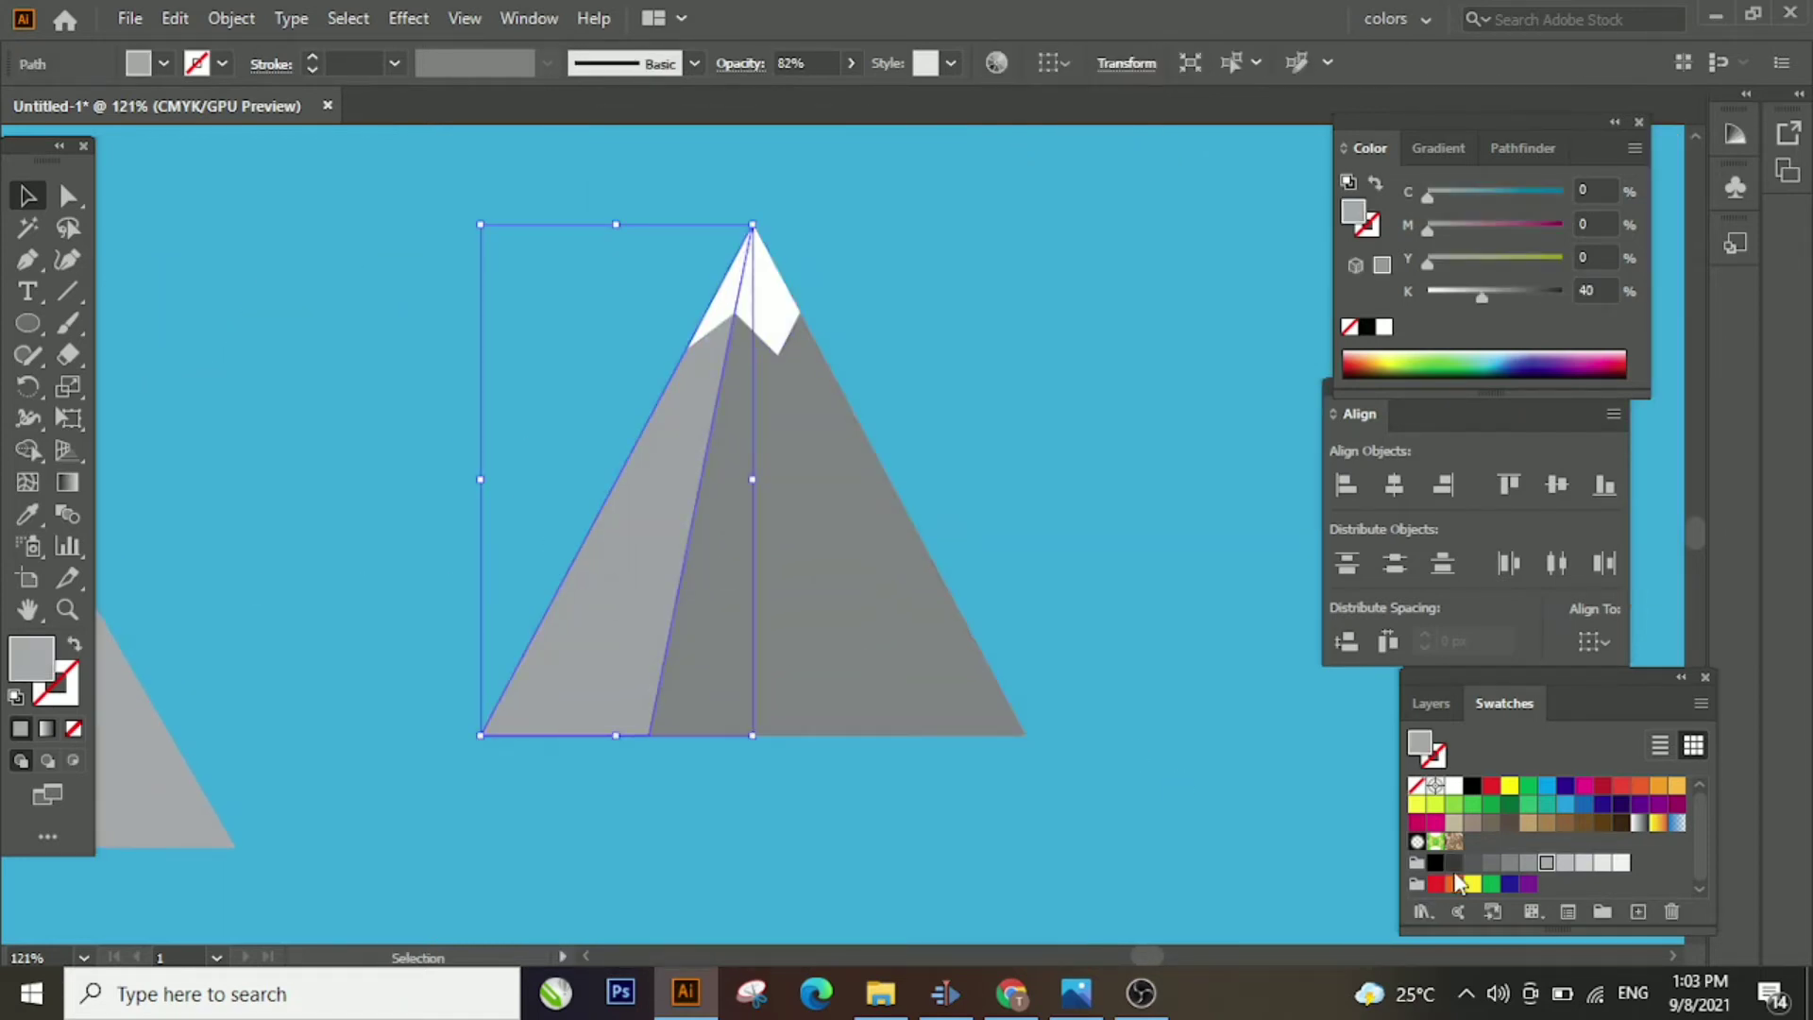
click(1472, 862)
click(985, 715)
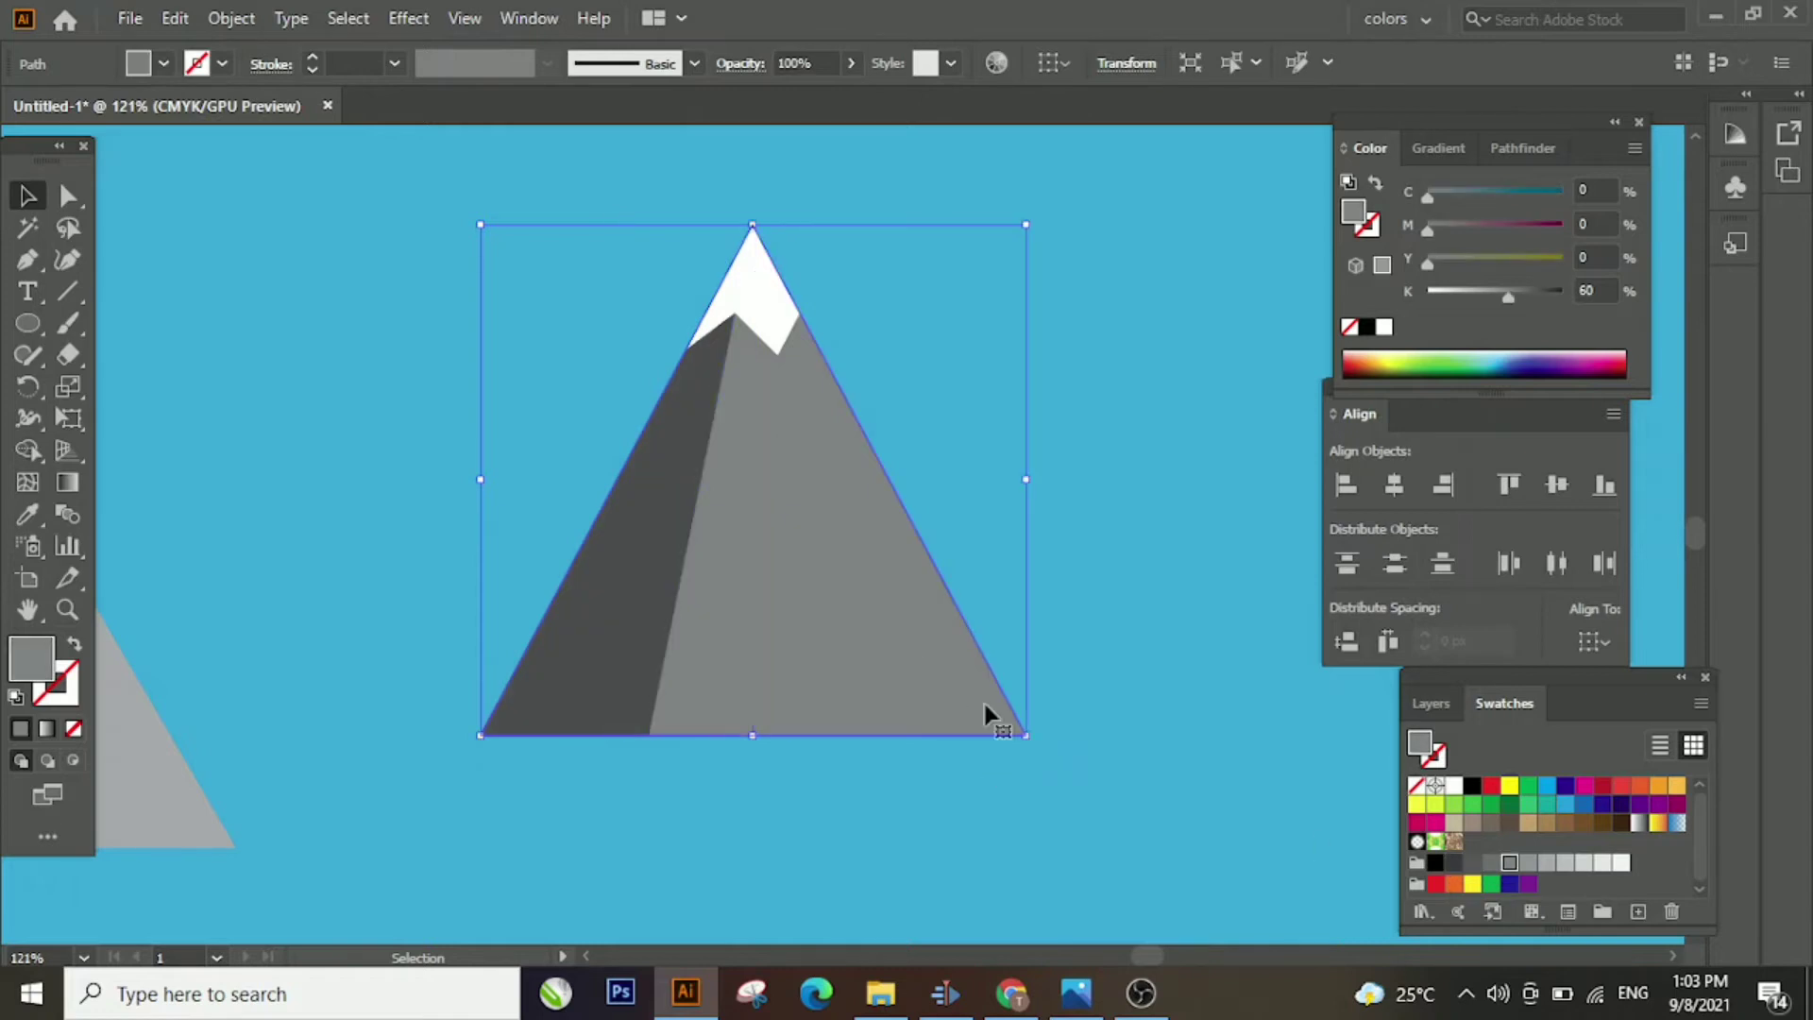
click(1476, 864)
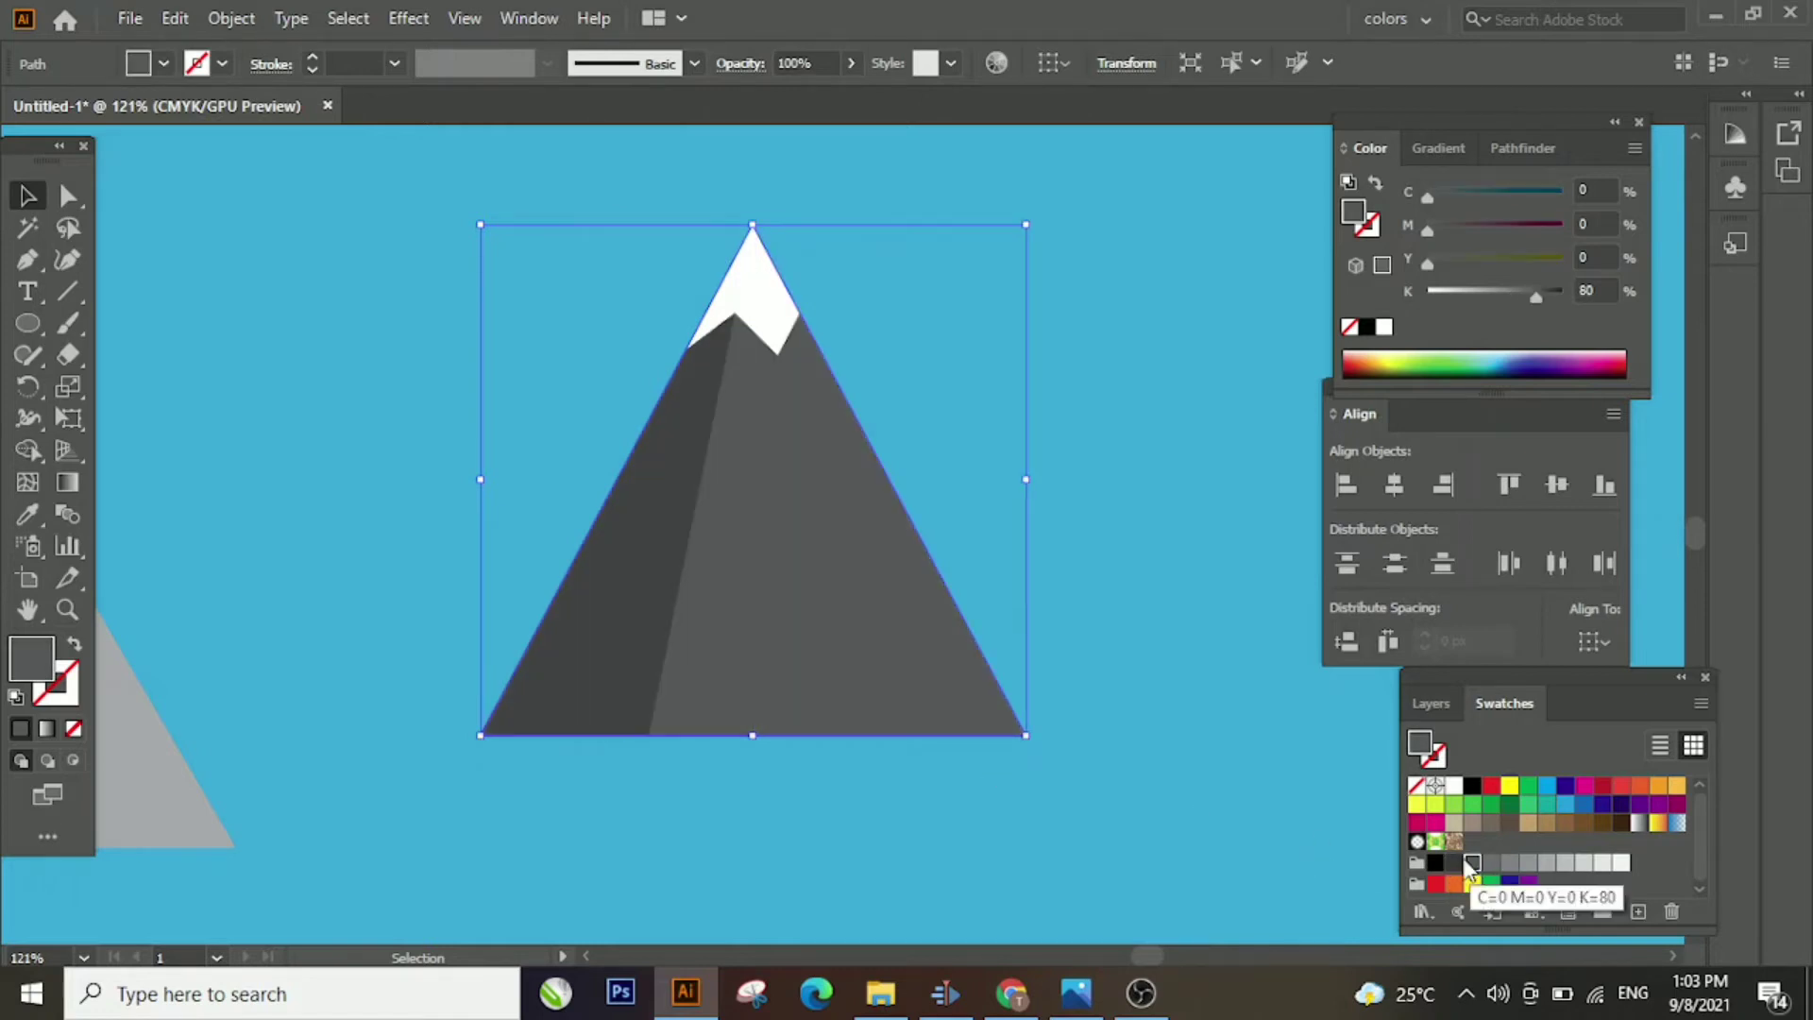
Lower the rightmost mountain's shading opacity to 68% and group the mountain's parts
click(624, 618)
click(851, 62)
drag(849, 98, 829, 97)
click(914, 328)
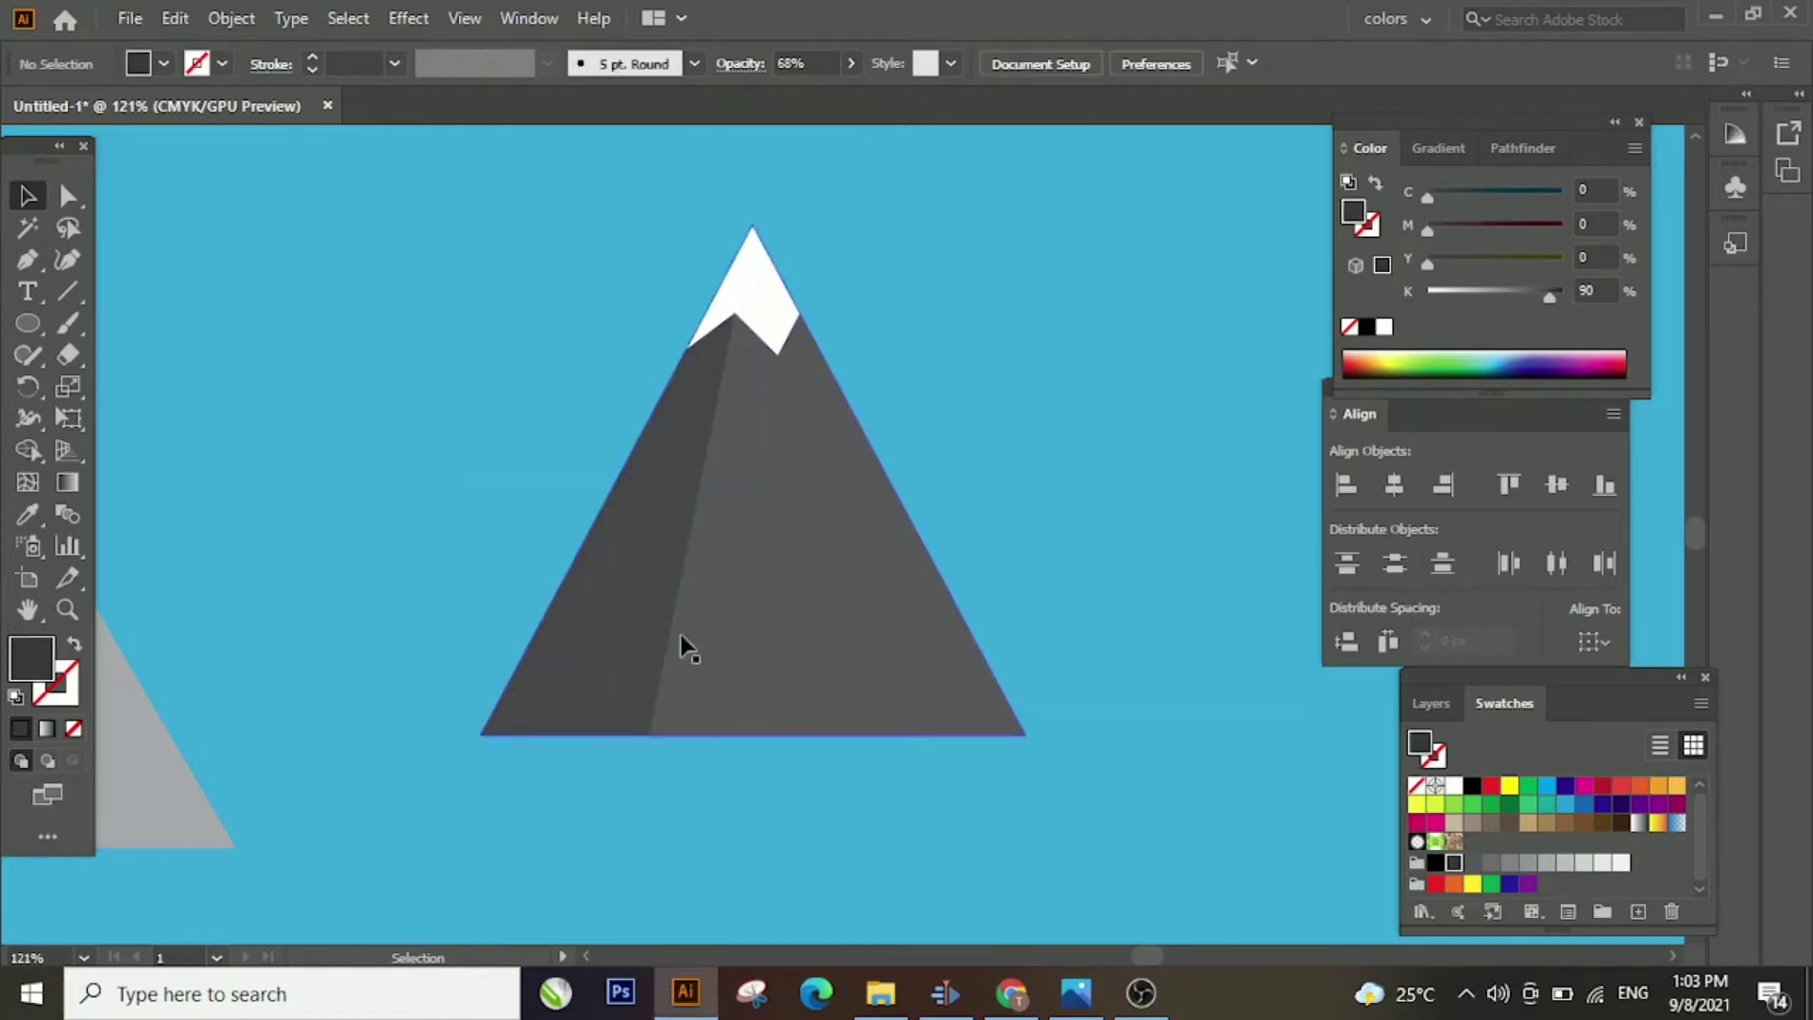
drag(473, 428, 762, 749)
right_click(762, 749)
click(882, 363)
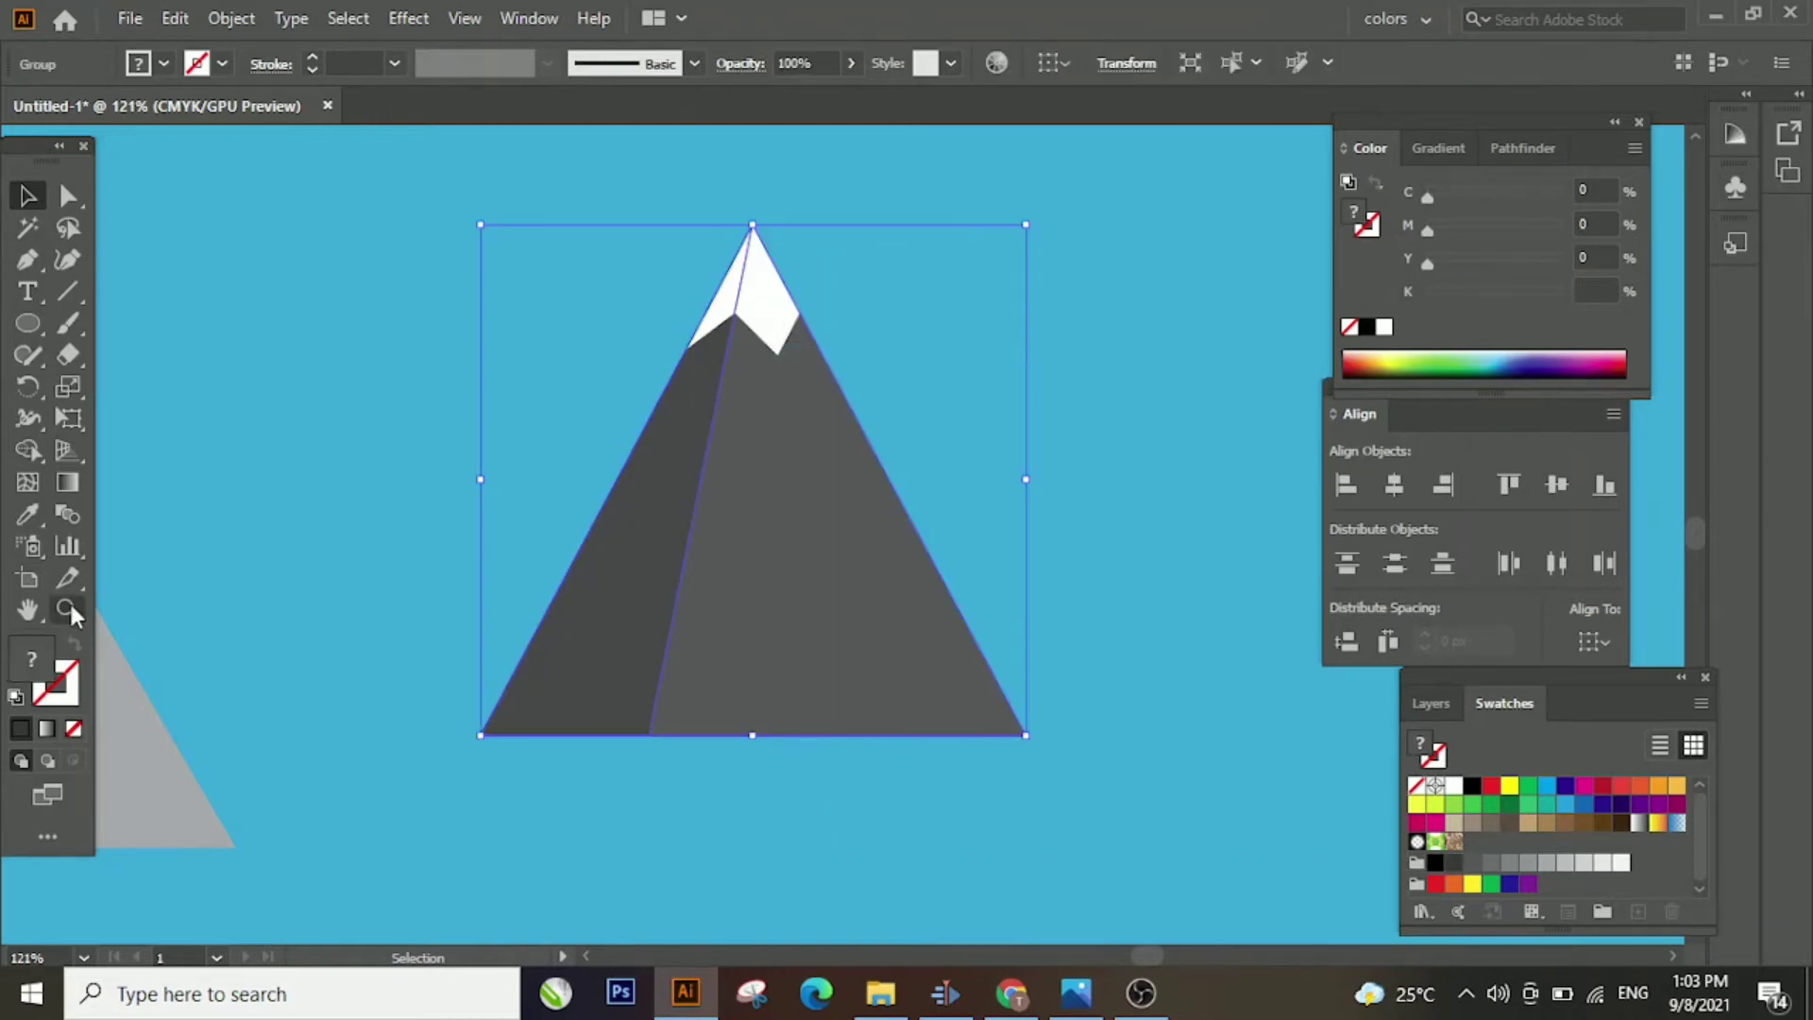
Try a long, flat green ellipse as the ground below the mountains and delete it
click(67, 609)
drag(616, 539, 353, 667)
click(844, 683)
drag(859, 672, 633, 714)
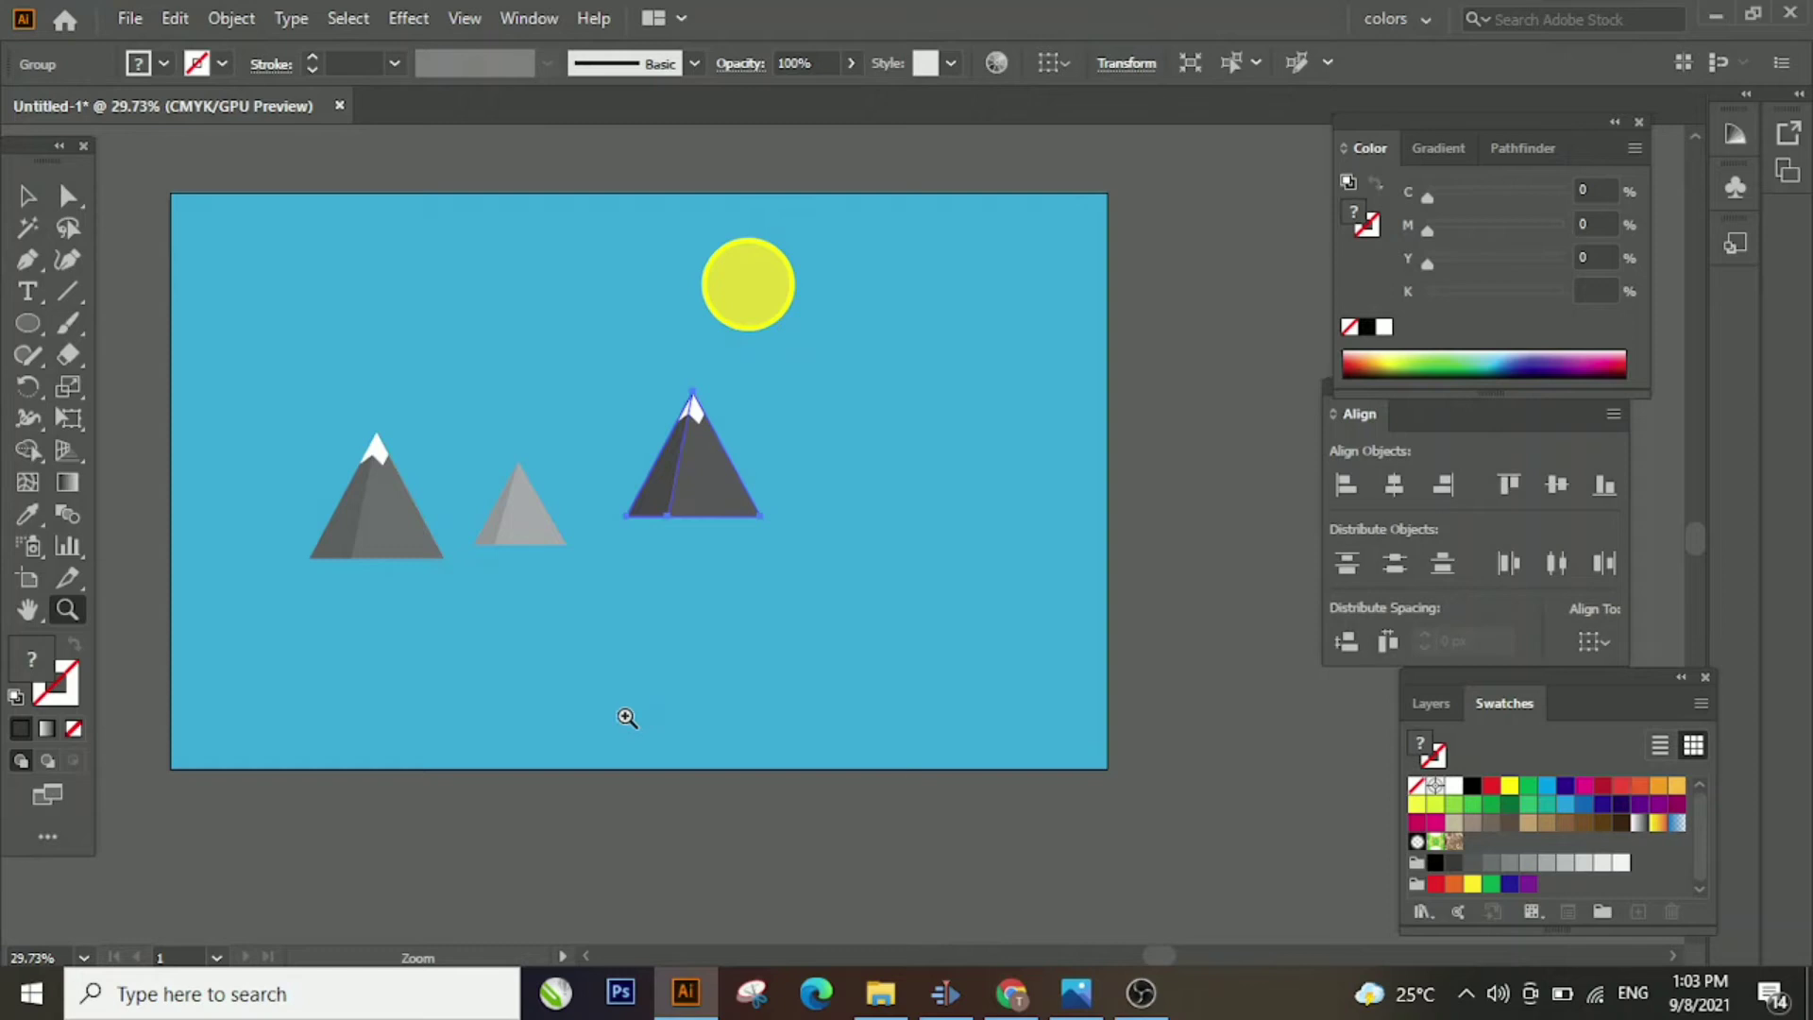
click(19, 331)
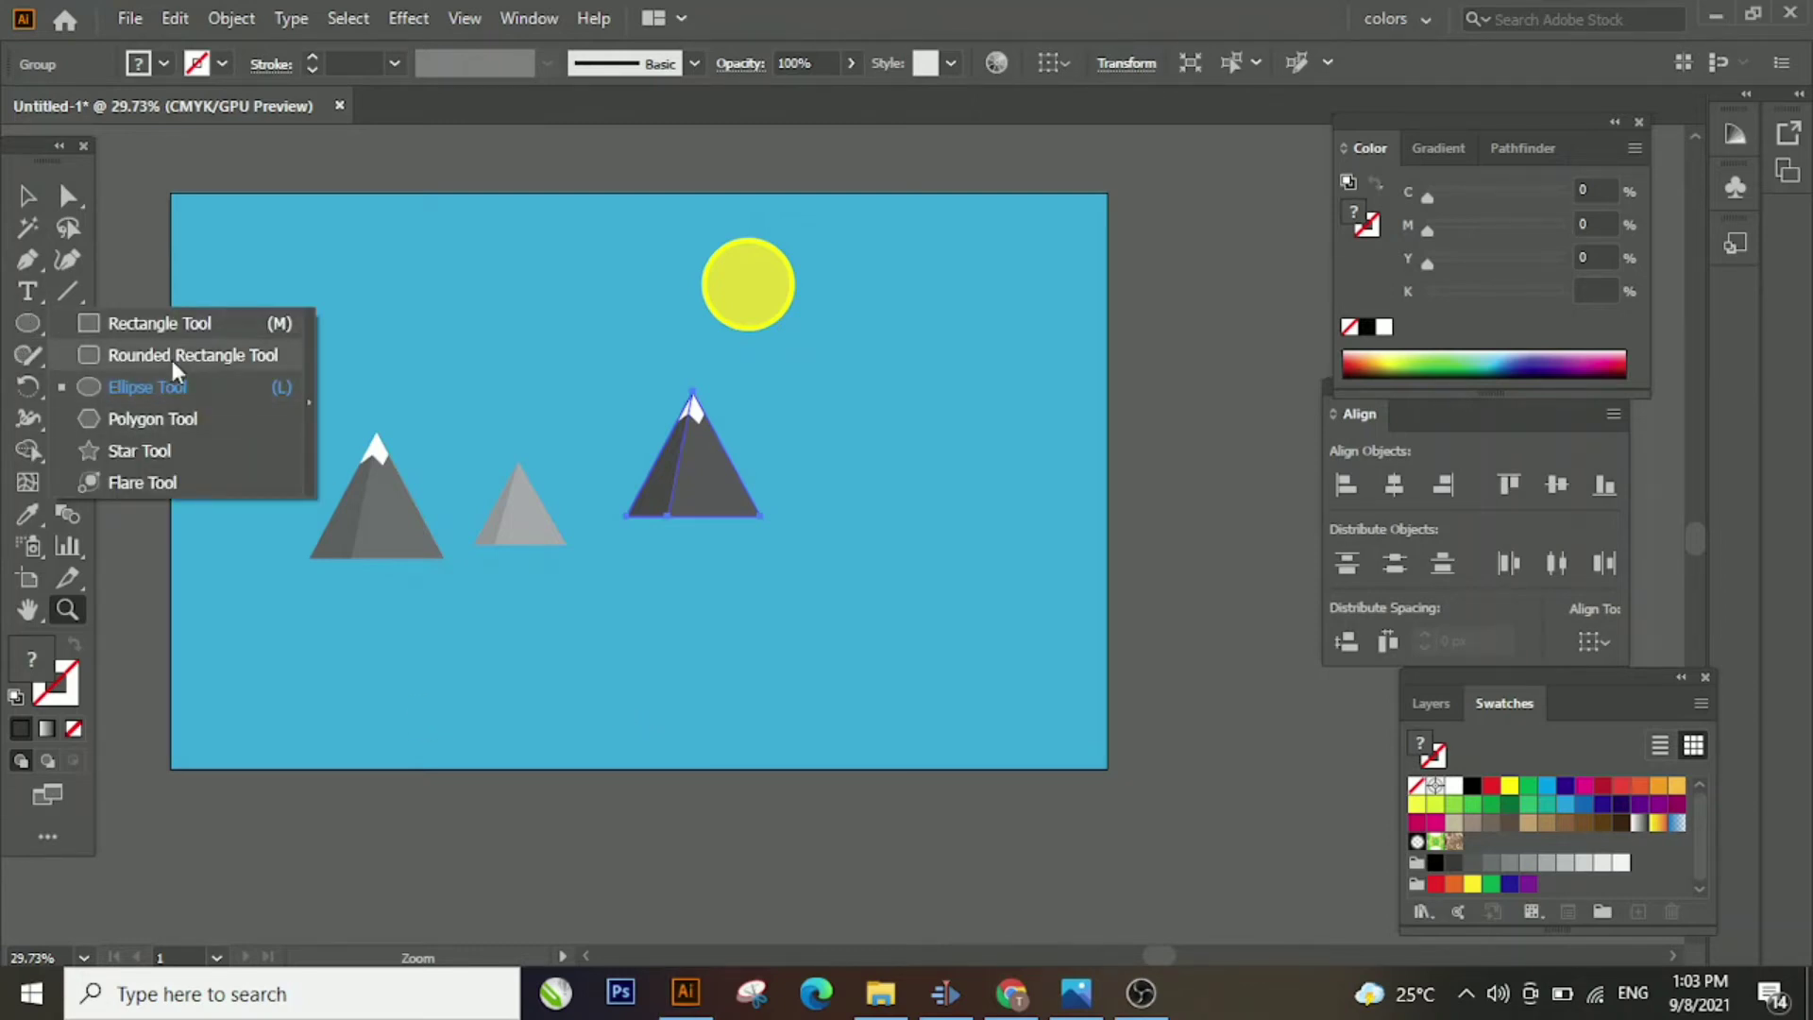
click(176, 386)
drag(417, 651, 1027, 674)
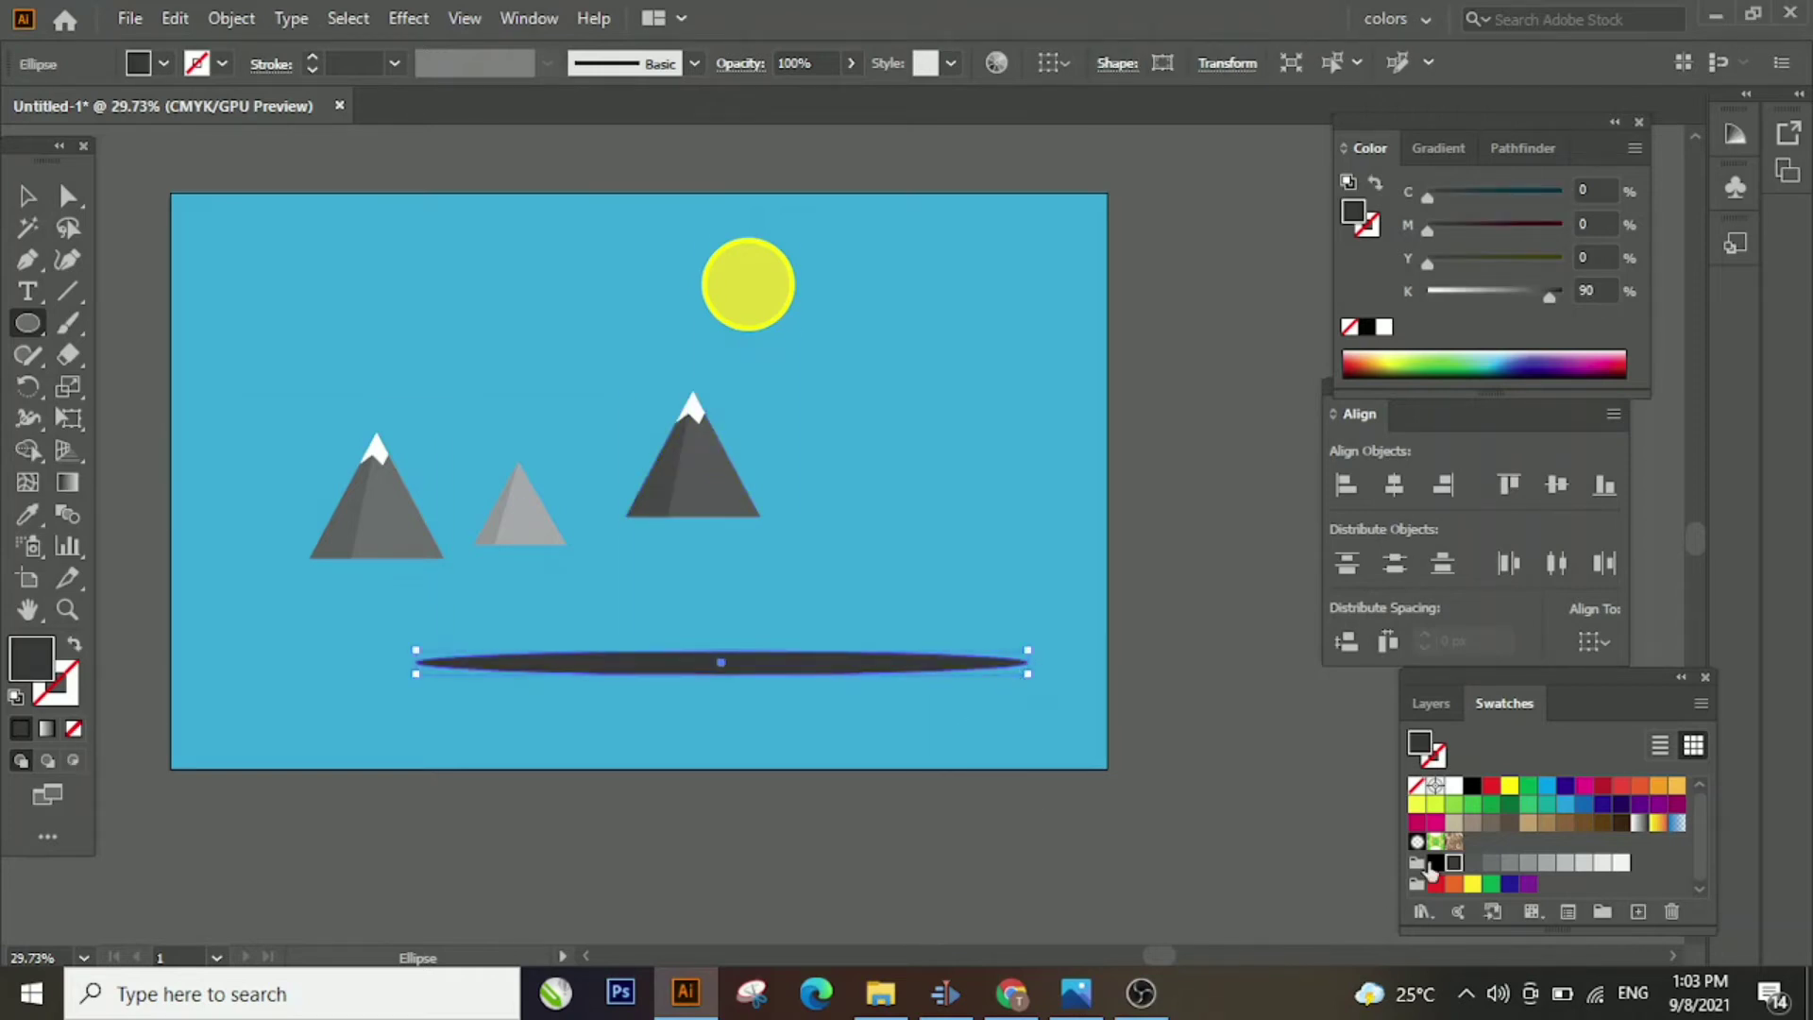
click(1530, 788)
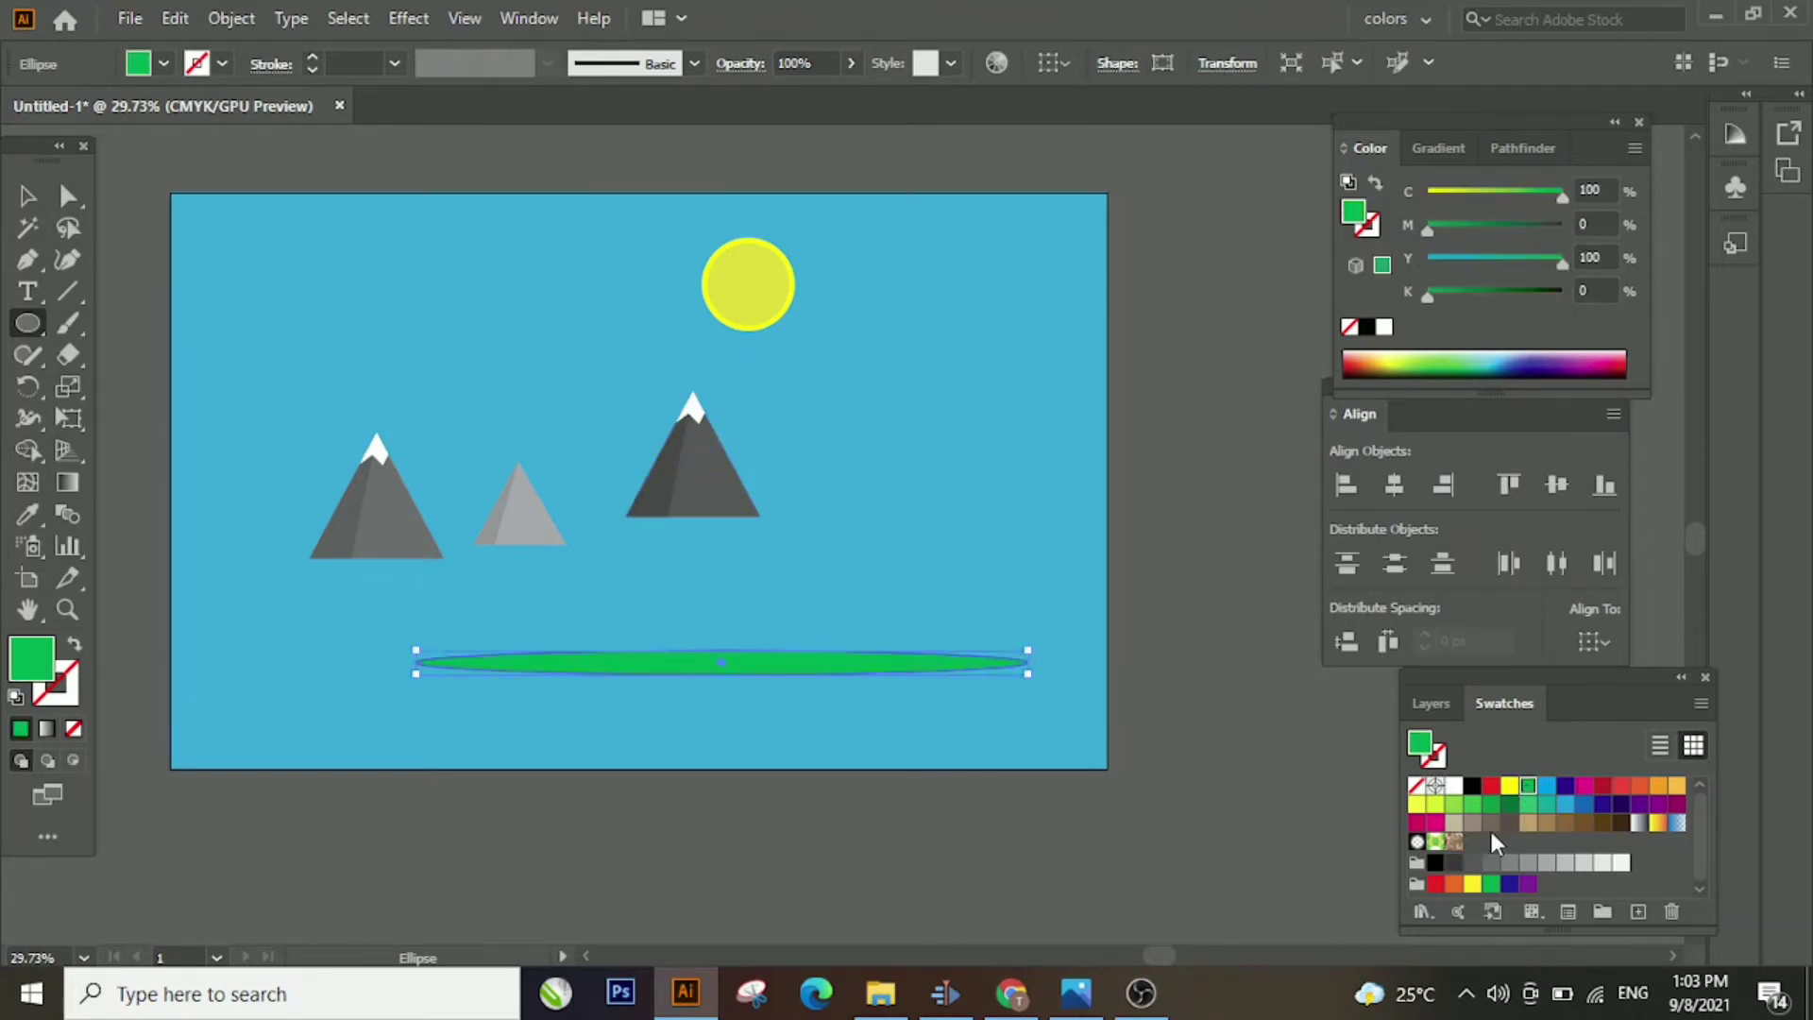
key(Delete)
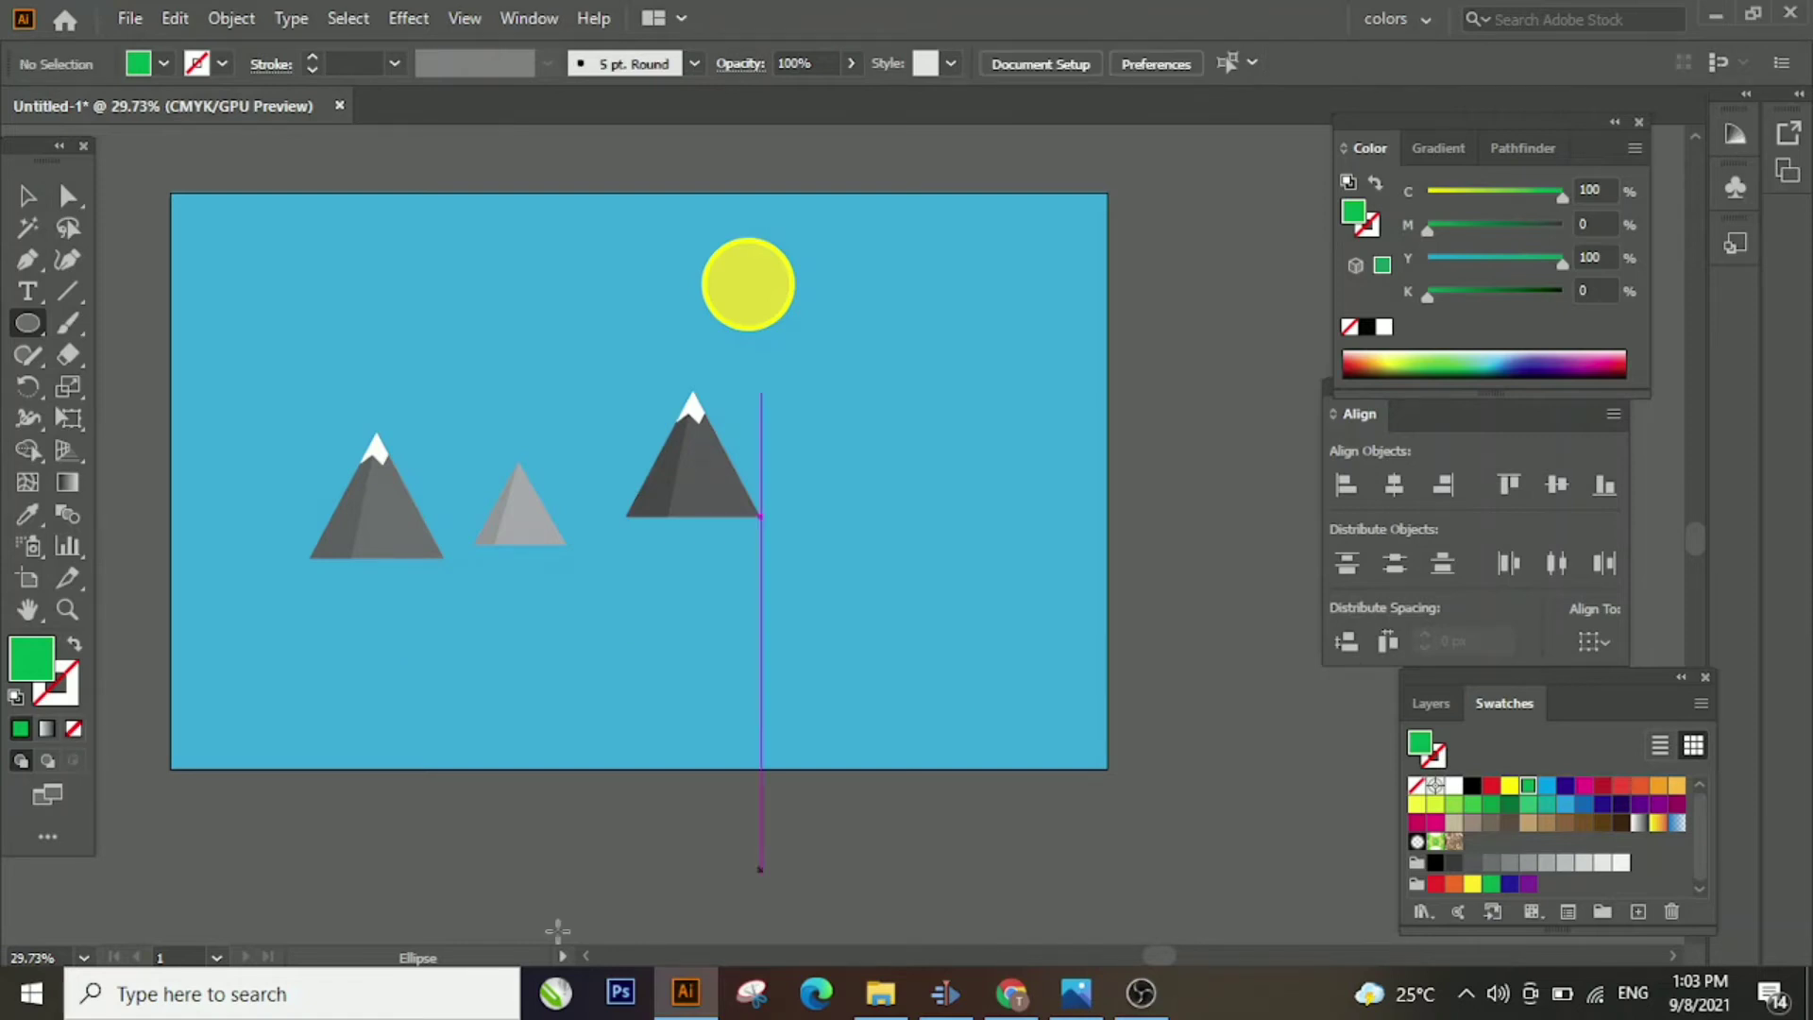
Draw a long, thin rounded rectangle filled light green (C=50, Y=100) as the ground and move it up closer to the mountains
drag(11, 329, 133, 356)
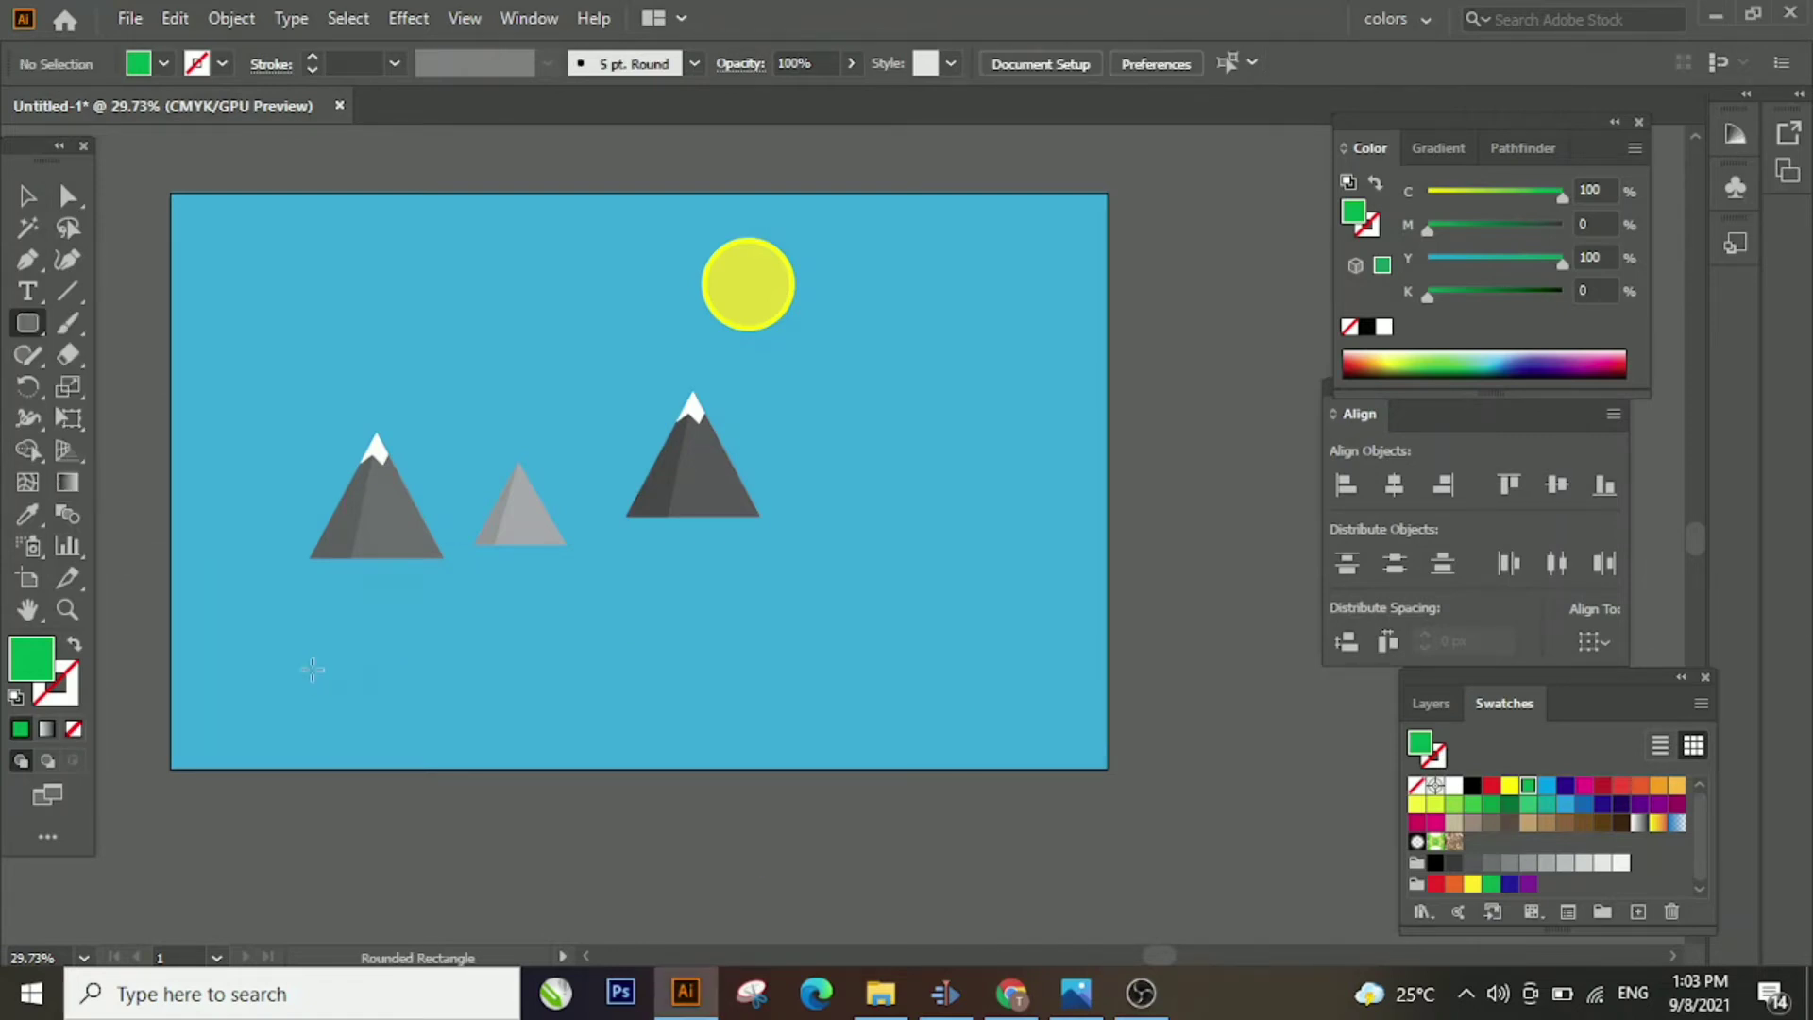
drag(304, 635, 1001, 652)
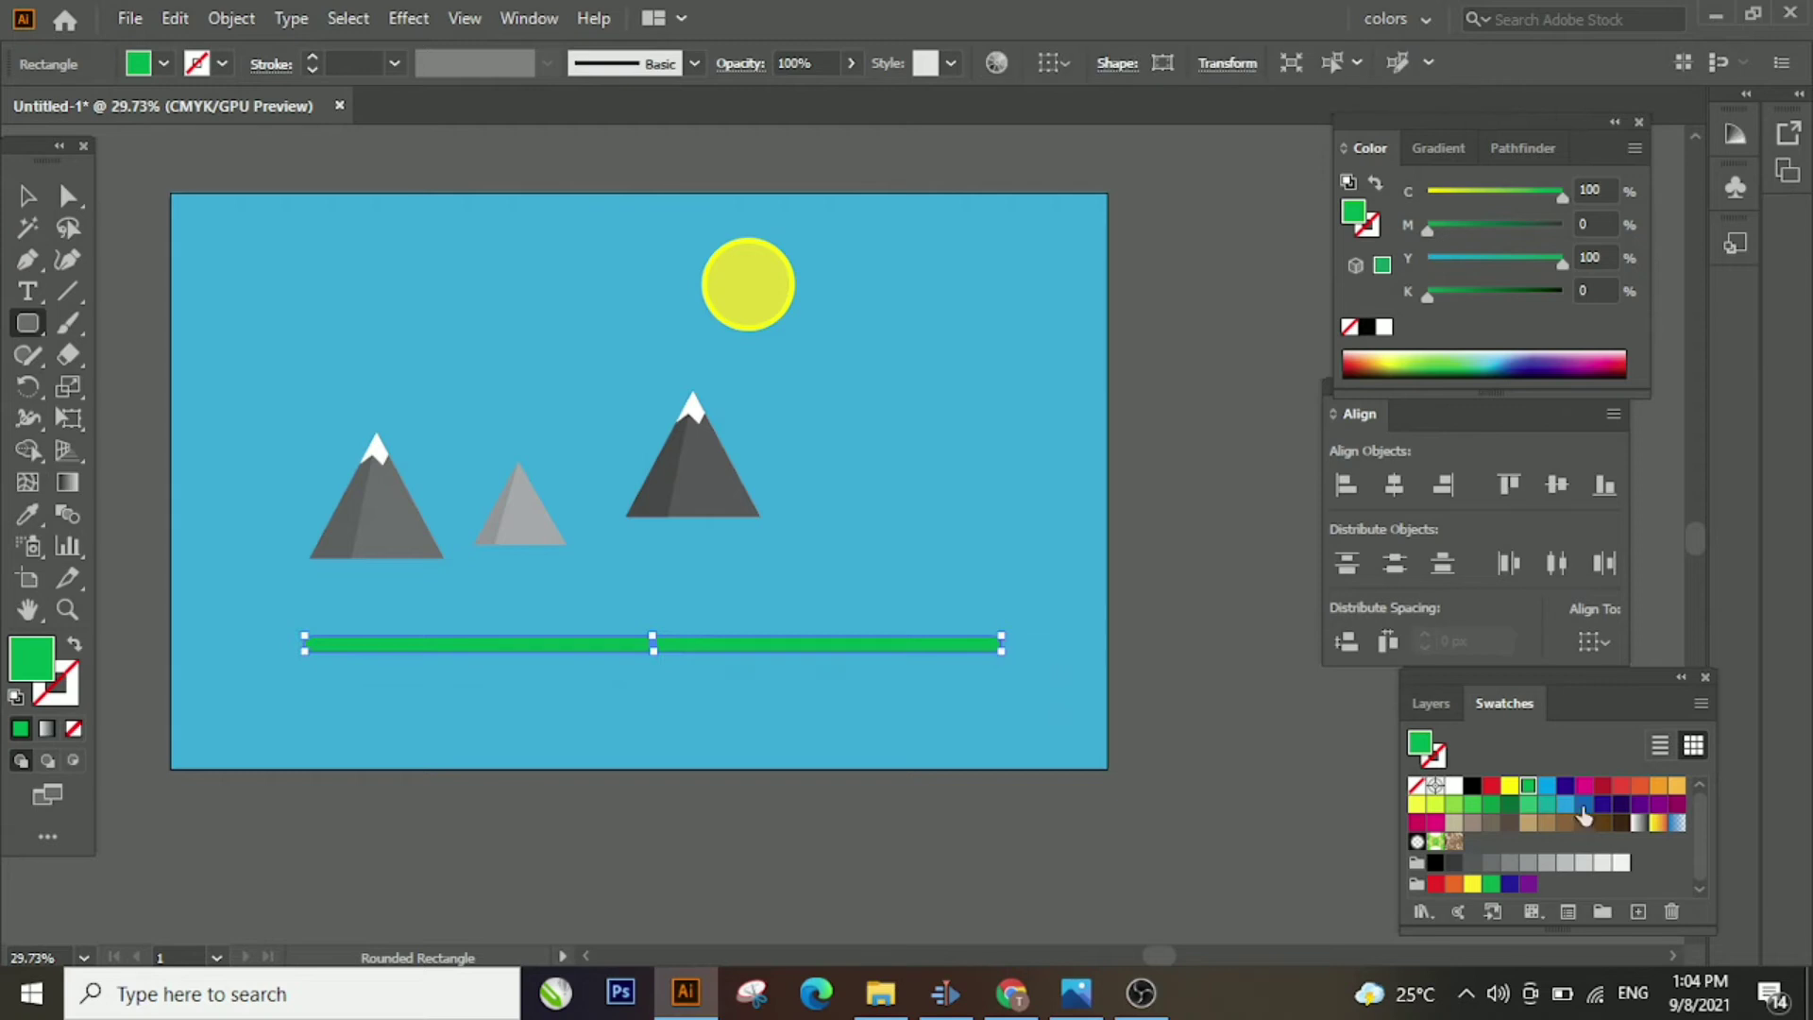
click(1454, 806)
click(1526, 805)
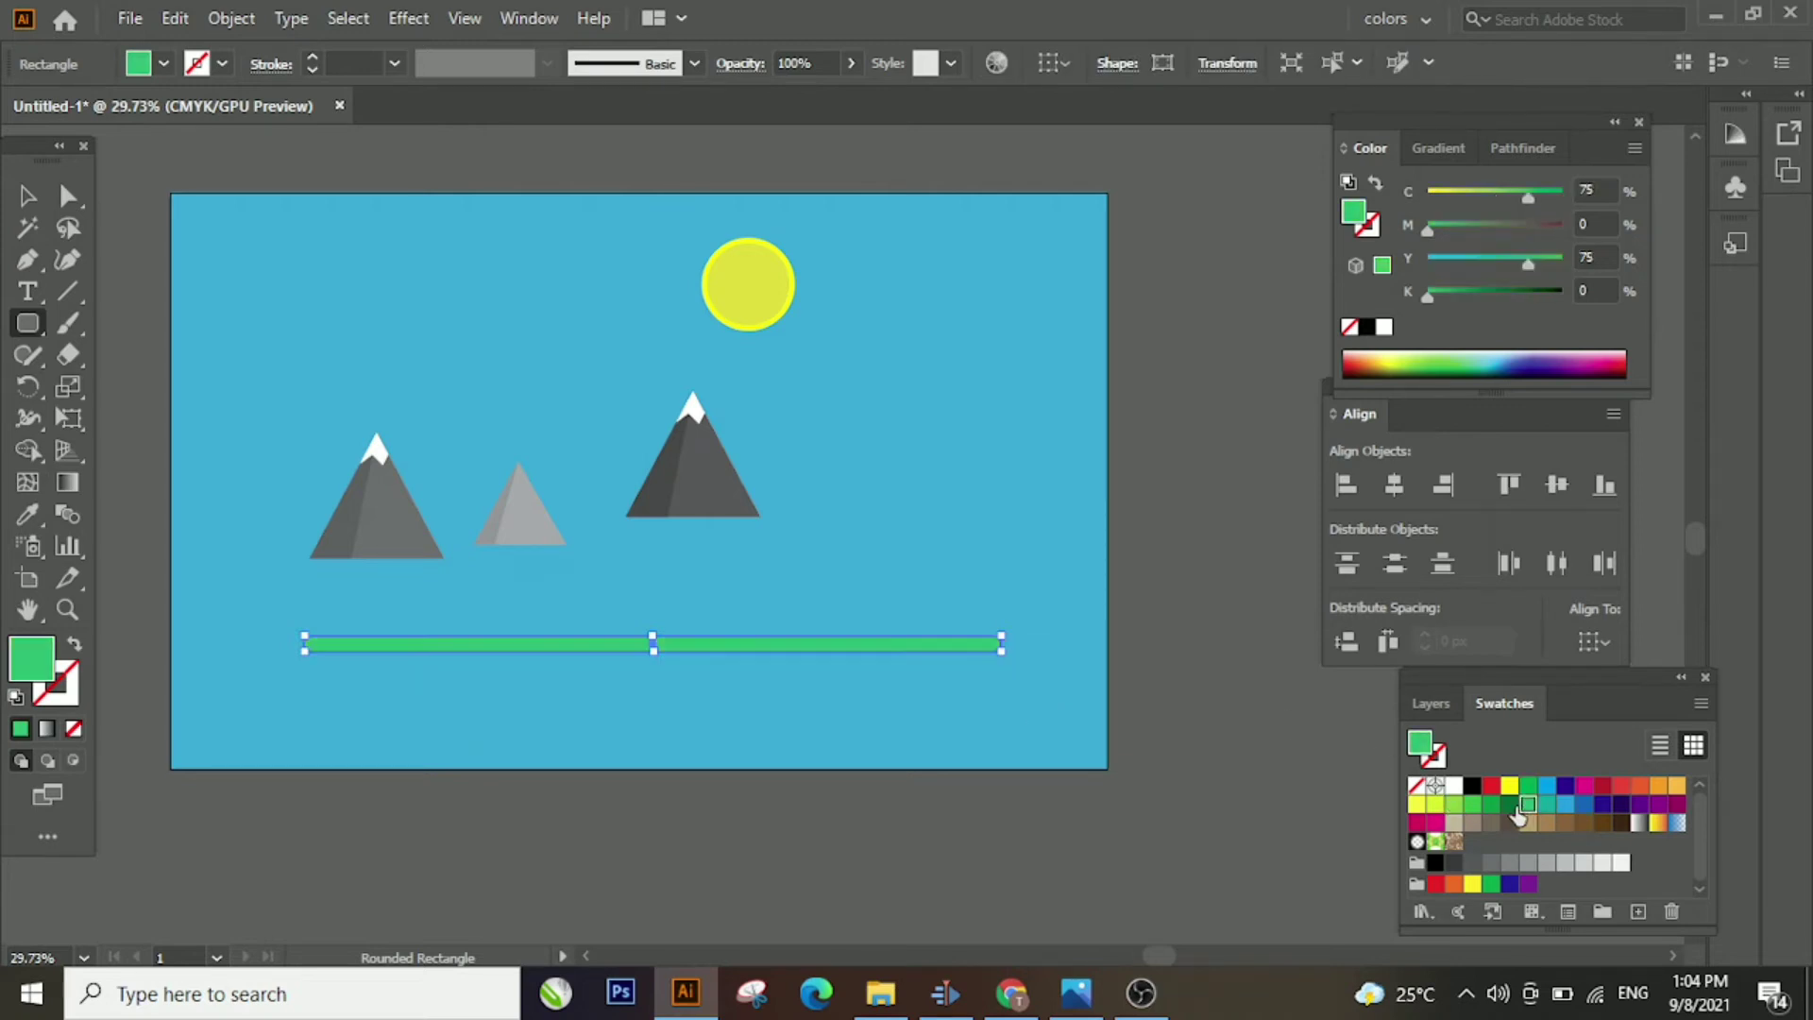
click(1454, 805)
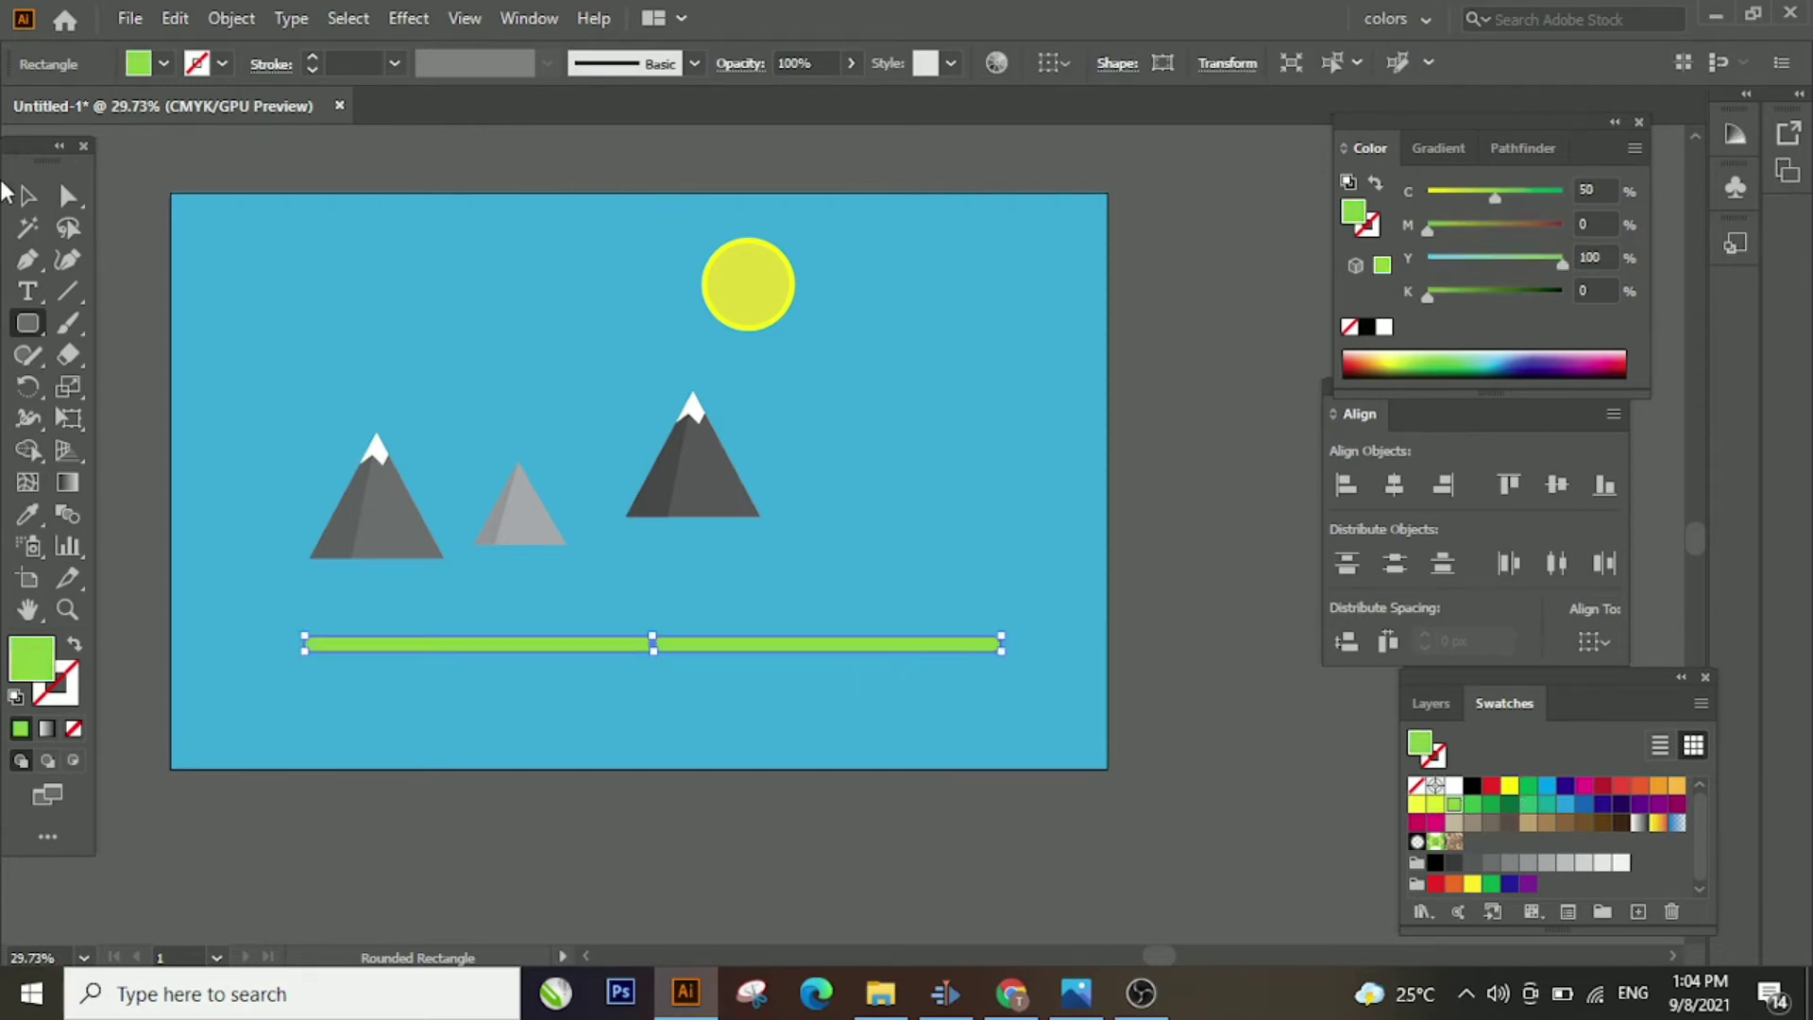
click(28, 196)
click(146, 324)
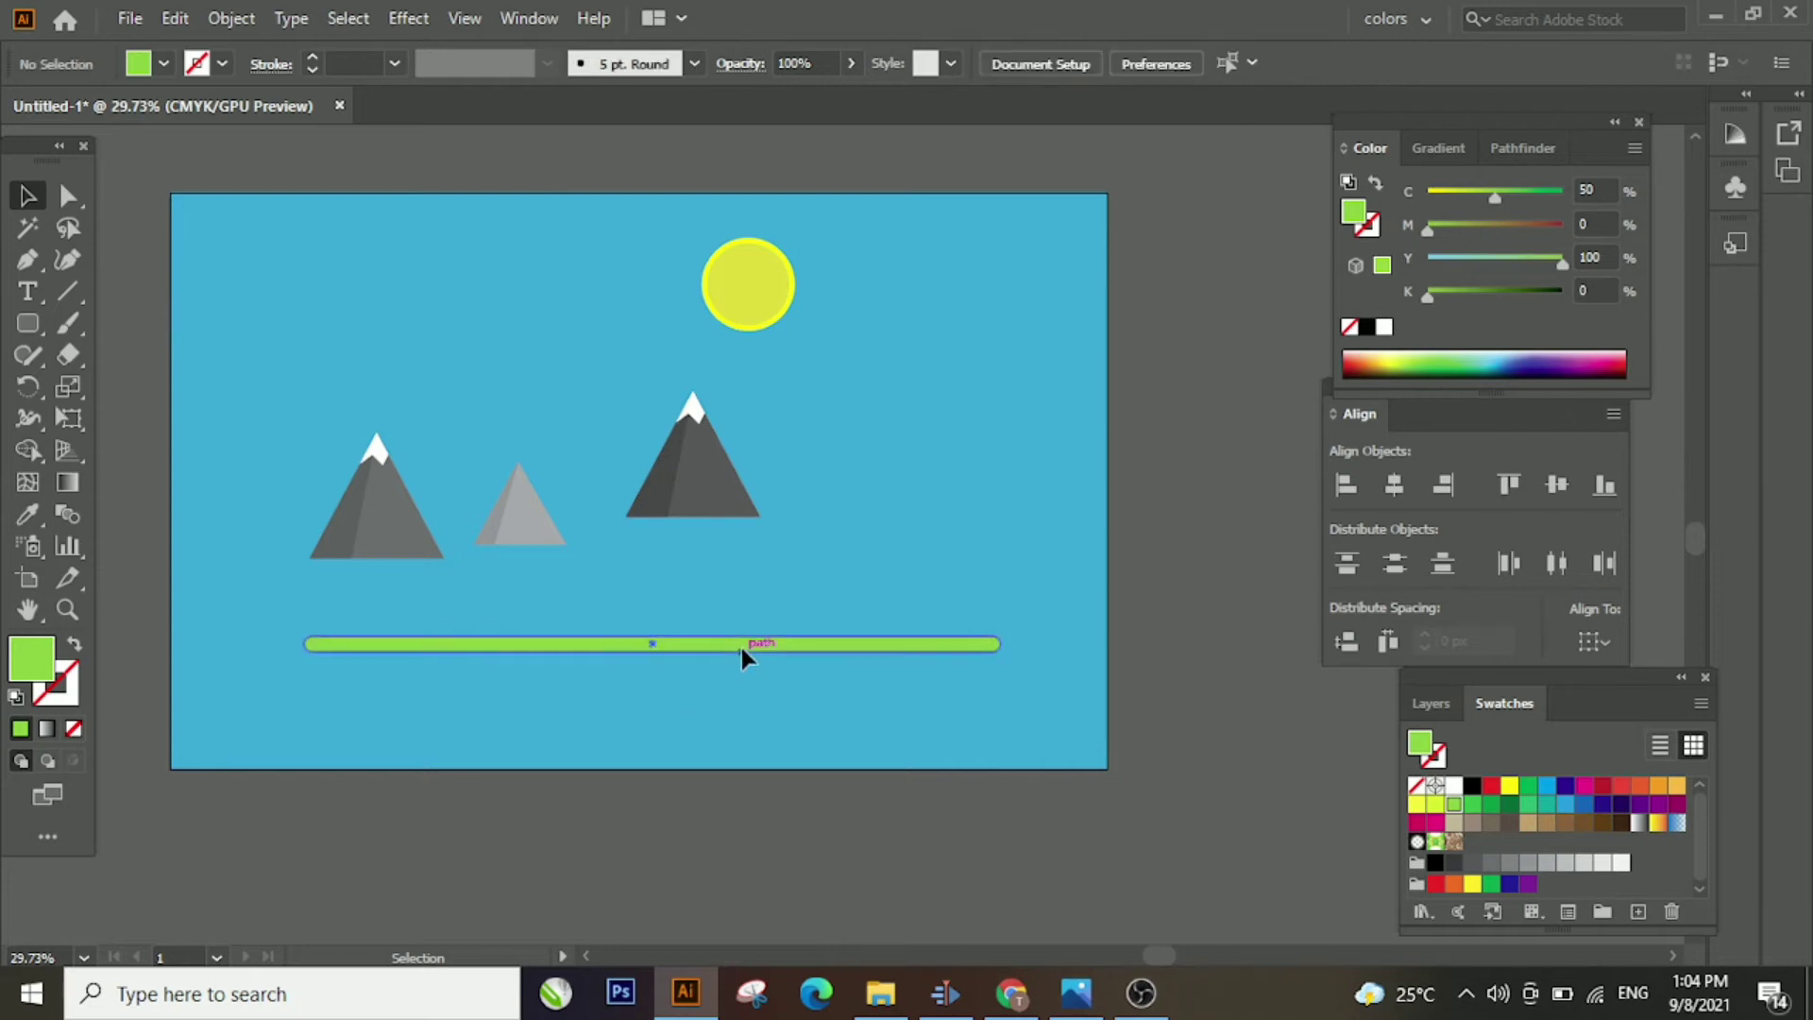
drag(742, 649, 697, 599)
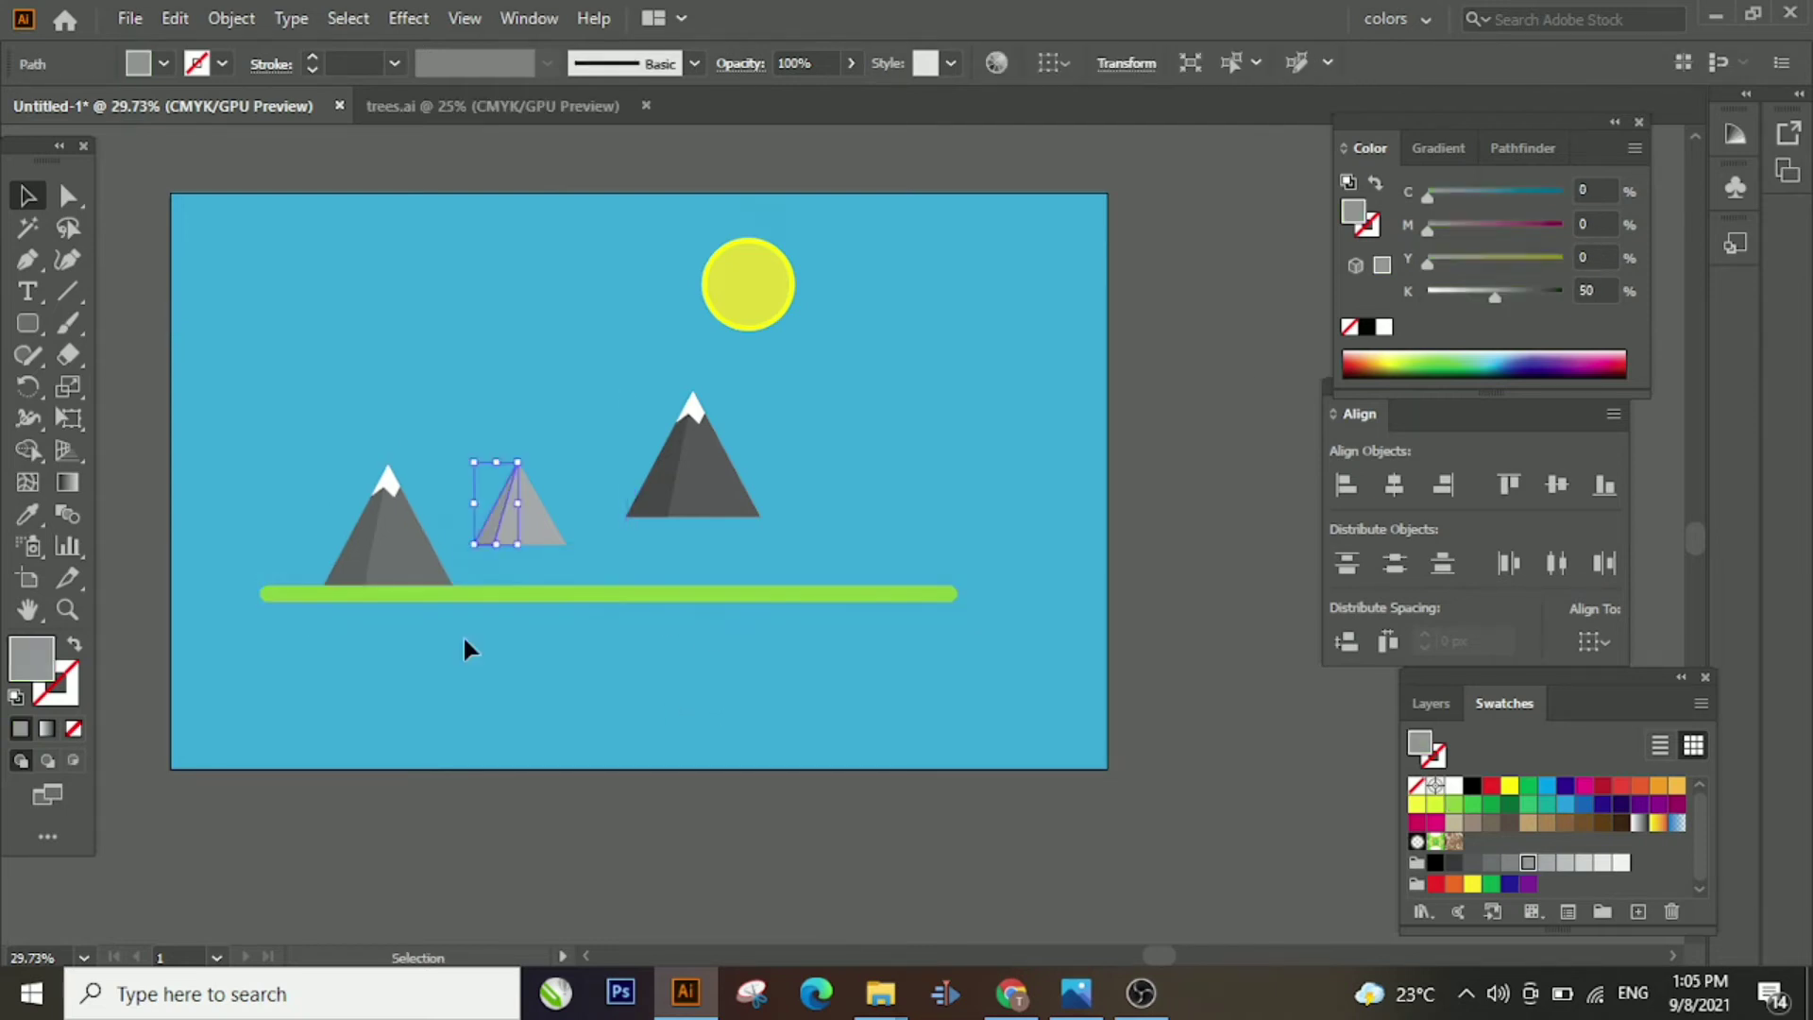
Group the small light gray mountain's parts and place it on the green strip, overlapping the right side of the left mountain
drag(584, 434, 493, 558)
right_click(562, 525)
click(634, 578)
drag(486, 563, 461, 599)
Group the darkest mountain together with its snow cap and place it on the green strip near the strip's right end
drag(674, 481, 672, 554)
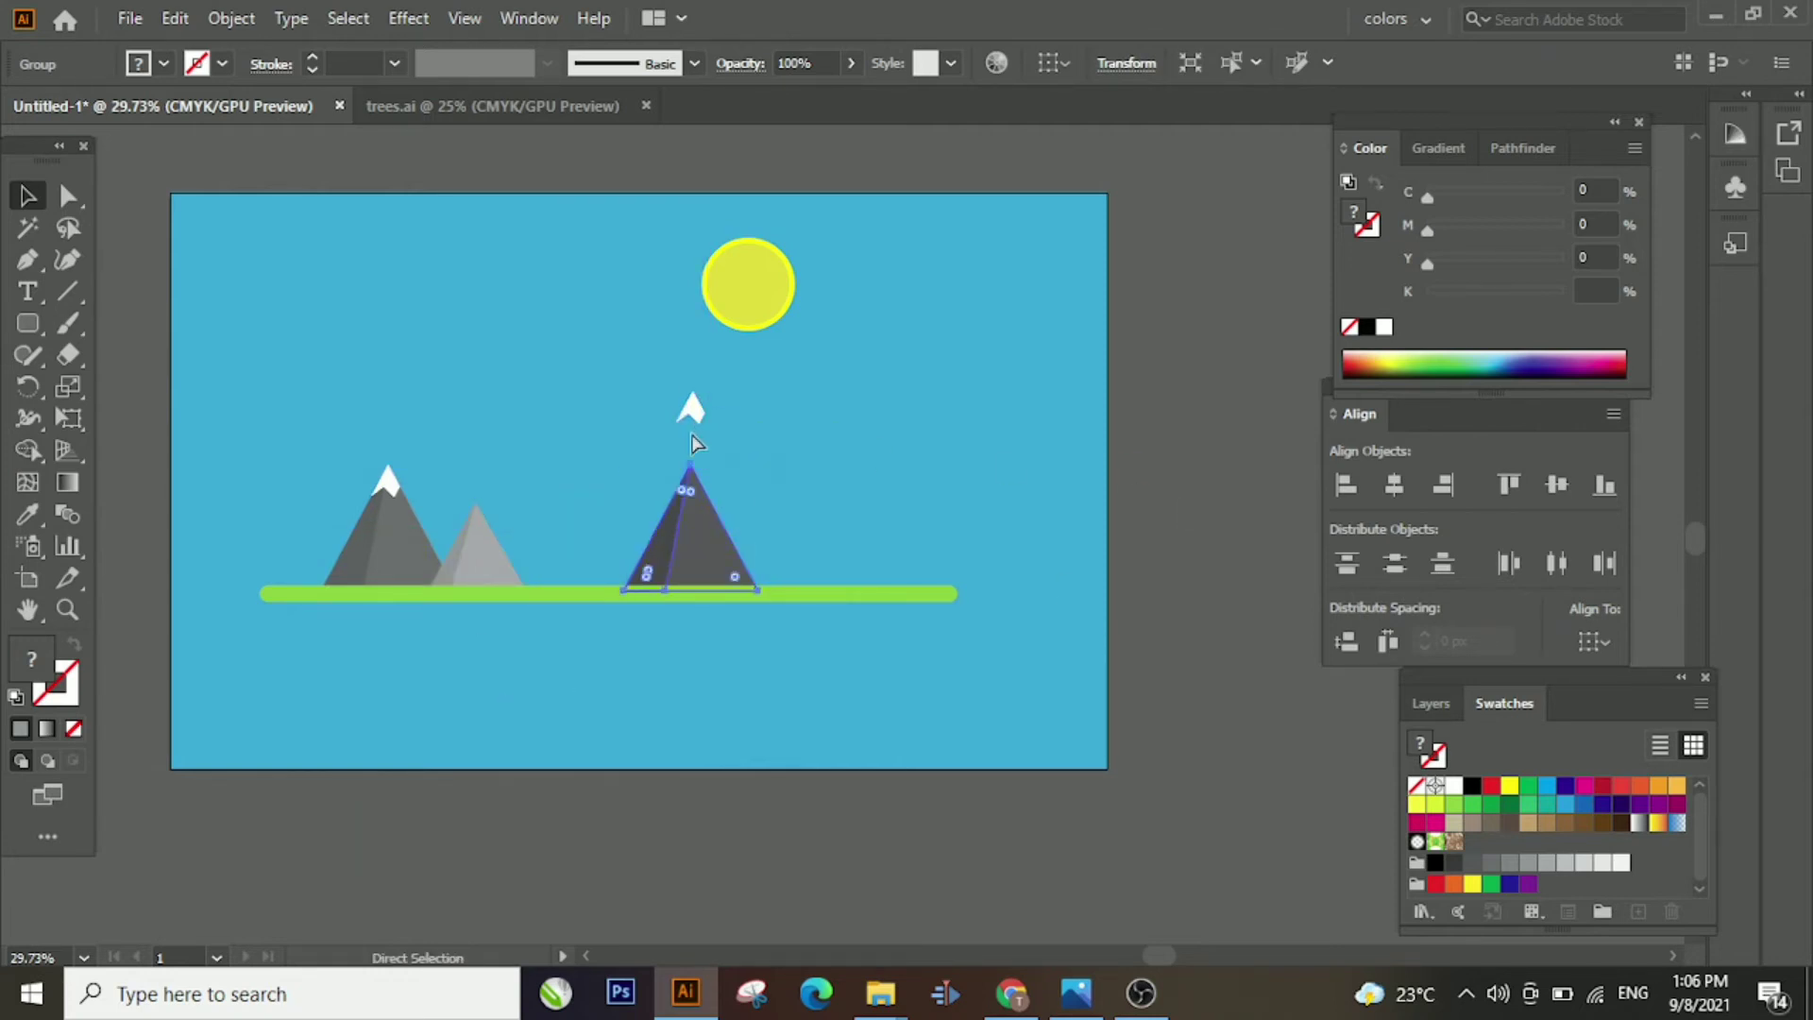
key(ctrl+z)
drag(564, 364, 829, 512)
right_click(830, 514)
click(902, 715)
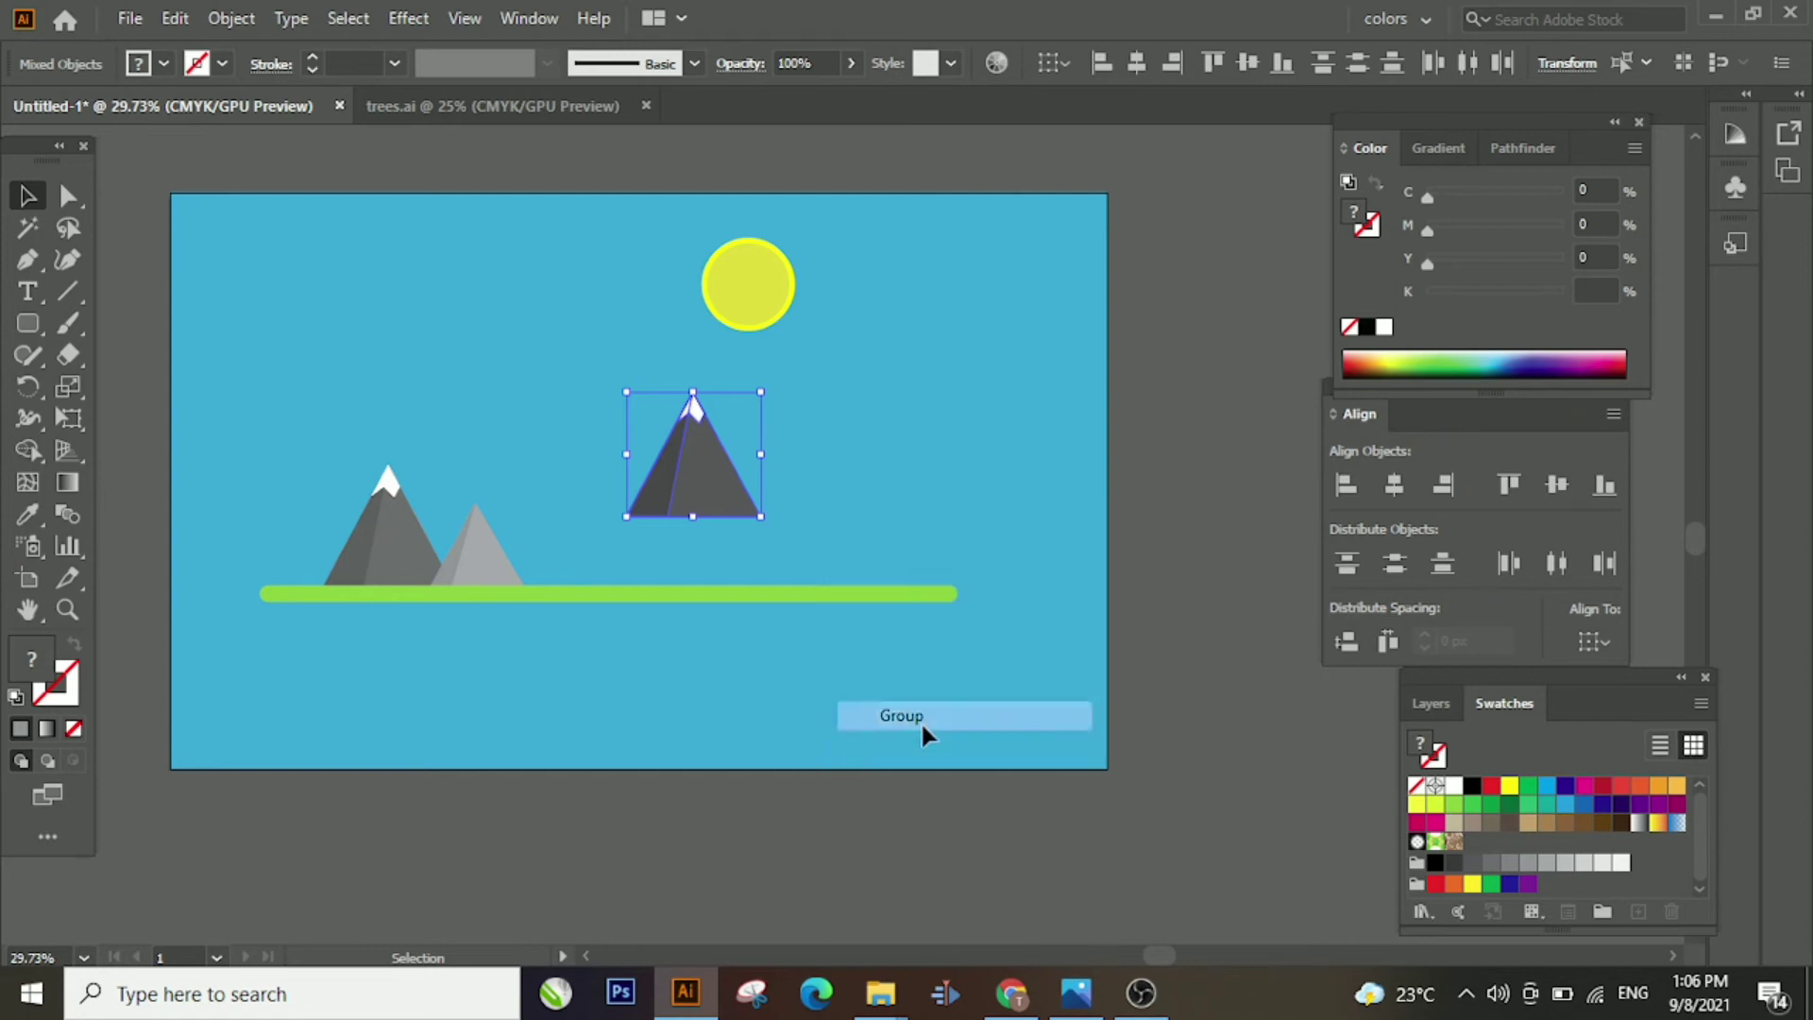
drag(665, 439, 619, 525)
click(1197, 520)
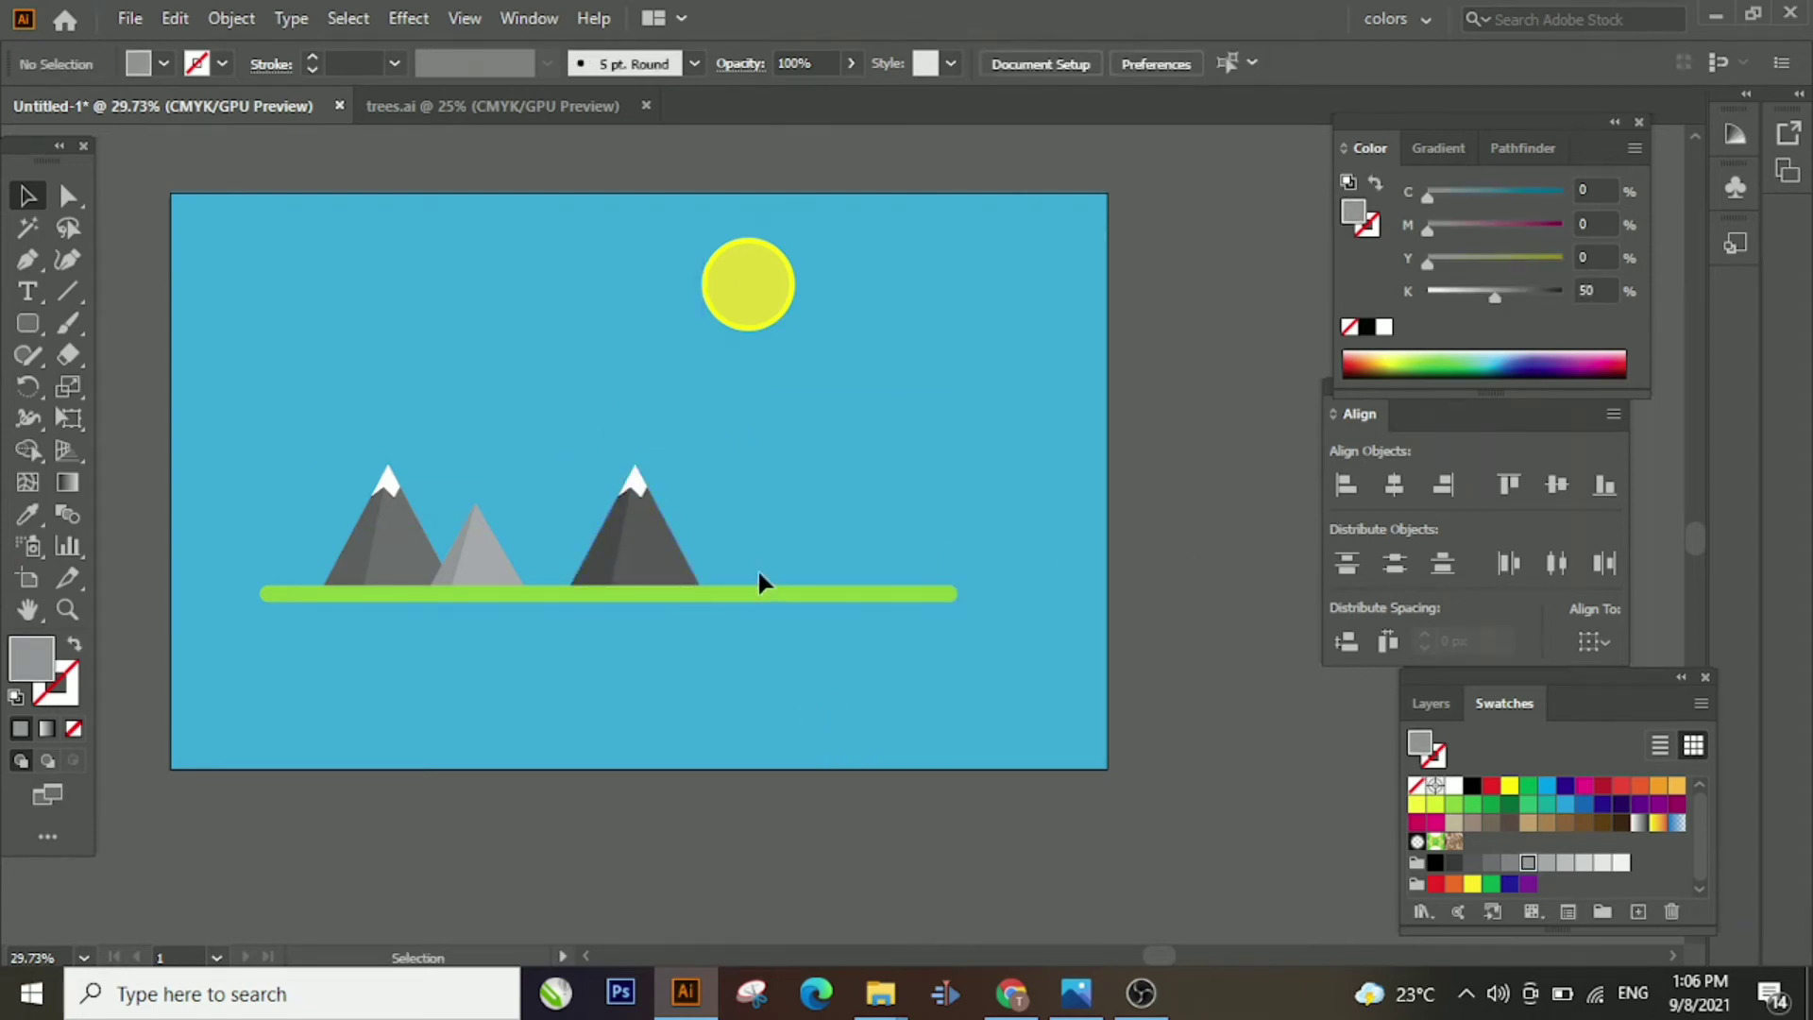
drag(609, 525, 836, 523)
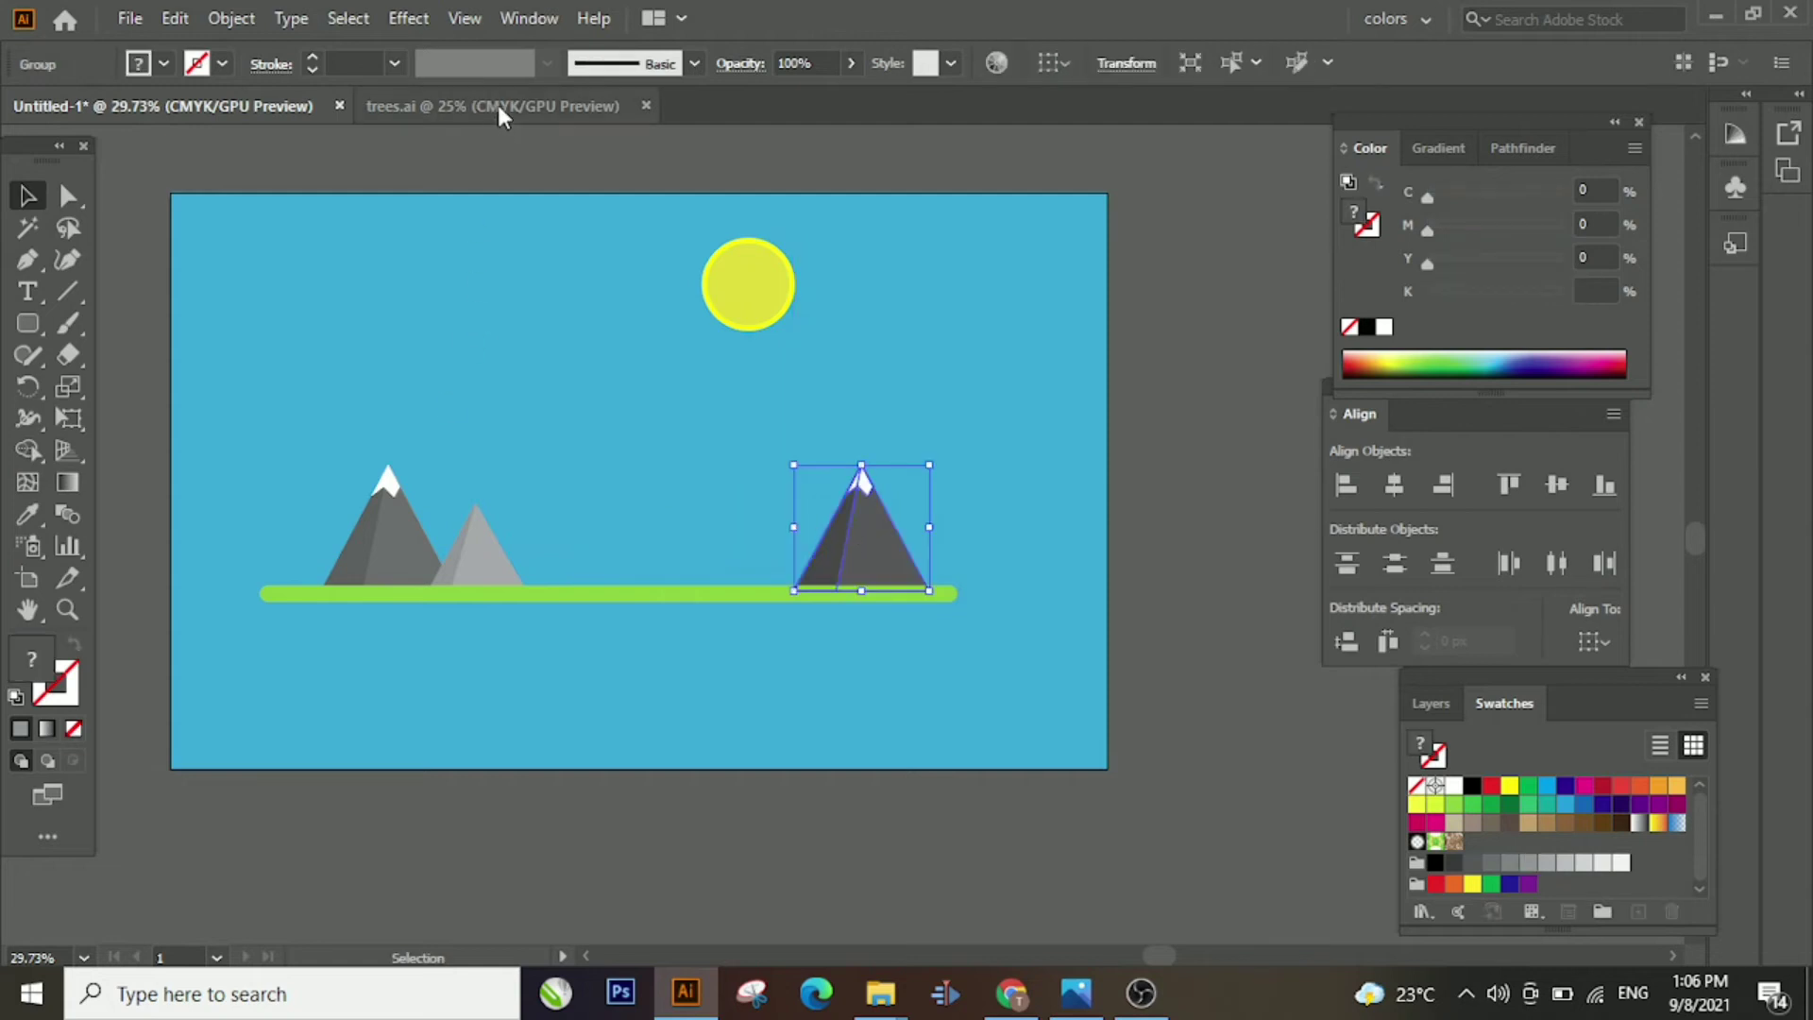
Switch to the trees.ai document and ungroup its artwork into separate elements
click(496, 106)
right_click(755, 531)
click(690, 458)
right_click(689, 460)
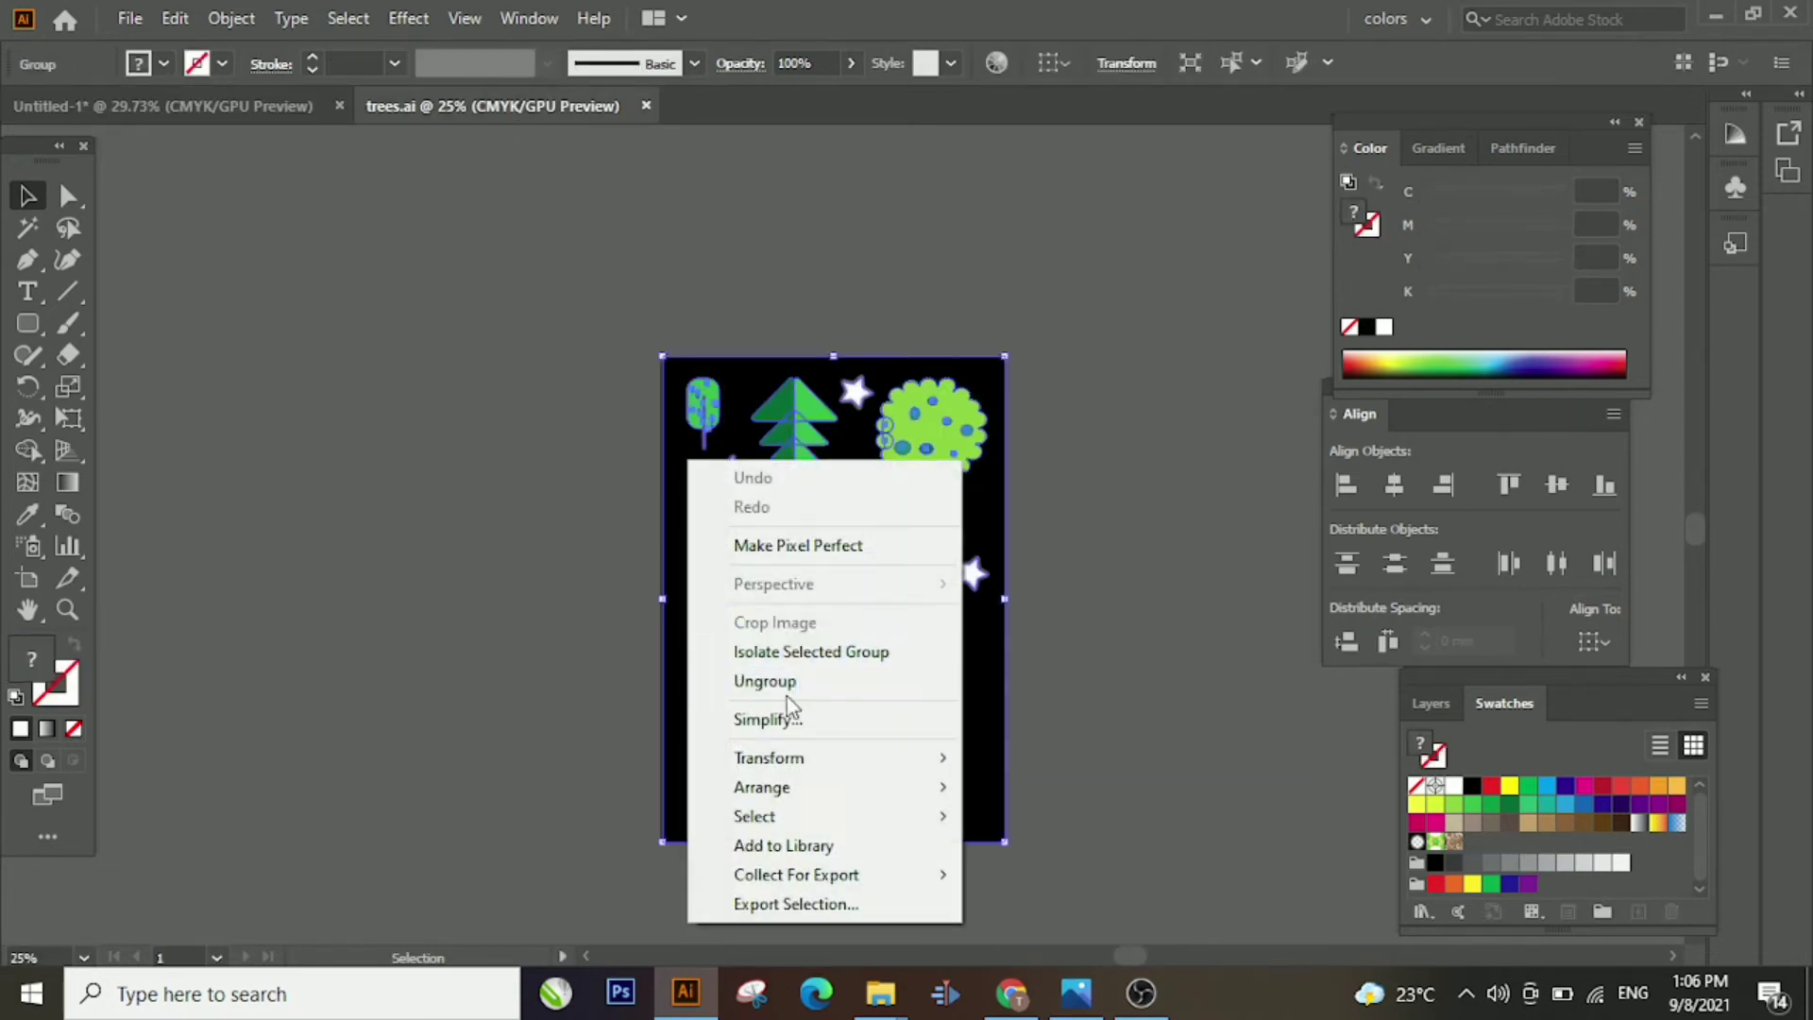
click(786, 695)
click(1145, 526)
Bring the triangular tree, the small rounded-crown tree and the thin branching tree from trees.ai into the landscape between the mountains
click(274, 106)
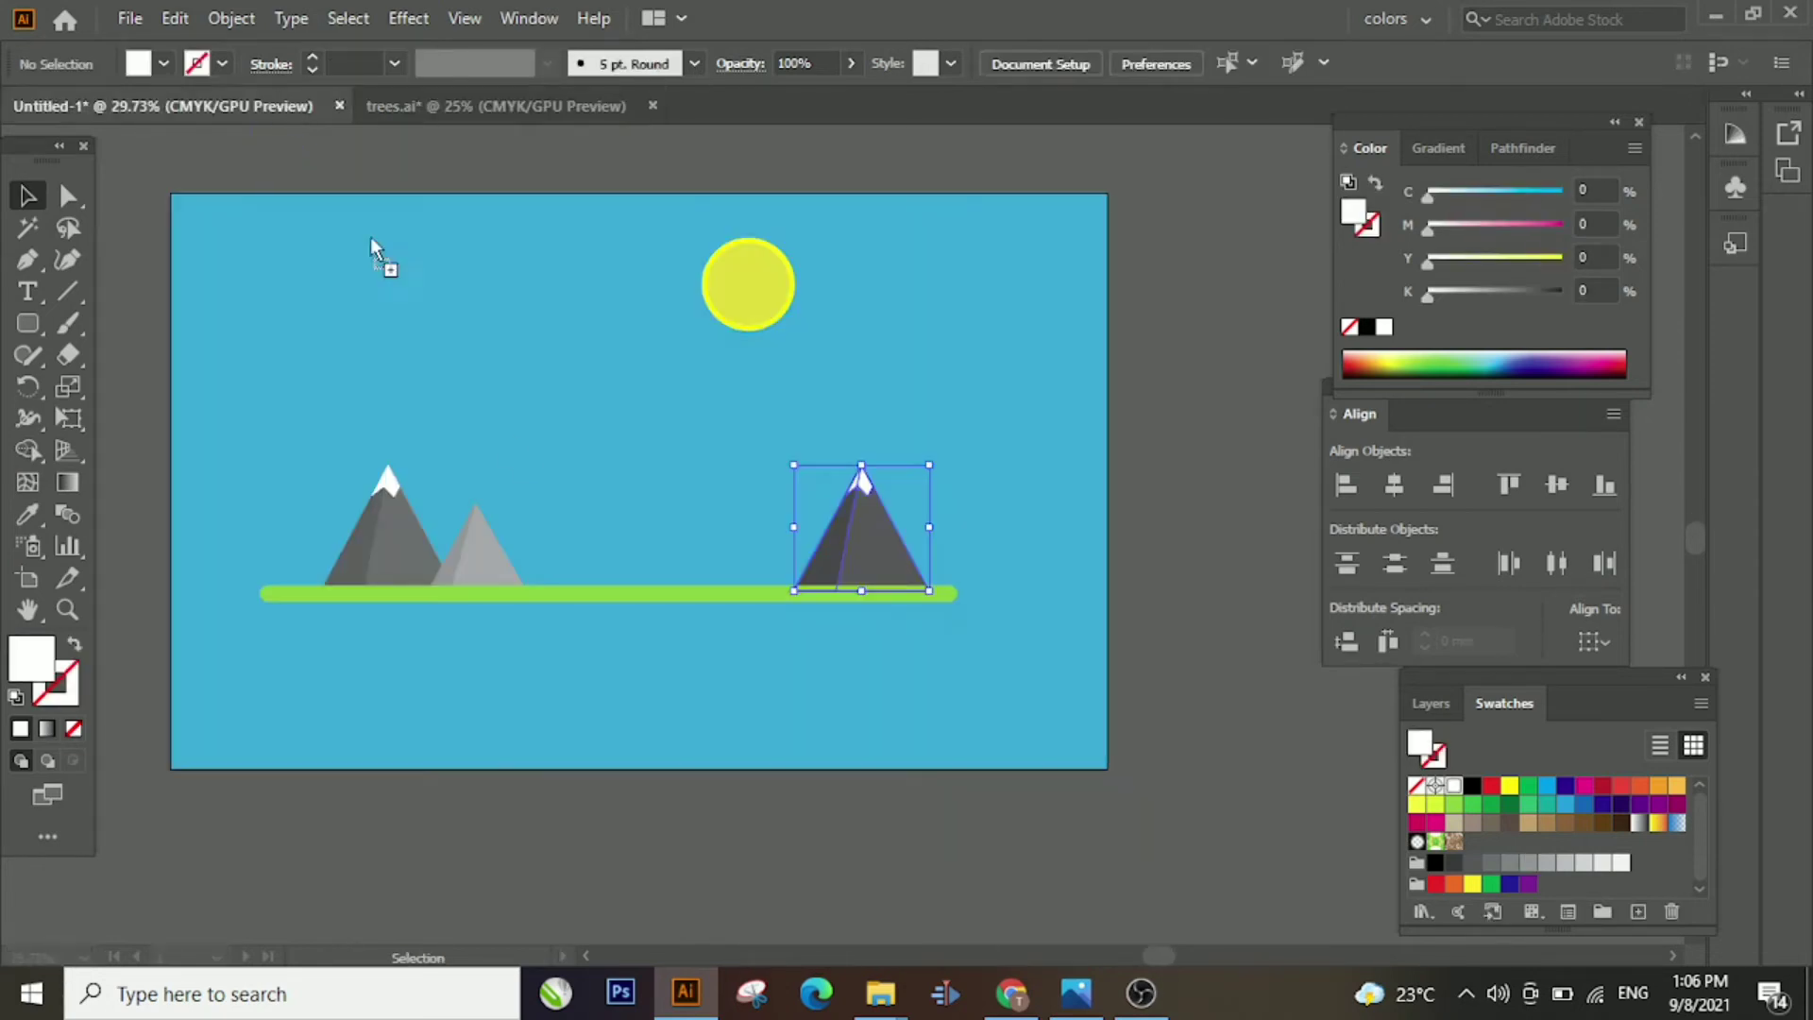
drag(587, 555, 595, 477)
click(415, 106)
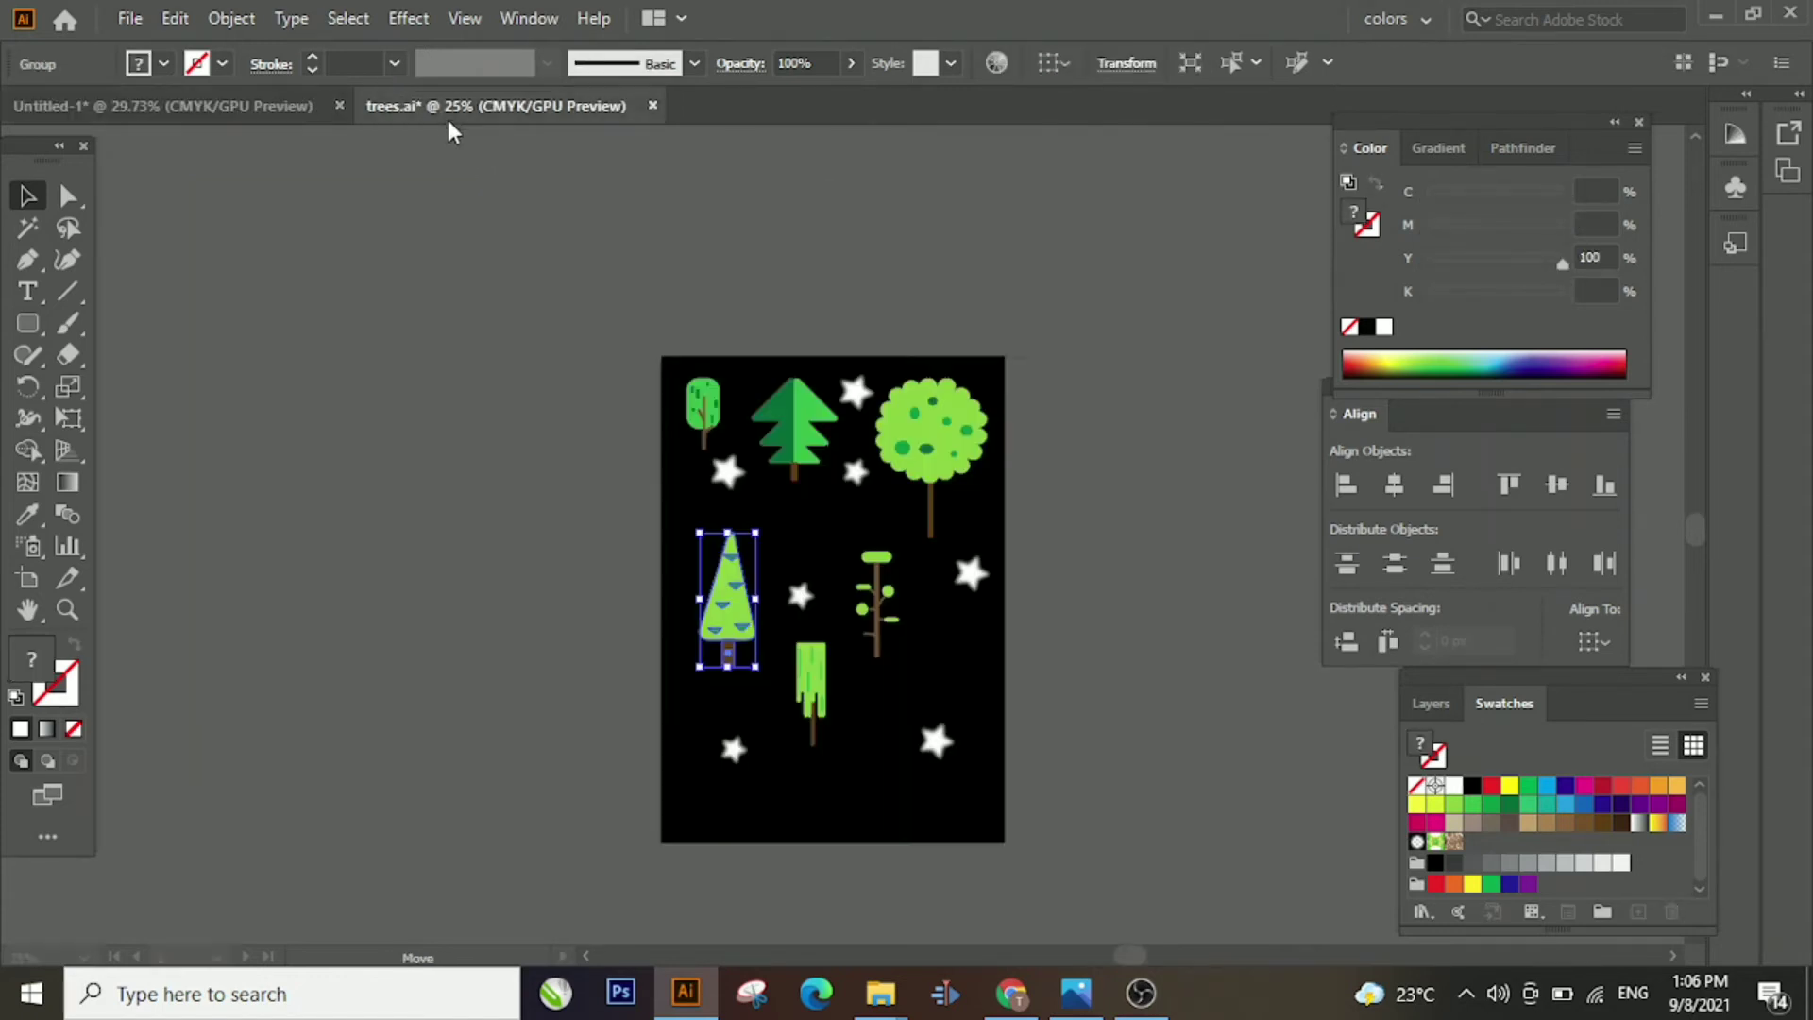
click(619, 640)
drag(701, 406, 685, 489)
click(444, 107)
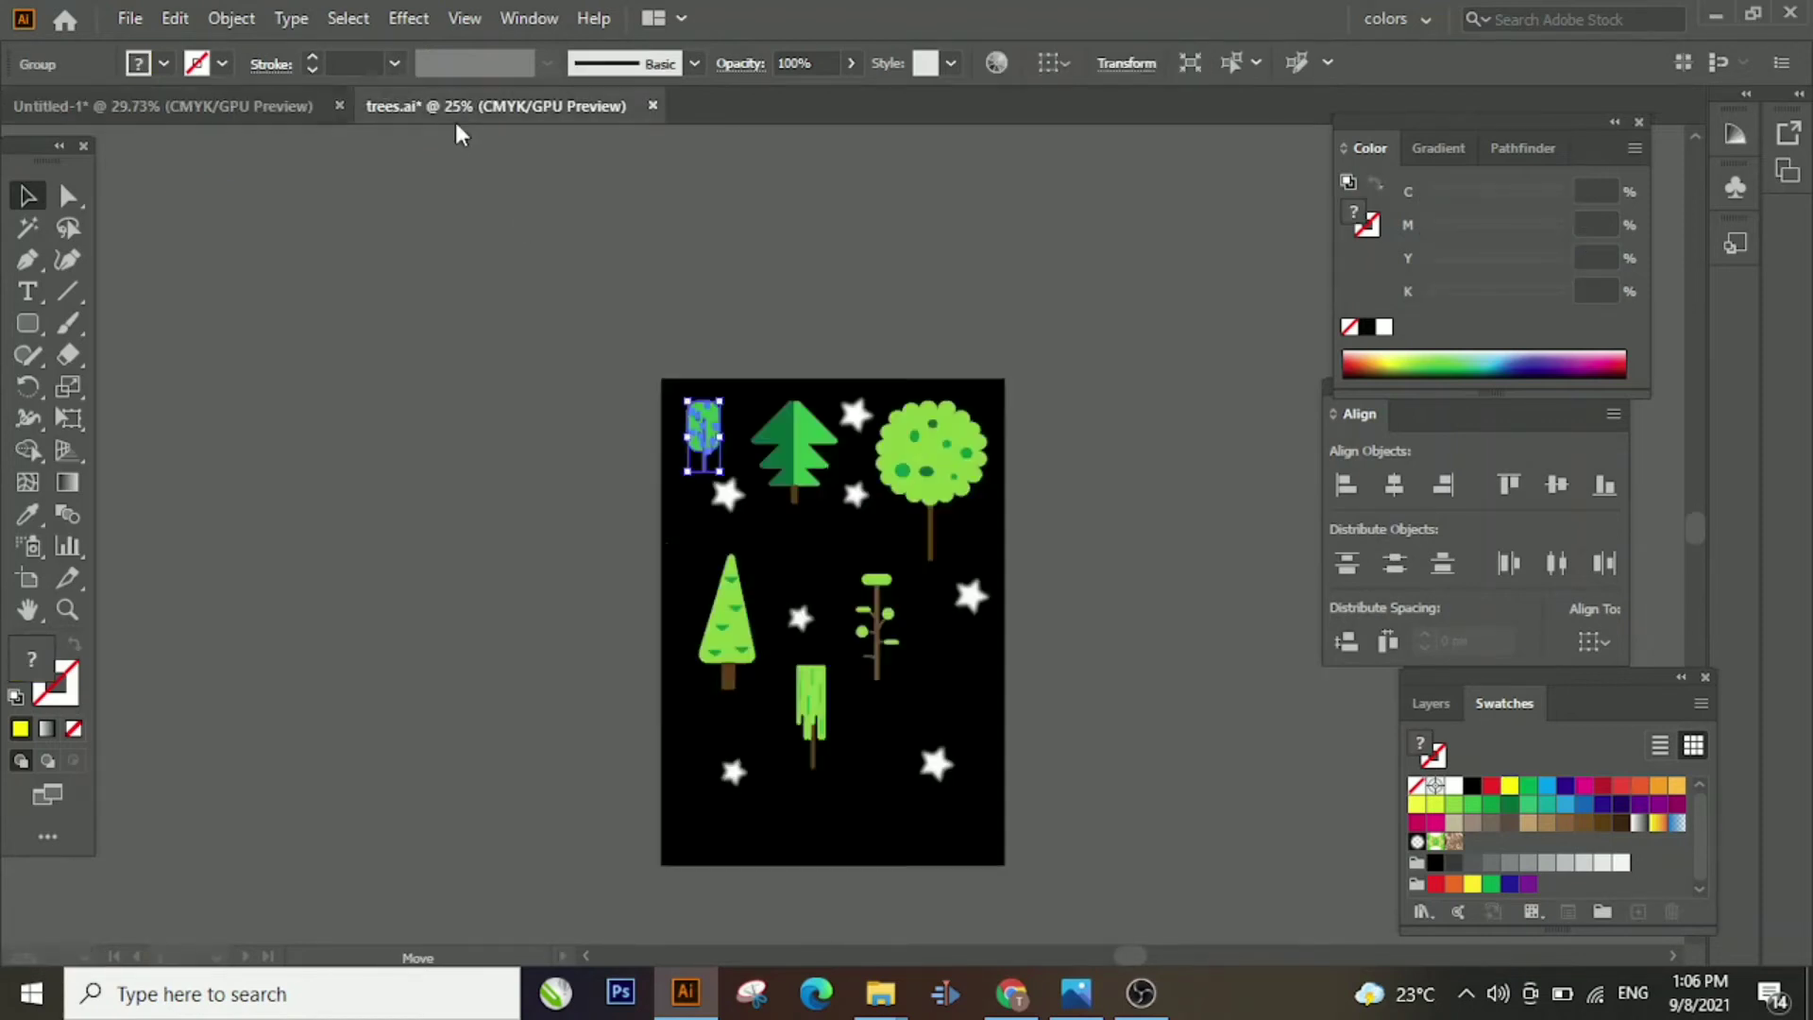
click(236, 107)
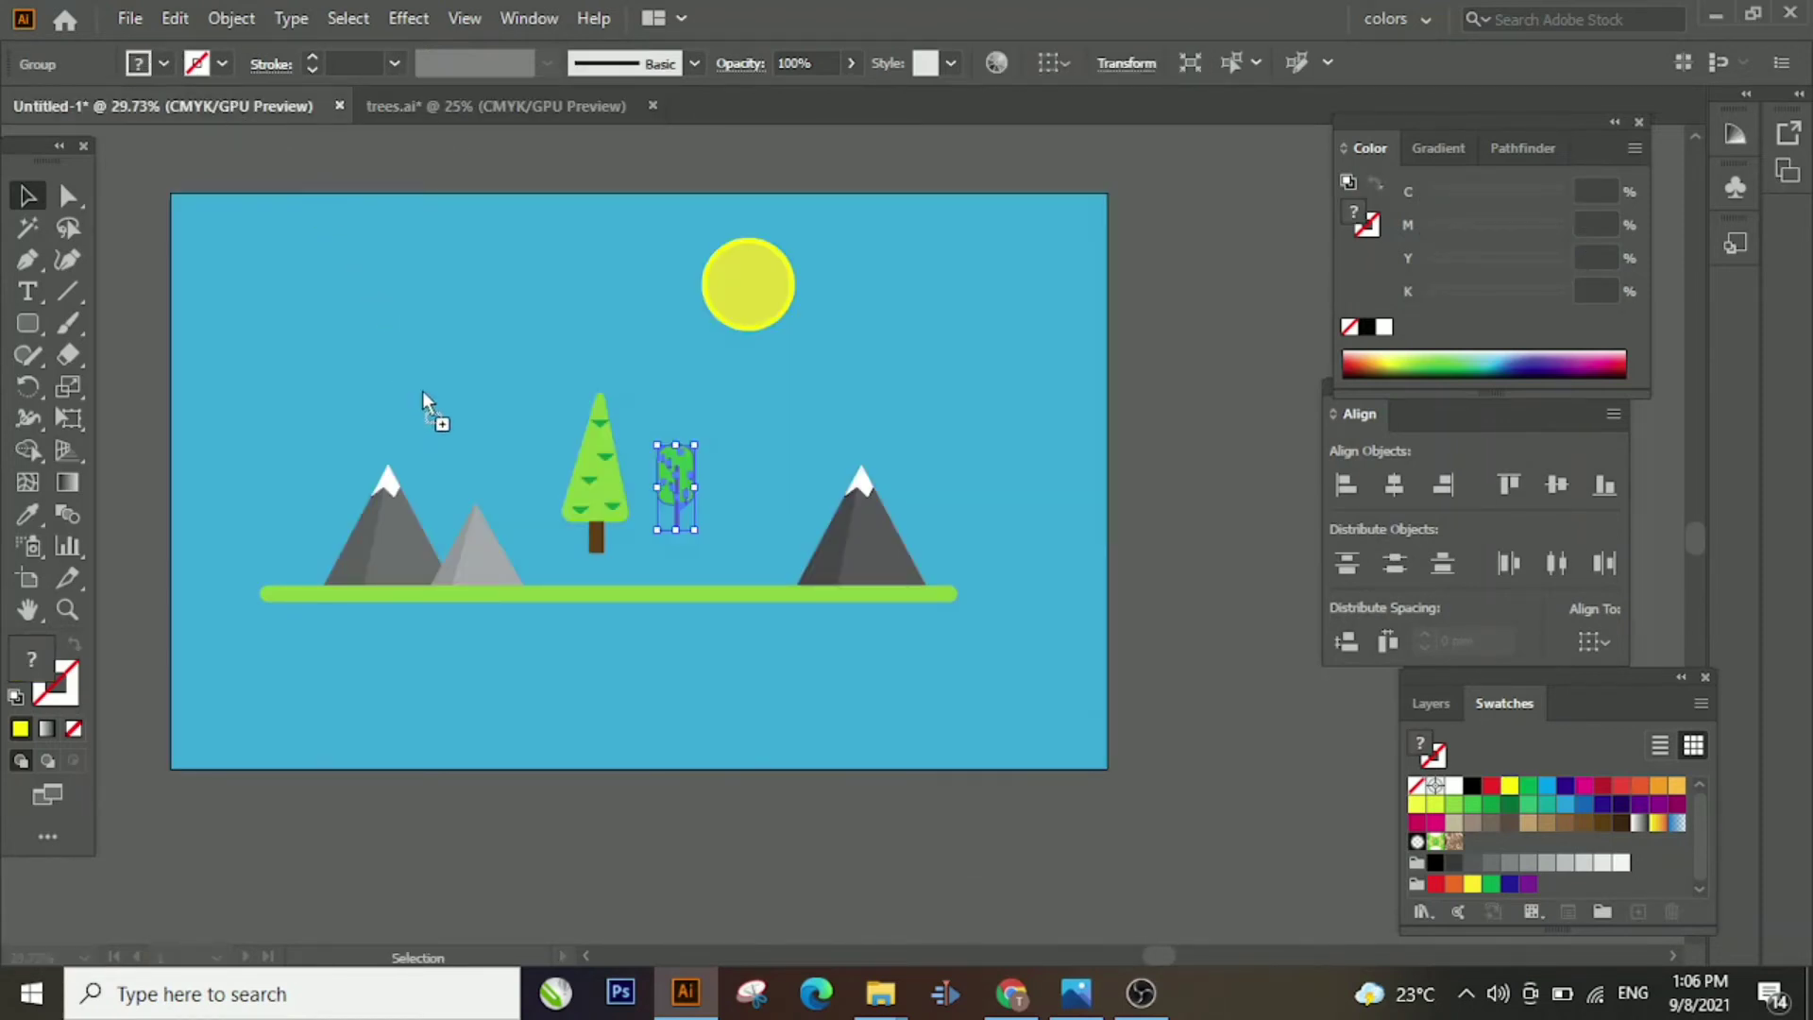
drag(774, 517, 758, 511)
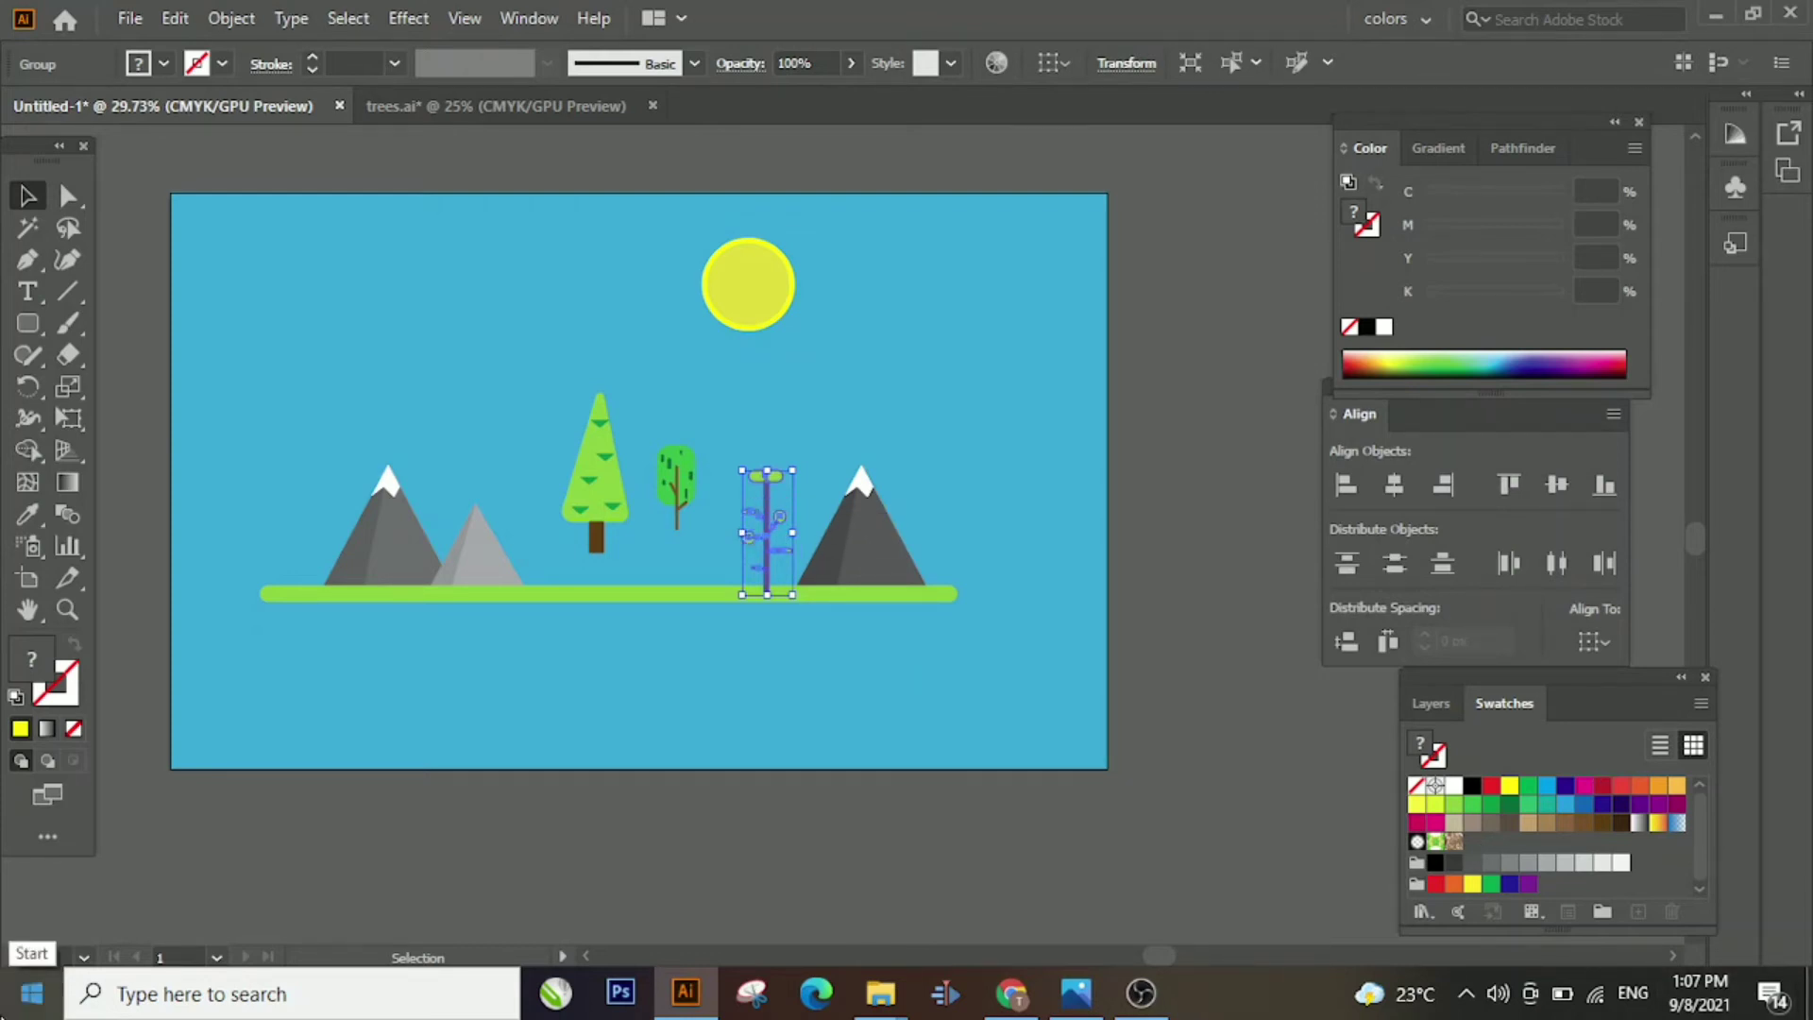
Lower the triangular tree onto the green strip, enlarge the rounded-crown tree to reach it, and nudge the thin tree slightly up
drag(586, 483, 587, 521)
mouse_move(684, 462)
mouse_down()
mouse_move(673, 559)
mouse_move(710, 451)
mouse_up()
click(1220, 408)
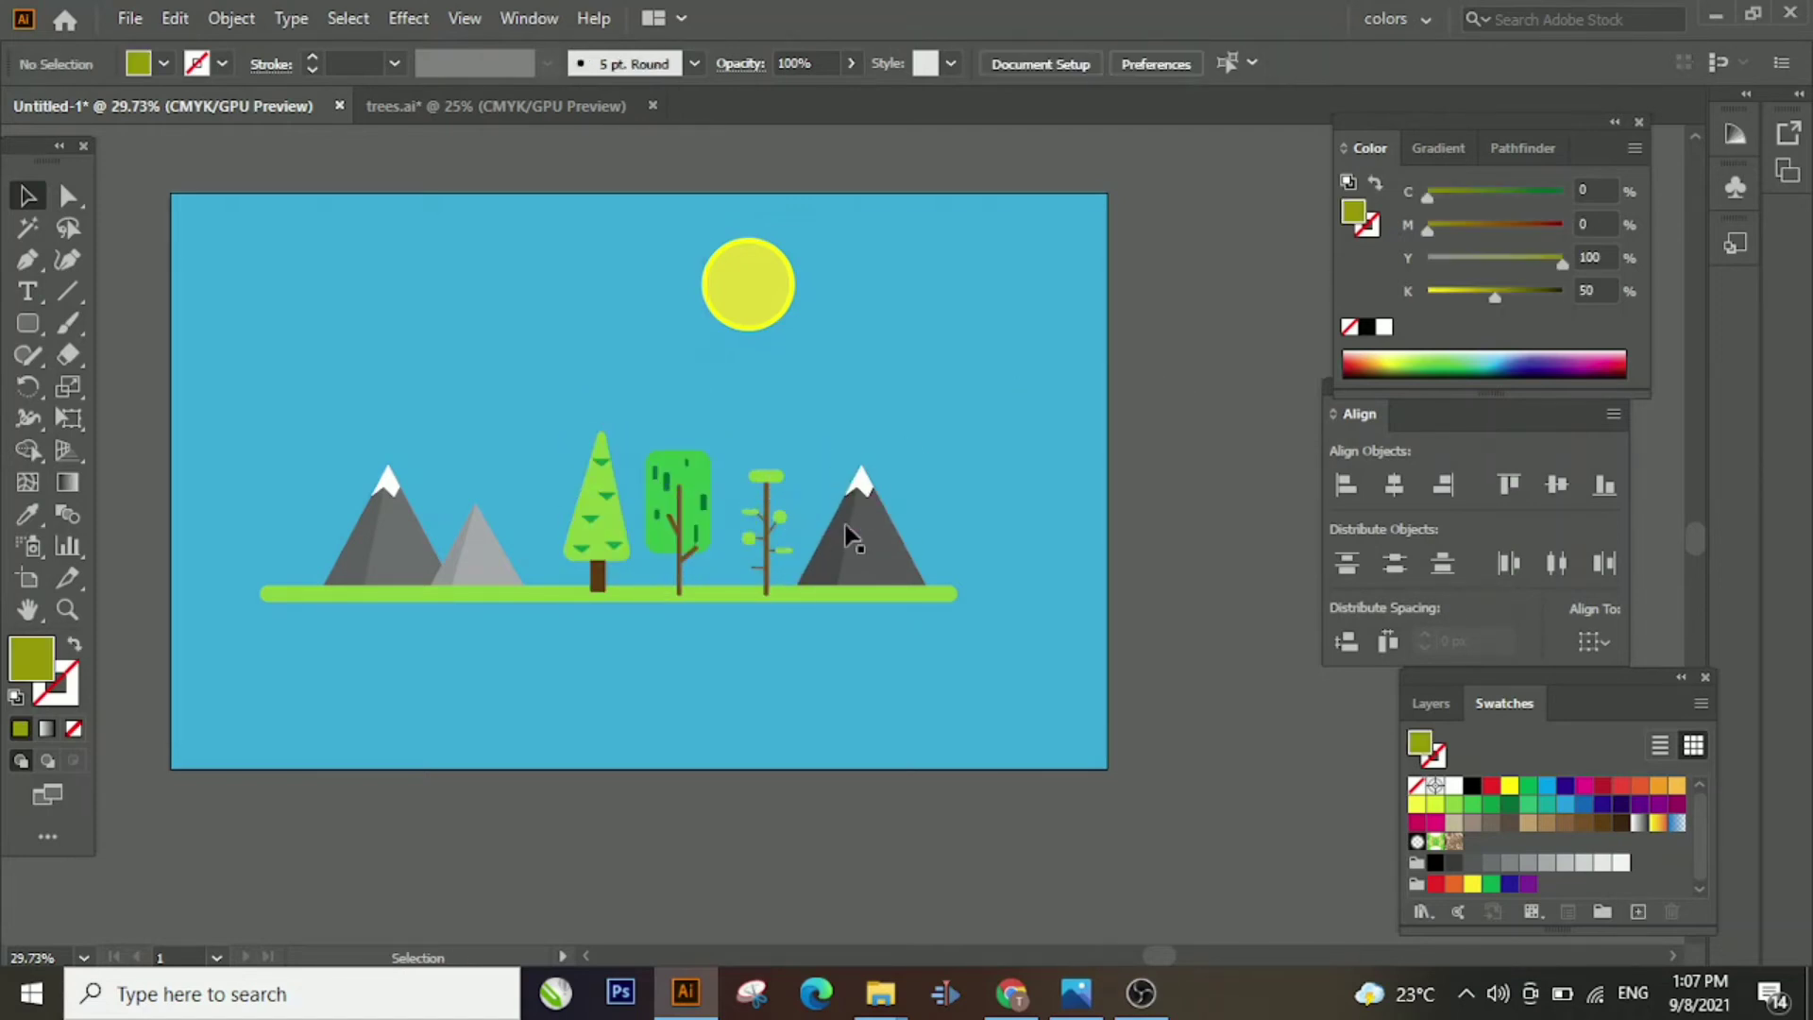
drag(756, 562, 753, 553)
Bring the green ground strip to the front so it covers the bases of the three tree trunks
right_click(639, 593)
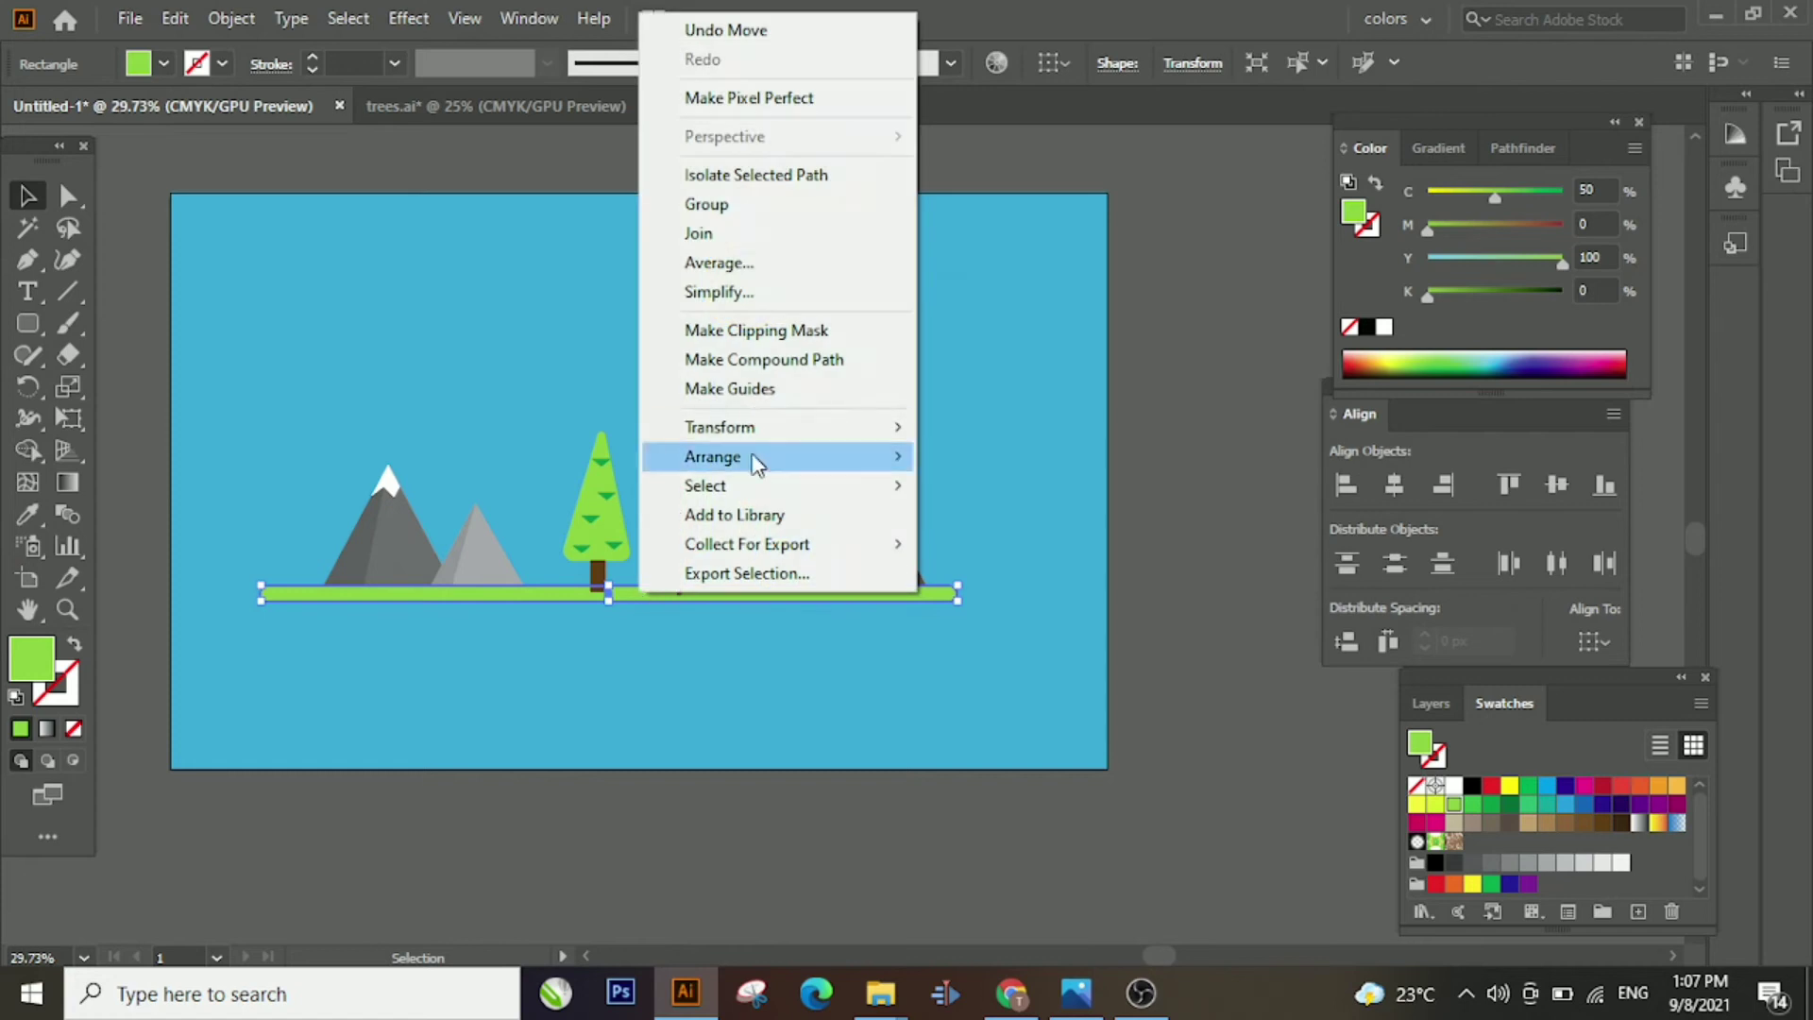
mouse_move(717, 457)
click(1034, 460)
click(767, 633)
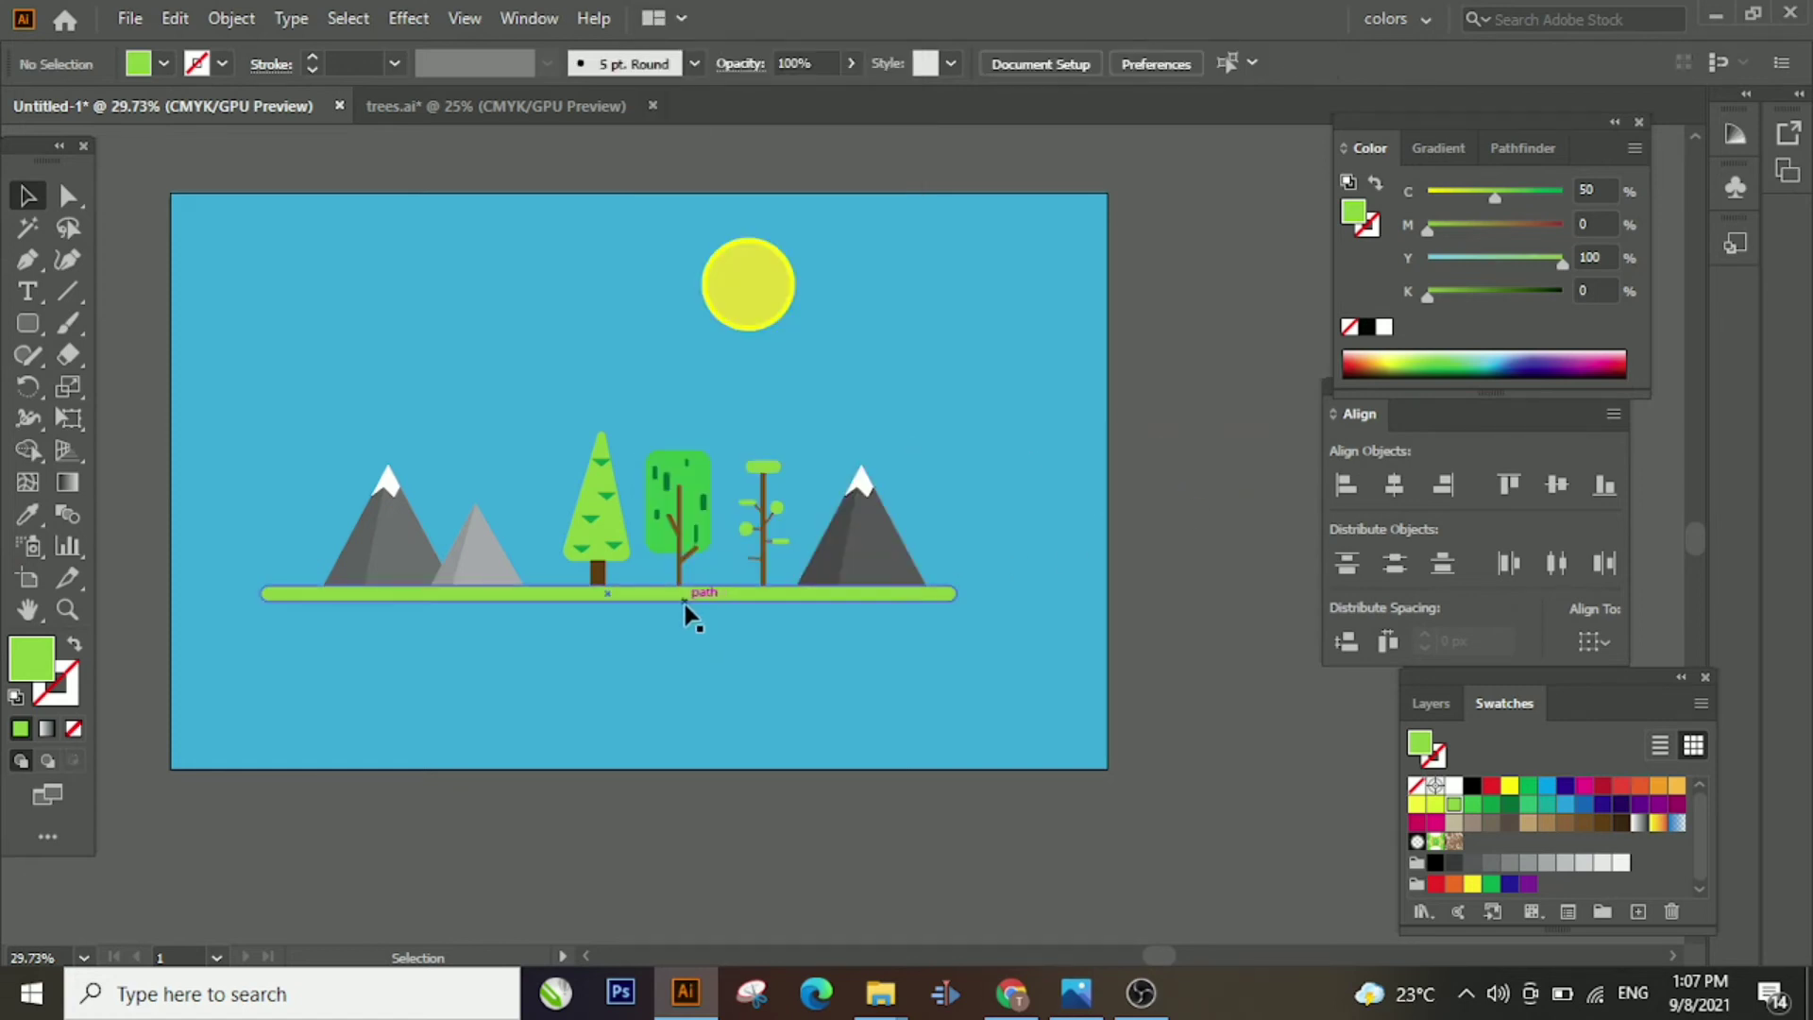
Duplicate the triangular tree and place the copy on the left end of the green strip, beside the snow-capped mountain
click(591, 554)
key(ctrl+c)
key(ctrl+v)
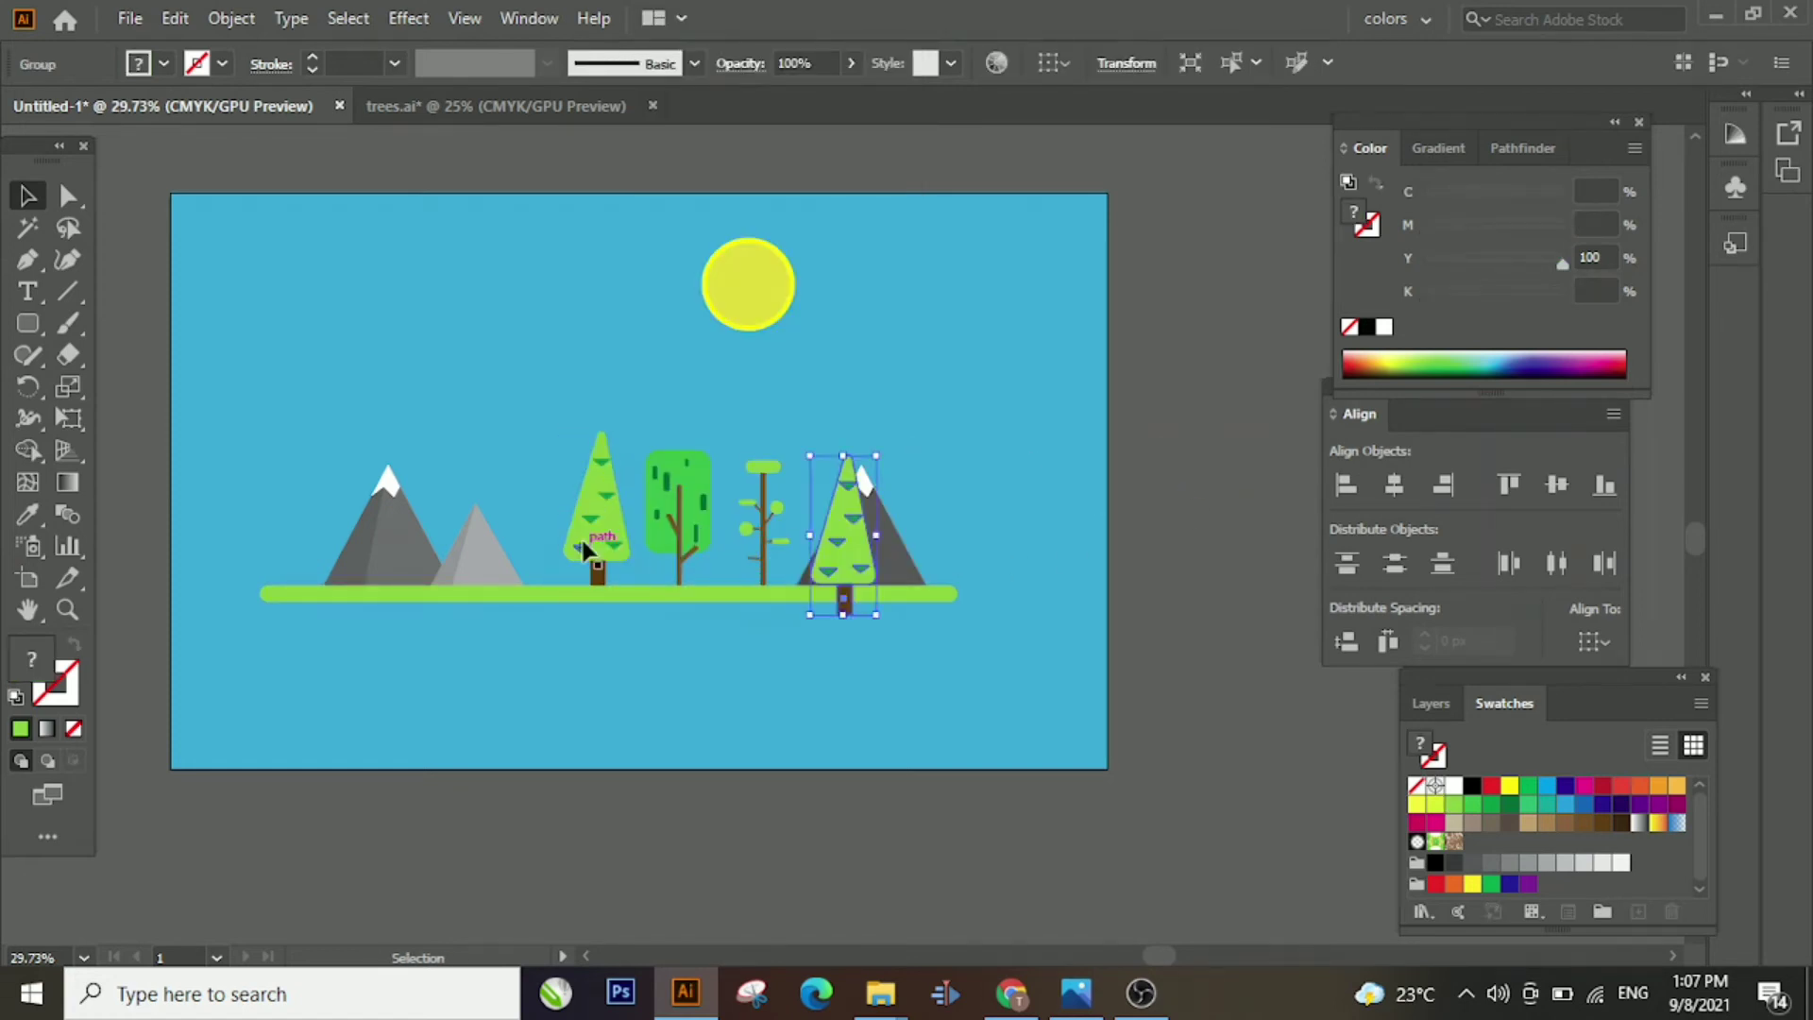
drag(843, 576, 289, 557)
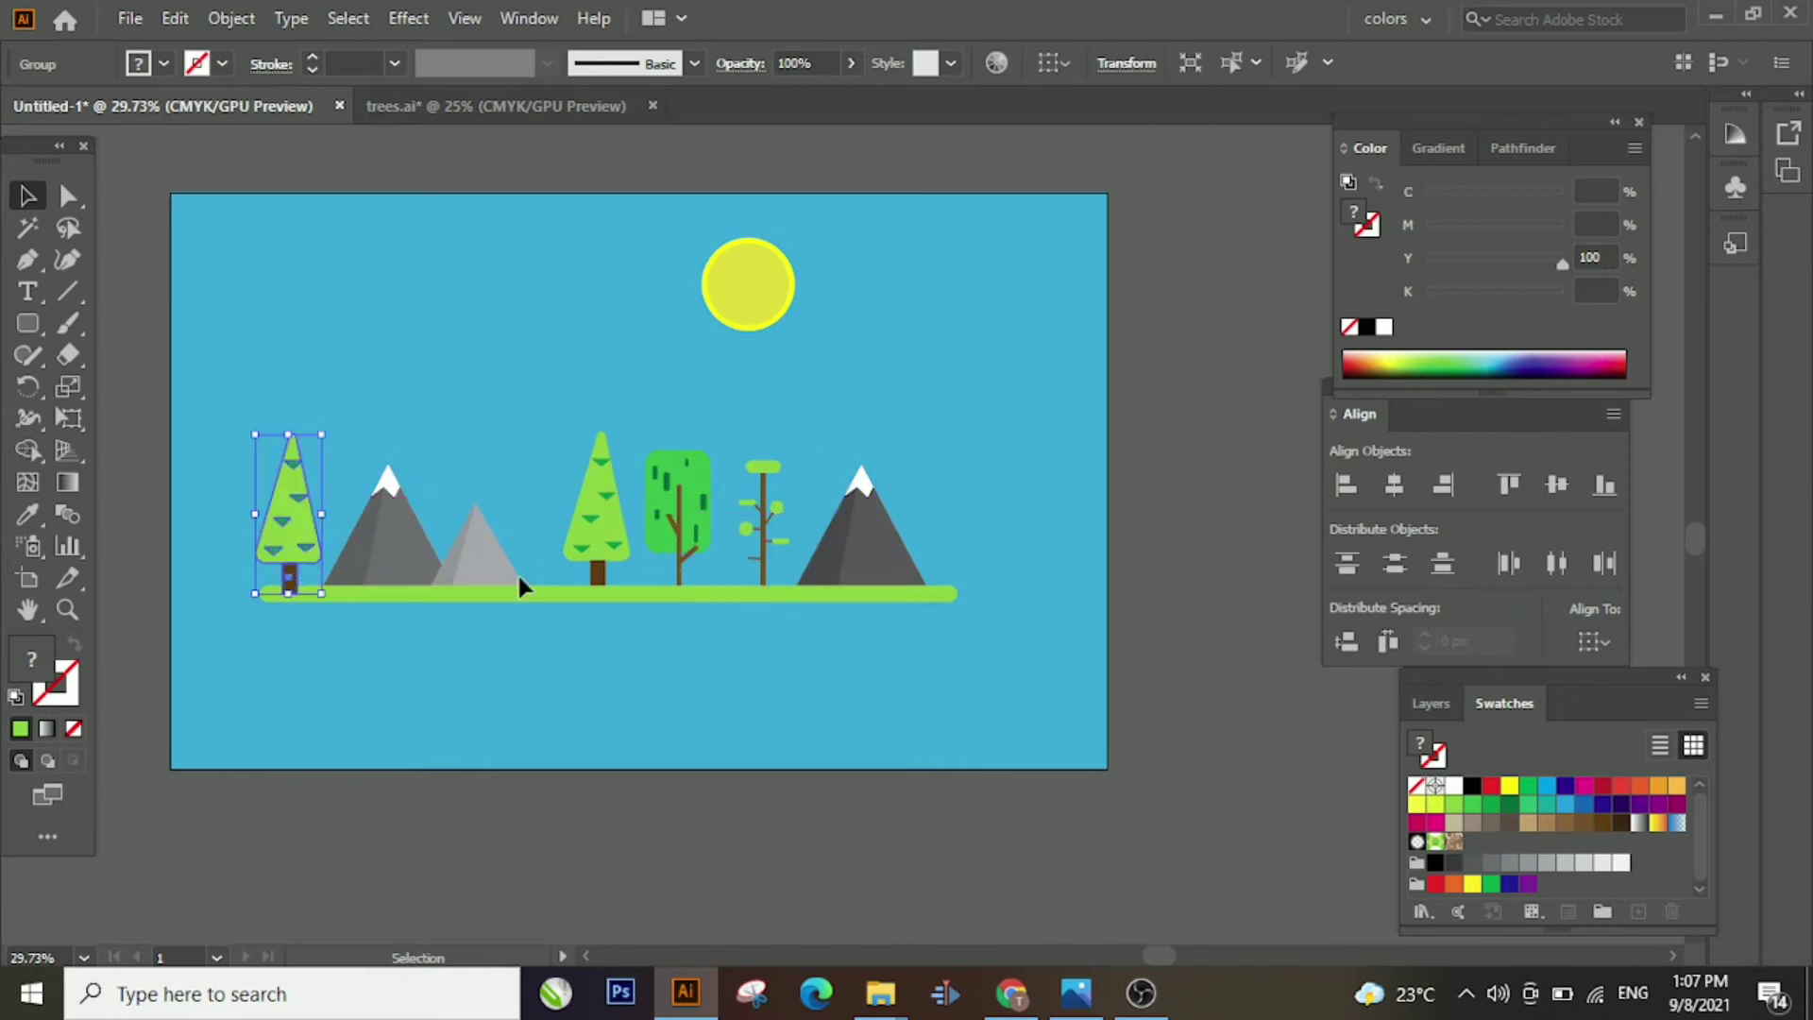
click(1142, 429)
Bring the green strip to the front again so it covers the copied triangular tree's trunk base
right_click(350, 593)
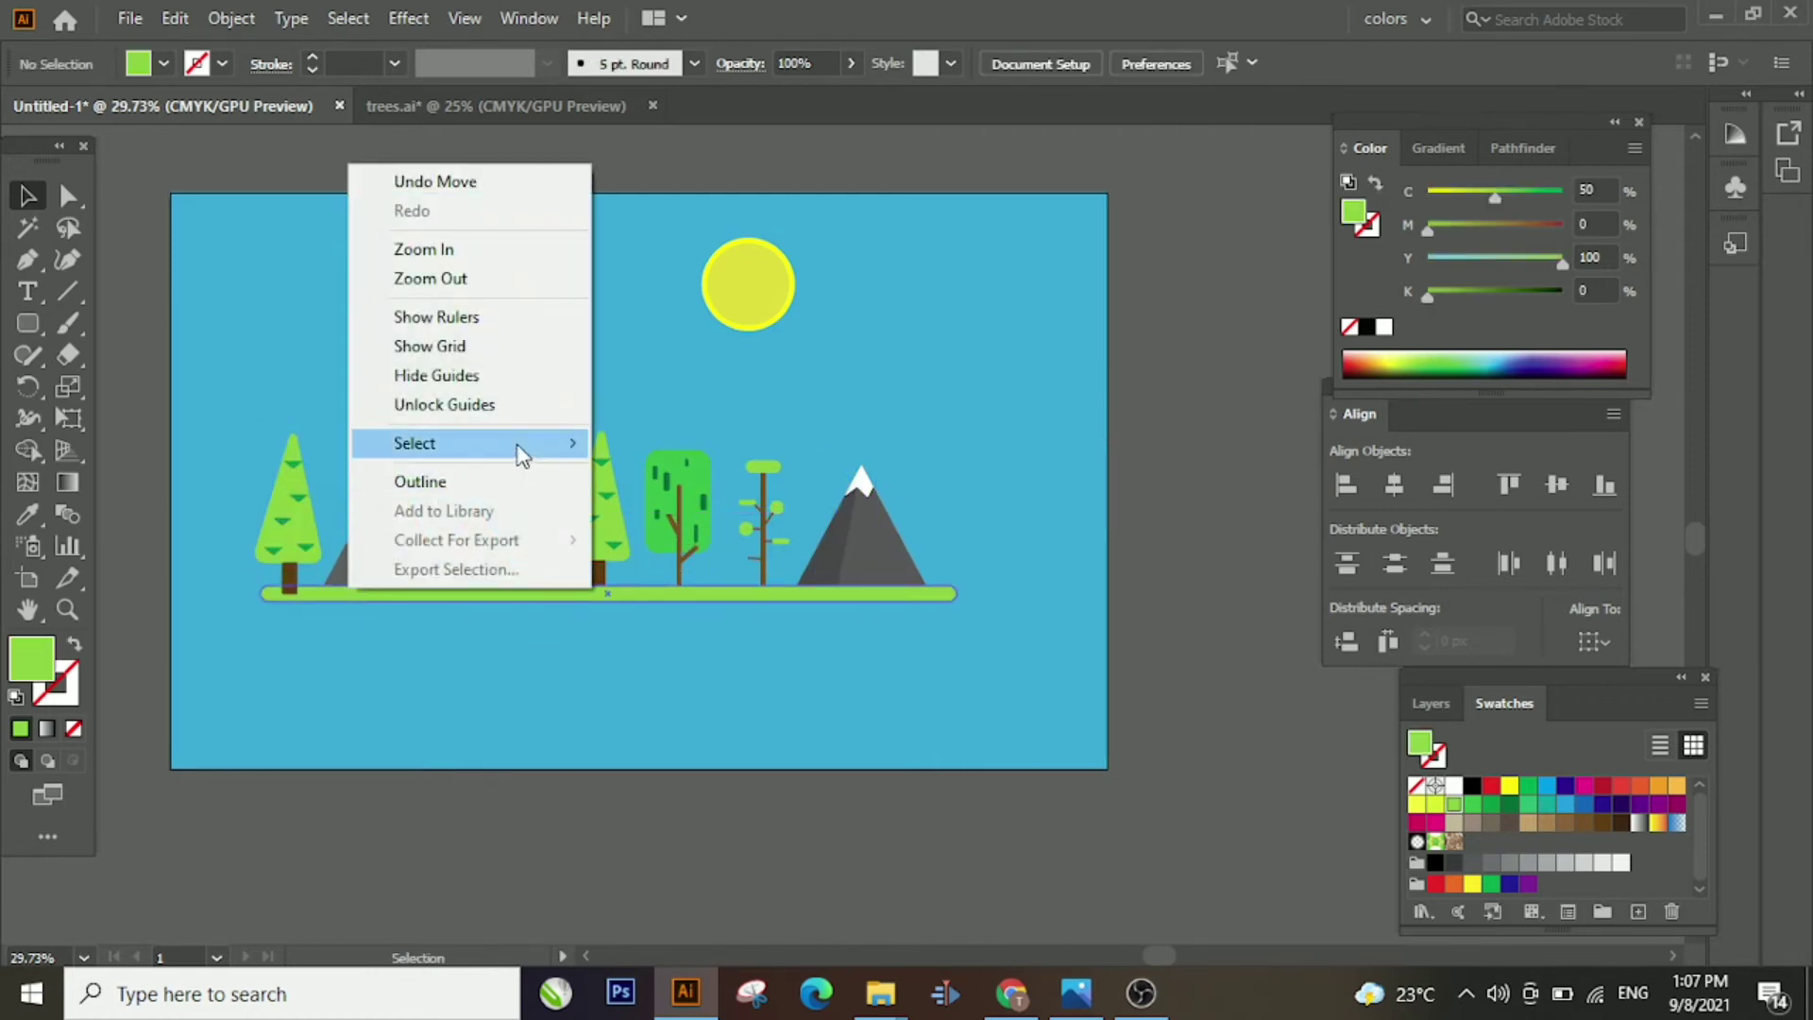
click(814, 671)
click(793, 591)
right_click(795, 591)
click(1121, 459)
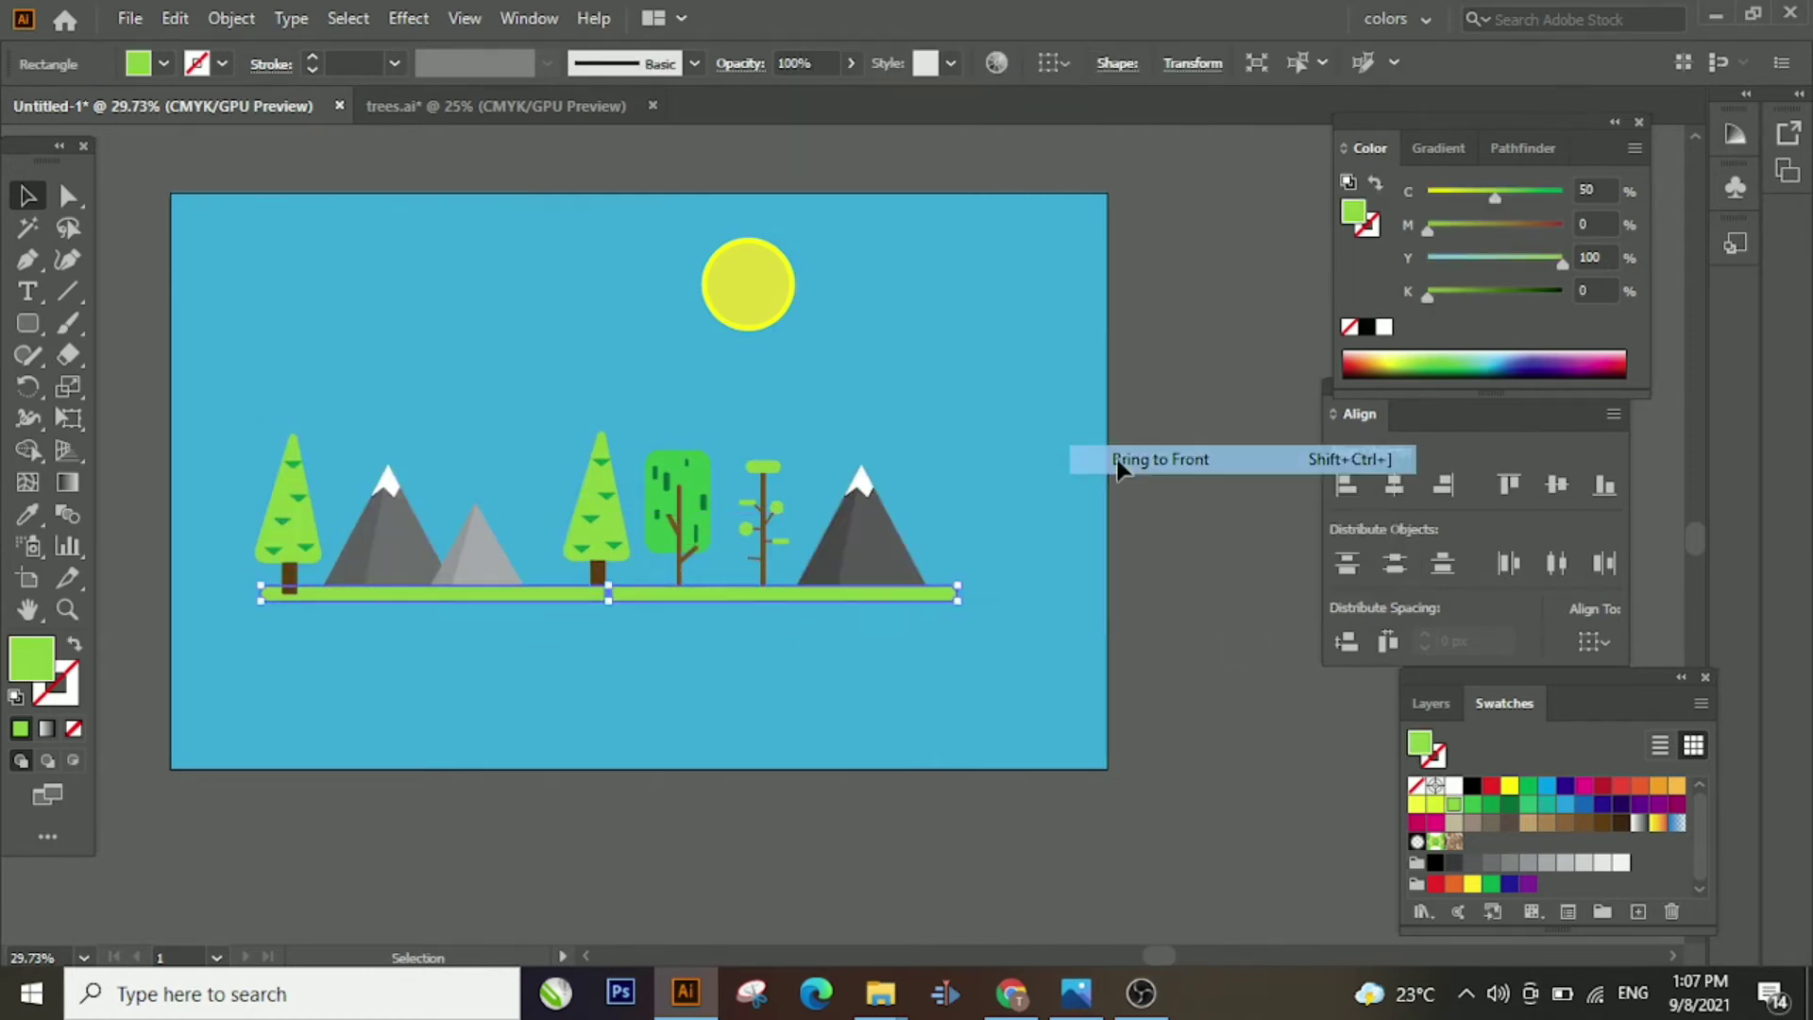
click(1155, 501)
Scale down the triangular tree at the strip's left end, keeping its trunk on the ground
click(279, 531)
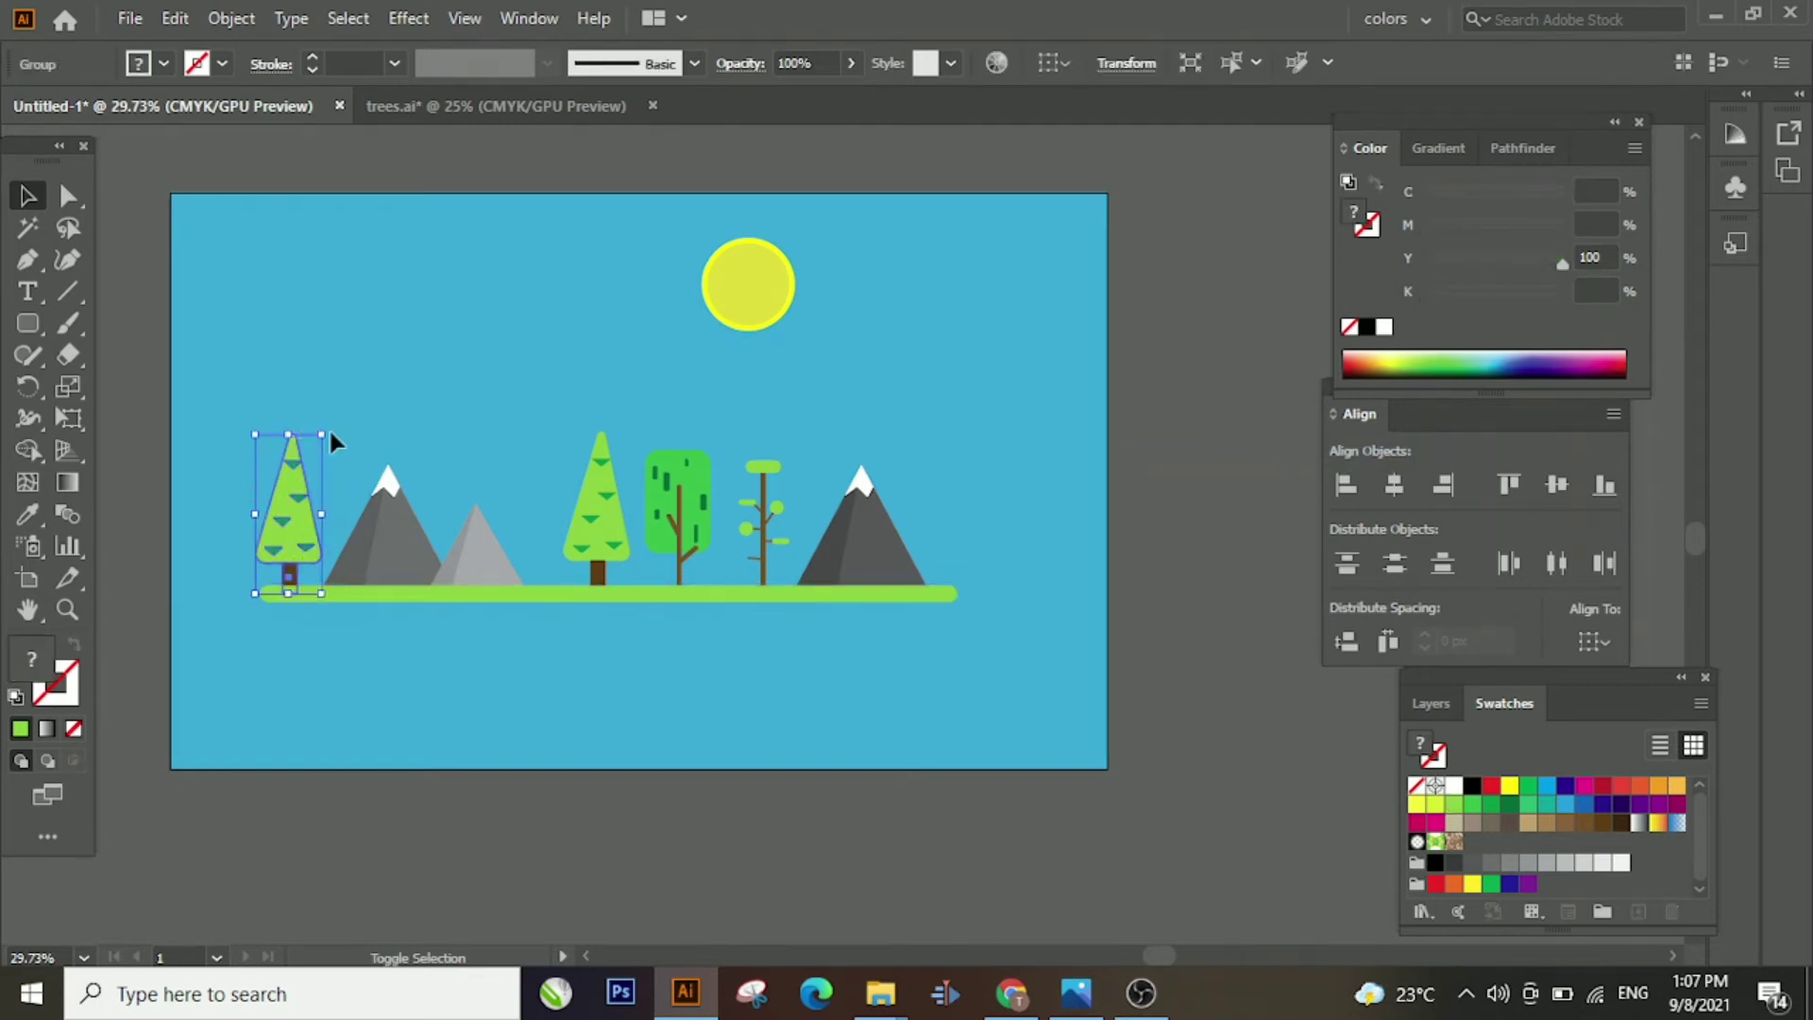
drag(322, 435, 304, 484)
click(1218, 616)
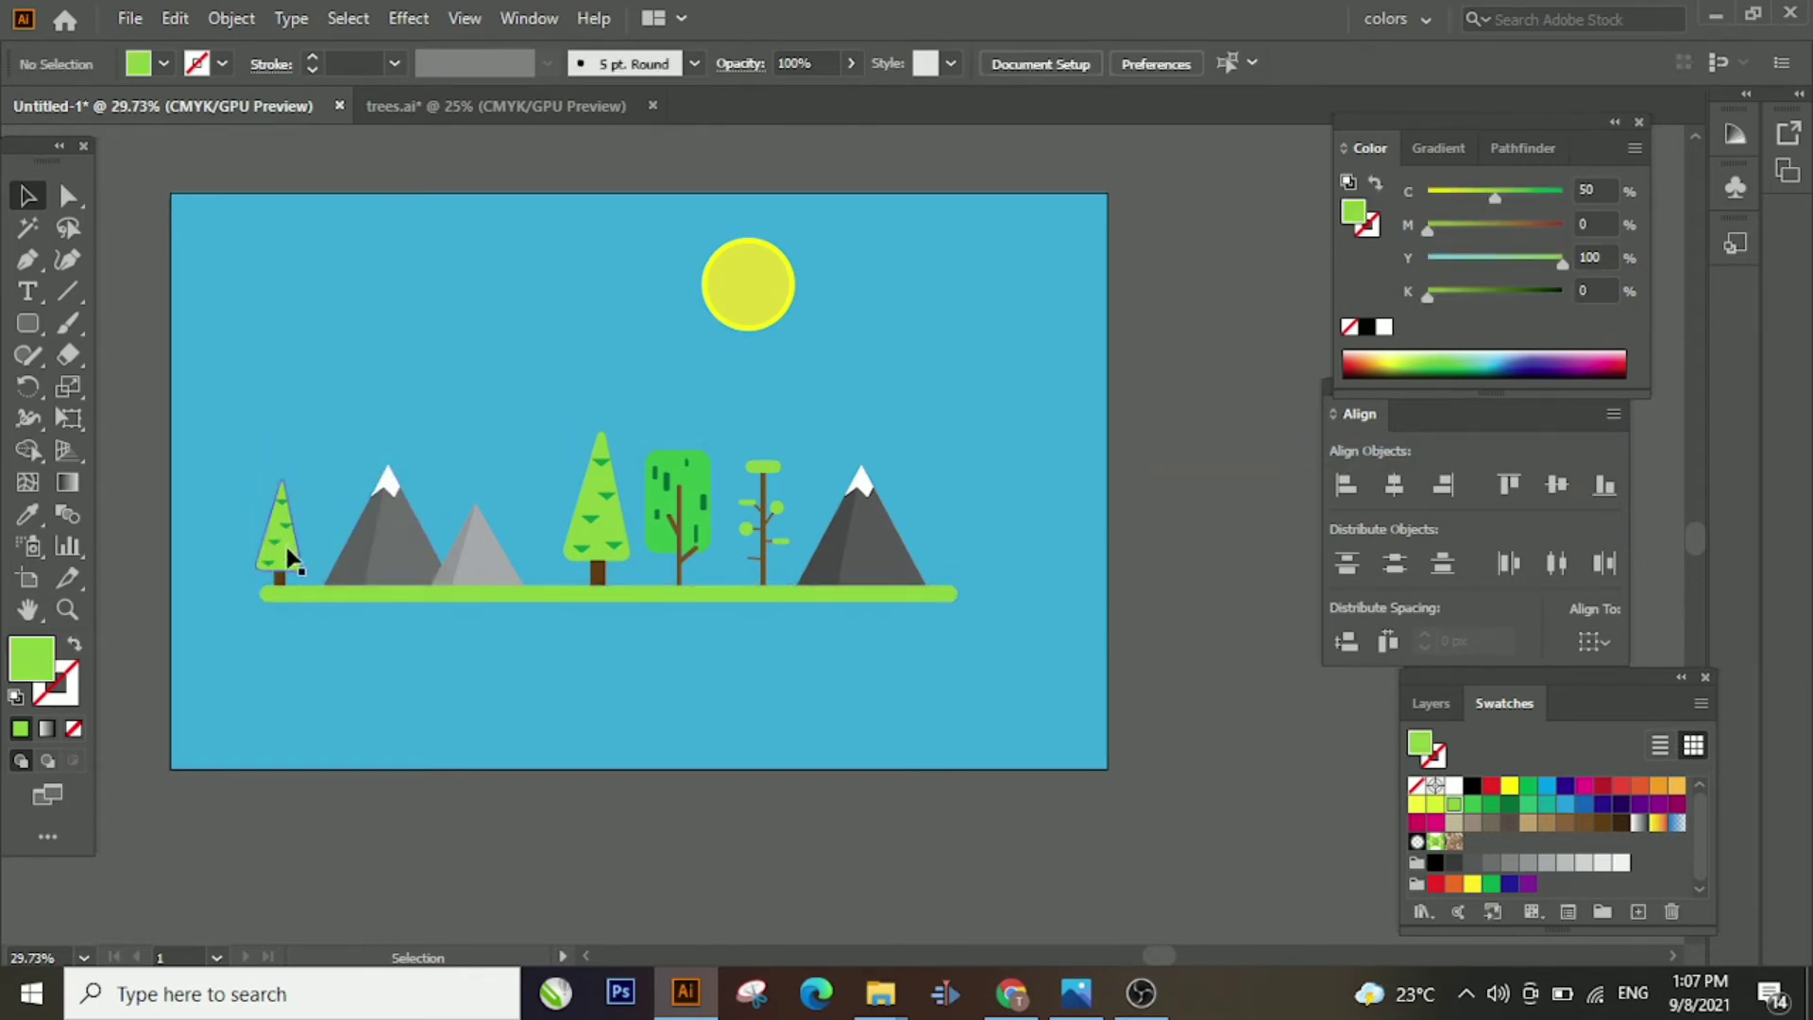
Scale down the three trees between the mountains slightly and keep them standing on the green strip
click(612, 524)
drag(628, 429, 754, 548)
click(1130, 607)
click(696, 547)
click(763, 524)
click(1190, 603)
drag(593, 538, 606, 492)
click(1166, 592)
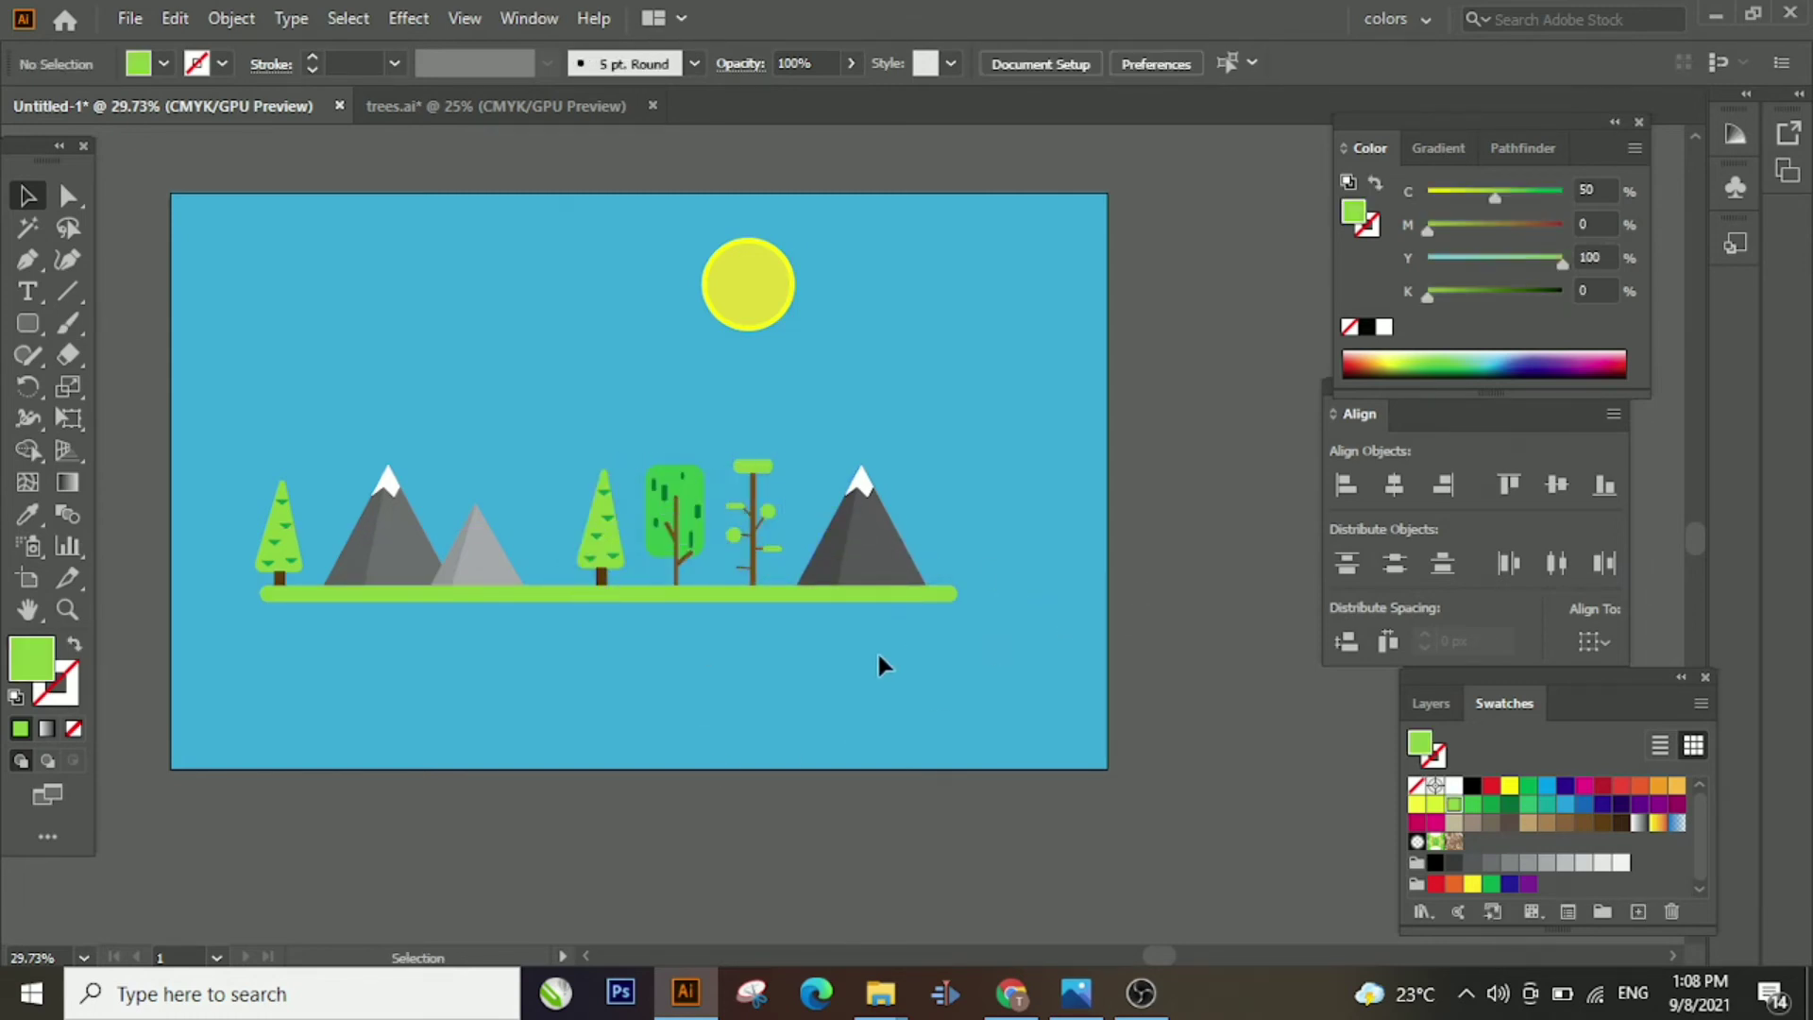
Group the green strip with all the mountains and trees
drag(701, 600, 799, 627)
right_click(796, 627)
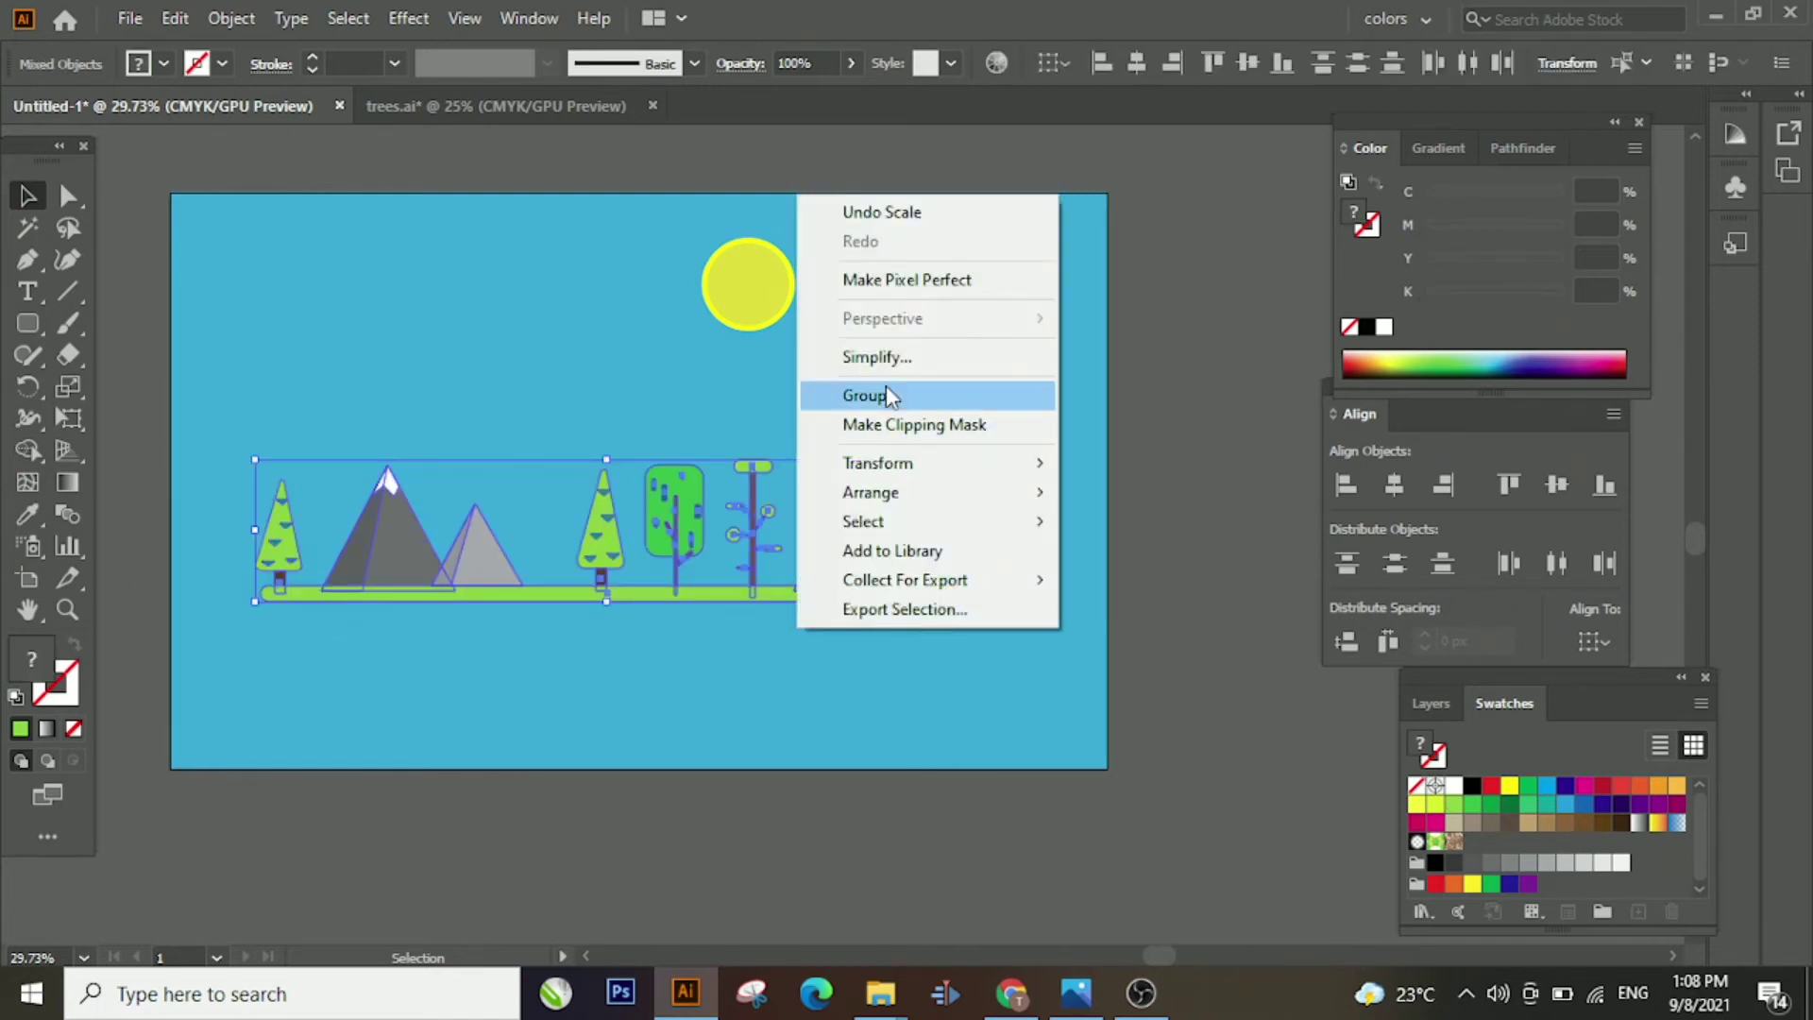
click(885, 393)
Enlarge the scenery group to nearly the artboard's width and move it lower, centred horizontally in the sky background
key(ctrl+shift+a)
click(827, 557)
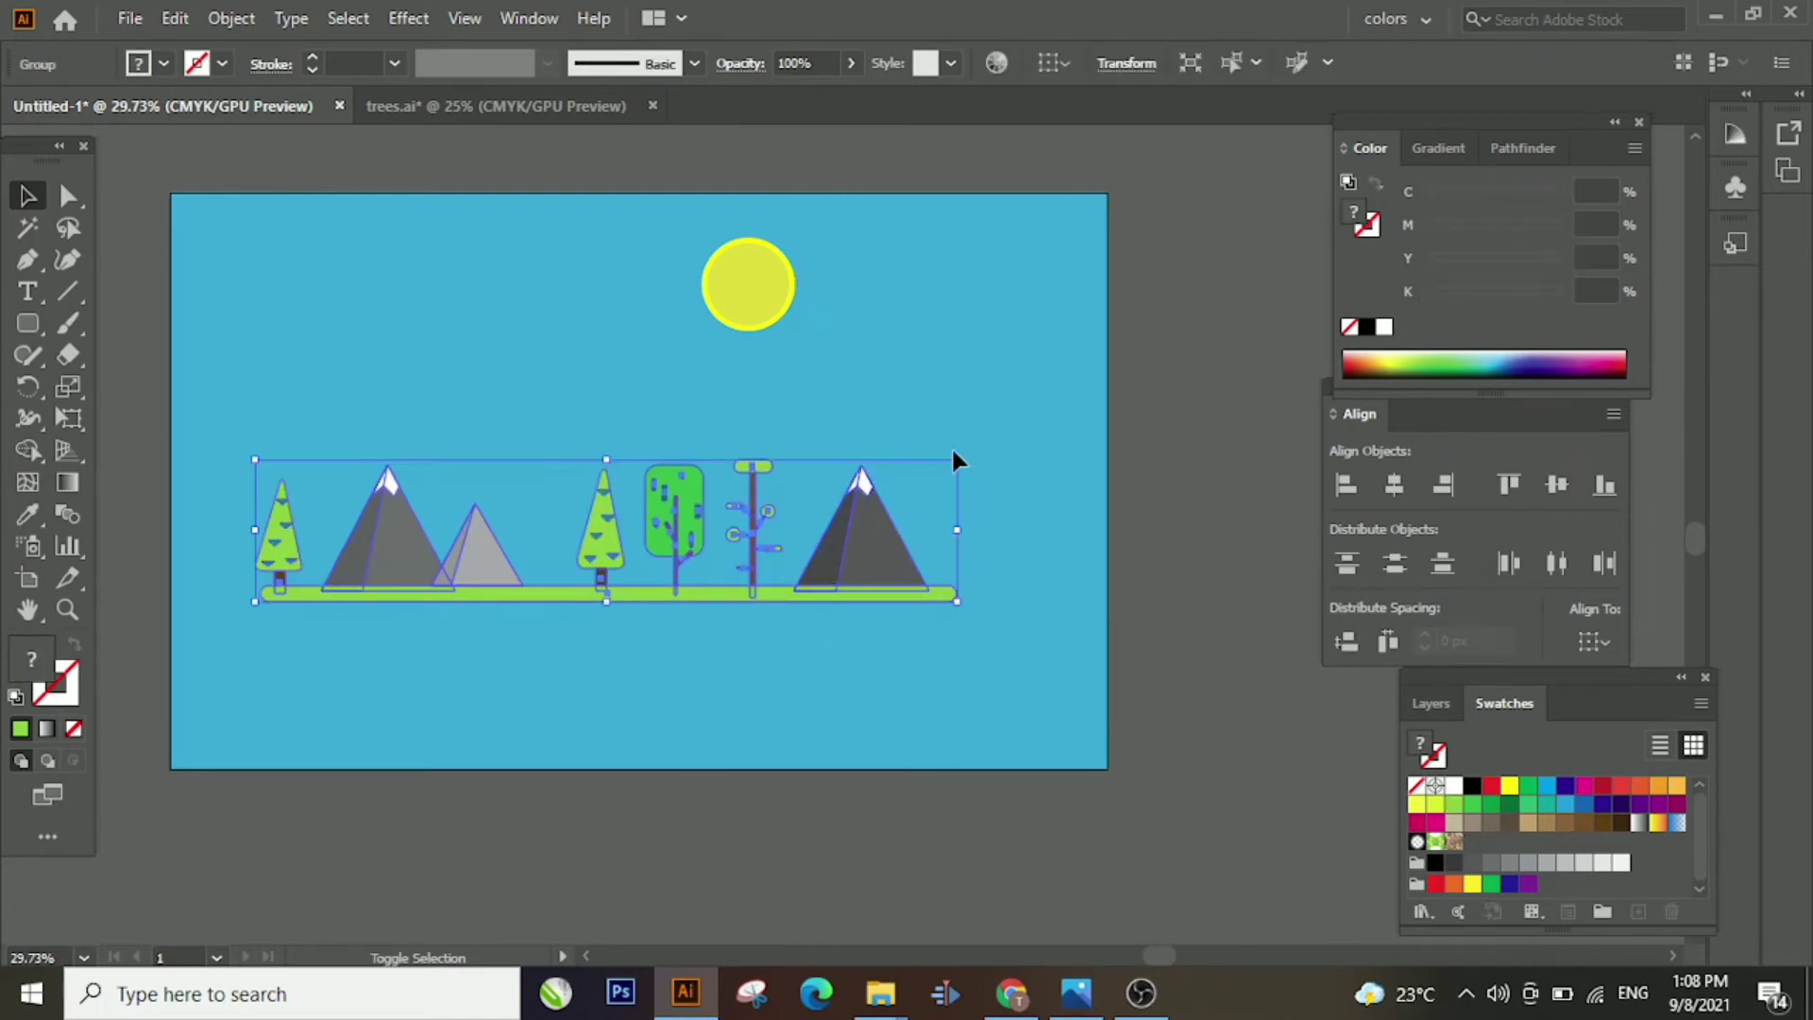
drag(956, 460, 1080, 435)
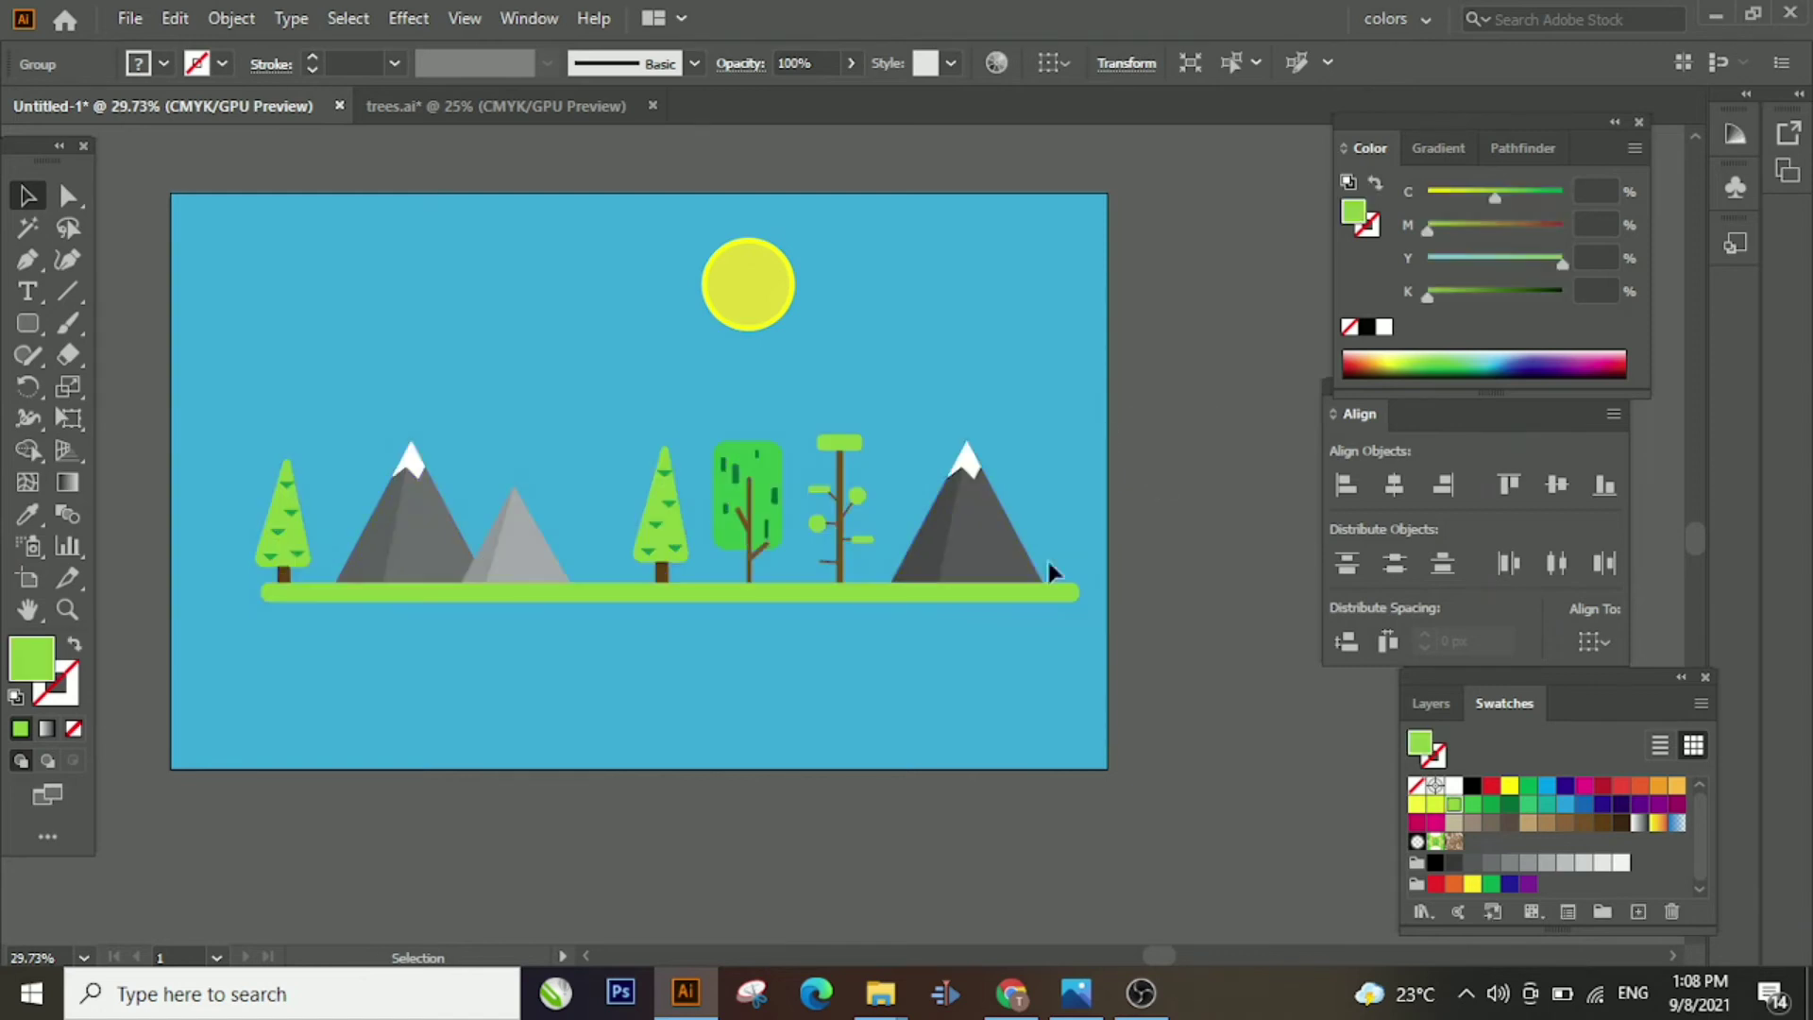
drag(755, 583, 722, 632)
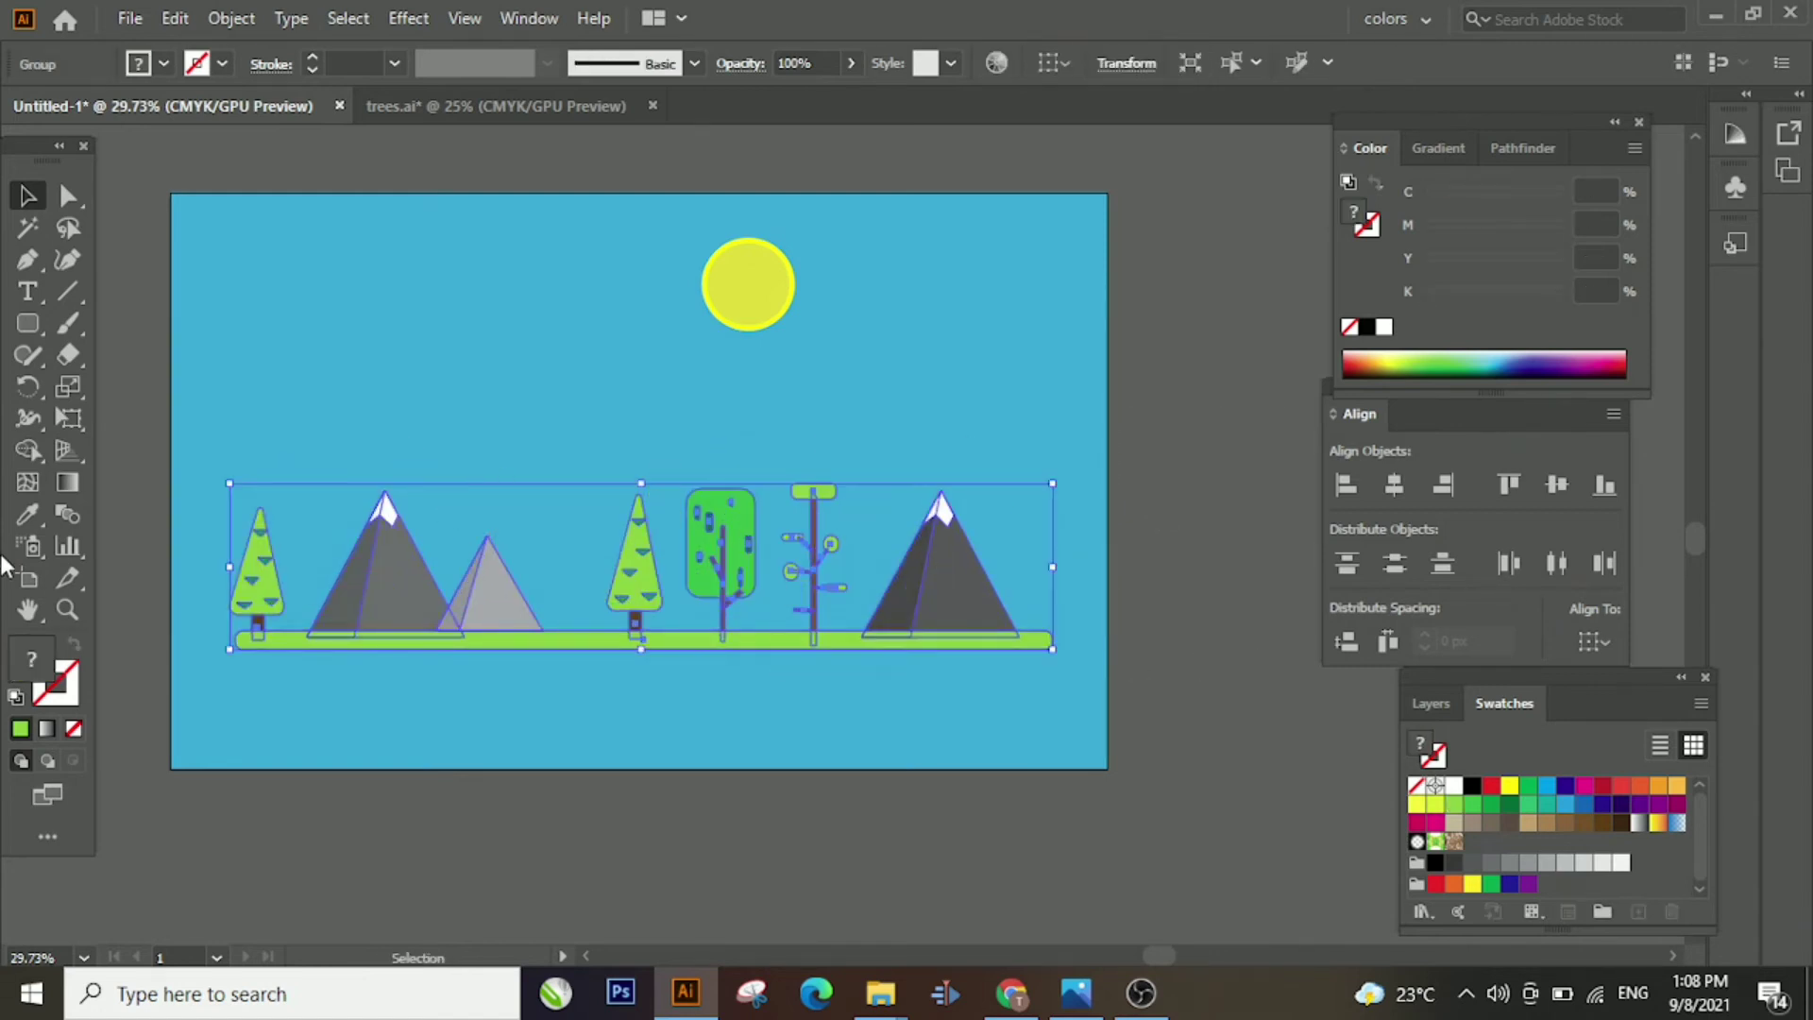
click(556, 322)
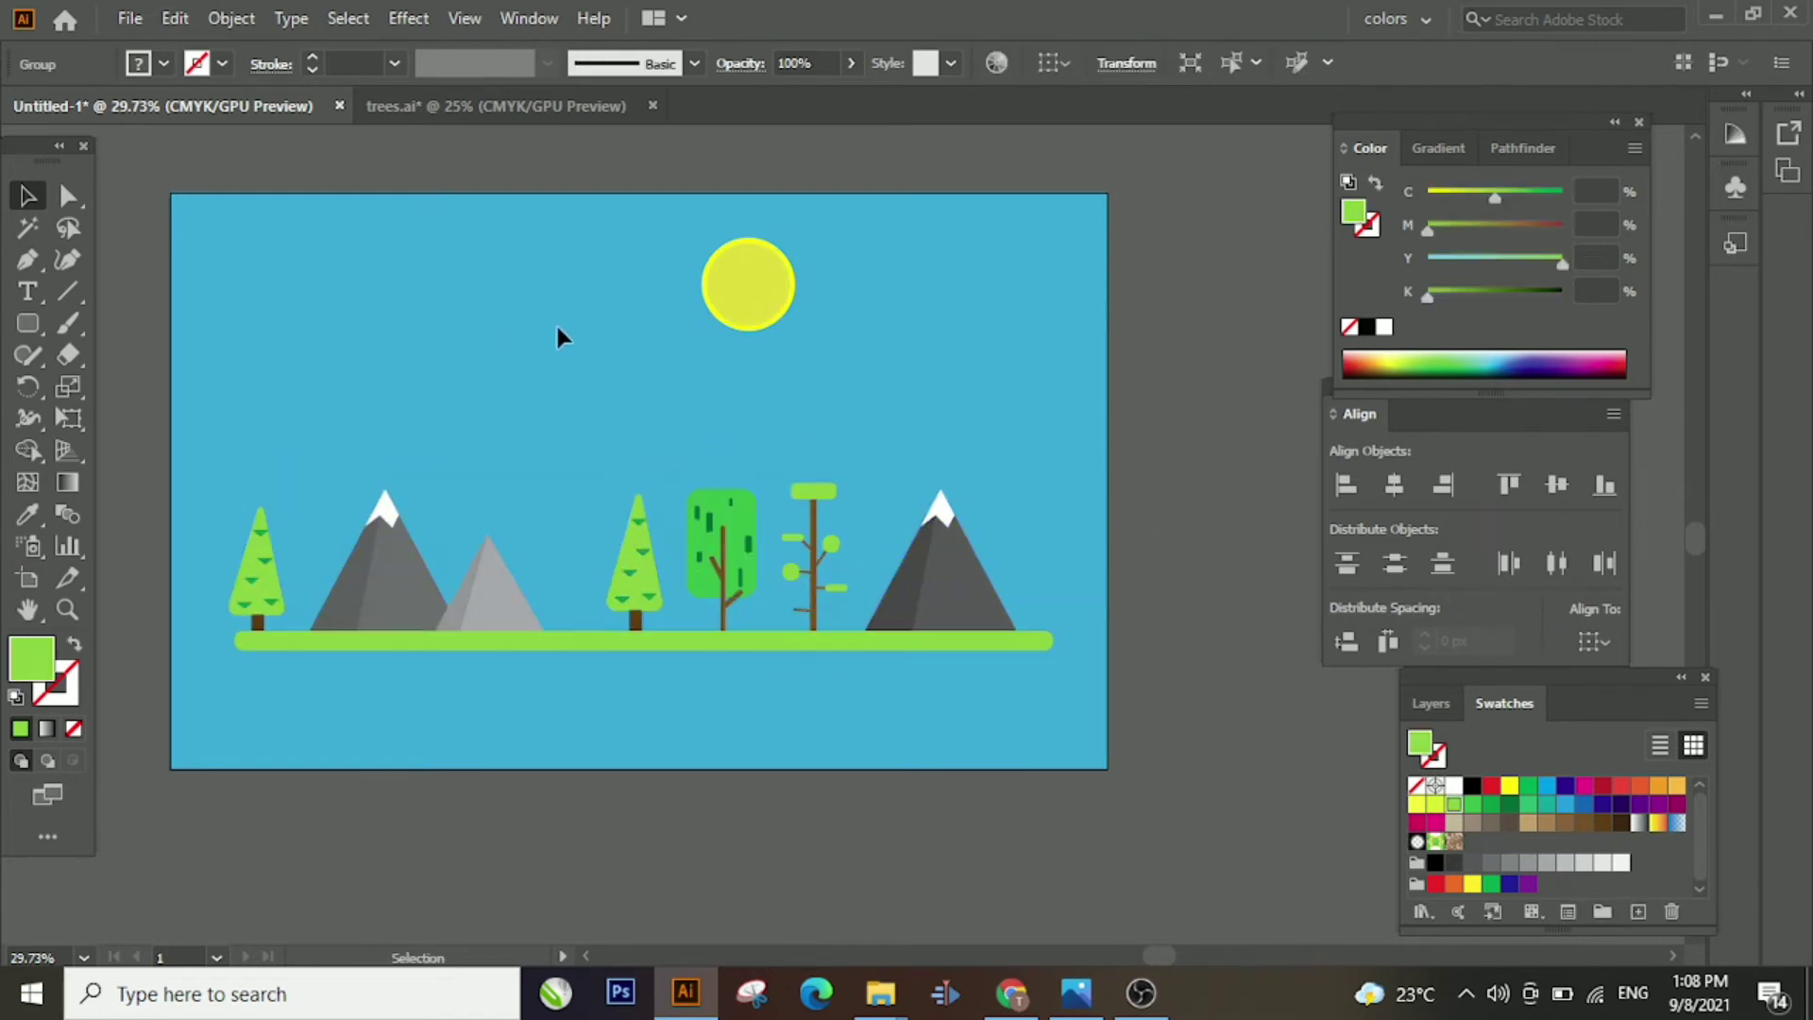
Bring the whole scenery group to the front
right_click(255, 605)
mouse_move(397, 456)
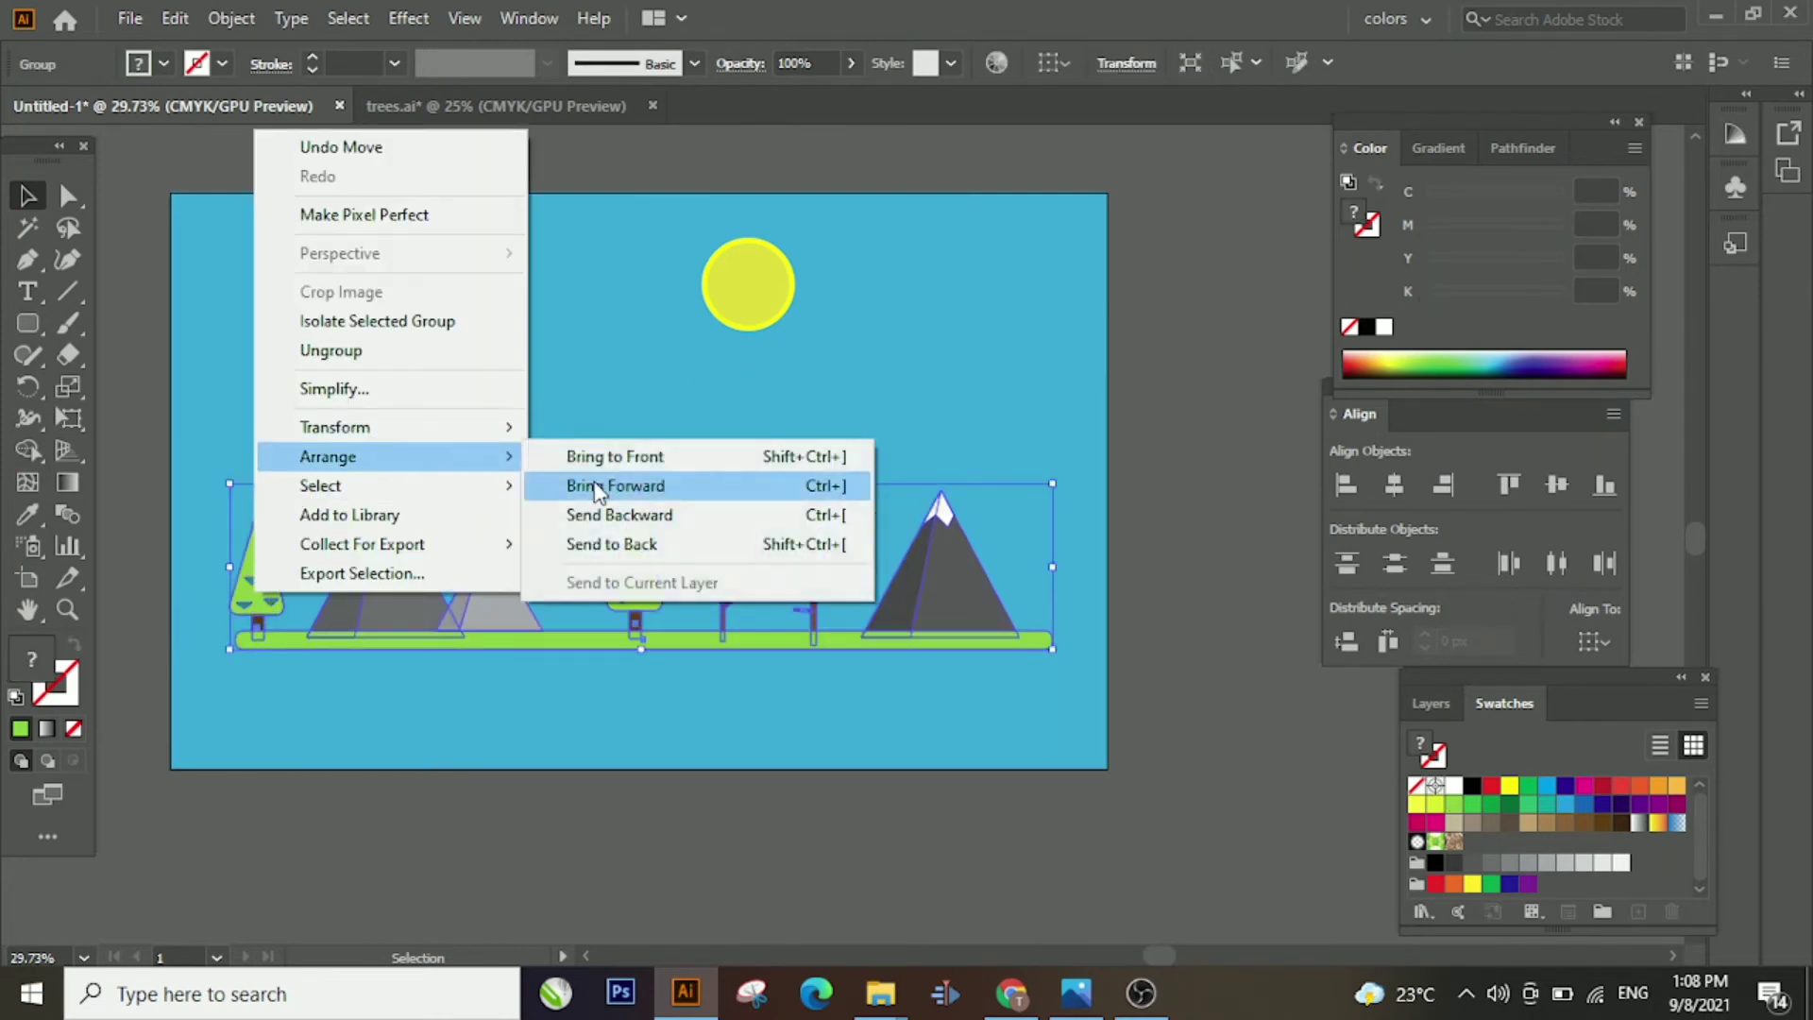
click(614, 456)
click(312, 879)
Ungroup the scenery and bring the triangular tree at the strip's left end to the front
right_click(347, 650)
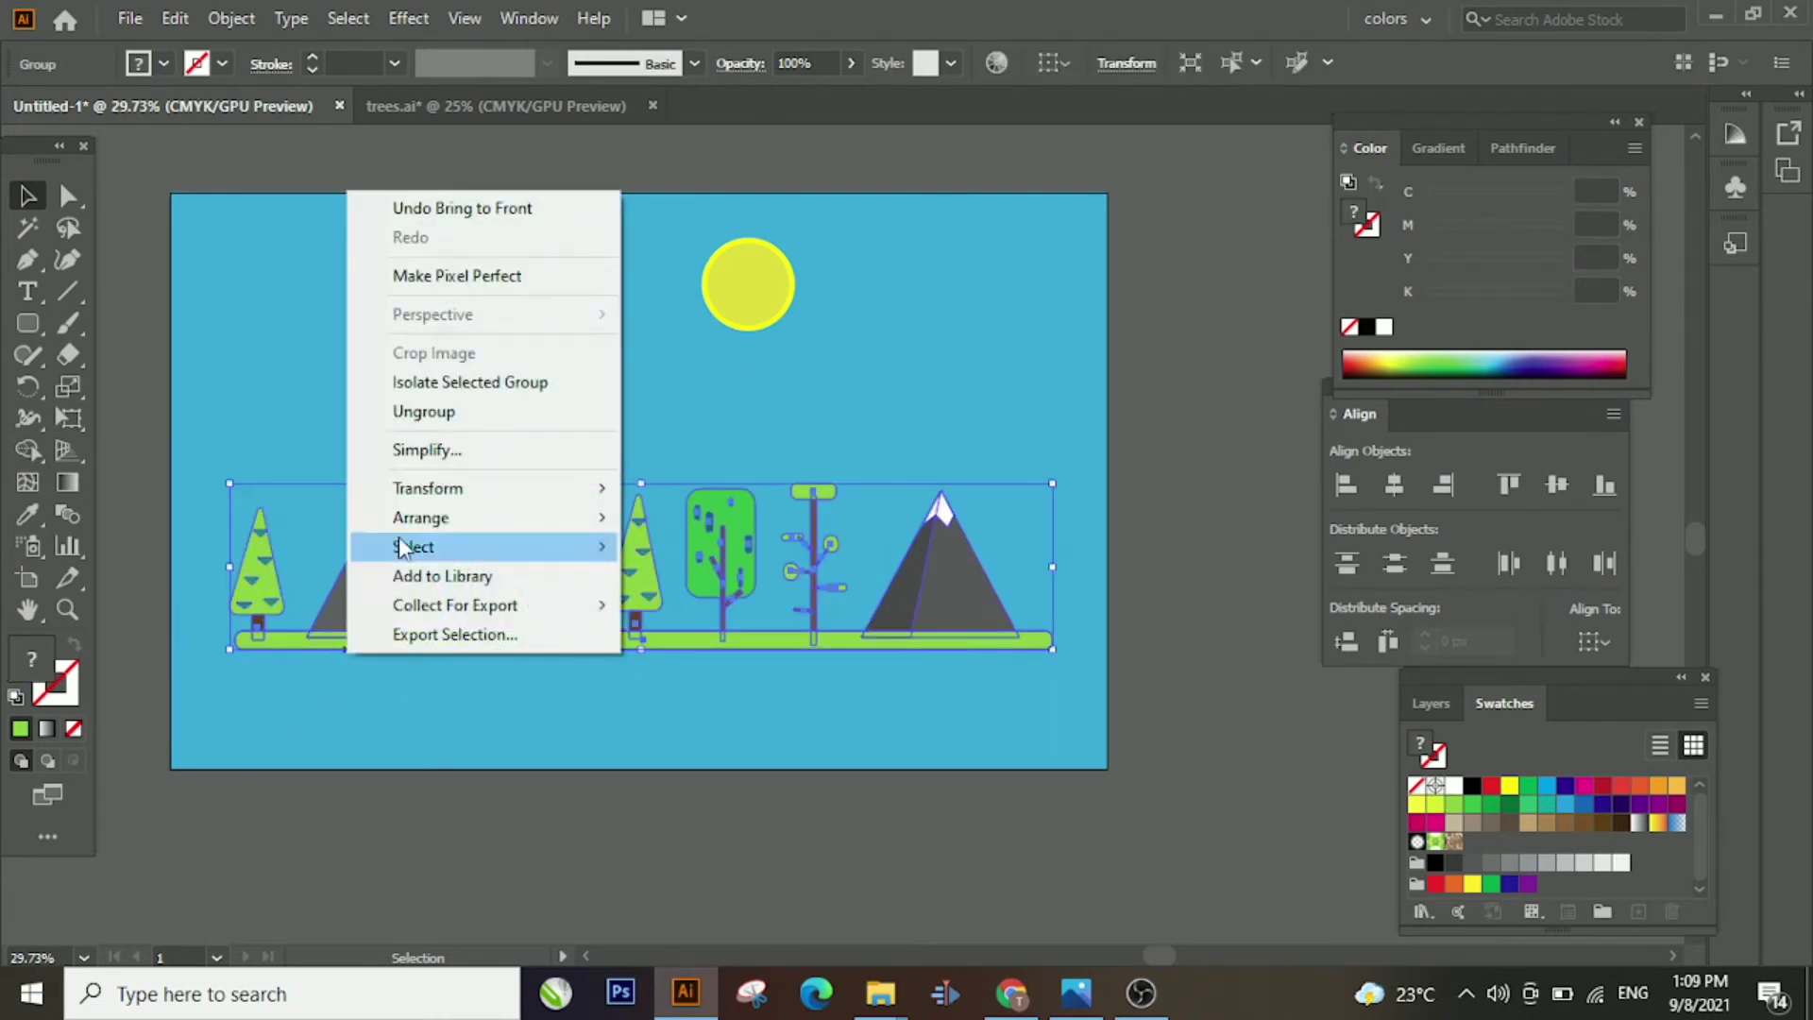
click(416, 411)
click(302, 712)
right_click(272, 572)
mouse_move(376, 439)
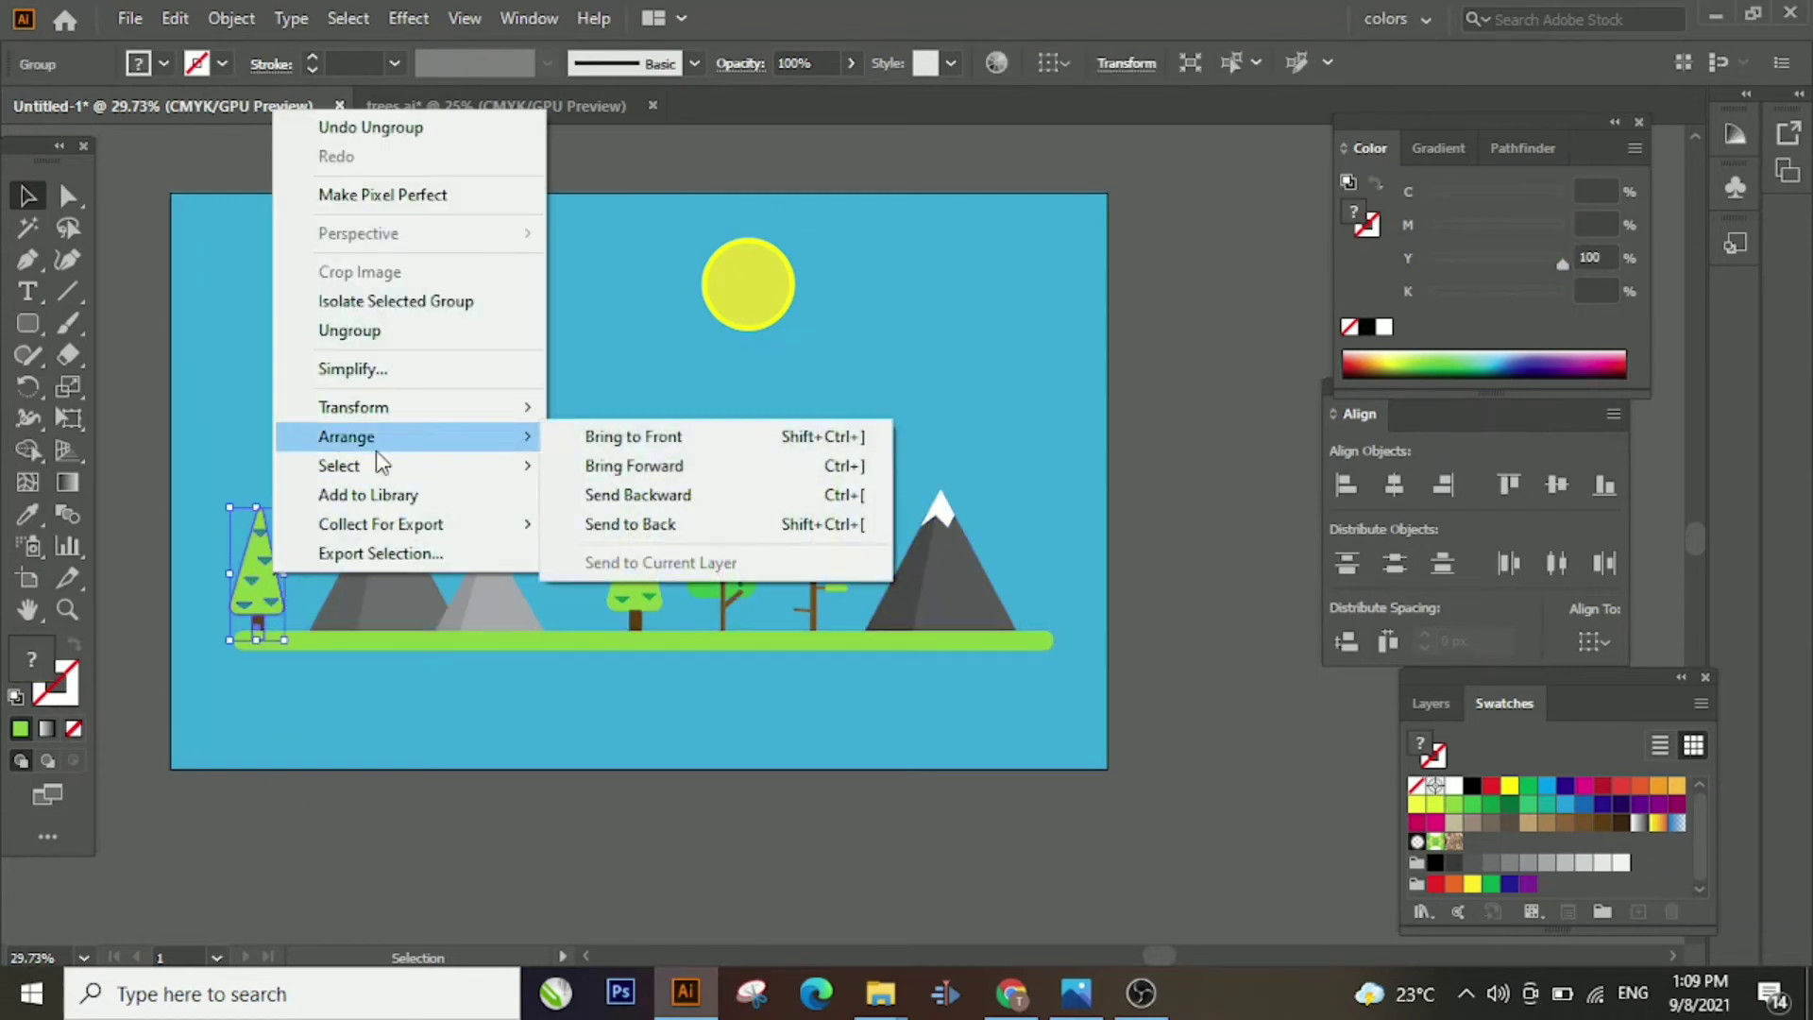
click(632, 440)
click(354, 846)
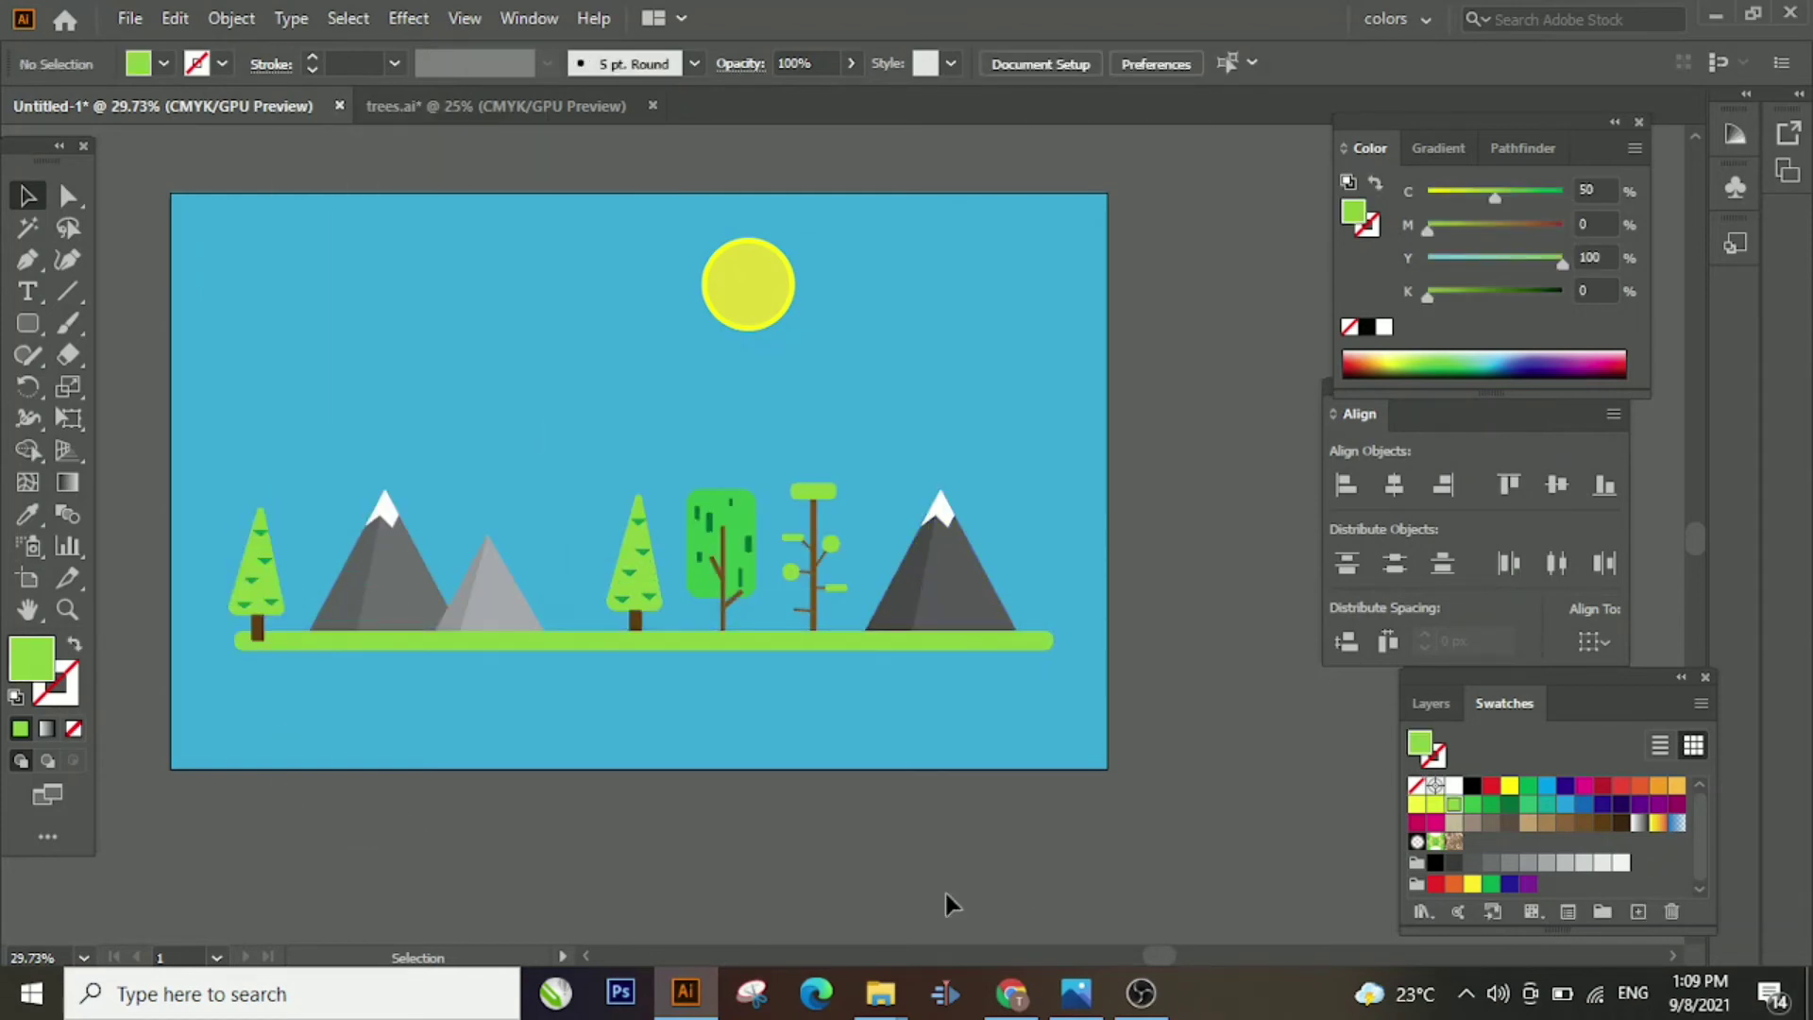
Draw a long, thin rounded rectangle filled white in the sky above the left mountain as a cloud bar
click(21, 324)
drag(296, 283, 473, 310)
click(1454, 787)
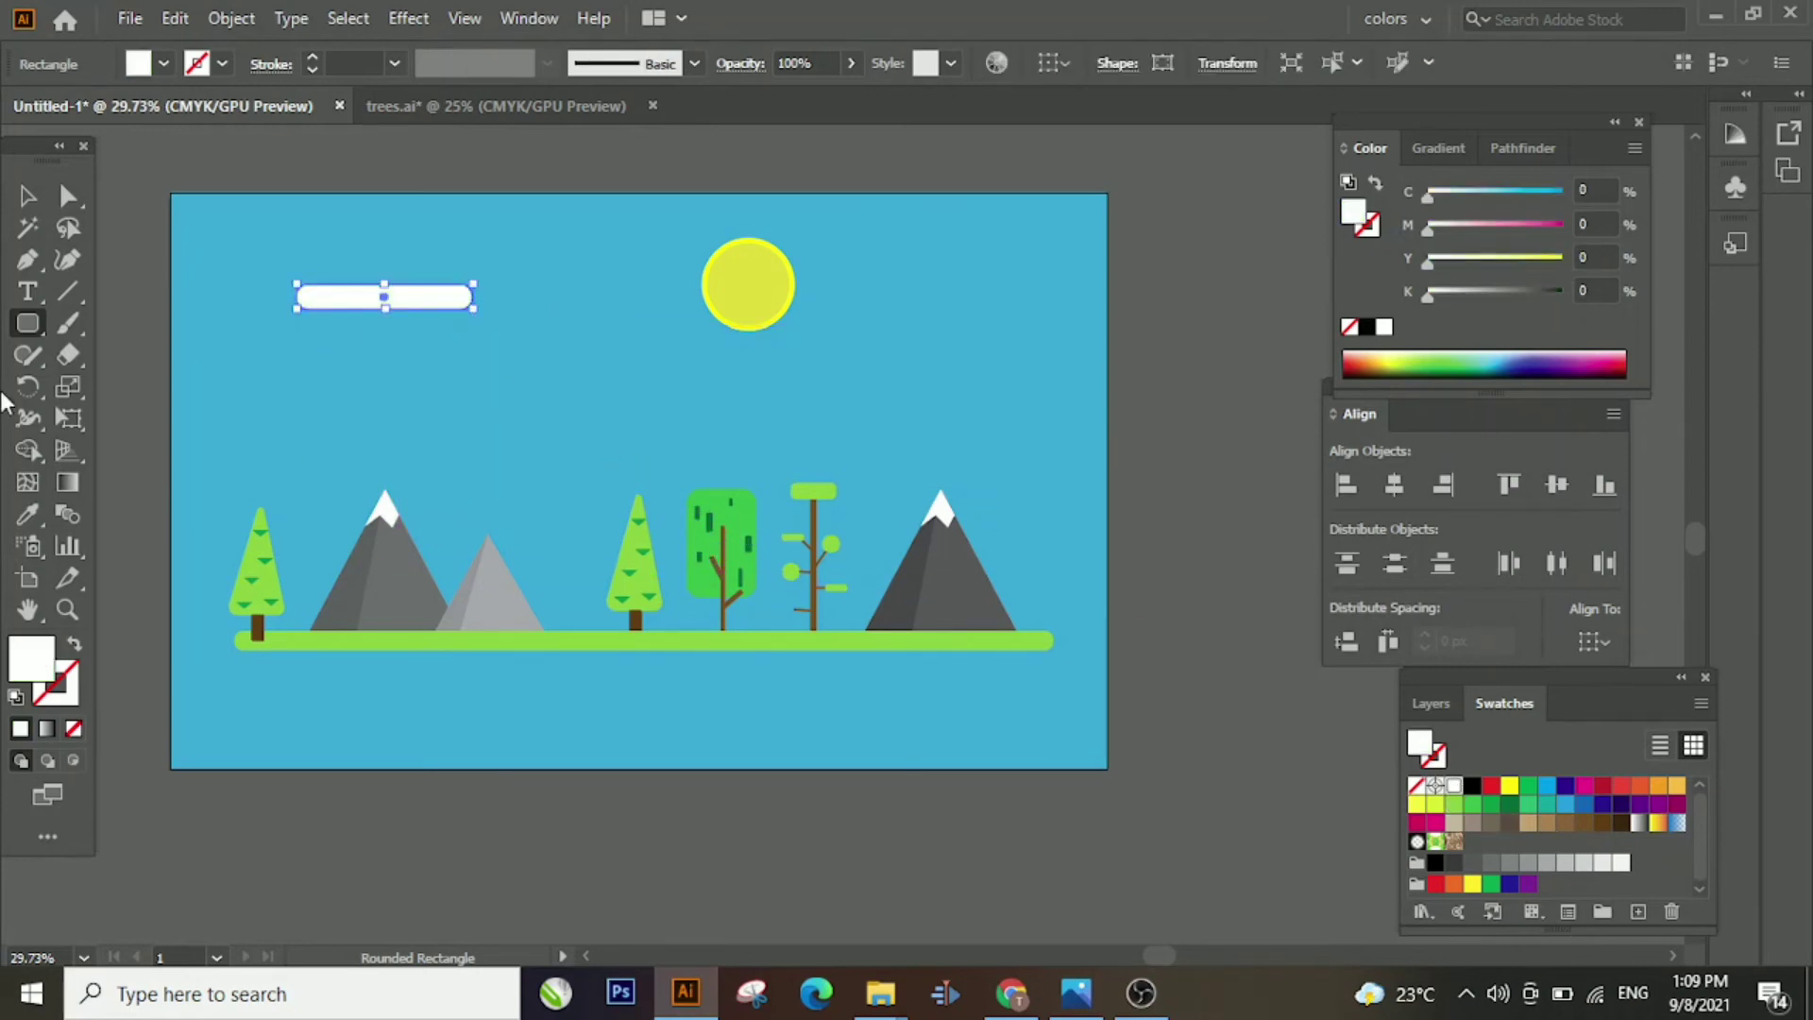
click(19, 197)
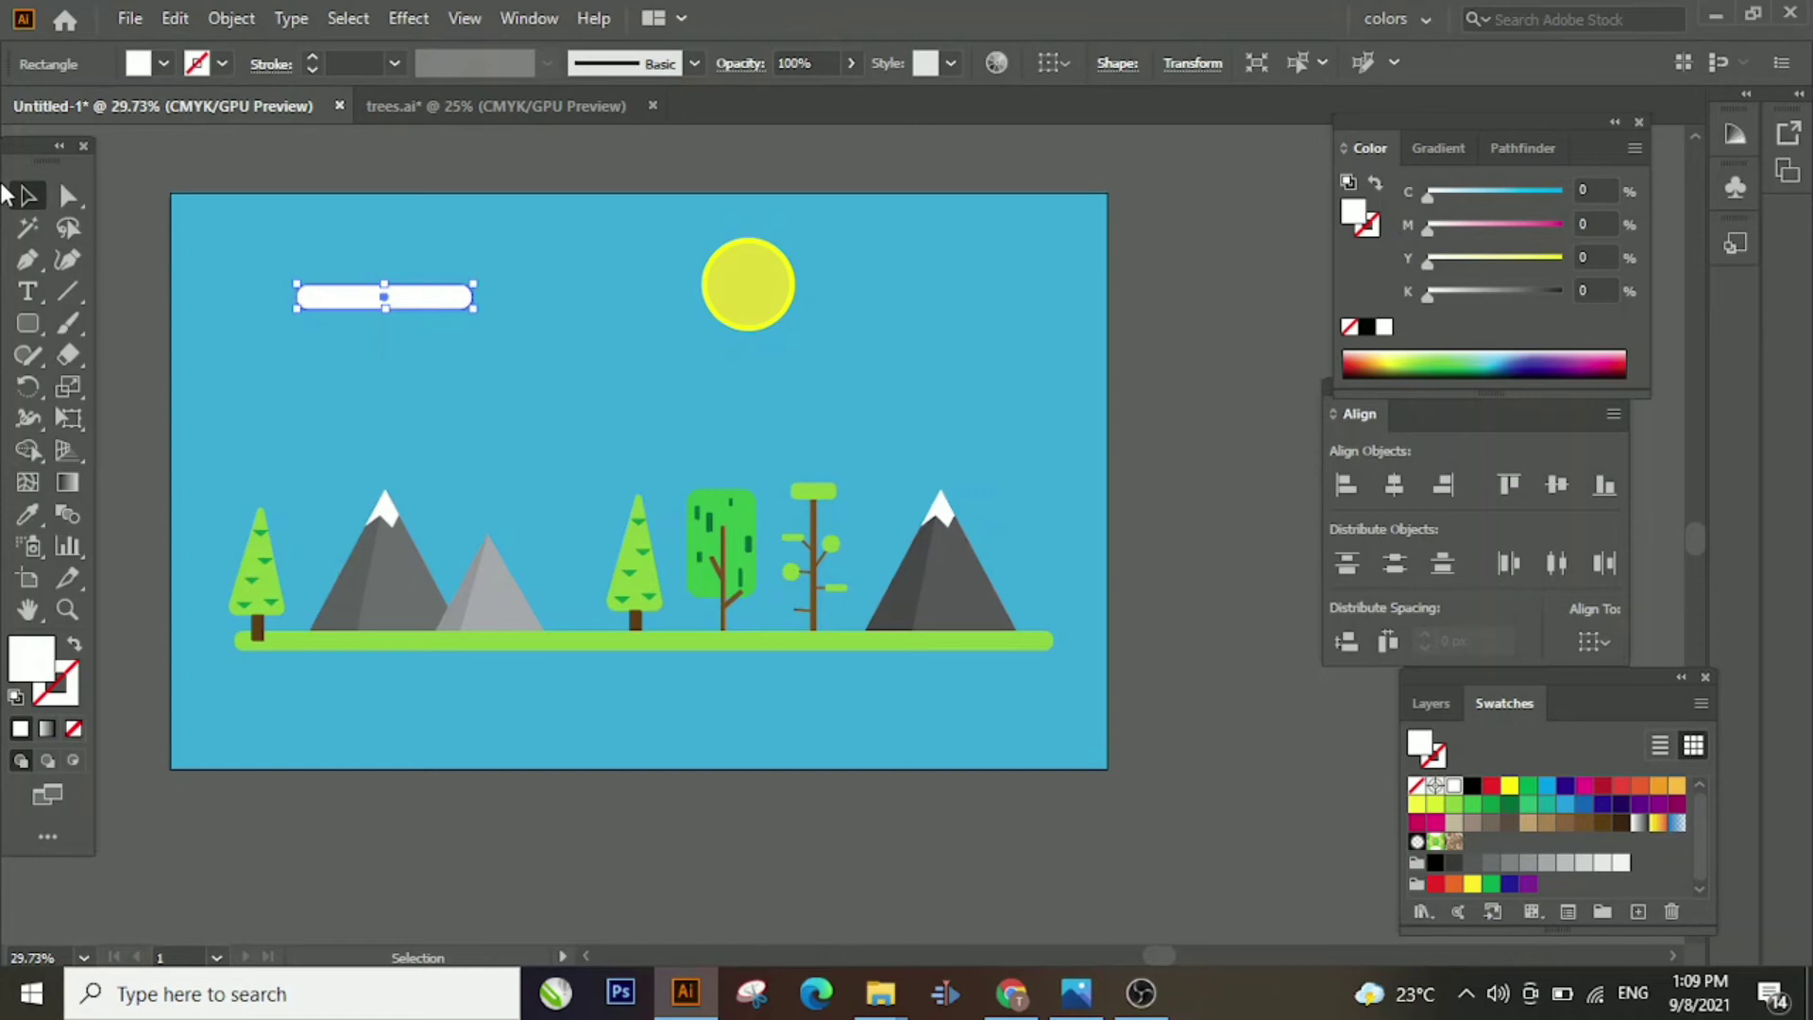
Duplicate the white bar, offset one copy below and to the right of the original as a cloud, and delete the spare copy
key(ctrl+c)
key(ctrl+v)
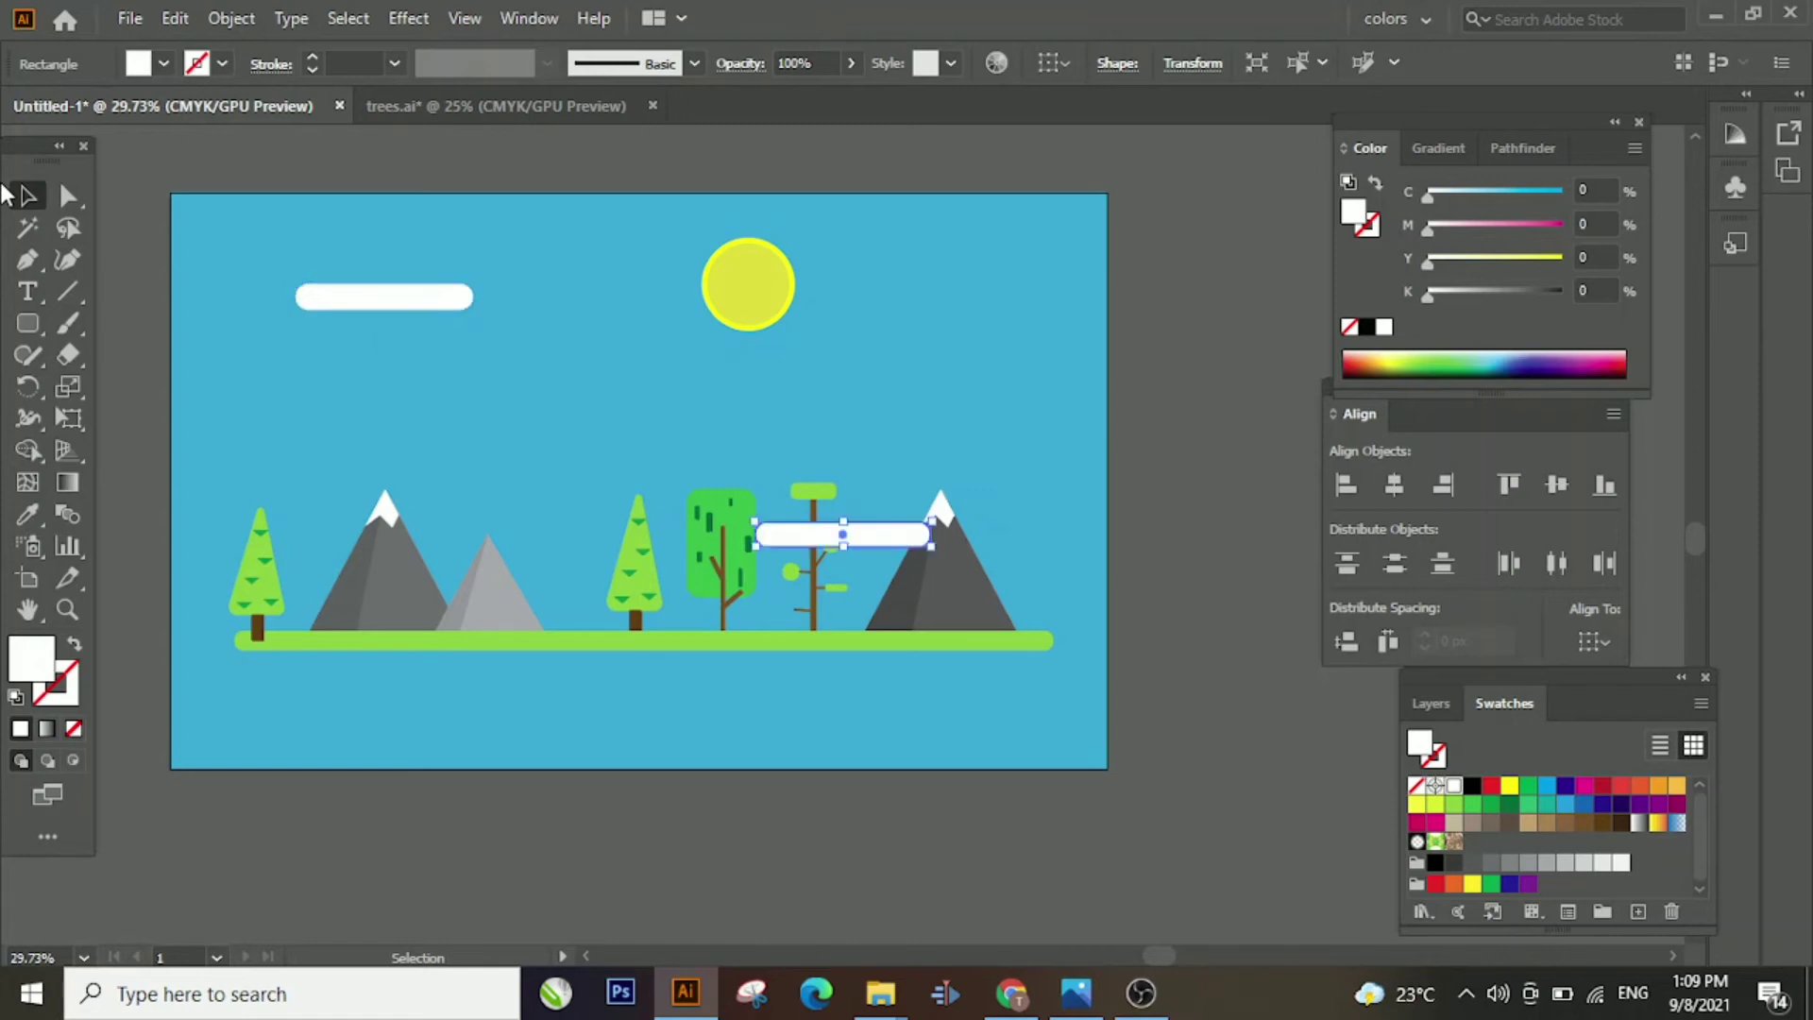
click(1196, 433)
drag(843, 537, 657, 346)
alt+drag(326, 288, 371, 315)
click(610, 344)
key(Delete)
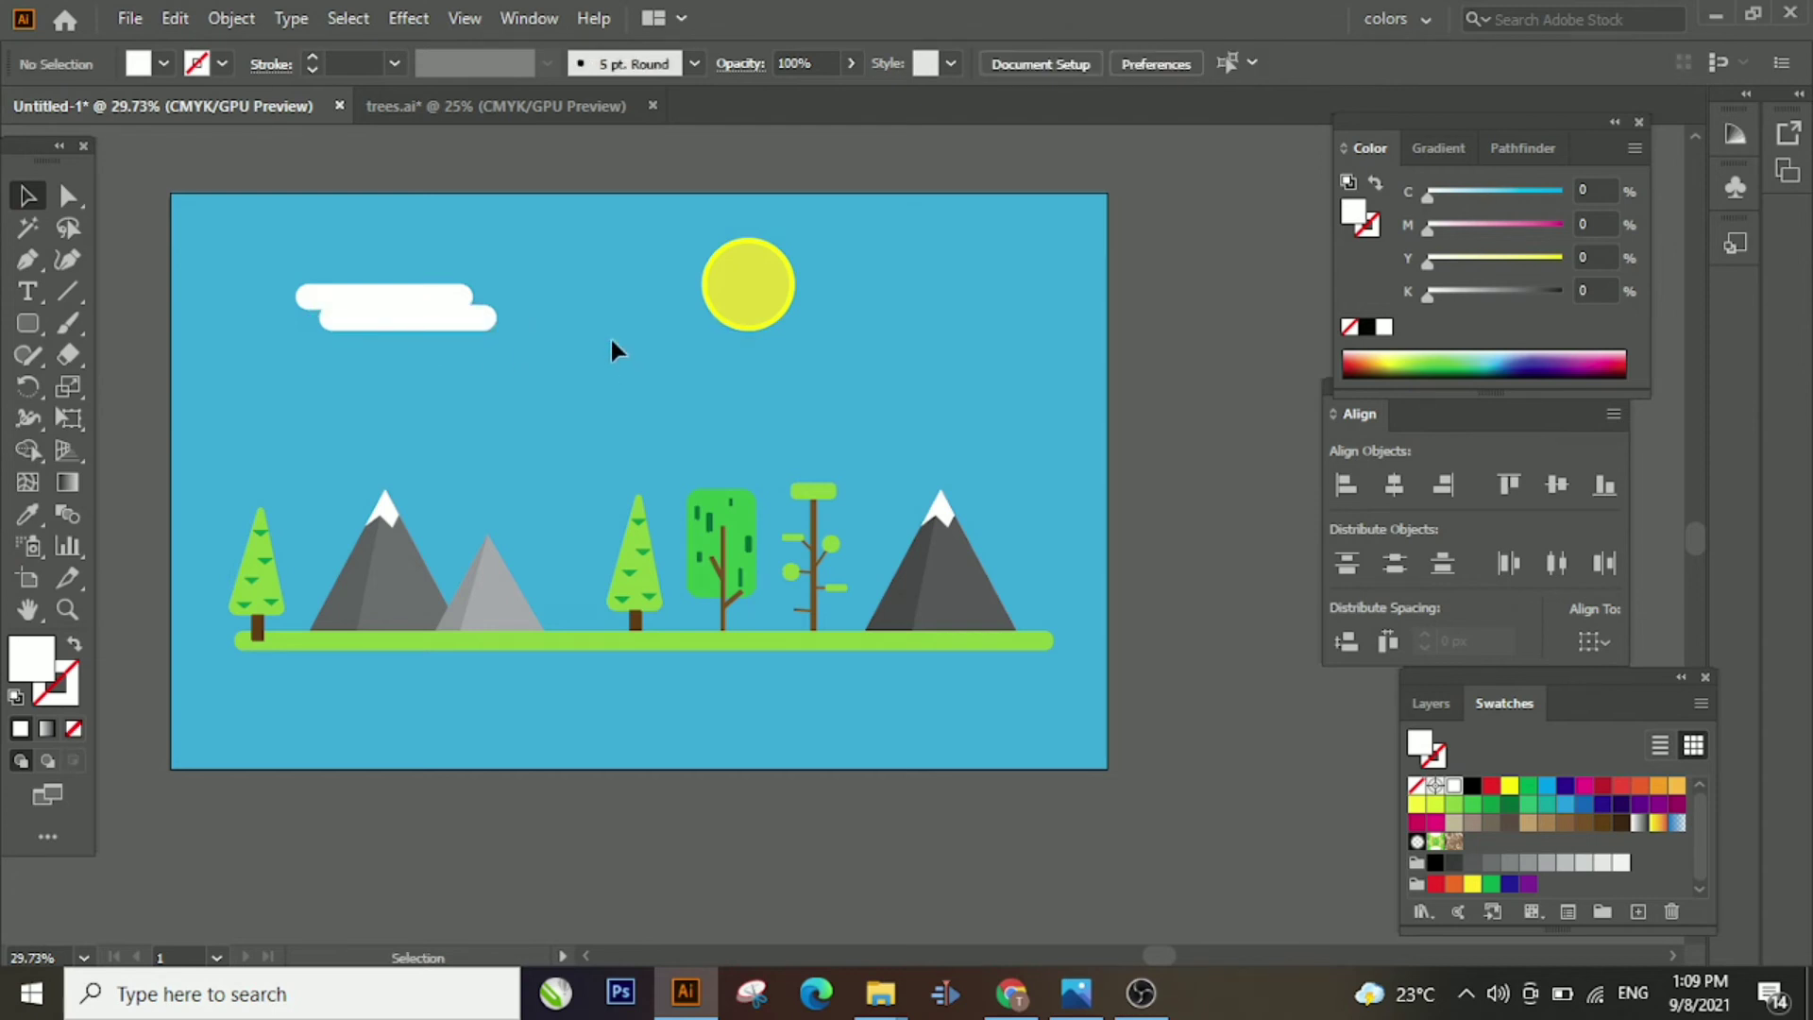
drag(430, 319, 444, 319)
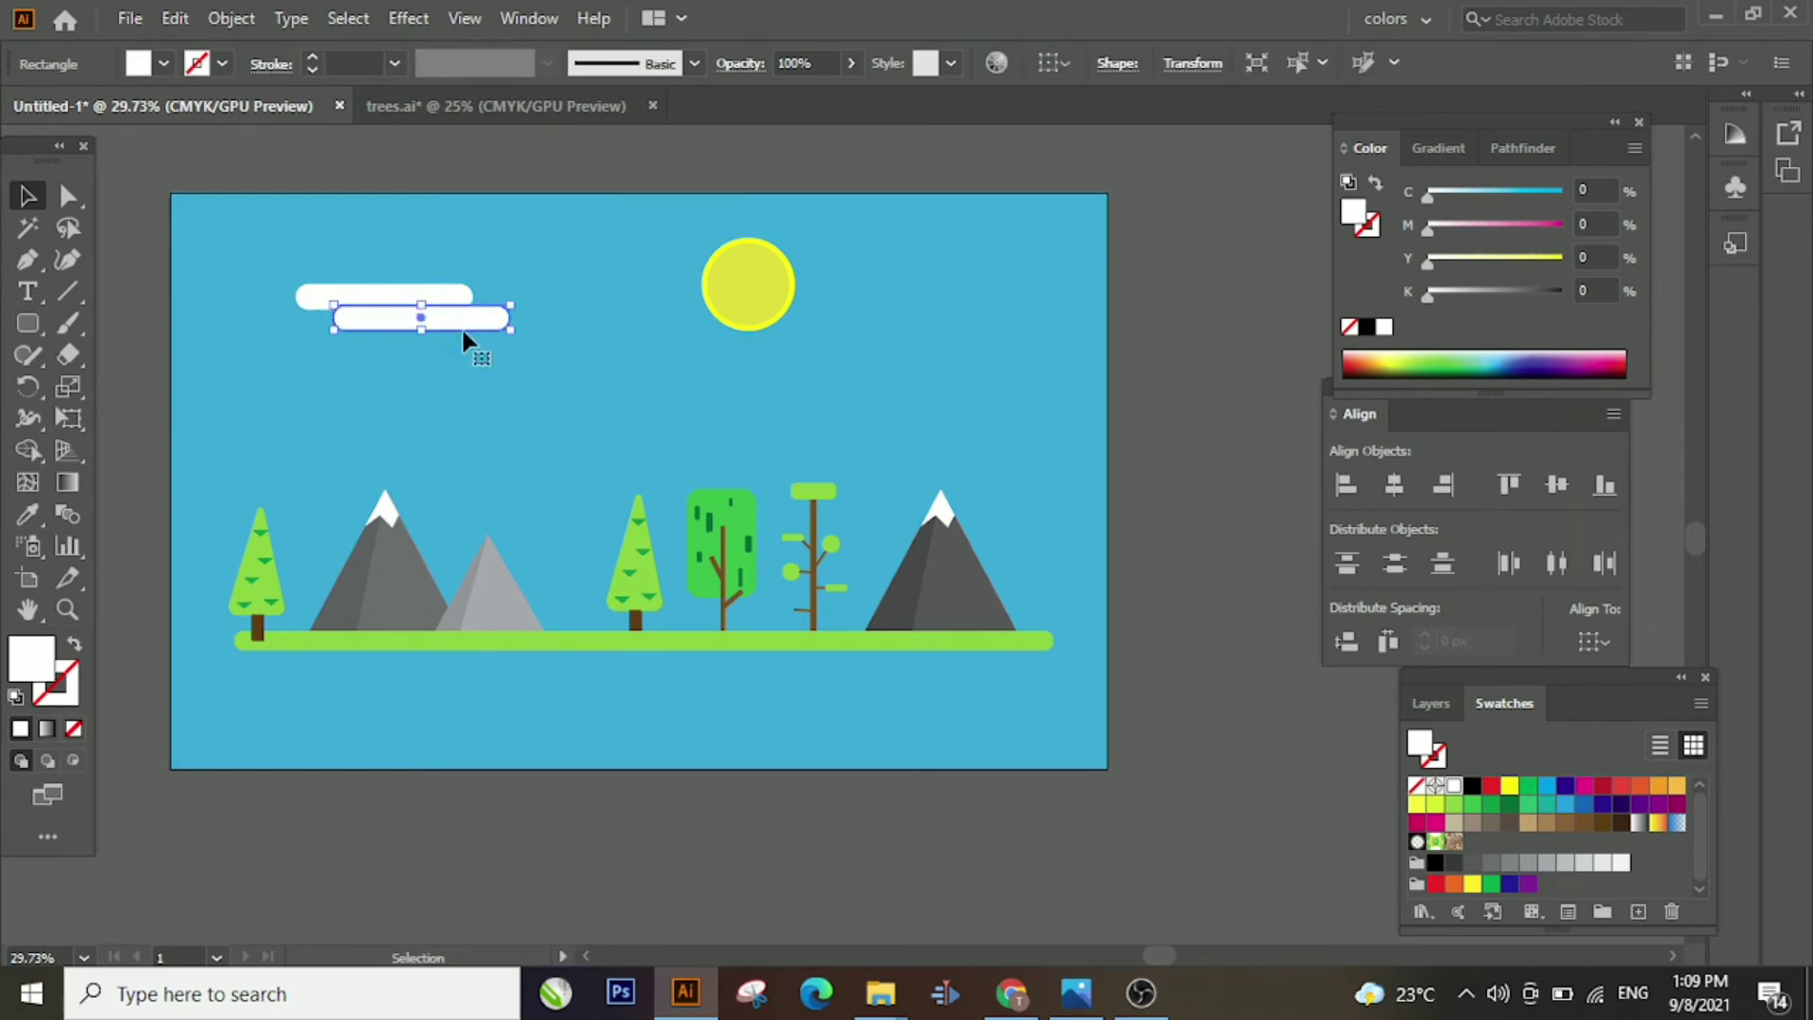
click(274, 319)
Draw a shorter white rounded rectangle in the sky to the right of the sun
click(28, 323)
drag(869, 245, 974, 270)
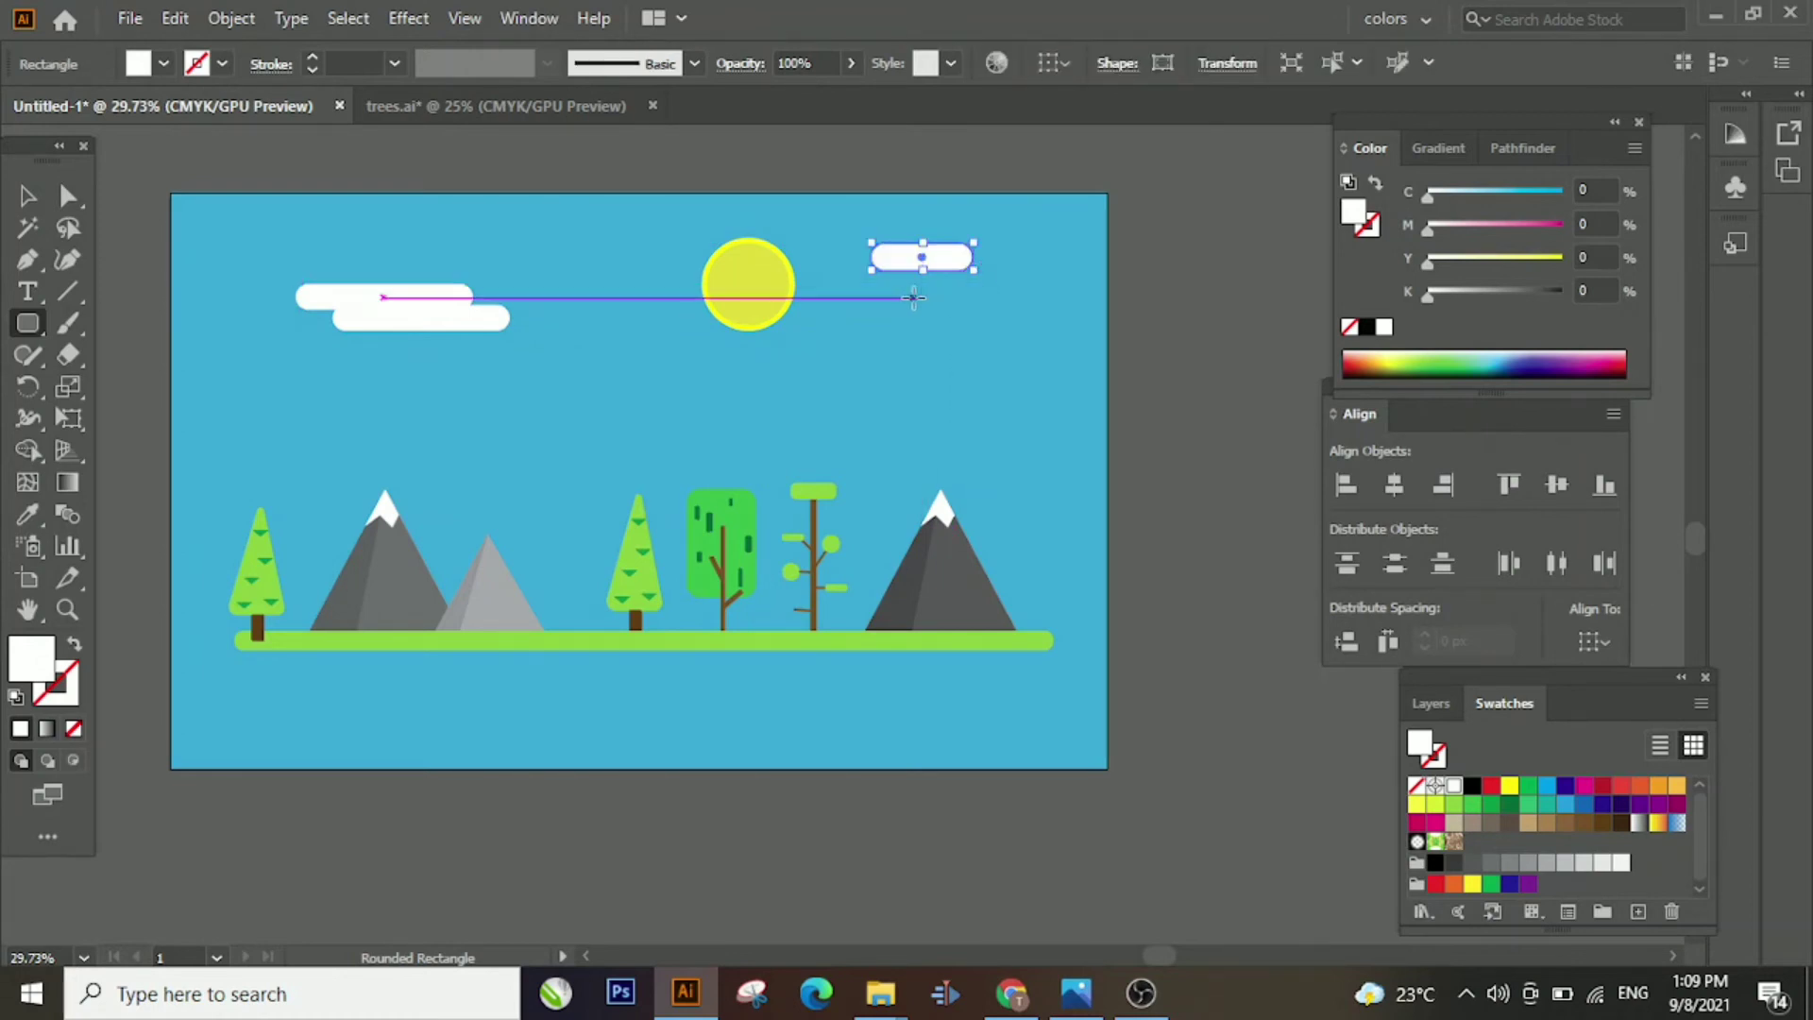
click(28, 196)
Duplicate the short white bar, offset the copy below and to the right of the original, and group both as a small cloud
key(ctrl+v)
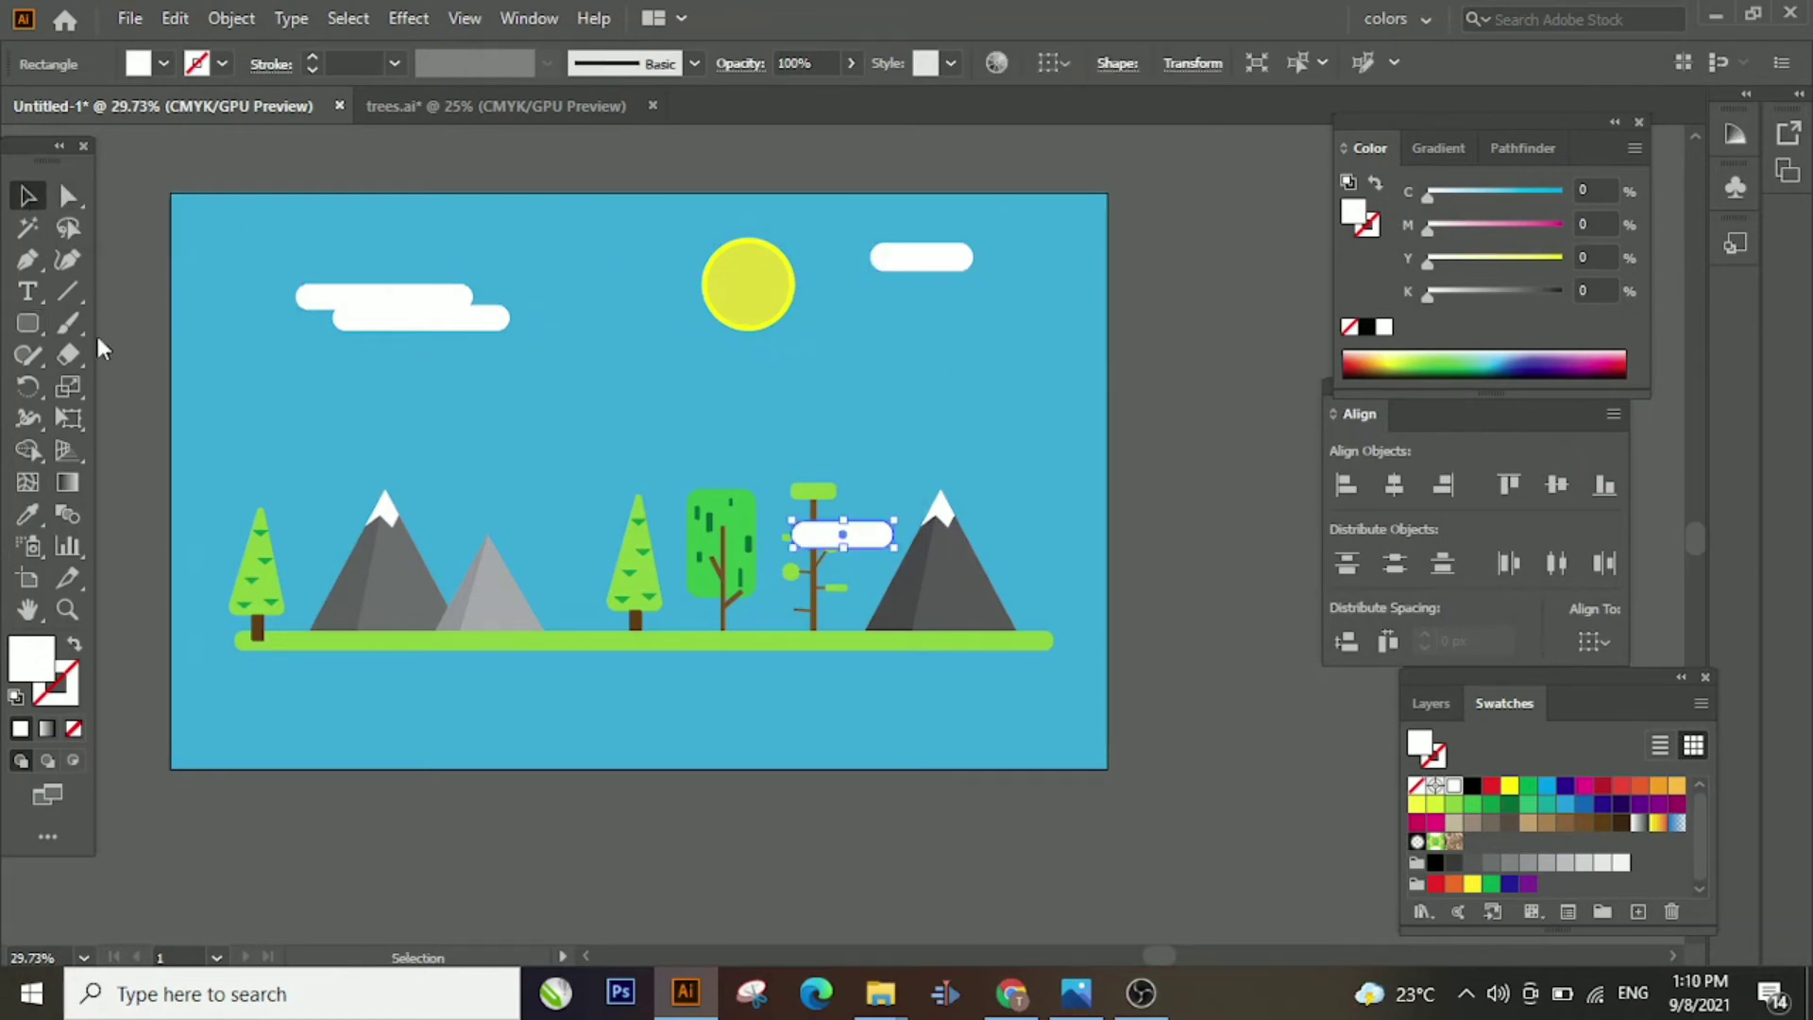
click(905, 462)
drag(845, 535, 937, 324)
click(976, 342)
click(1048, 291)
right_click(938, 324)
click(1027, 481)
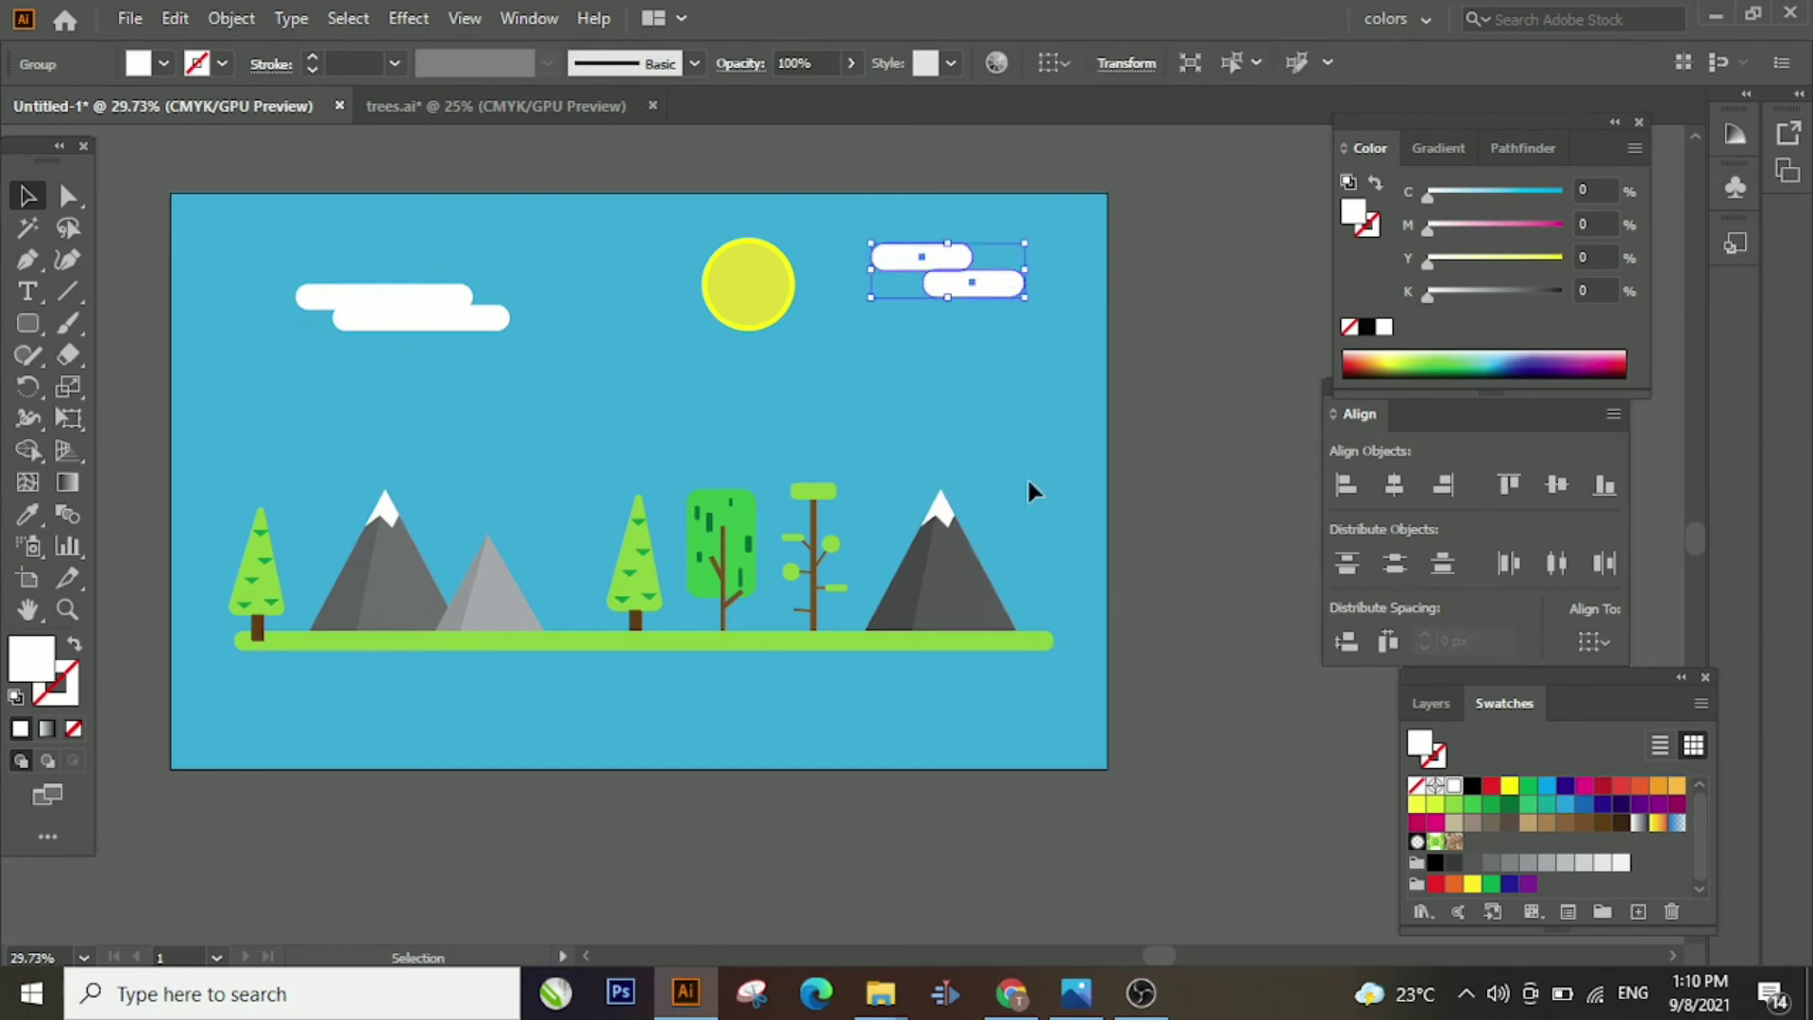
Try a slightly tilted copy of the small cloud in the sky between the left cloud and the sun
key(ctrl+v)
drag(928, 573, 717, 468)
drag(796, 532, 555, 366)
click(900, 408)
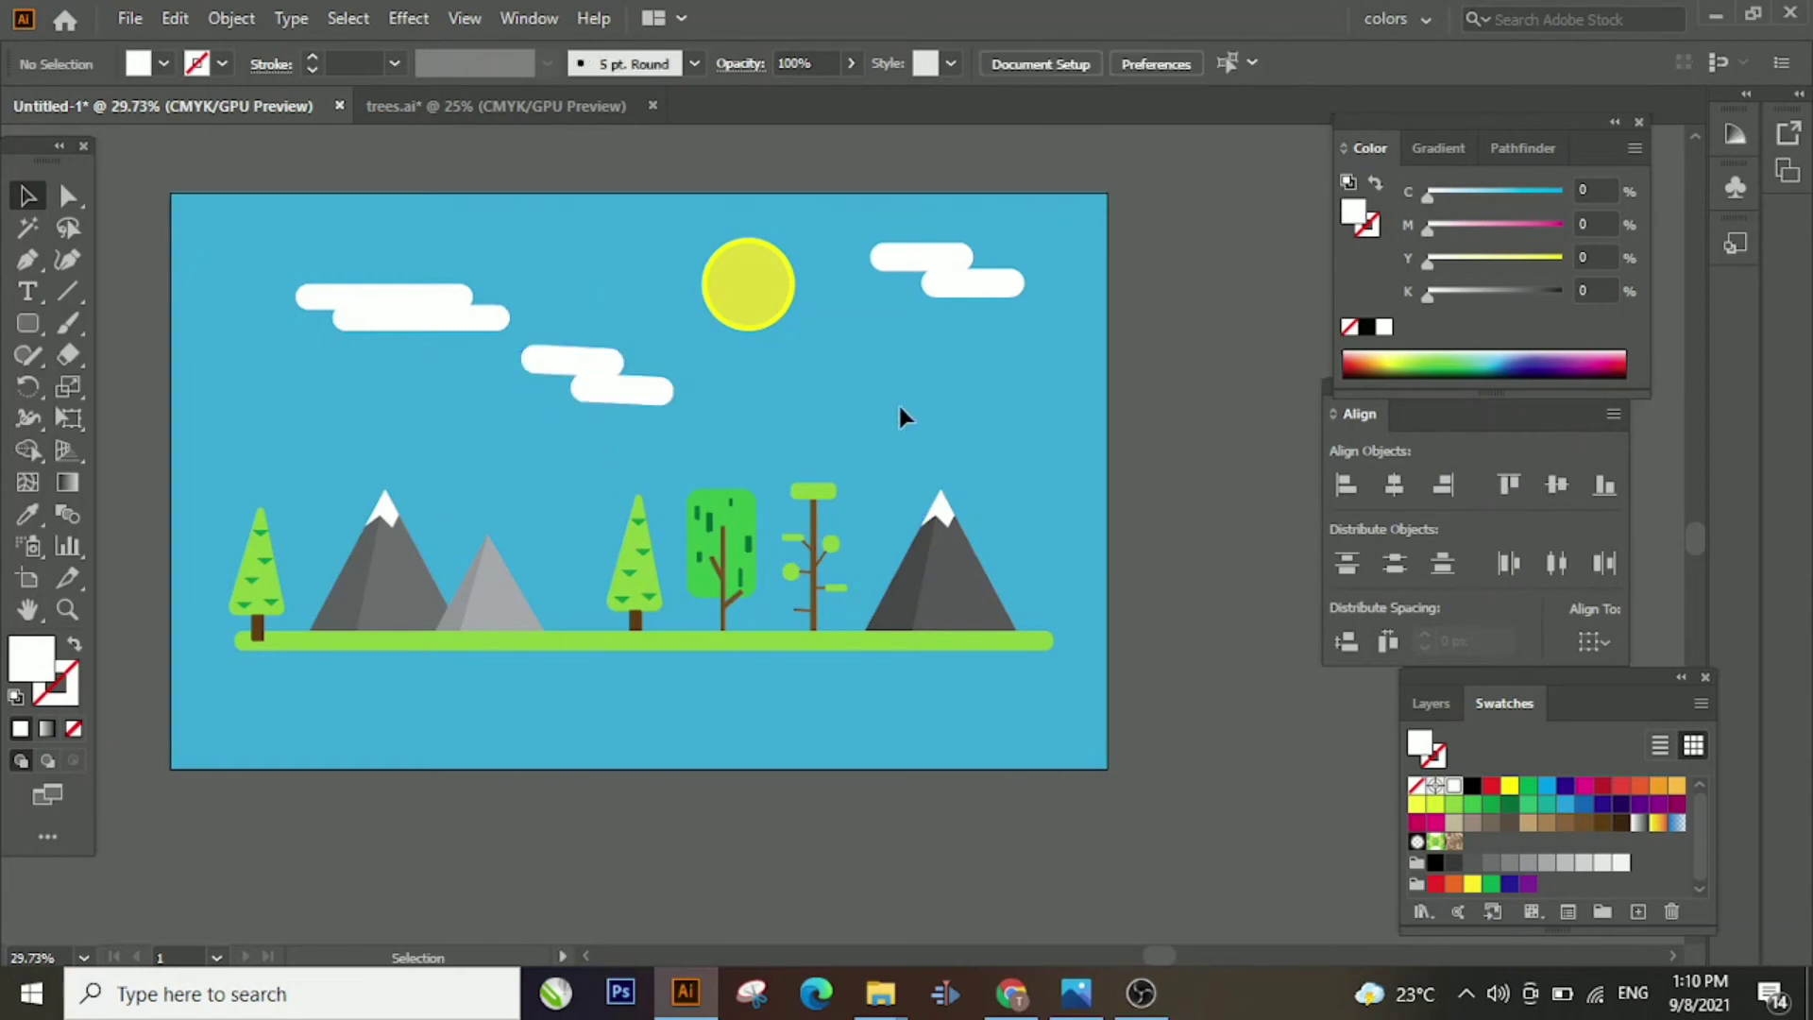
Move the small cloud right of the sun slightly down and to the right, and delete its tilted copy
drag(922, 286, 977, 312)
drag(627, 383, 823, 349)
click(1218, 470)
click(1166, 409)
key(Delete)
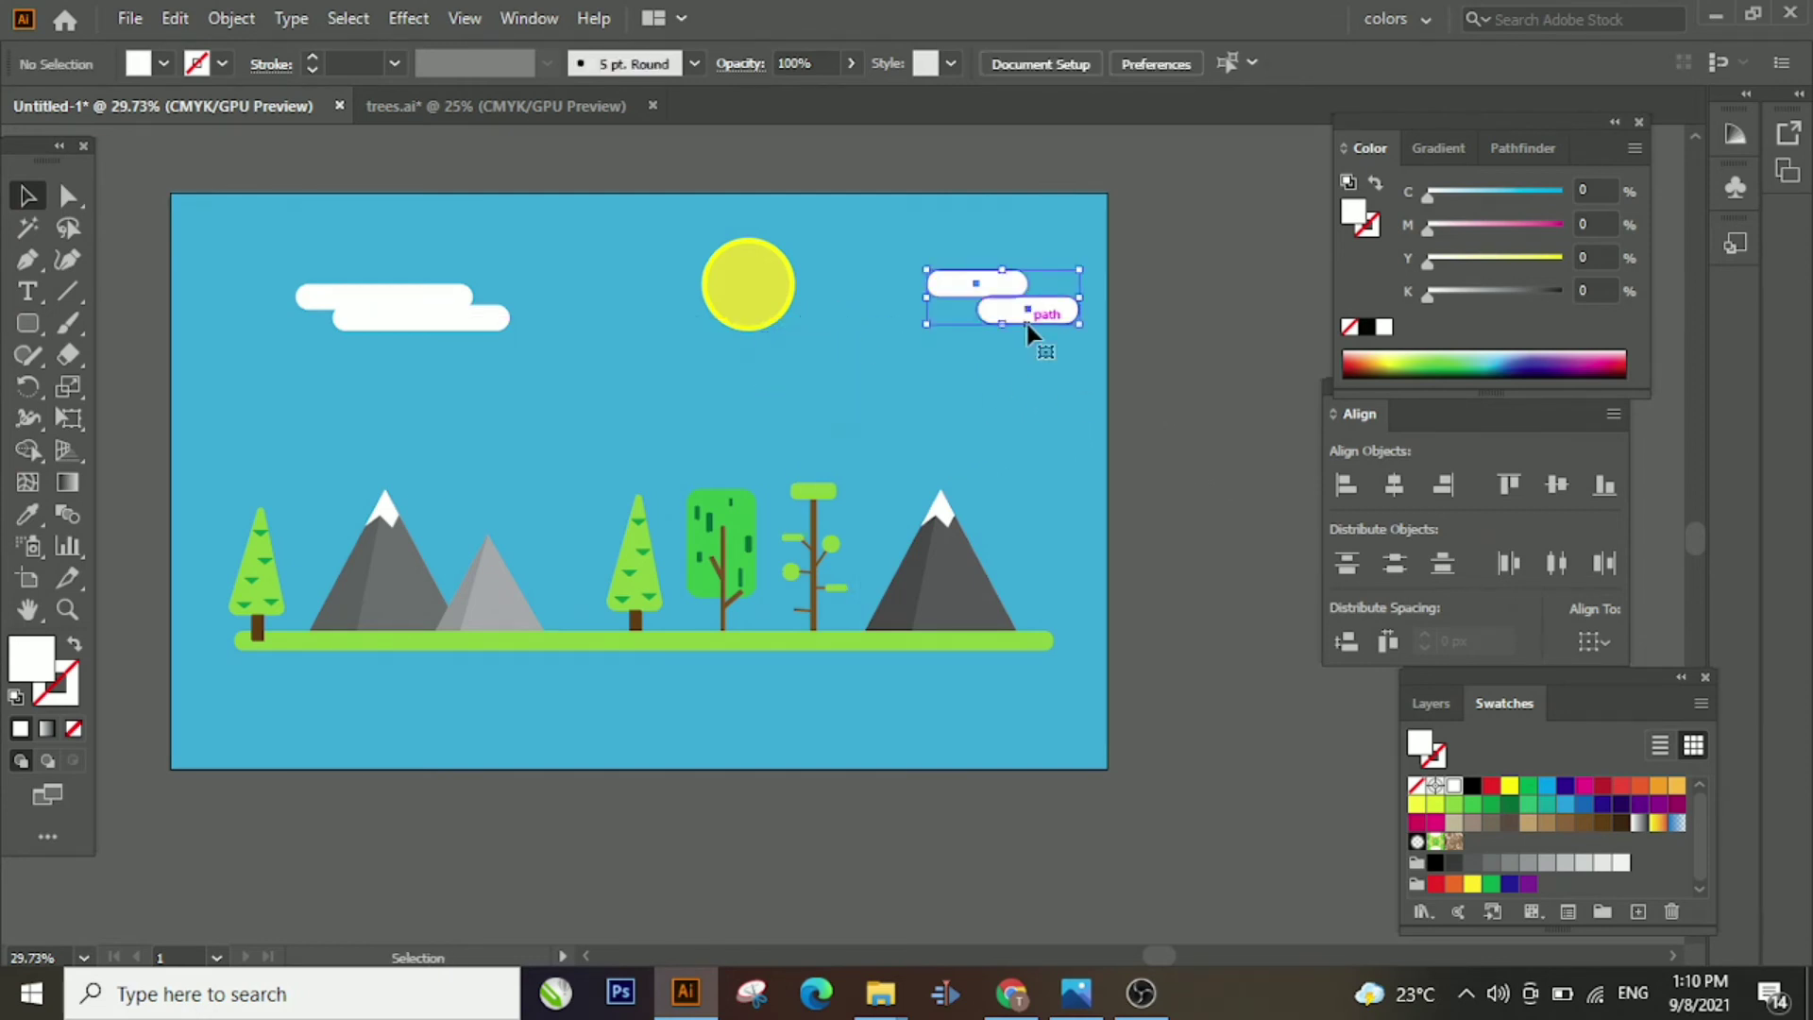
Ungroup the small cloud right of the sun and move its lower bar up and left to overlap the upper bar
right_click(1029, 320)
click(1086, 540)
drag(1022, 332, 1004, 324)
click(1150, 381)
click(988, 299)
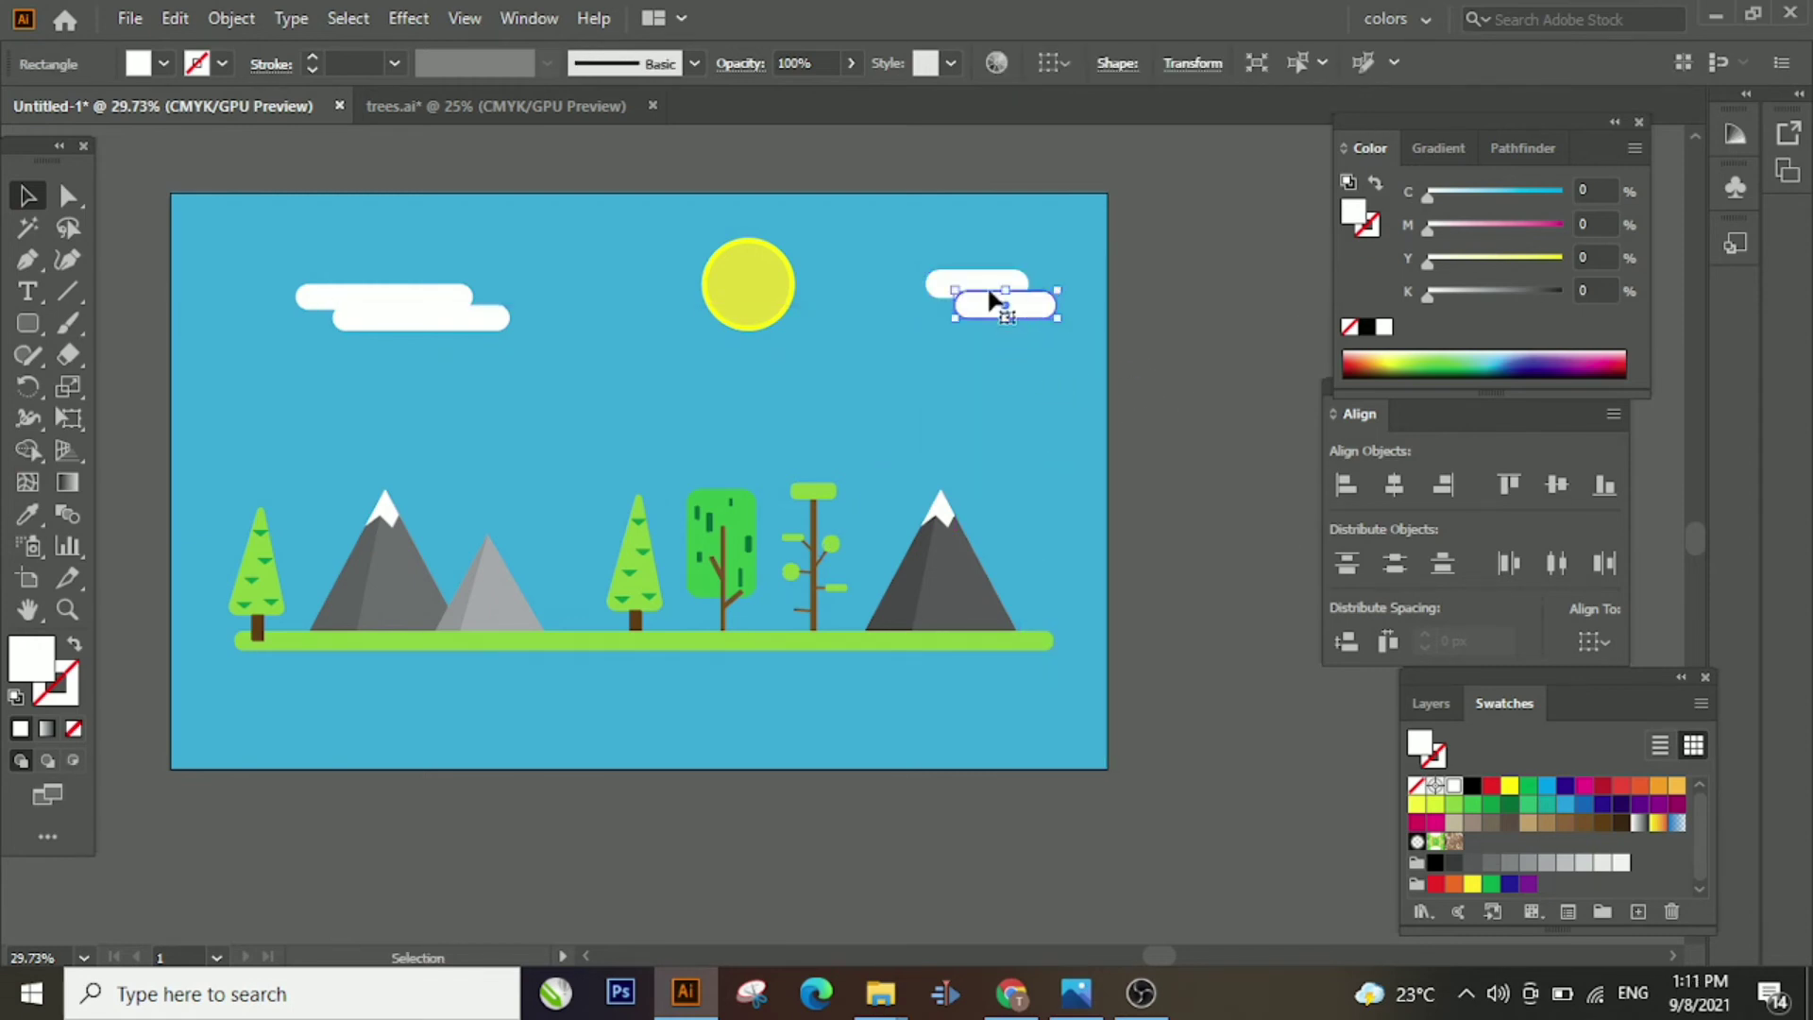
Group the two overlapping white bars of the small cloud on the right
drag(921, 257, 1005, 354)
right_click(1005, 354)
click(1082, 519)
click(996, 325)
click(1006, 306)
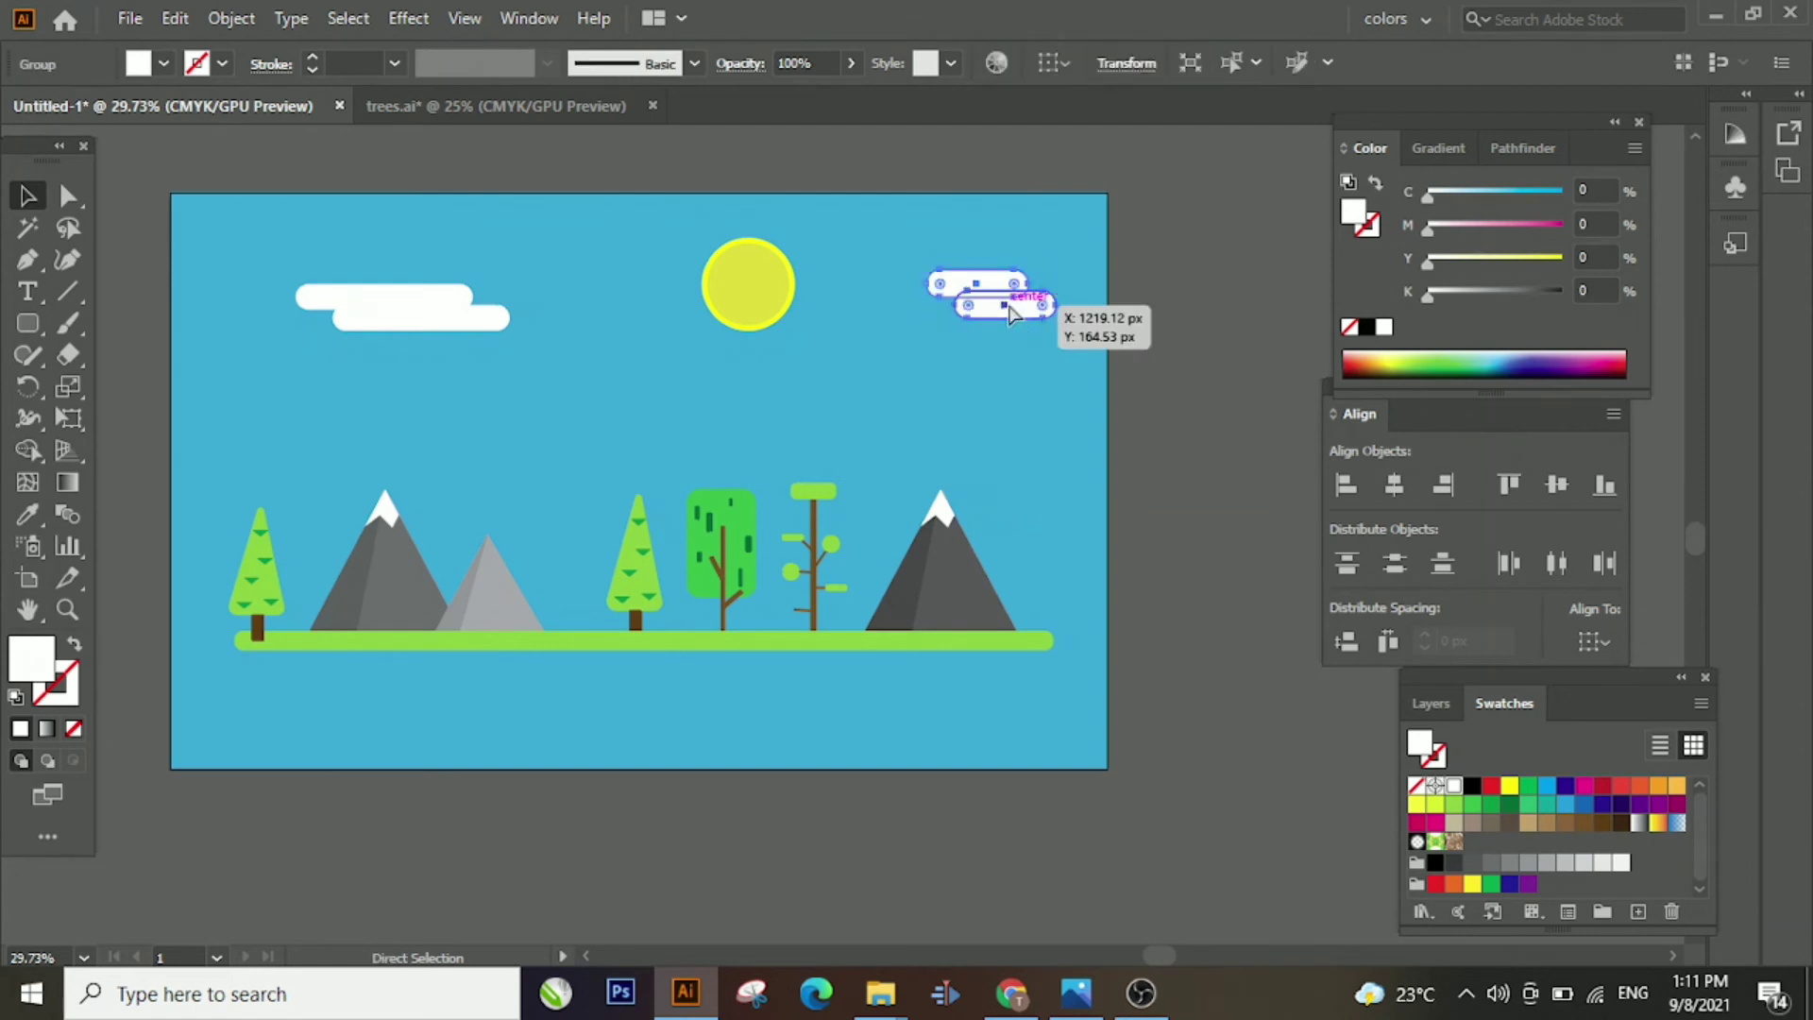
Try a slightly tilted copy of the small cloud between the sun and the original
key(ctrl+c)
key(ctrl+v)
drag(915, 571, 696, 458)
drag(829, 535, 848, 328)
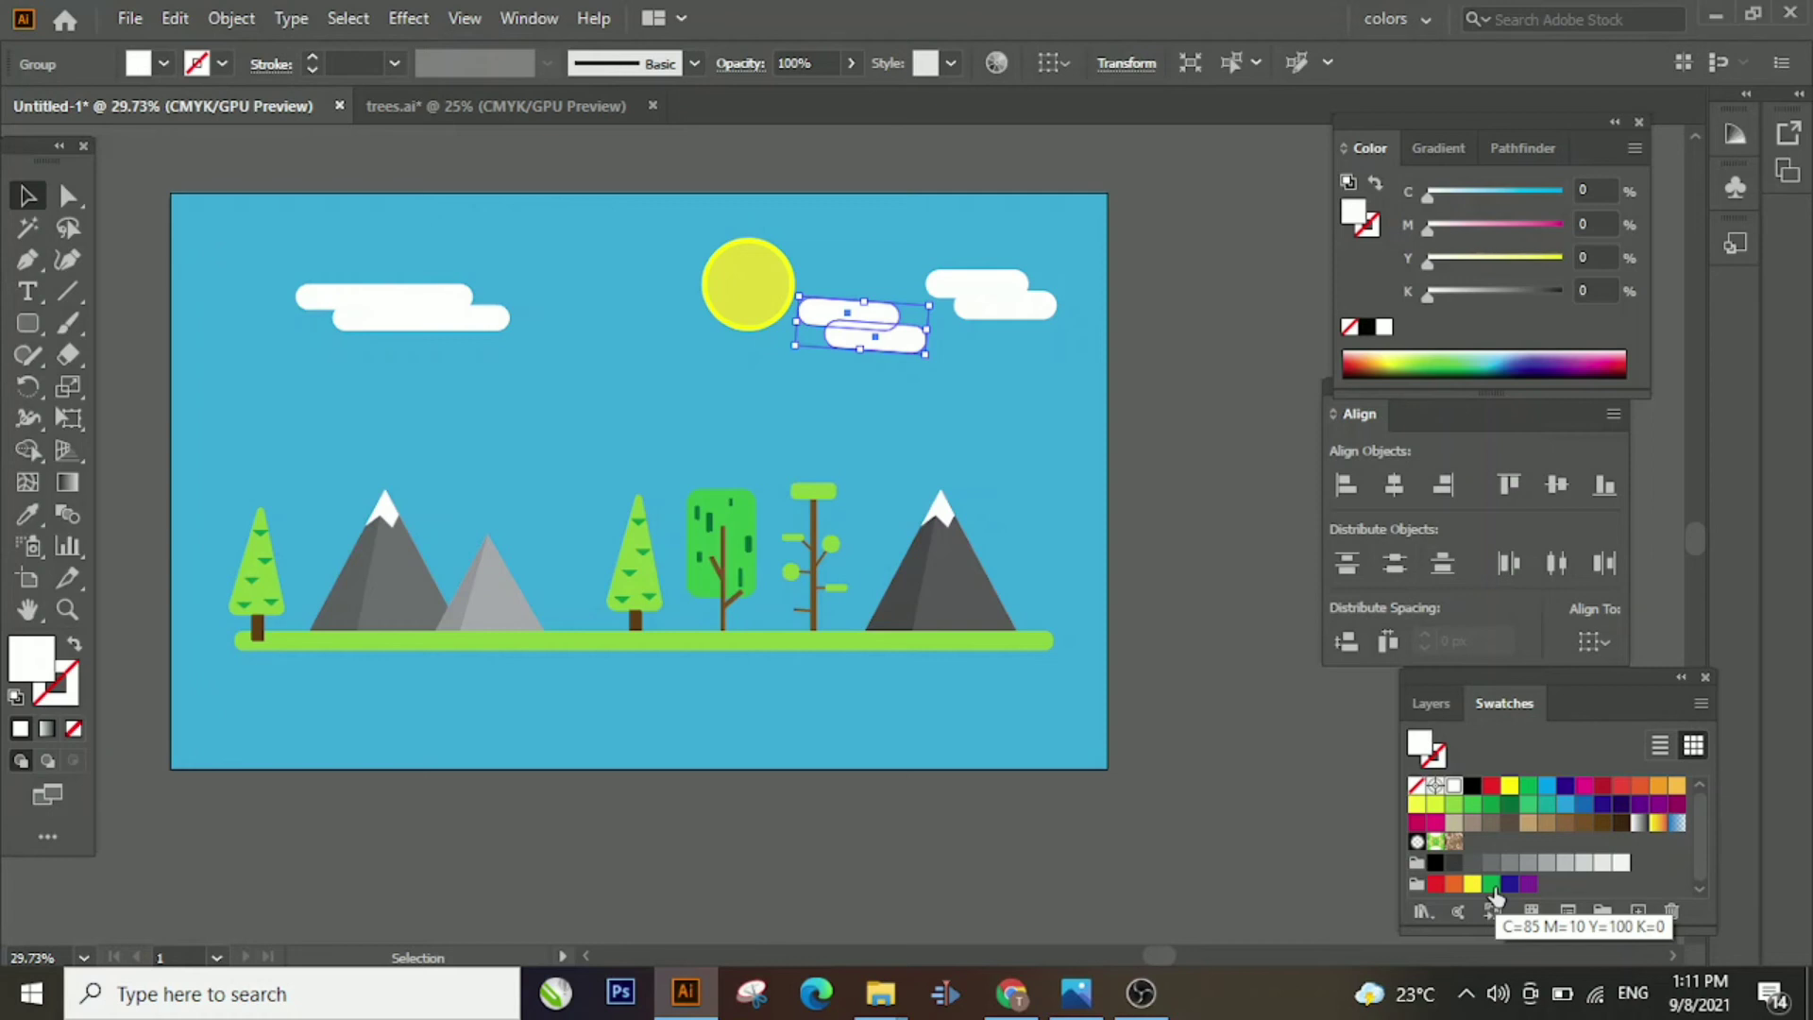
key(Delete)
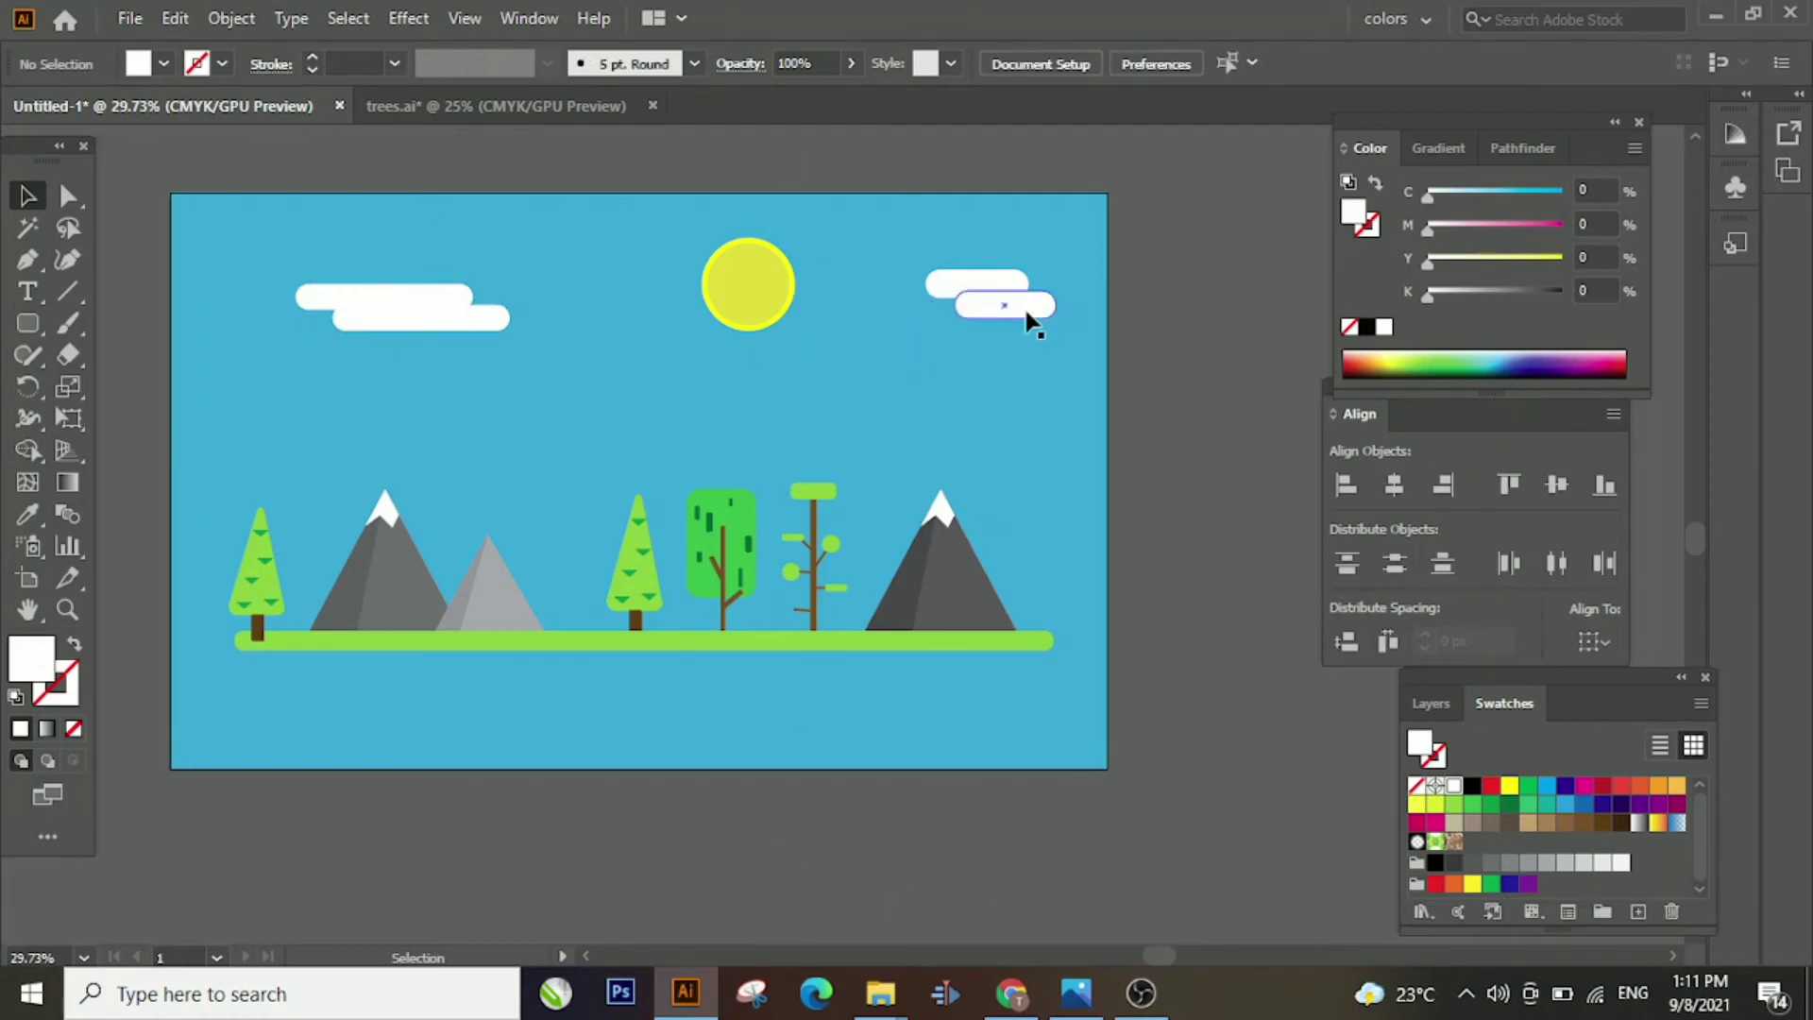
Ungroup the small cloud and shorten its lower bar, keeping it tucked under the right end of the upper bar
click(1029, 321)
right_click(1026, 282)
click(1141, 507)
click(1112, 312)
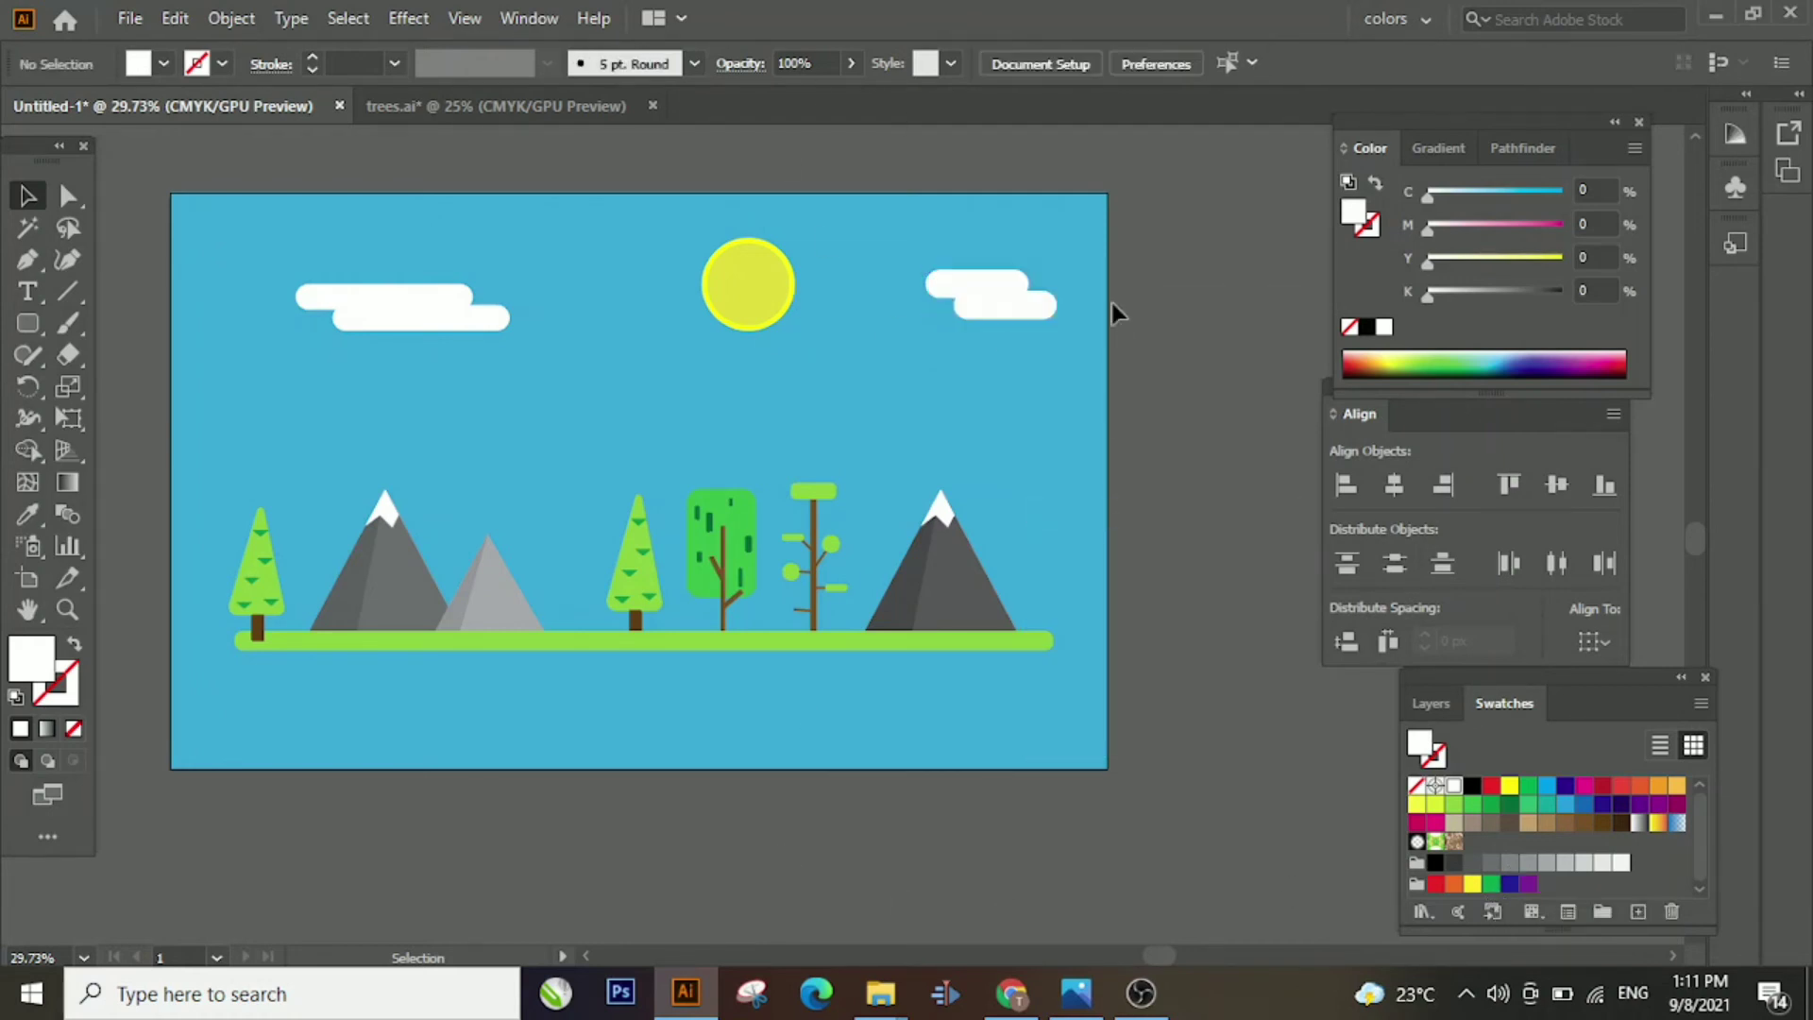
click(1011, 319)
drag(1057, 322, 1022, 306)
click(1129, 351)
click(1058, 336)
drag(1024, 323, 1026, 315)
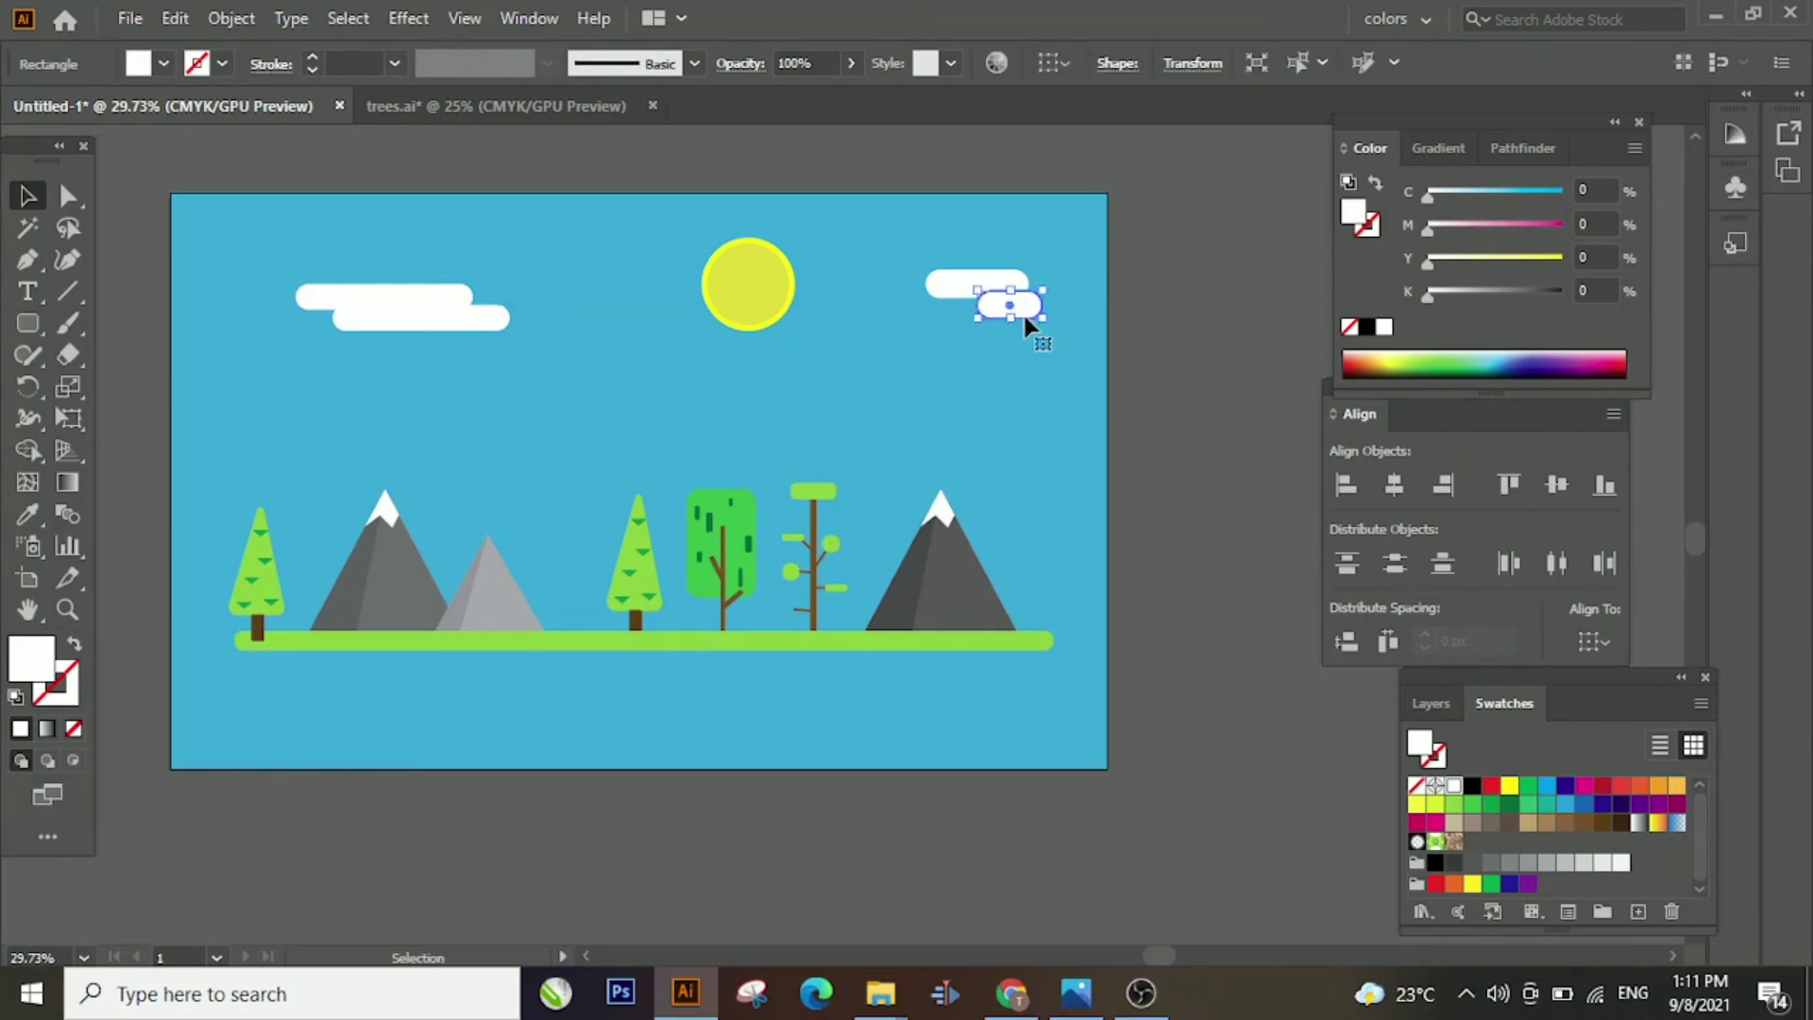
Group the small cloud's upper bar with its shortened lower bar
shift+click(944, 283)
right_click(1061, 360)
click(1114, 514)
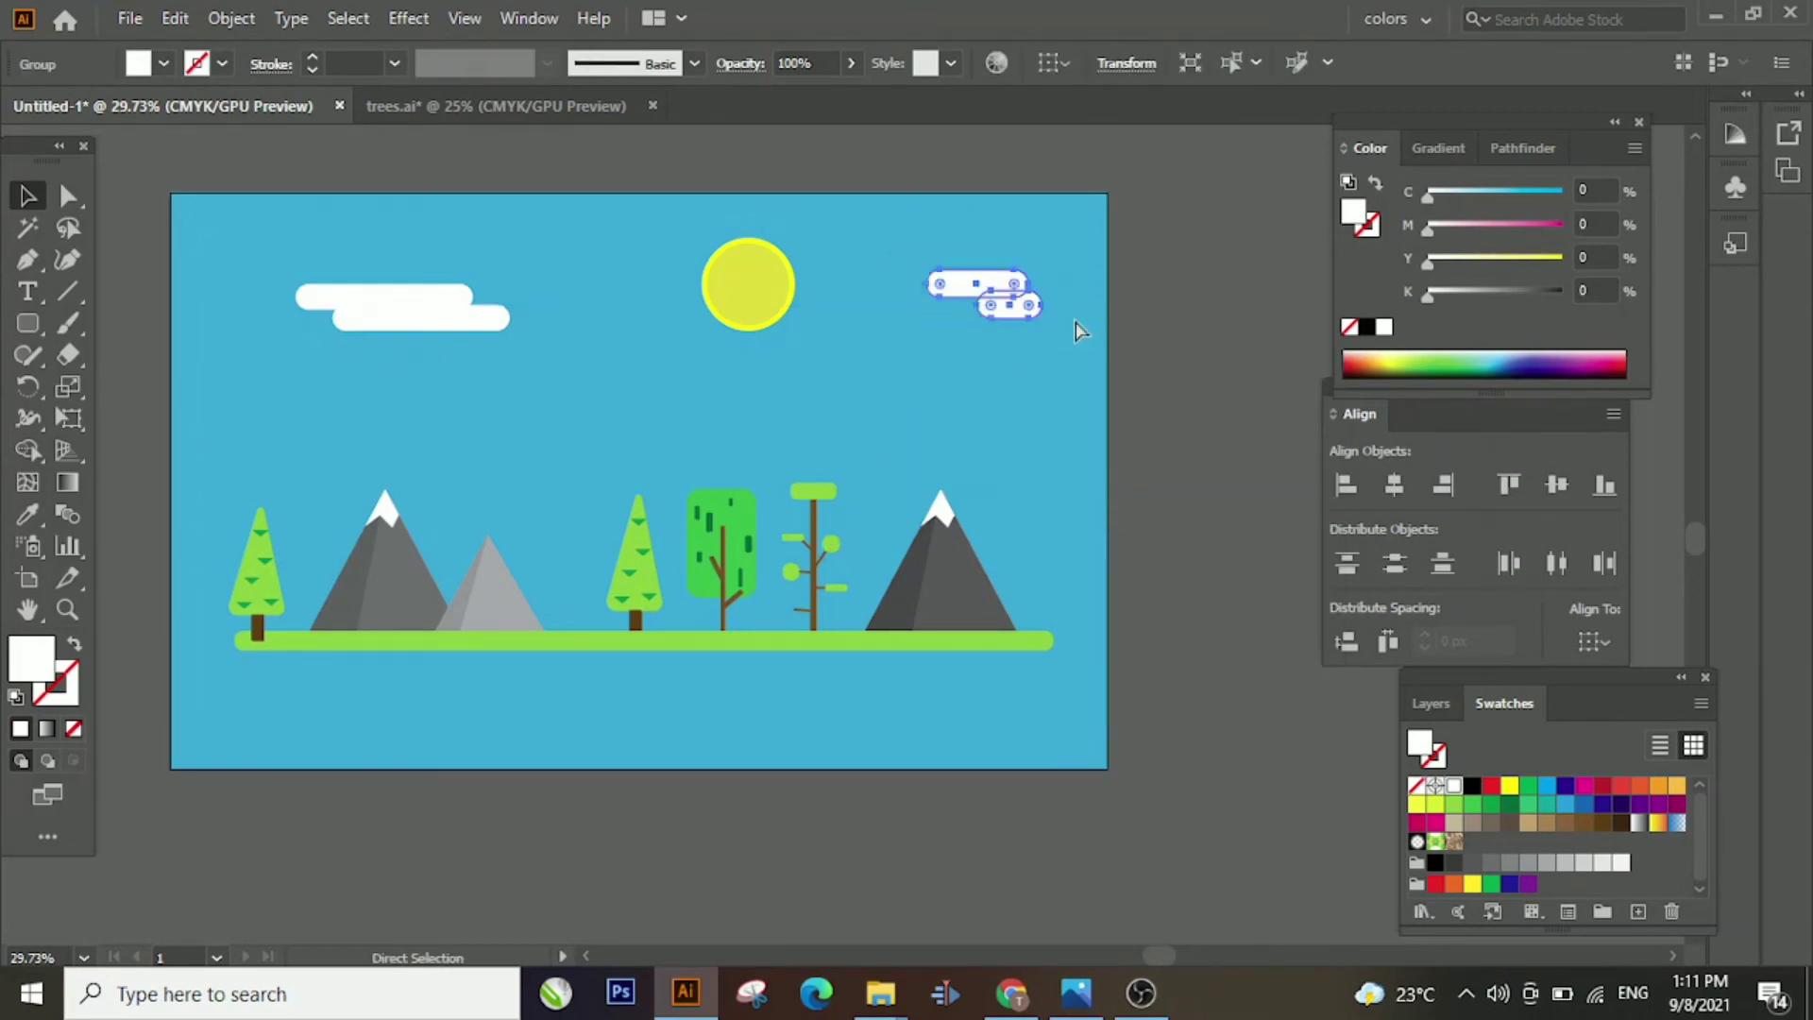
Place a copy of the small cloud turned about 180° between it and the sun, and move the sun slightly left
drag(1029, 300, 723, 308)
drag(851, 388, 894, 328)
click(1069, 387)
drag(733, 302, 680, 309)
drag(859, 323, 846, 313)
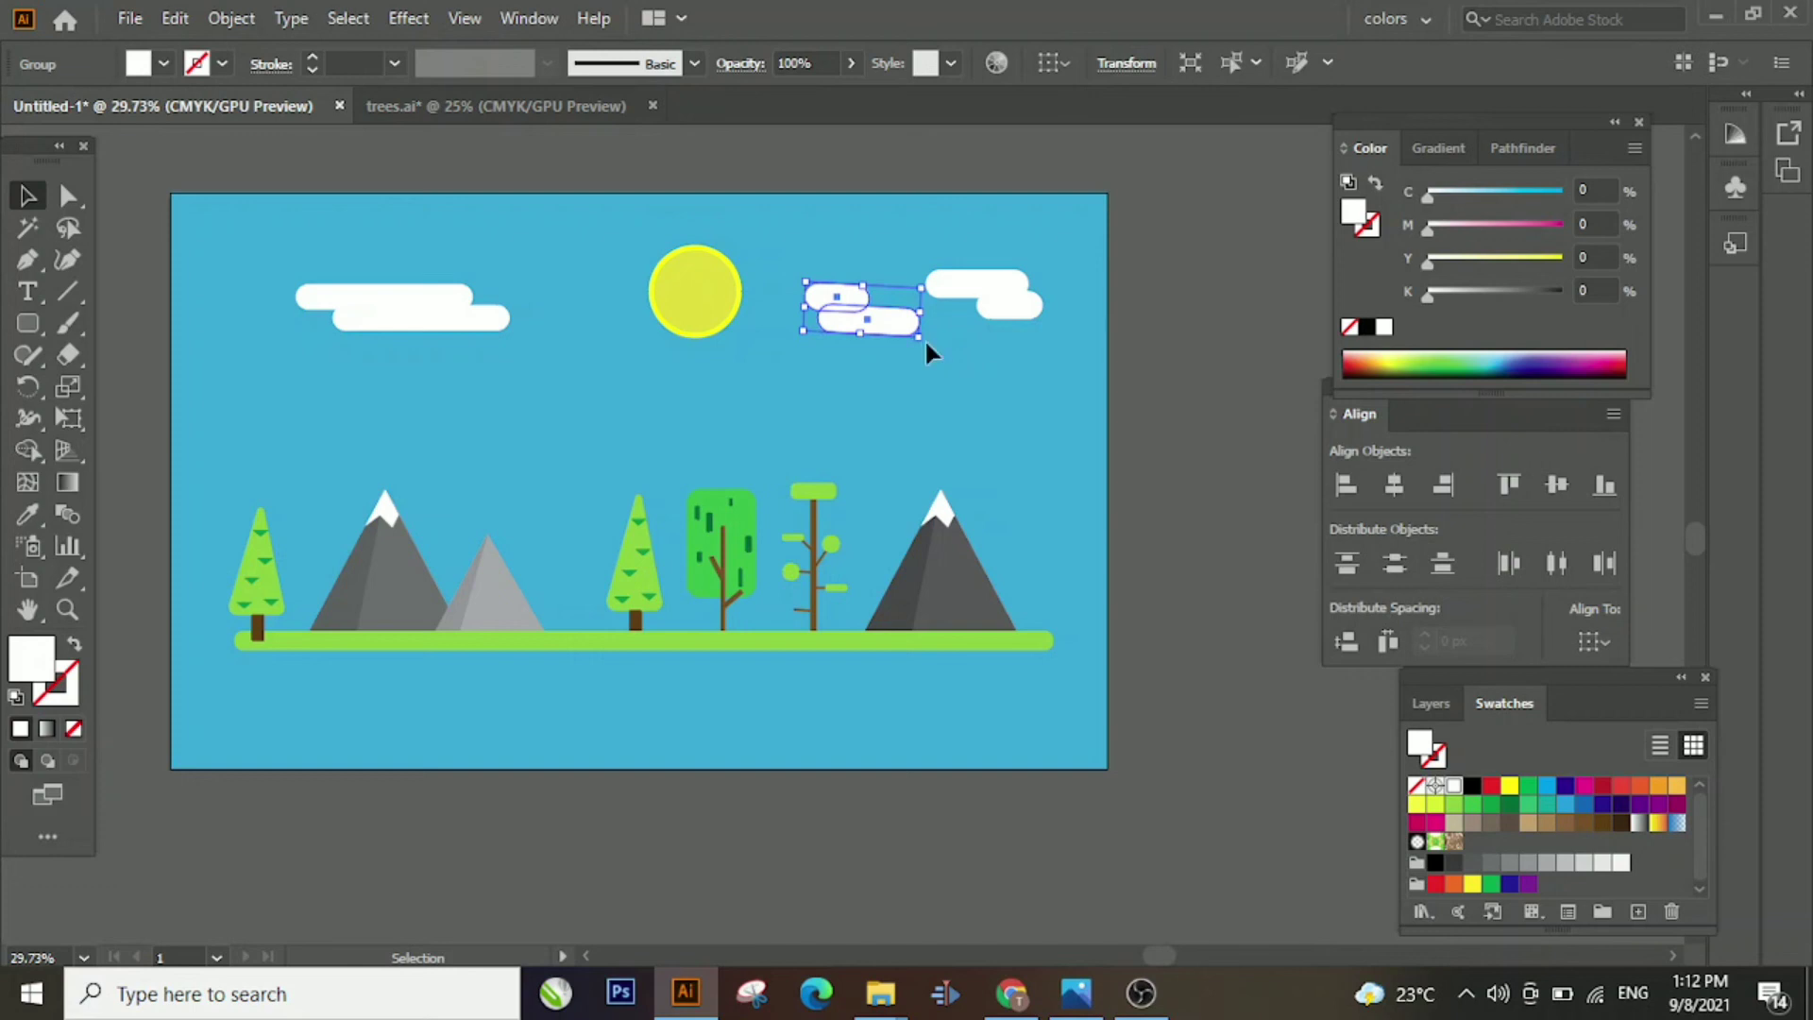
drag(801, 342, 793, 355)
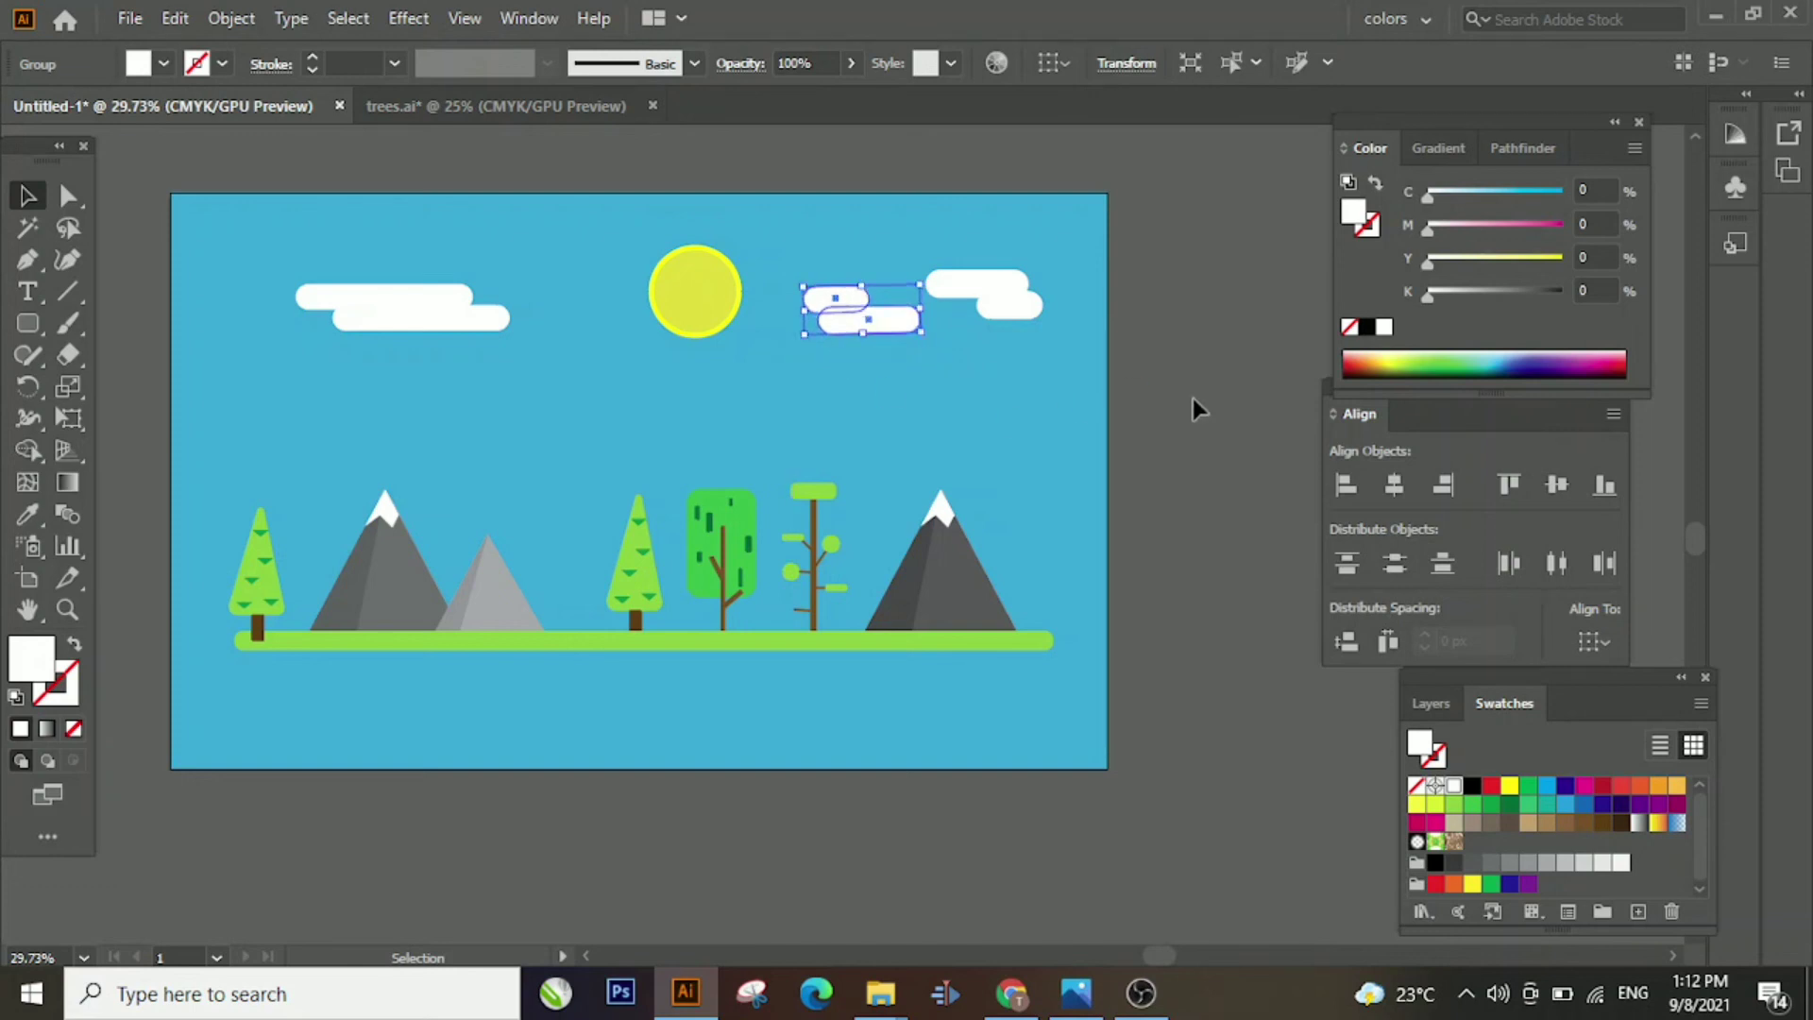
click(1192, 401)
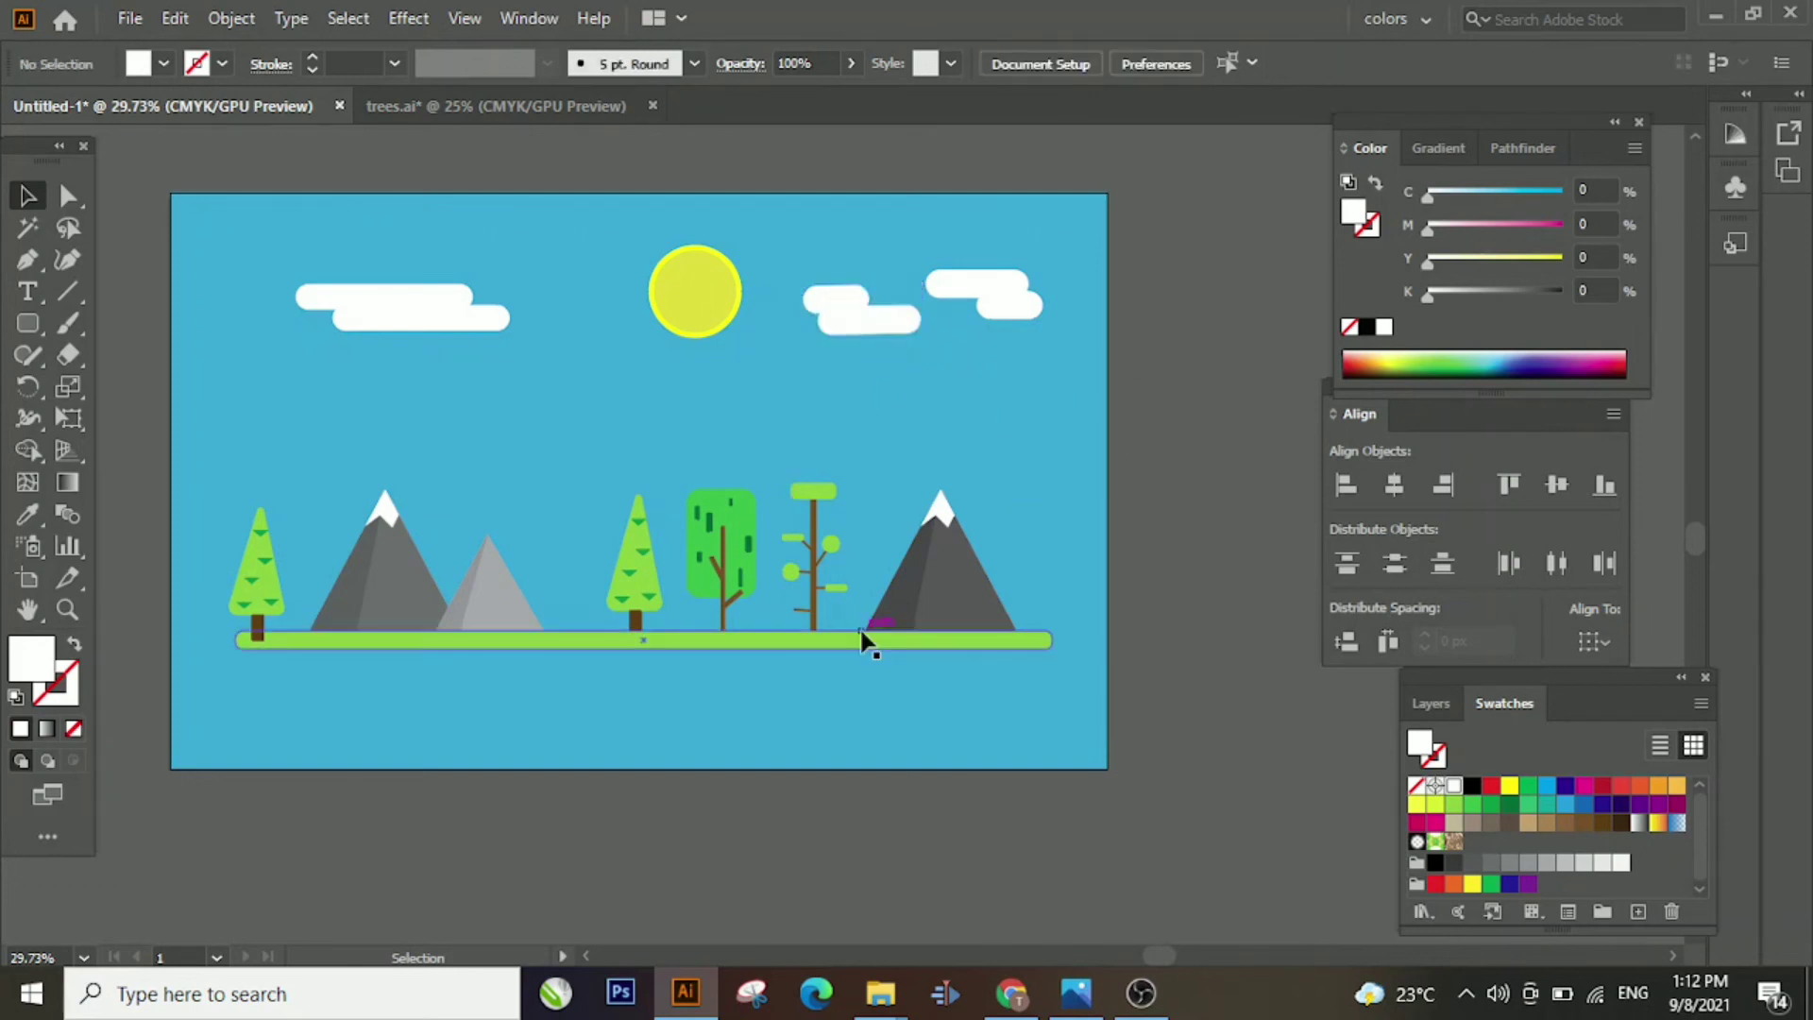
Duplicate the left cloud's lower bar and place the copy below it, overhanging the artboard's left edge
ctrl+click(462, 319)
key(ctrl+c)
key(ctrl+v)
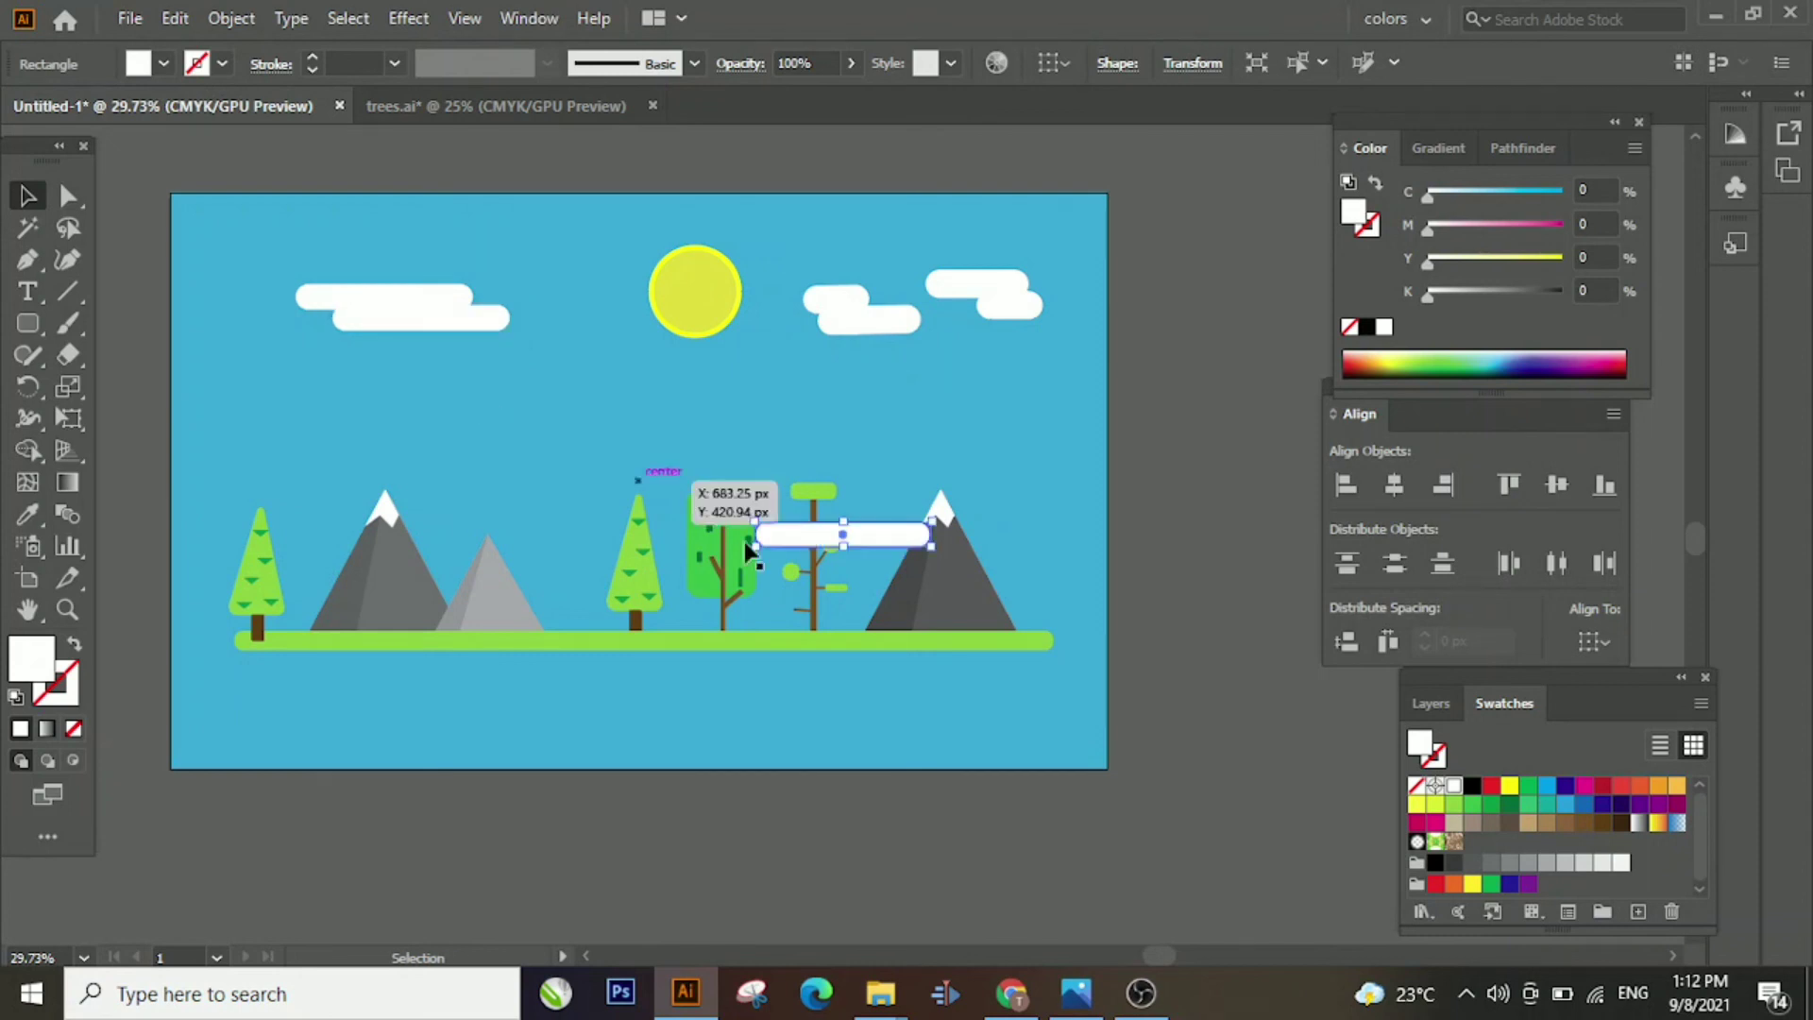
drag(791, 538, 156, 366)
click(127, 457)
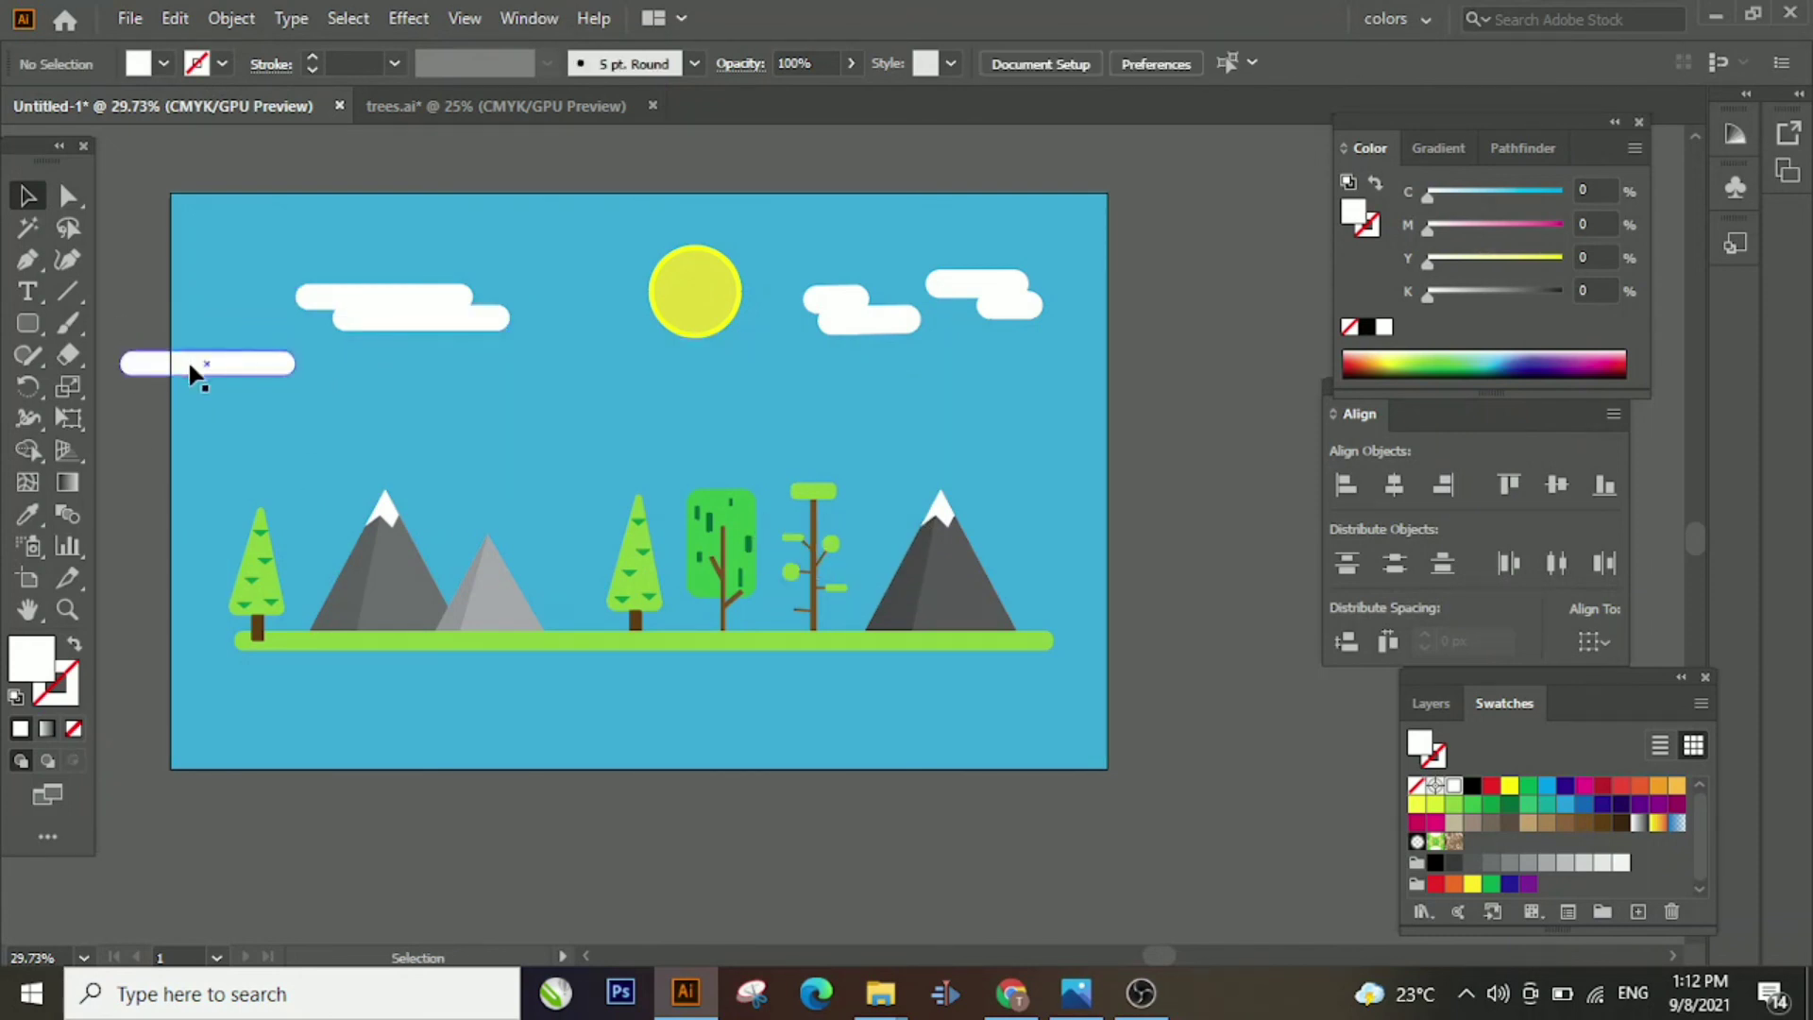
Group the two long white bars of the cloud left of the sun
drag(369, 397, 495, 412)
right_click(494, 413)
drag(372, 207, 400, 354)
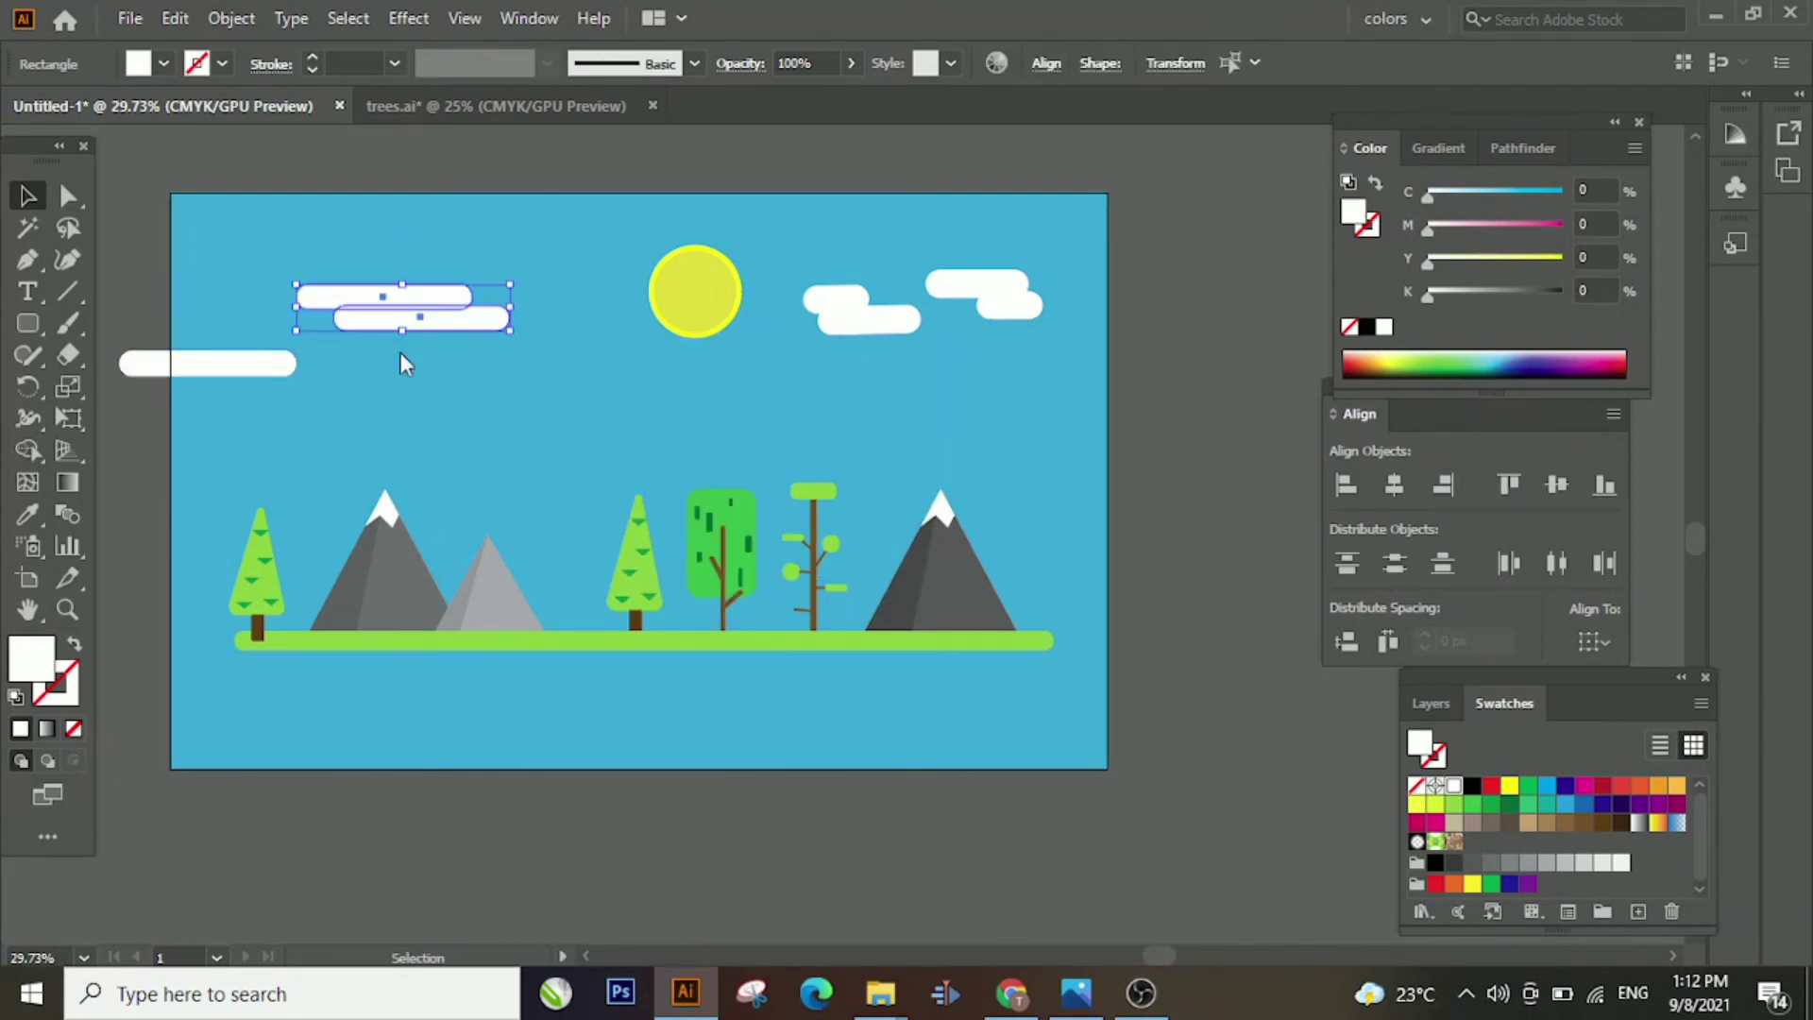
right_click(401, 353)
click(525, 529)
click(104, 539)
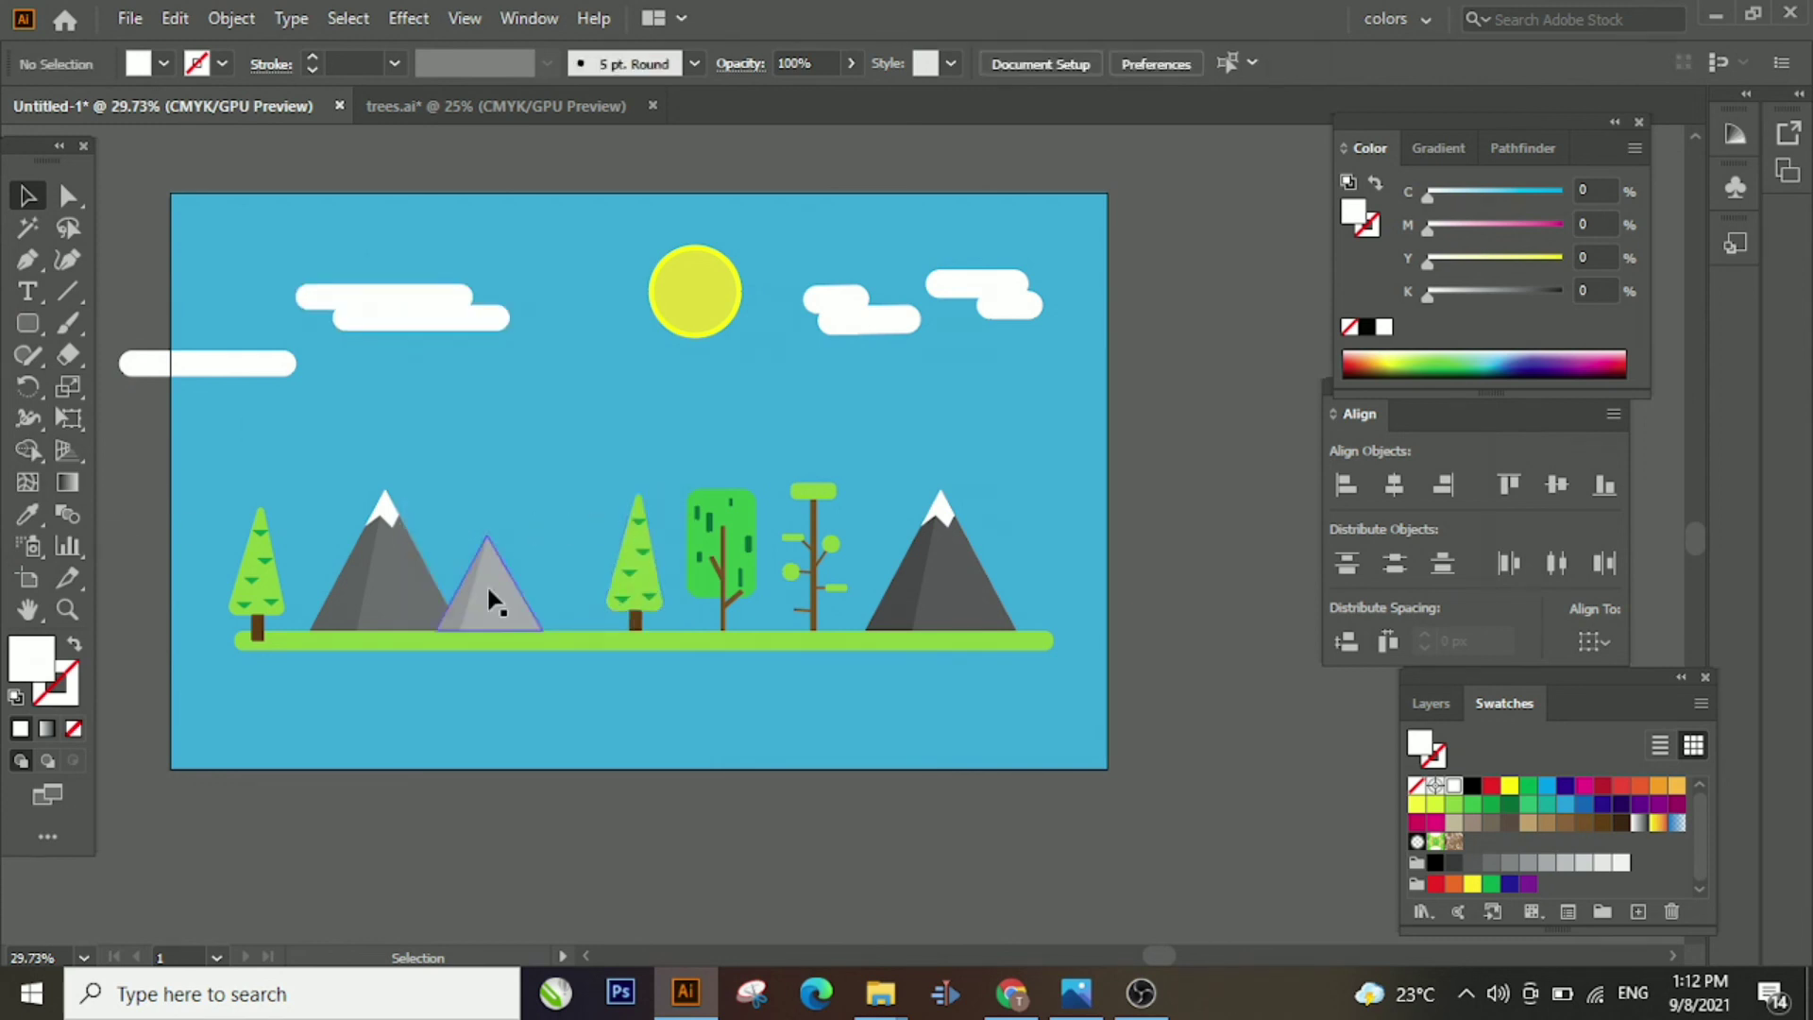
Ungroup the outer group of the mountain on the right
right_click(965, 612)
click(1061, 368)
click(1074, 404)
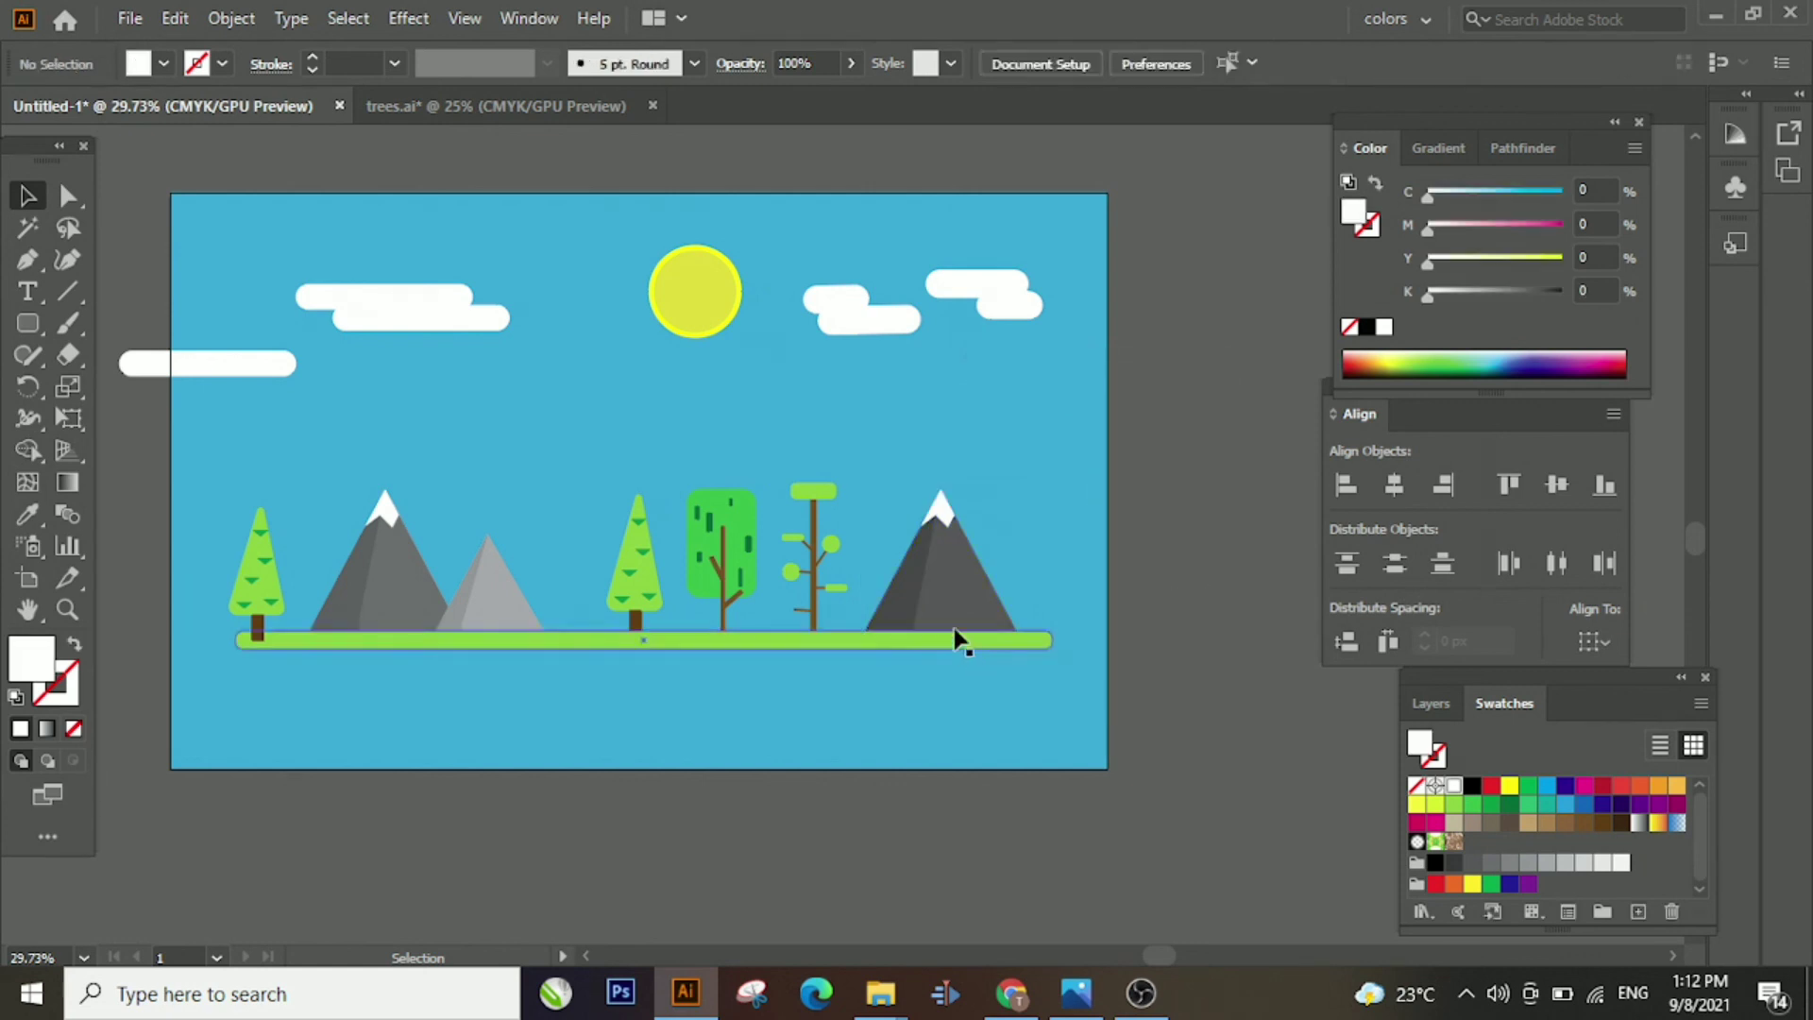
Try darker gray swatches, up to K=90, on the whole right mountain and undo them
click(933, 538)
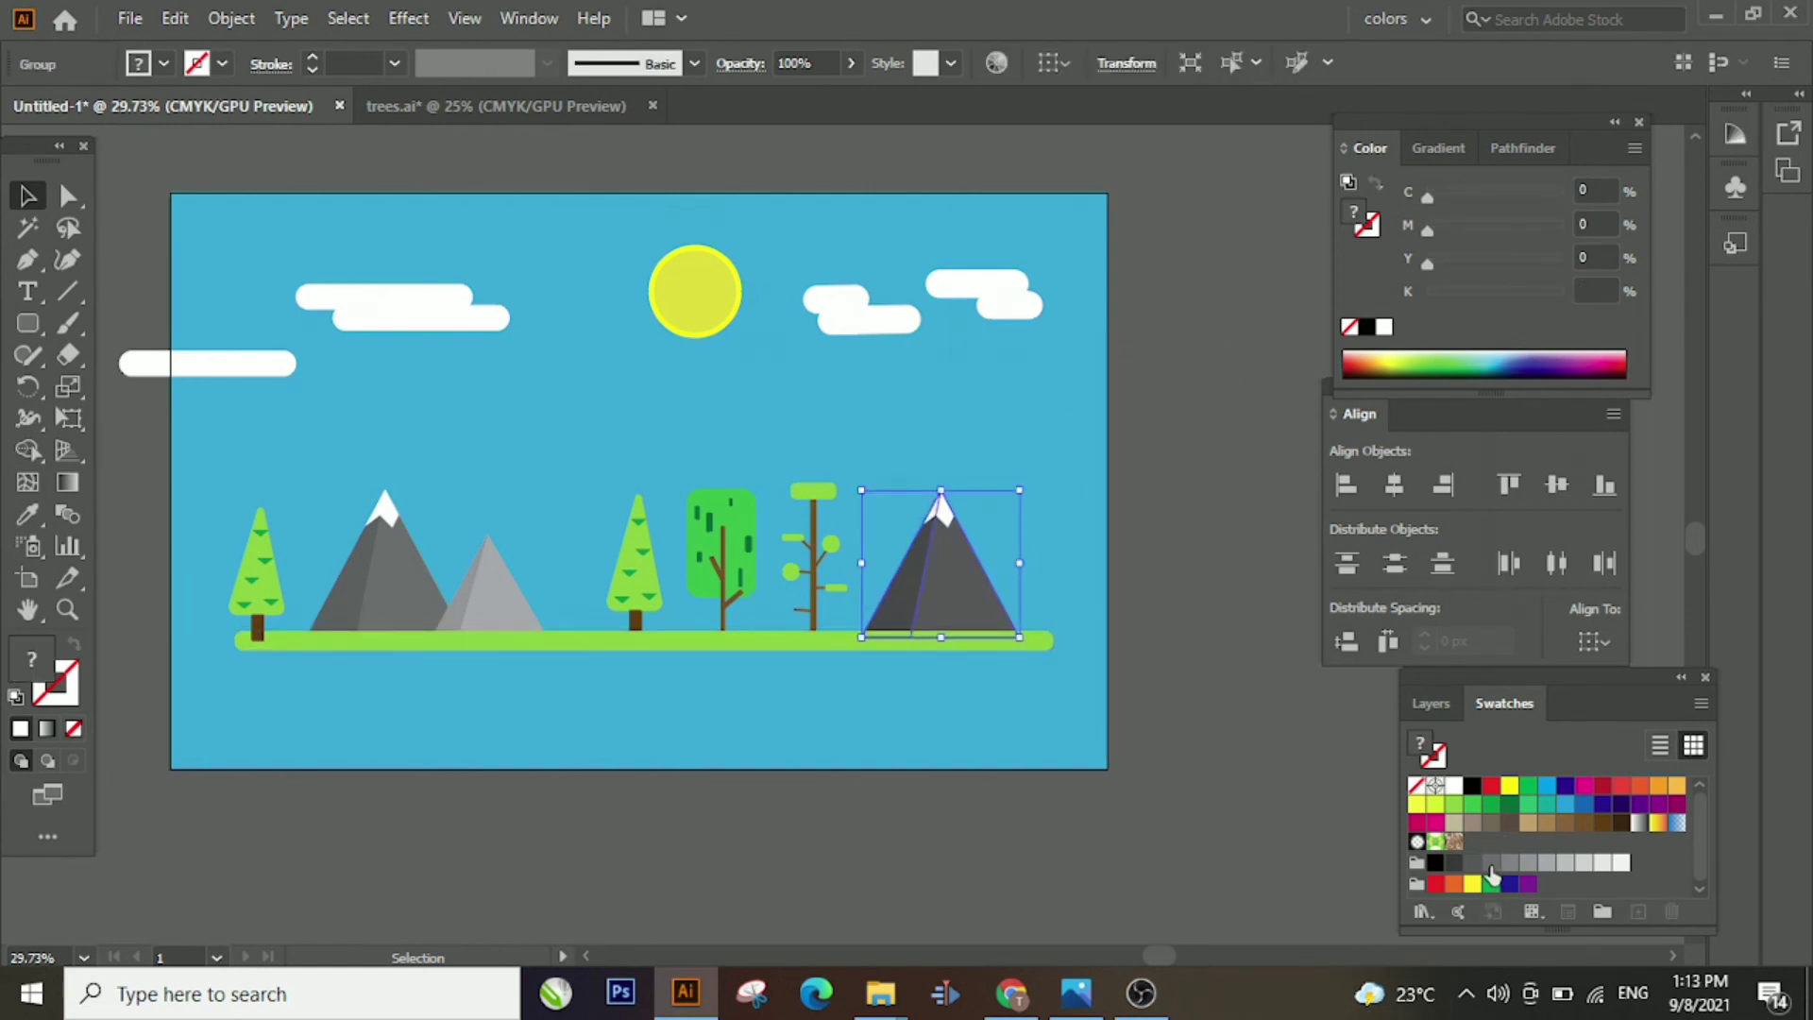
click(1491, 864)
click(1473, 863)
click(1452, 863)
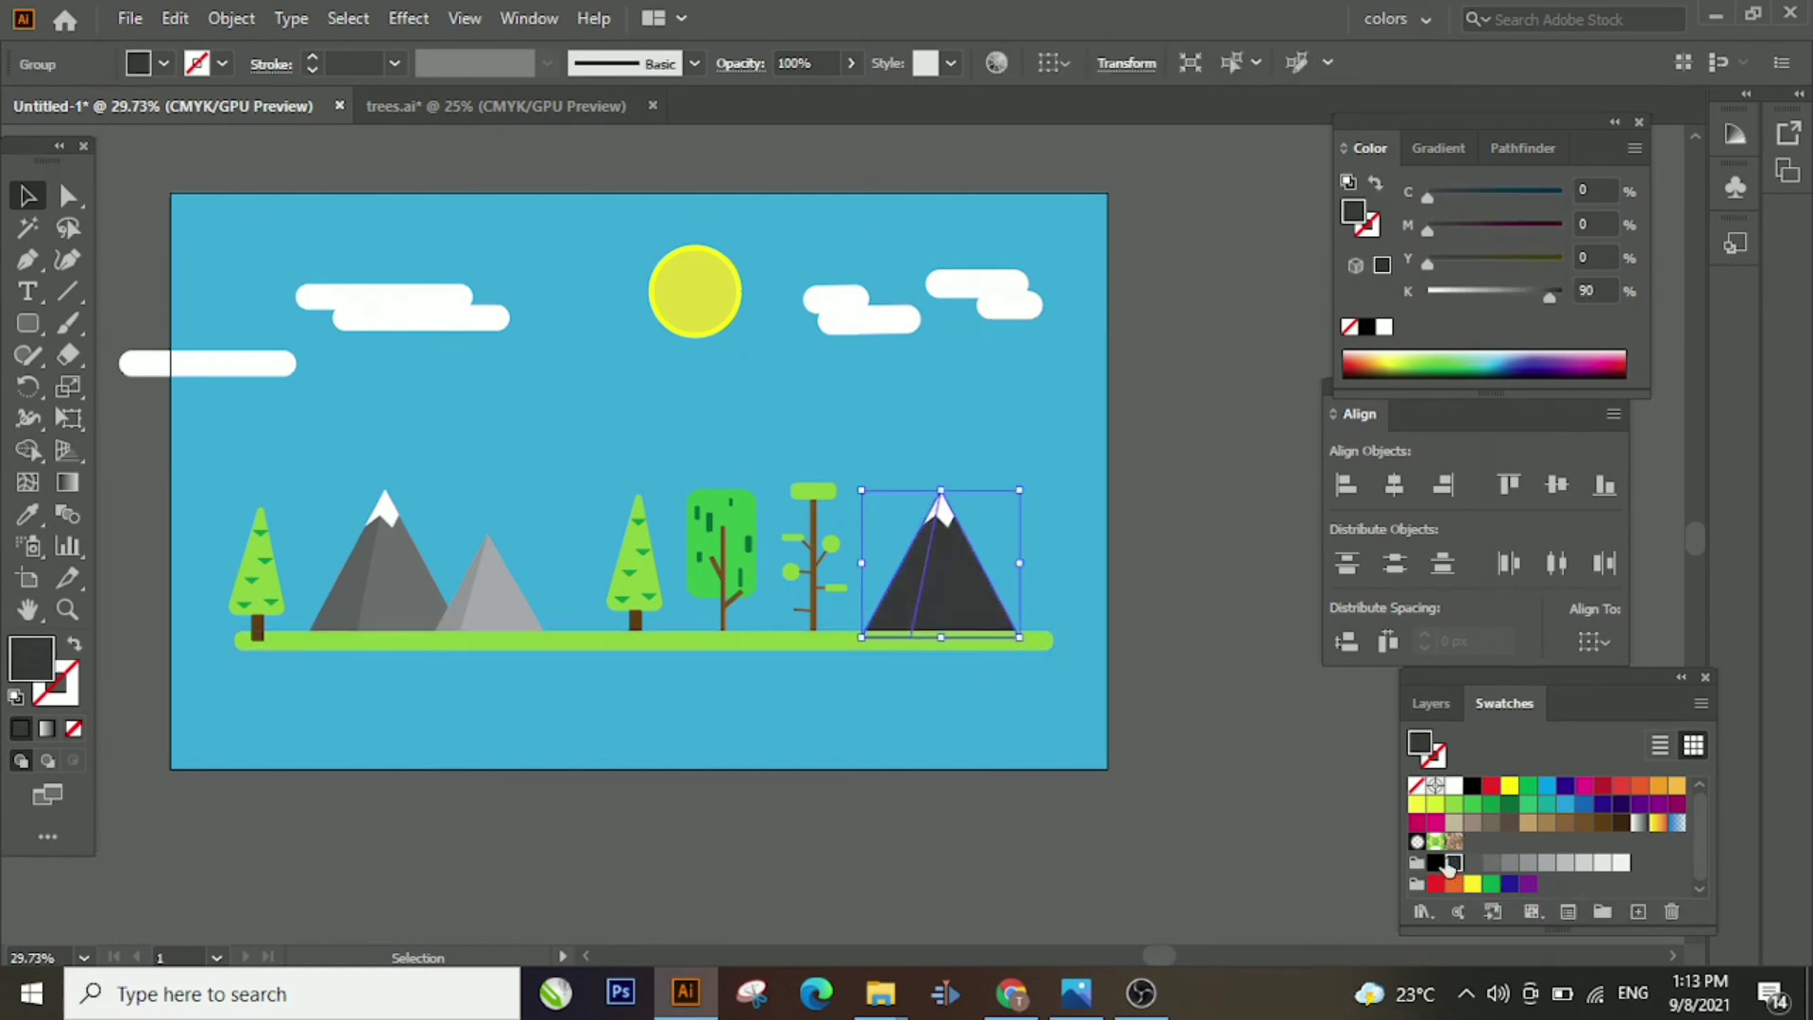
key(ctrl+z)
key(ctrl+z)
key(ctrl+z)
Ungroup the right mountain into its separate shapes
right_click(921, 660)
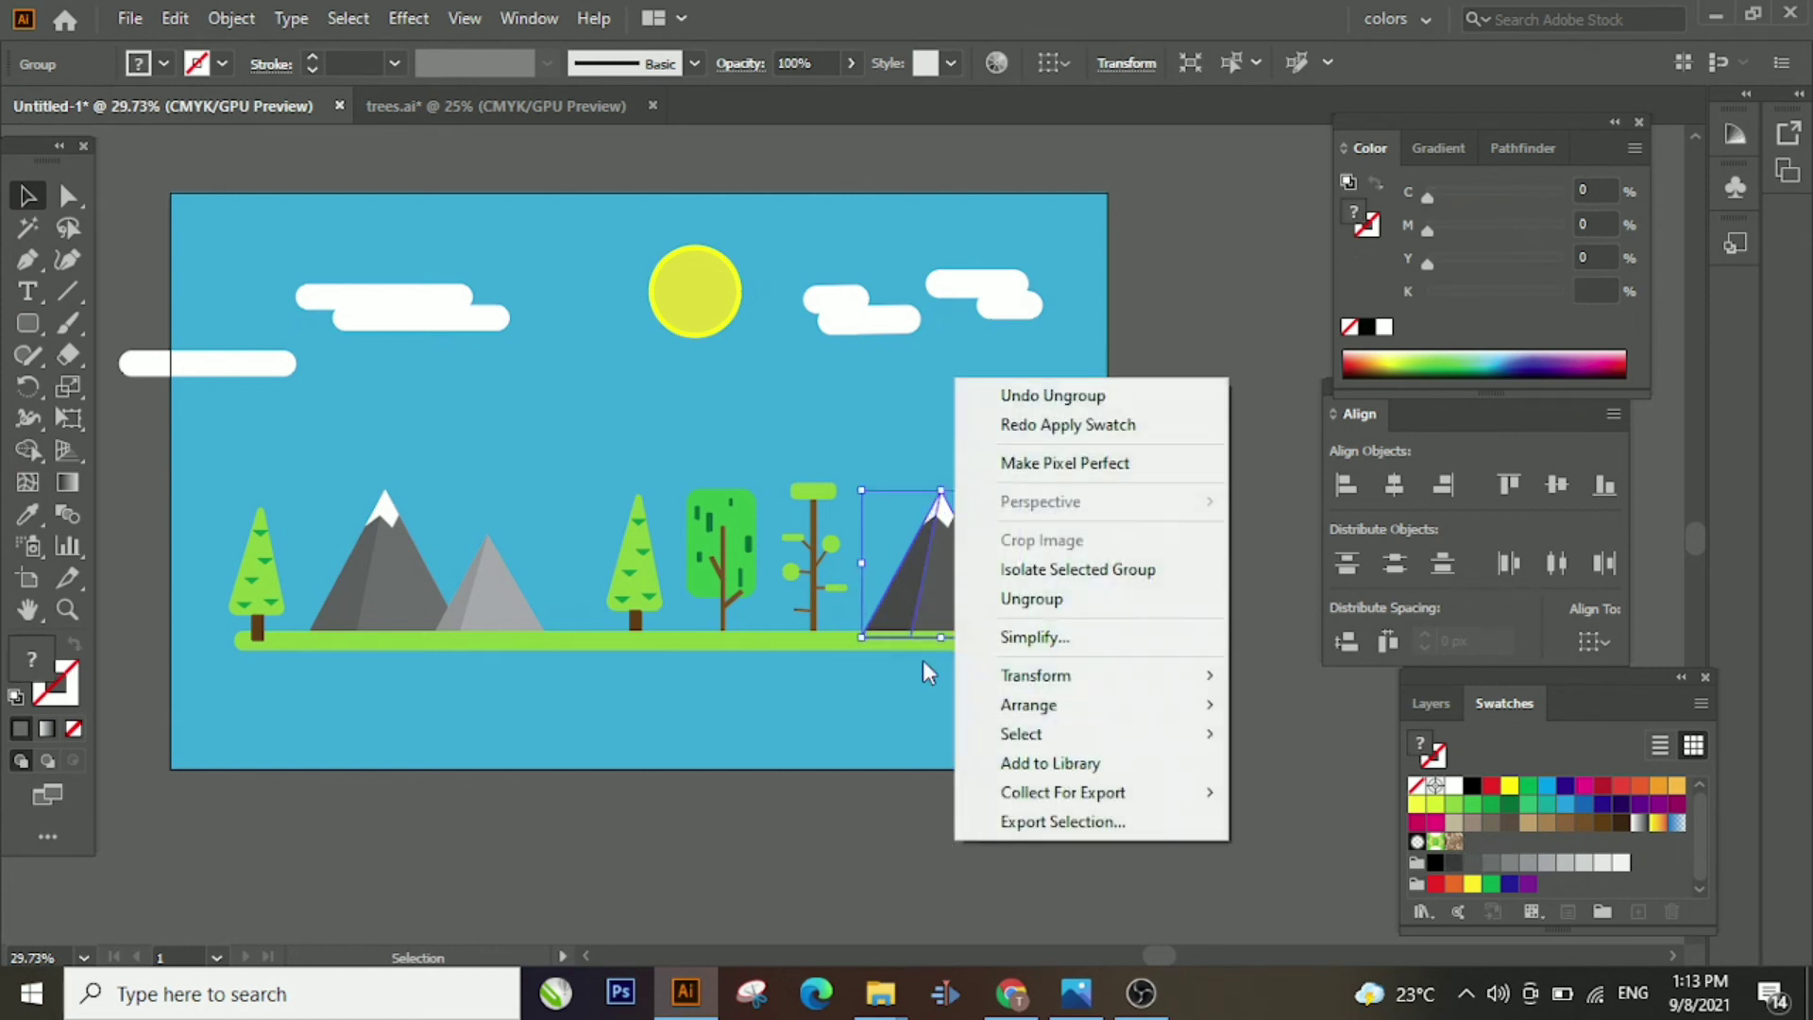
click(1239, 321)
right_click(979, 580)
click(1154, 337)
click(856, 668)
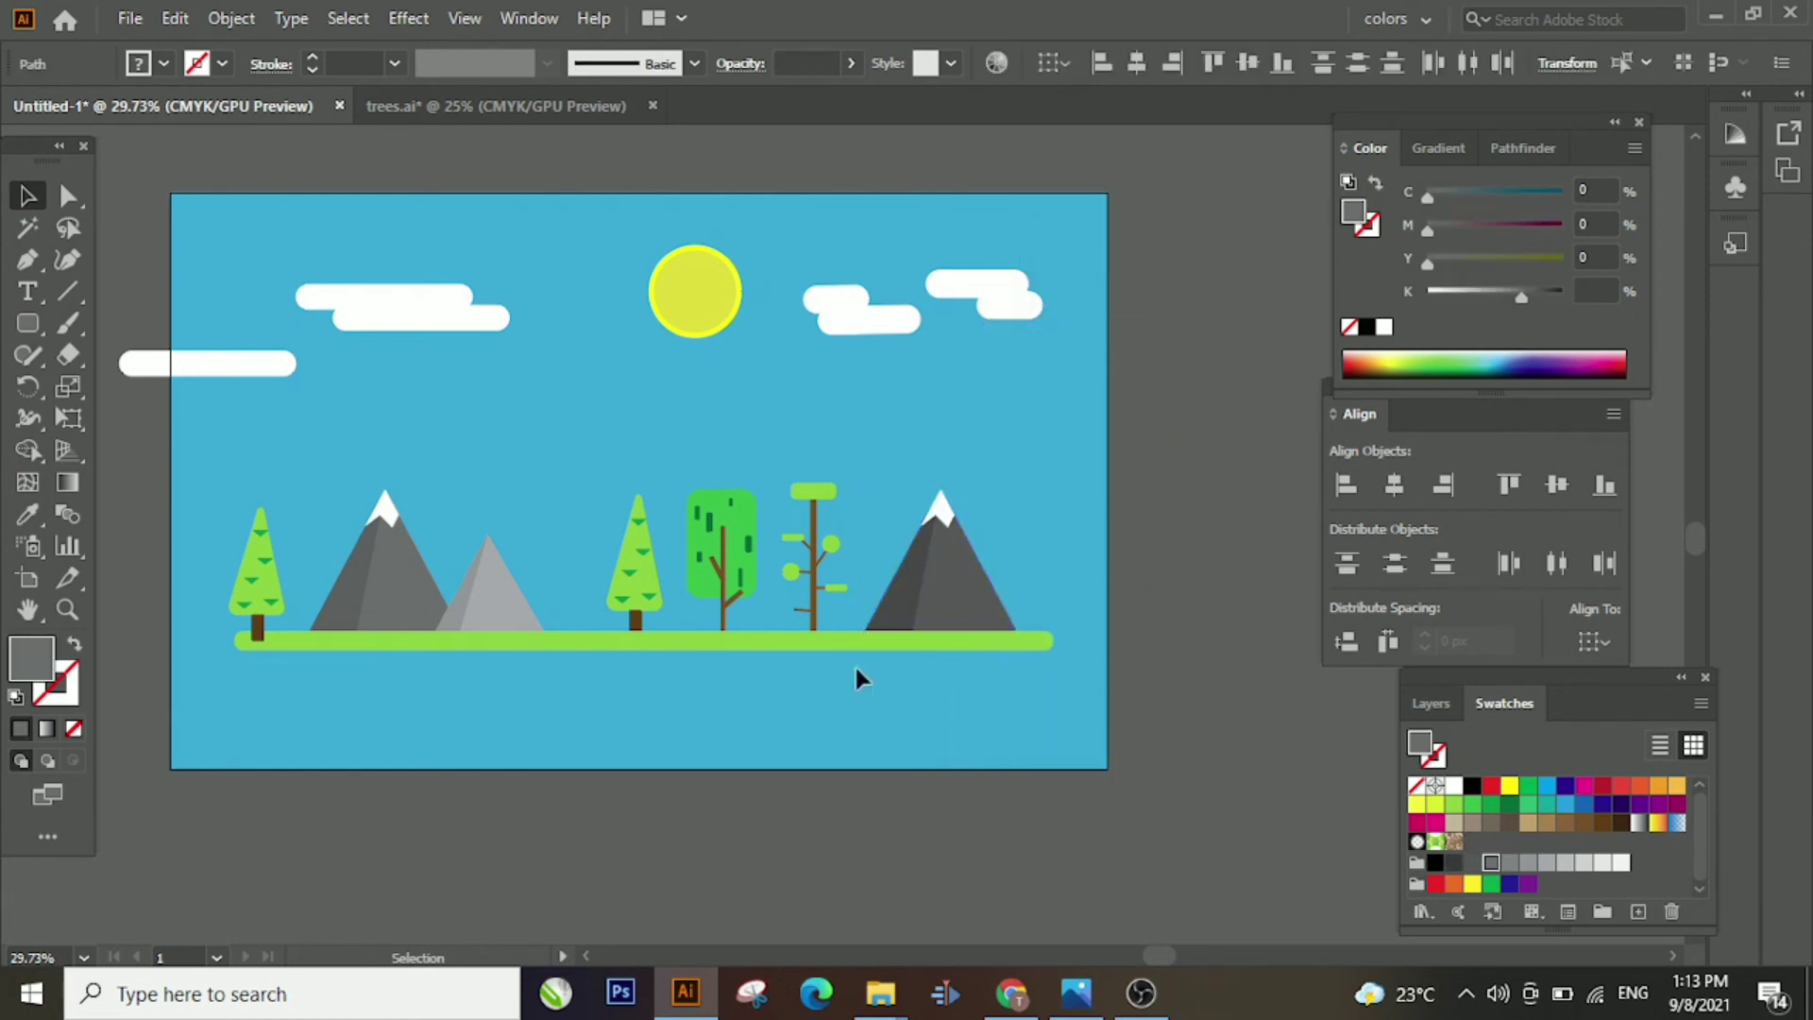
Try a darker gray fill on the right mountain's main triangle and return it to K=80
click(982, 583)
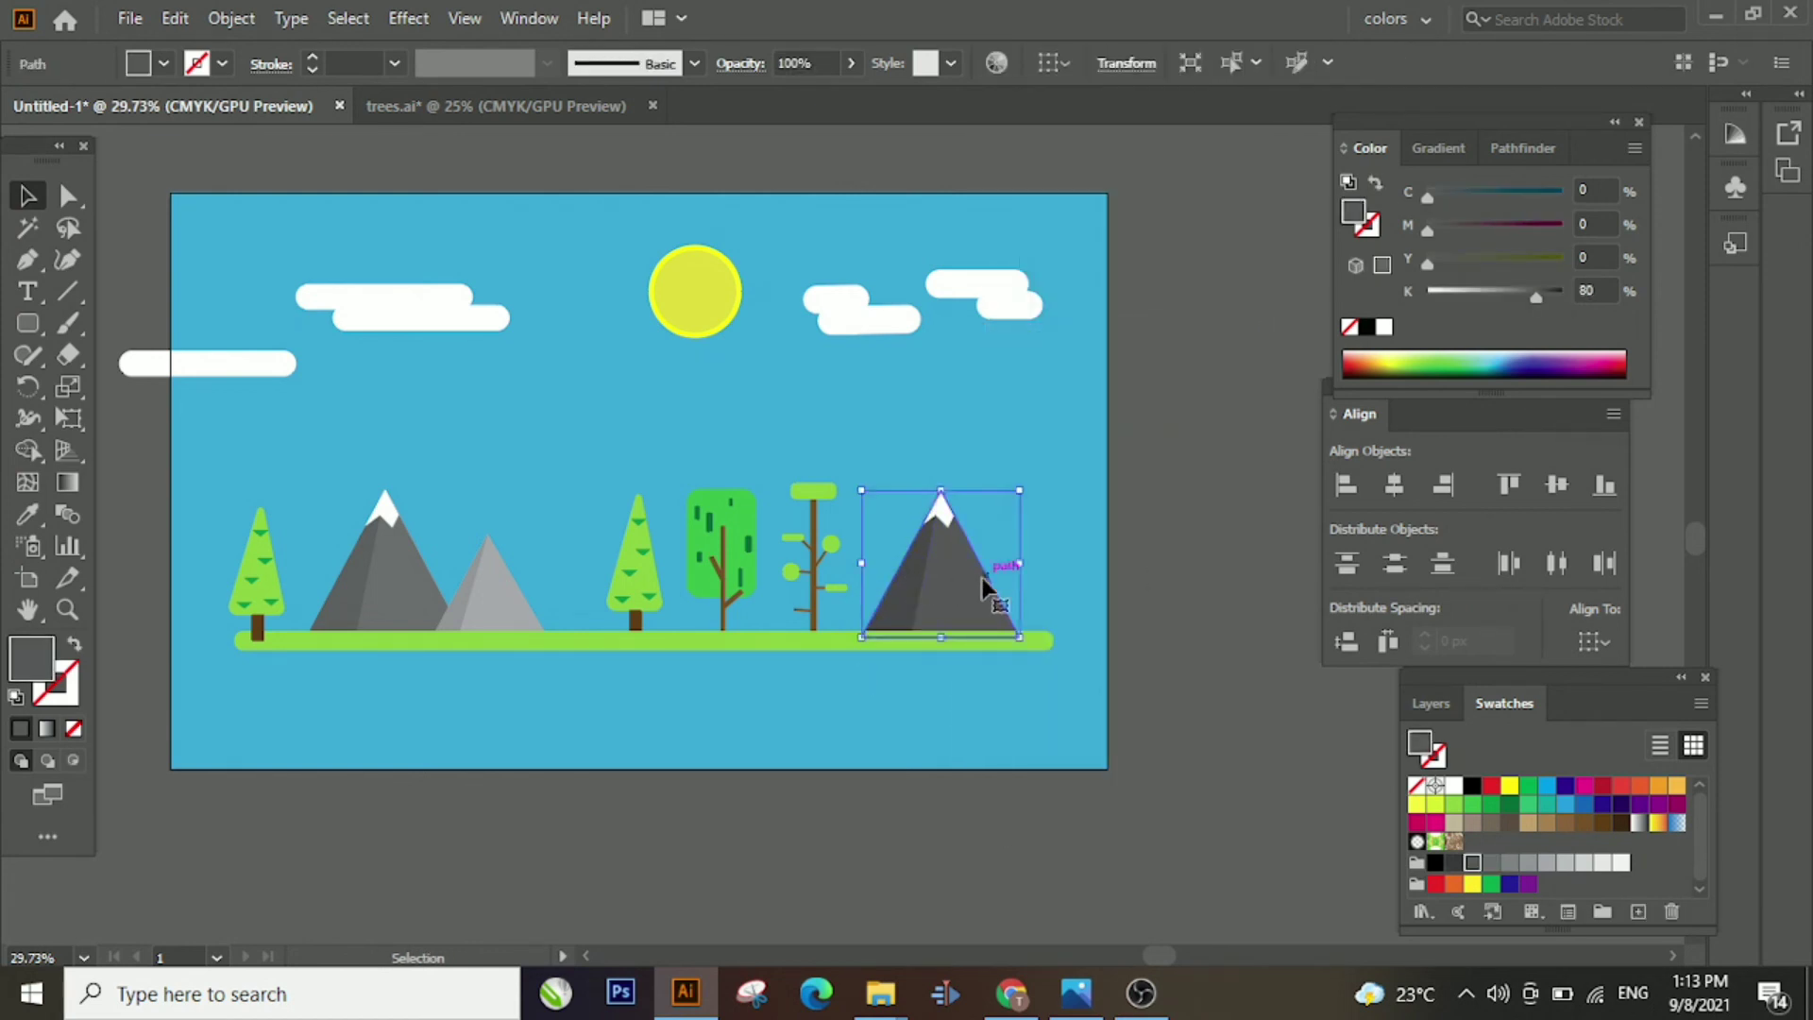
click(1455, 862)
click(1475, 861)
click(868, 893)
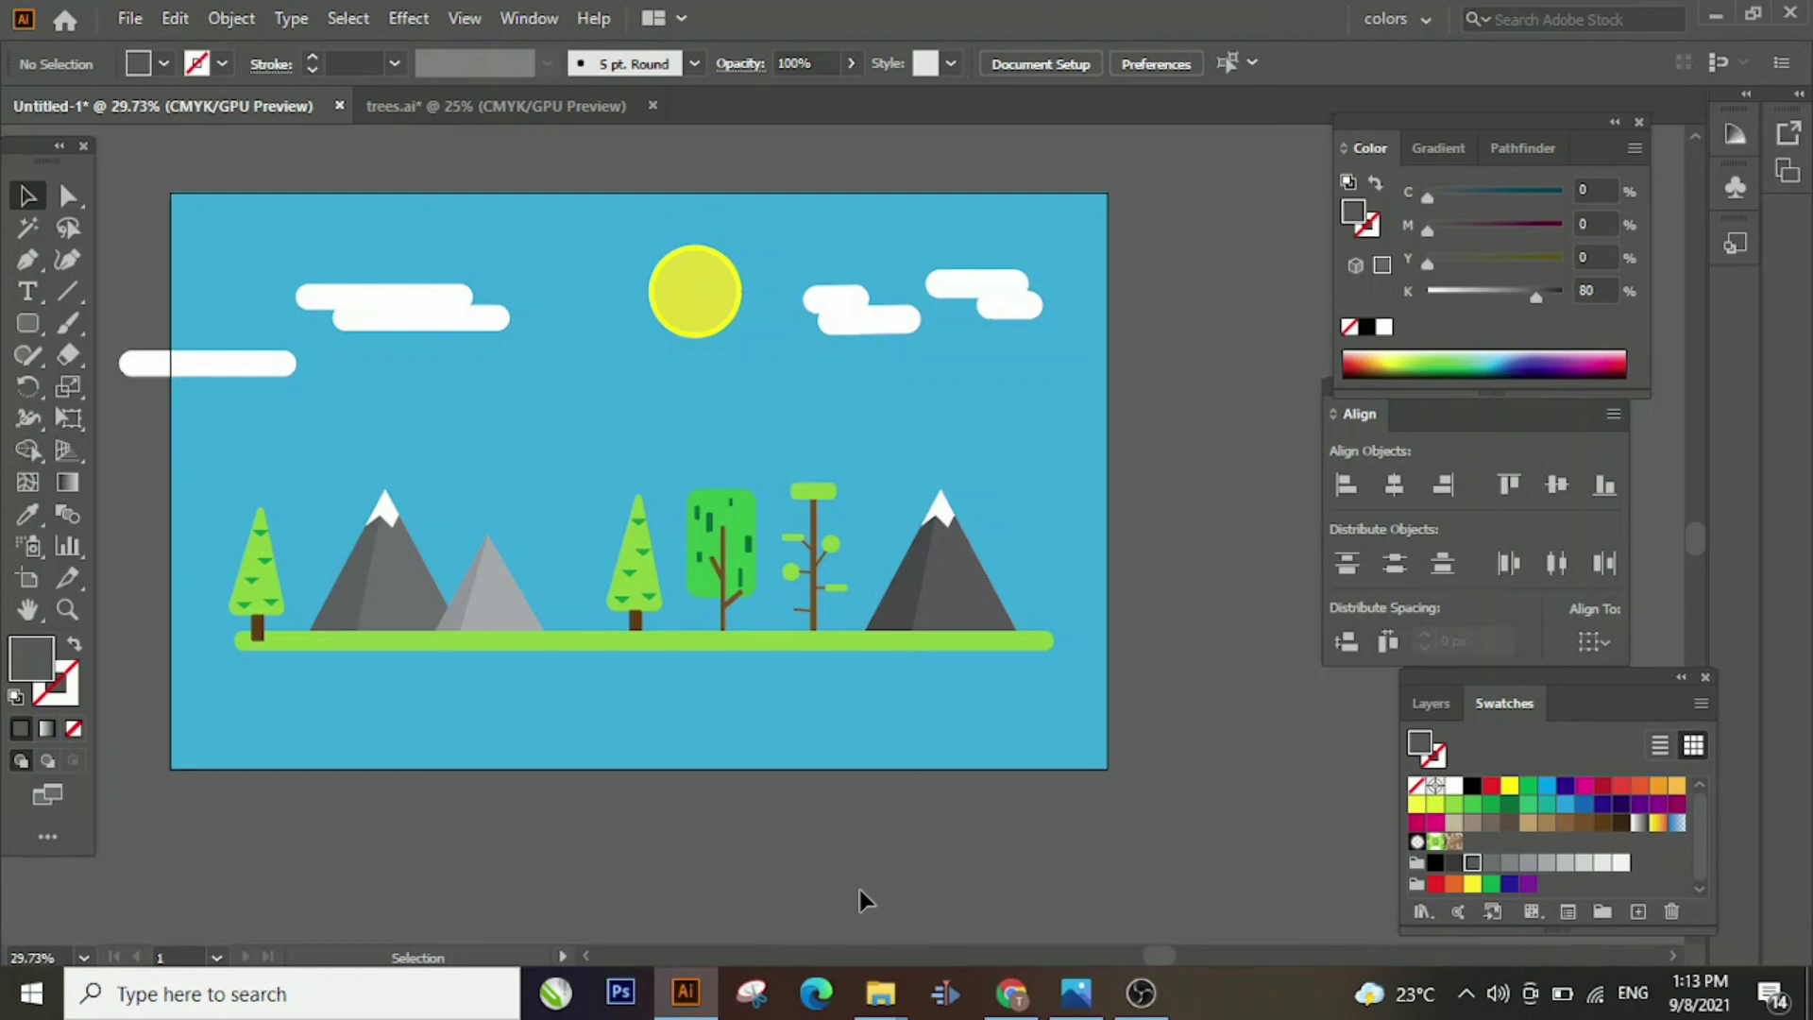
Replace the overhanging white bar with a shorter white rounded rectangle starting at the artboard's left edge
click(150, 365)
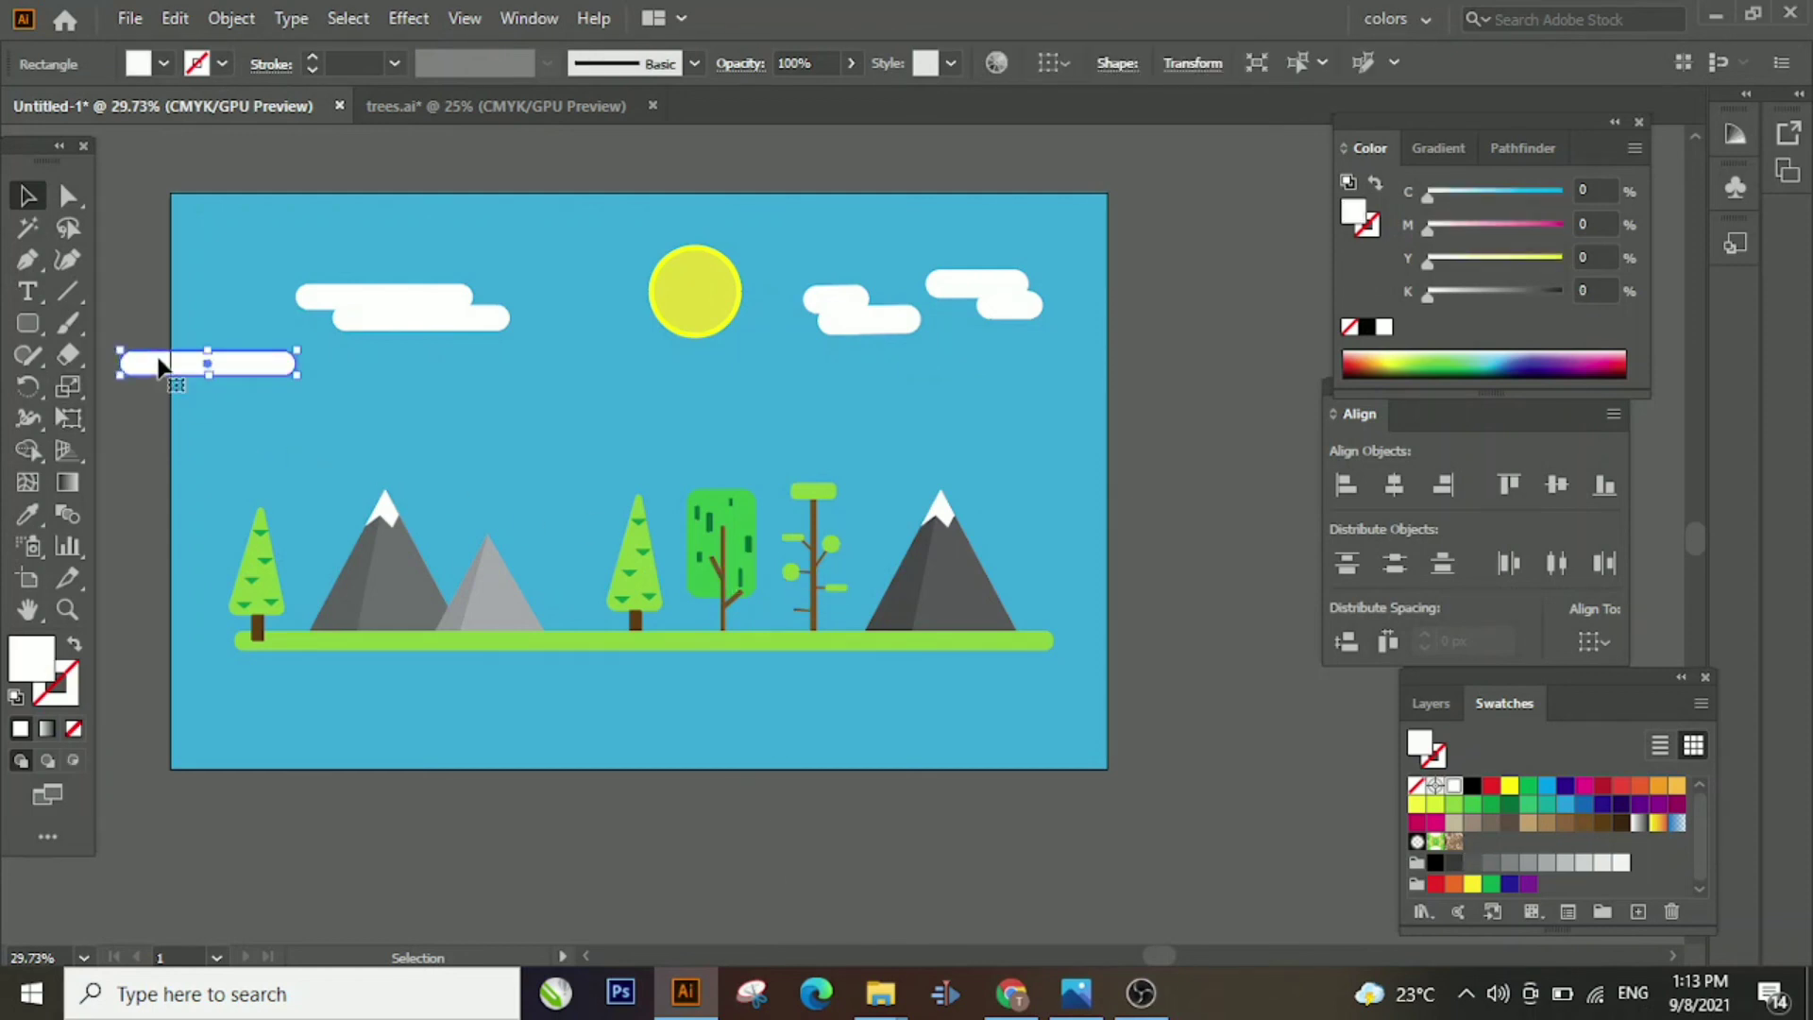
key(Delete)
click(13, 313)
drag(172, 349, 297, 379)
click(25, 197)
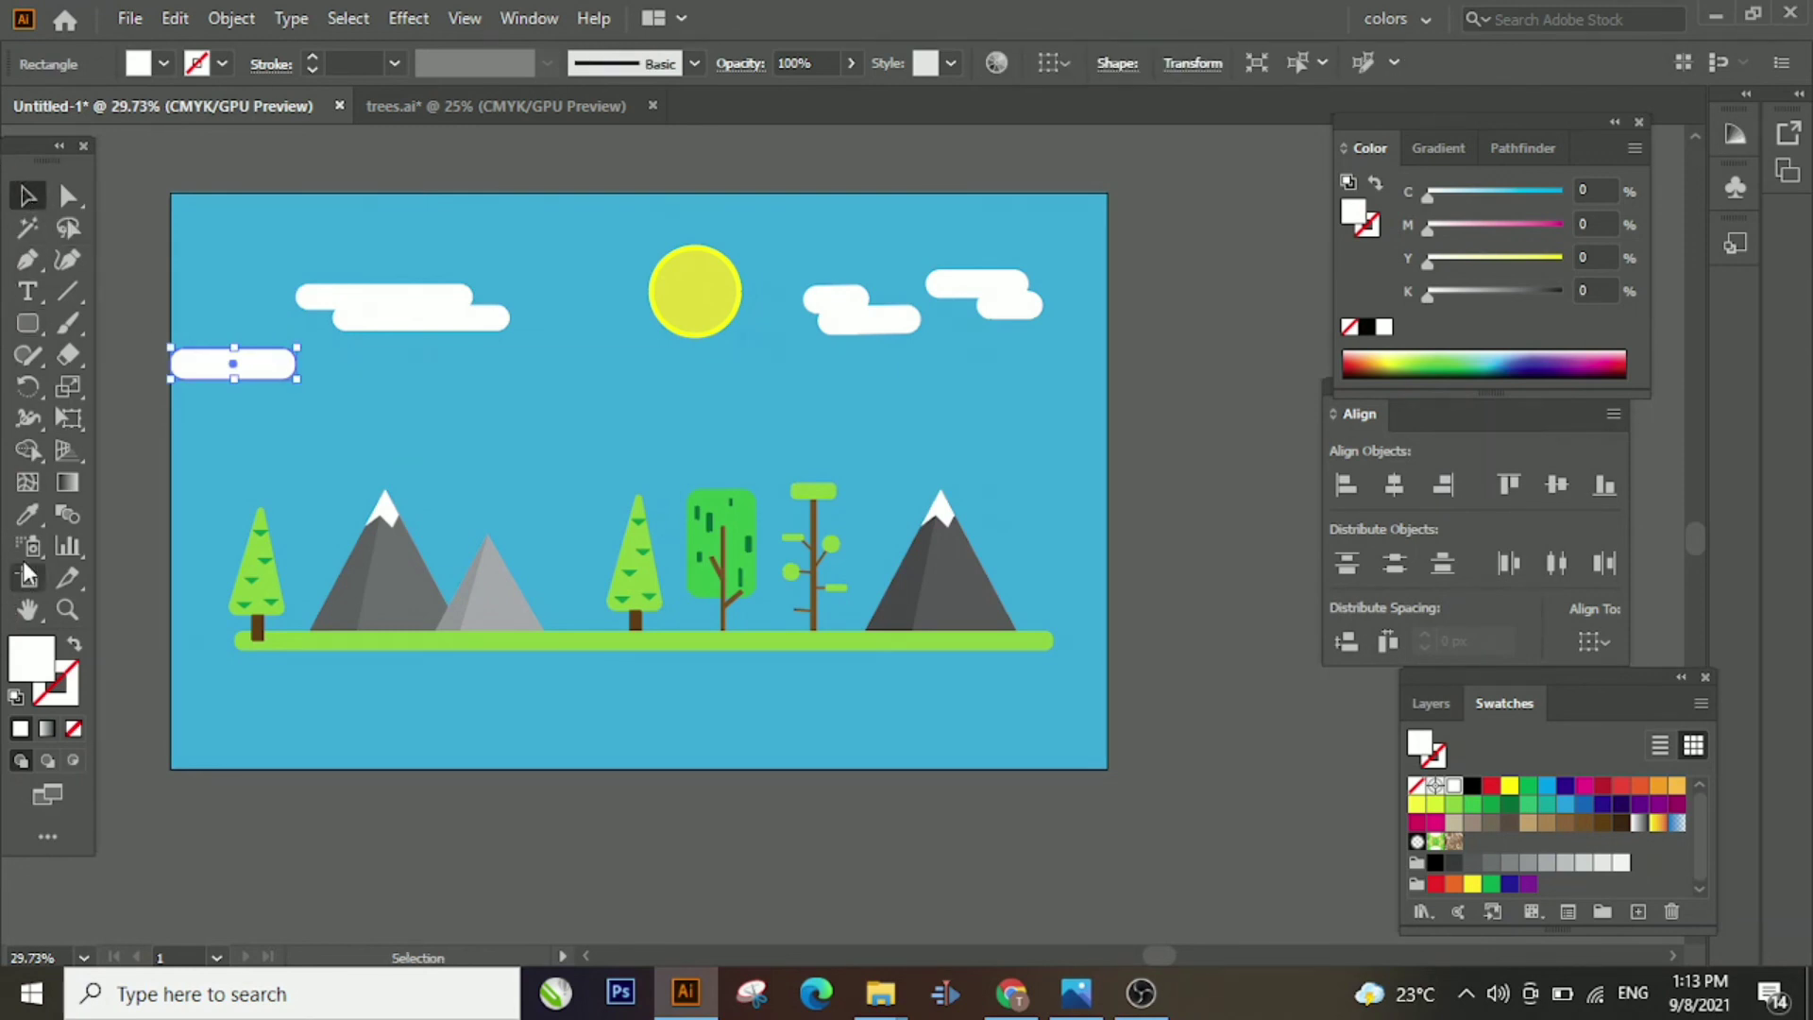
click(154, 534)
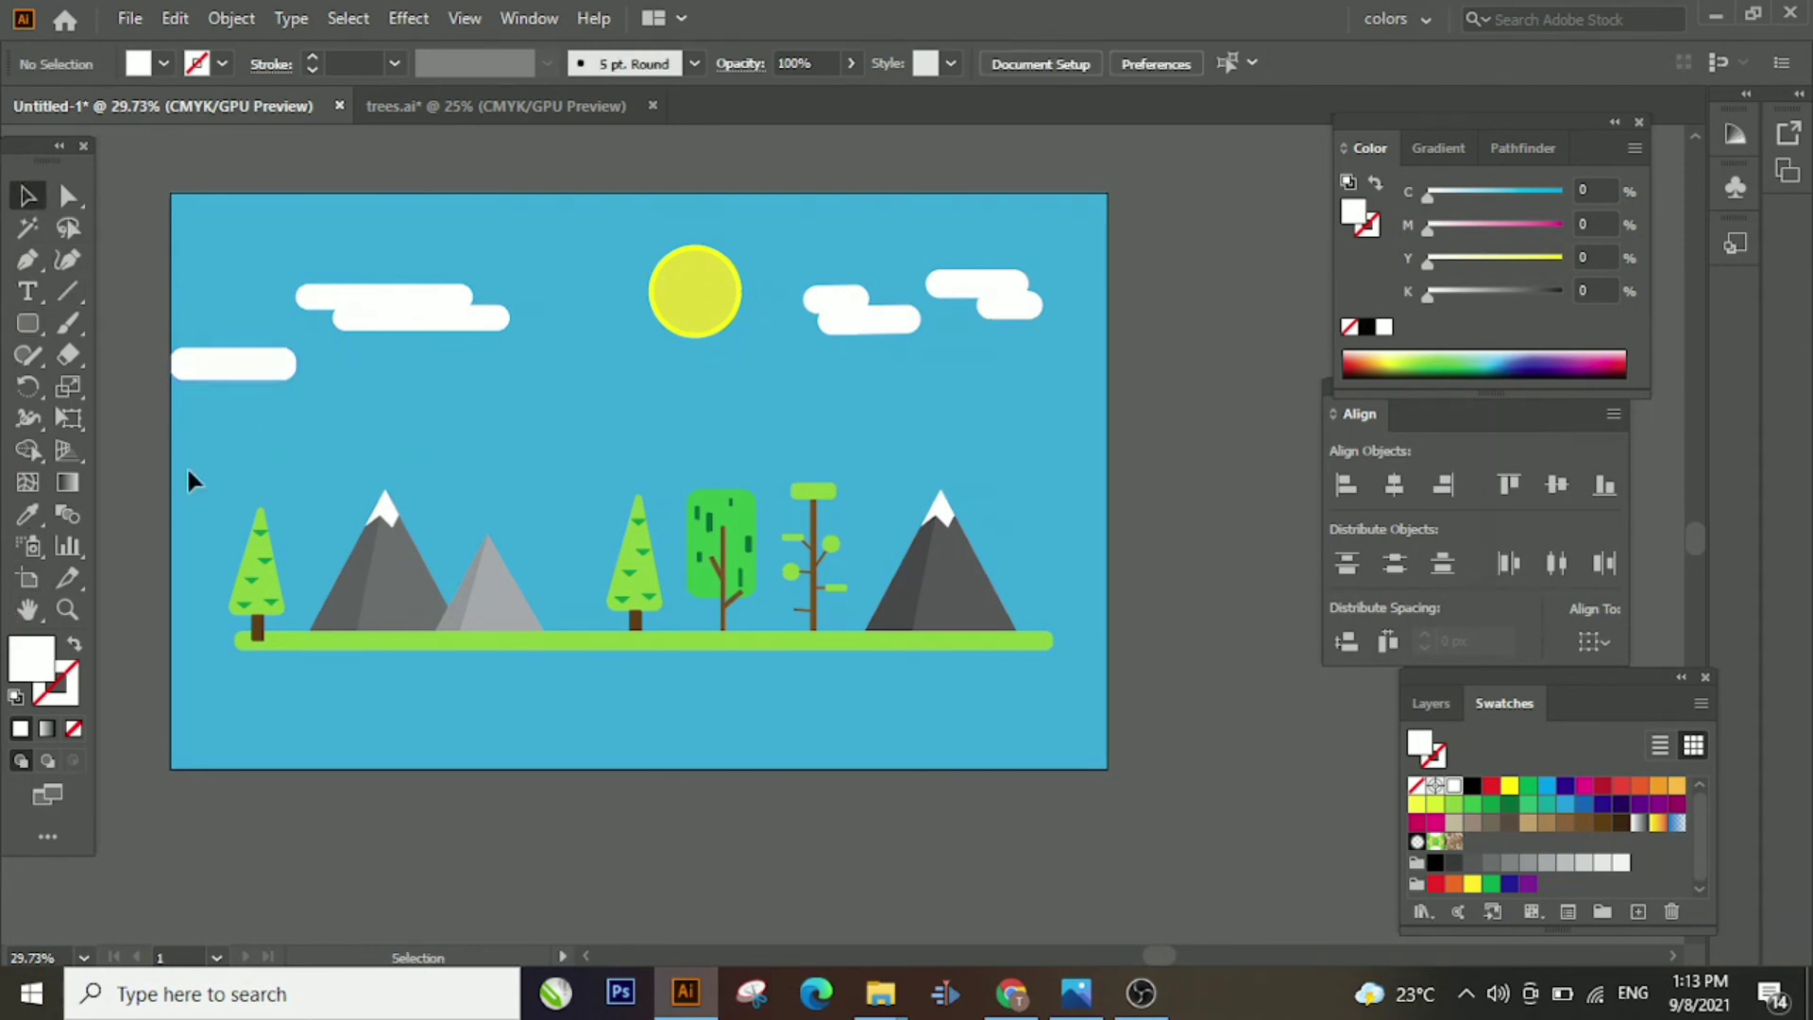
Group the trees, mountains and green ground strip together
drag(151, 215, 581, 782)
drag(198, 453, 1044, 678)
right_click(1044, 678)
click(1218, 439)
click(1197, 591)
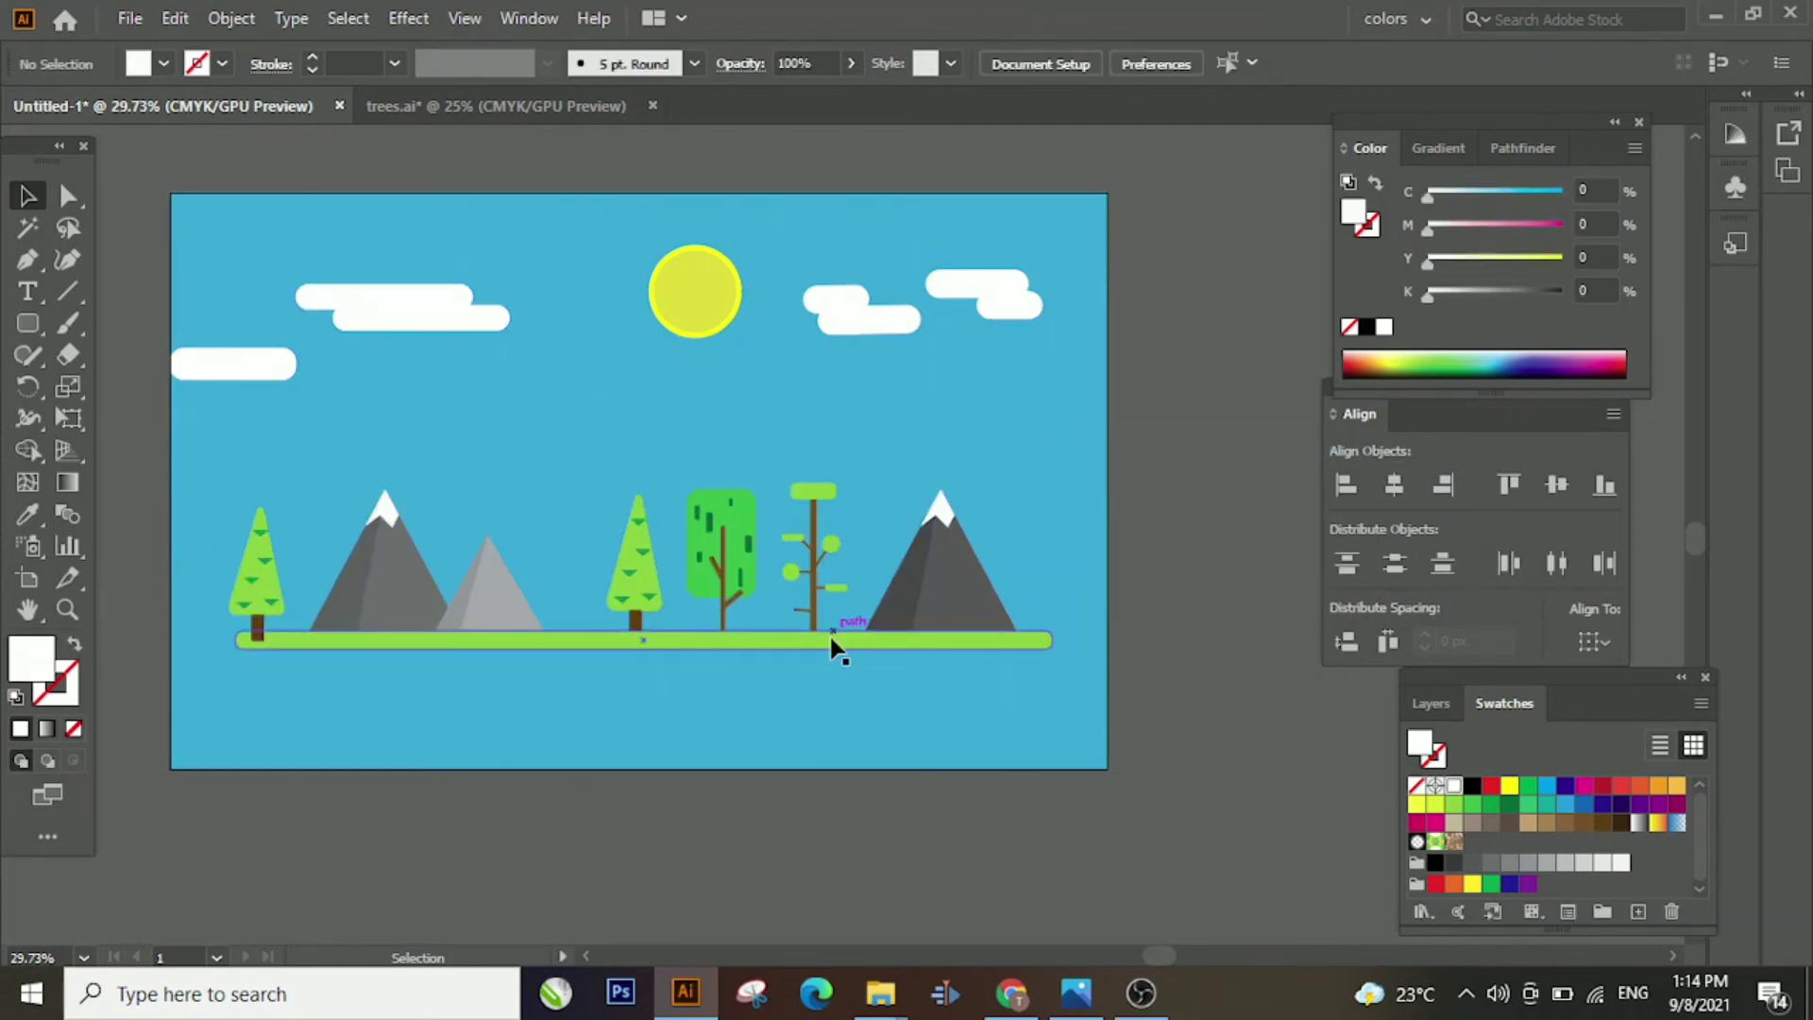
Move the grouped trees, mountains and ground strip down and slightly right, and tilt the group very slightly clockwise
drag(830, 639, 853, 691)
click(1212, 506)
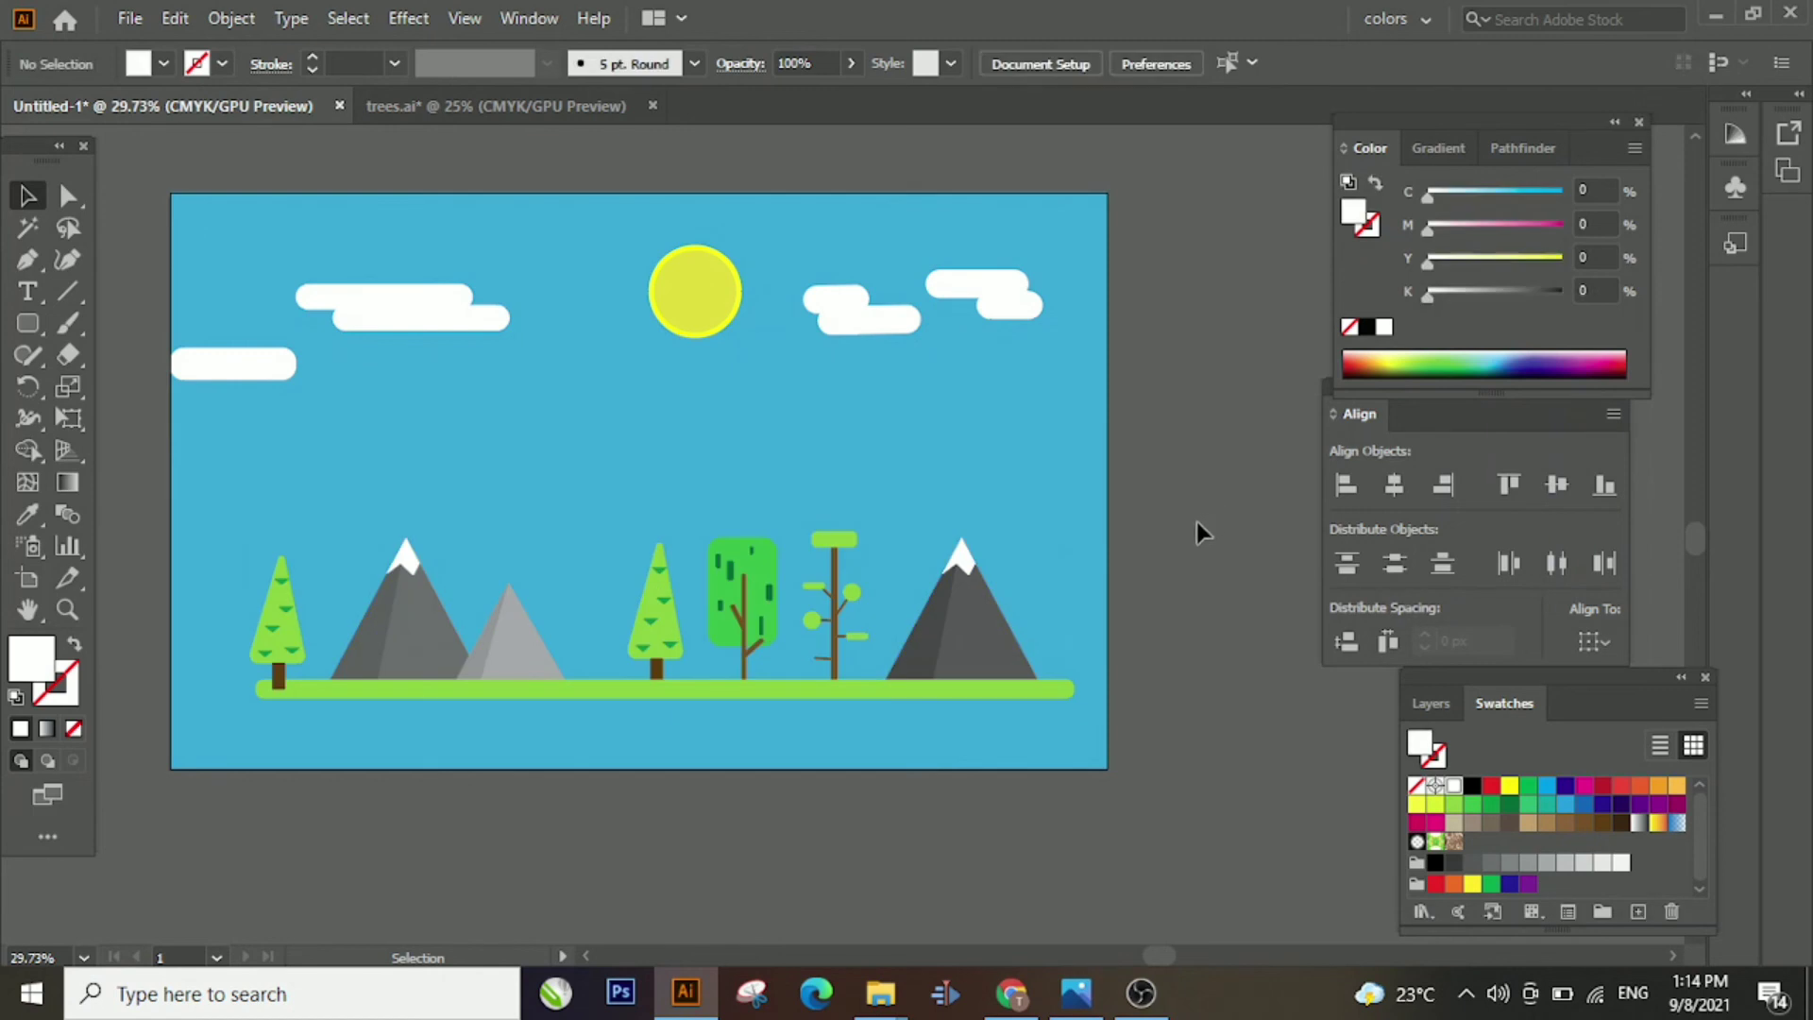
click(482, 696)
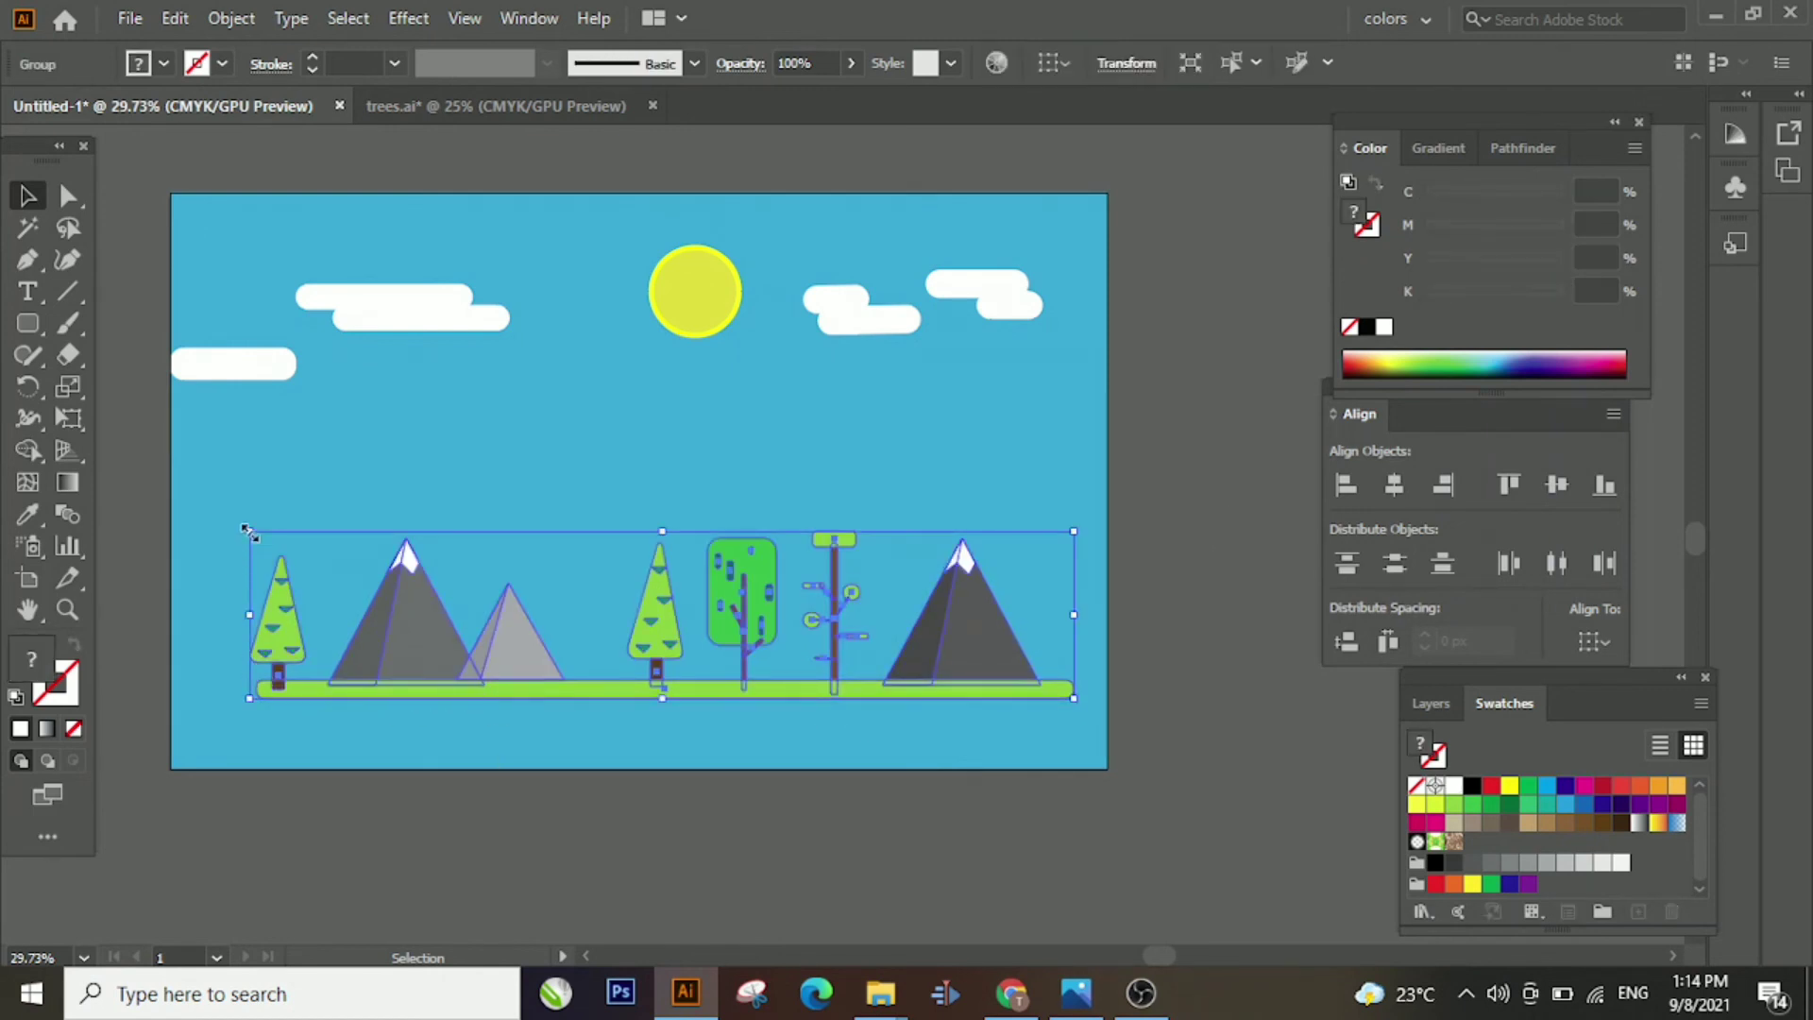
click(1267, 620)
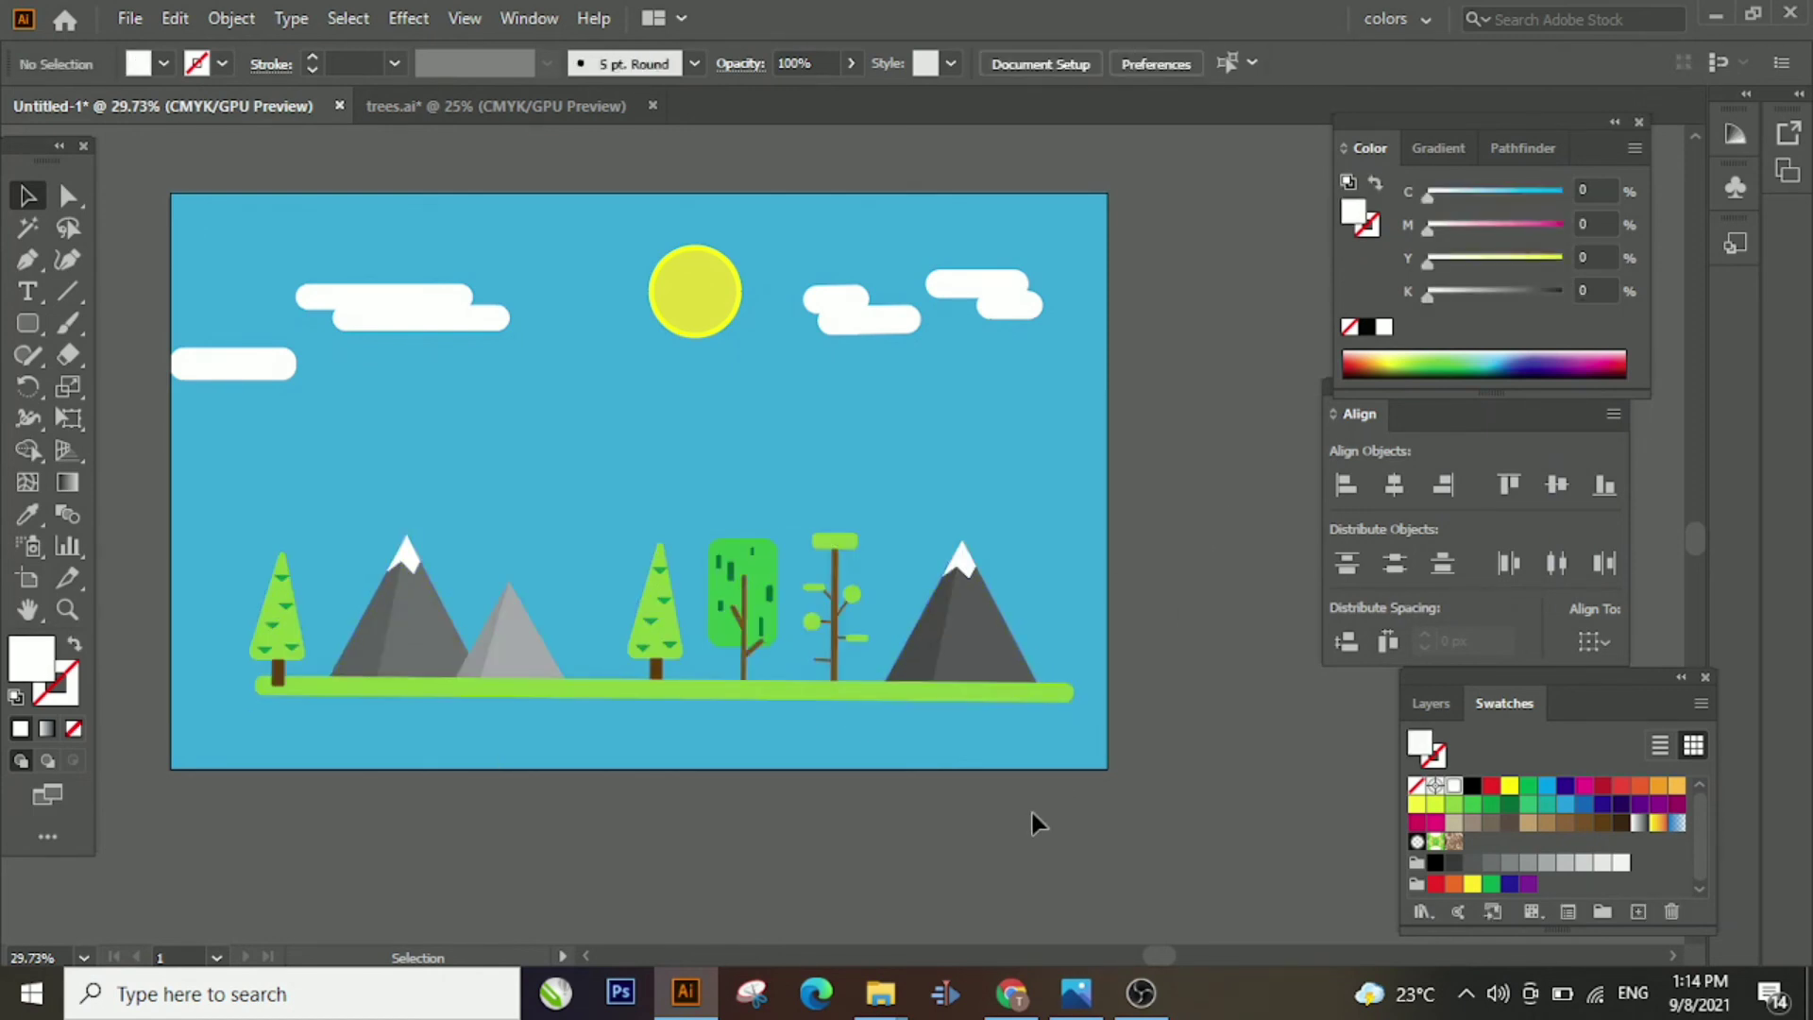
click(67, 609)
drag(665, 545, 878, 525)
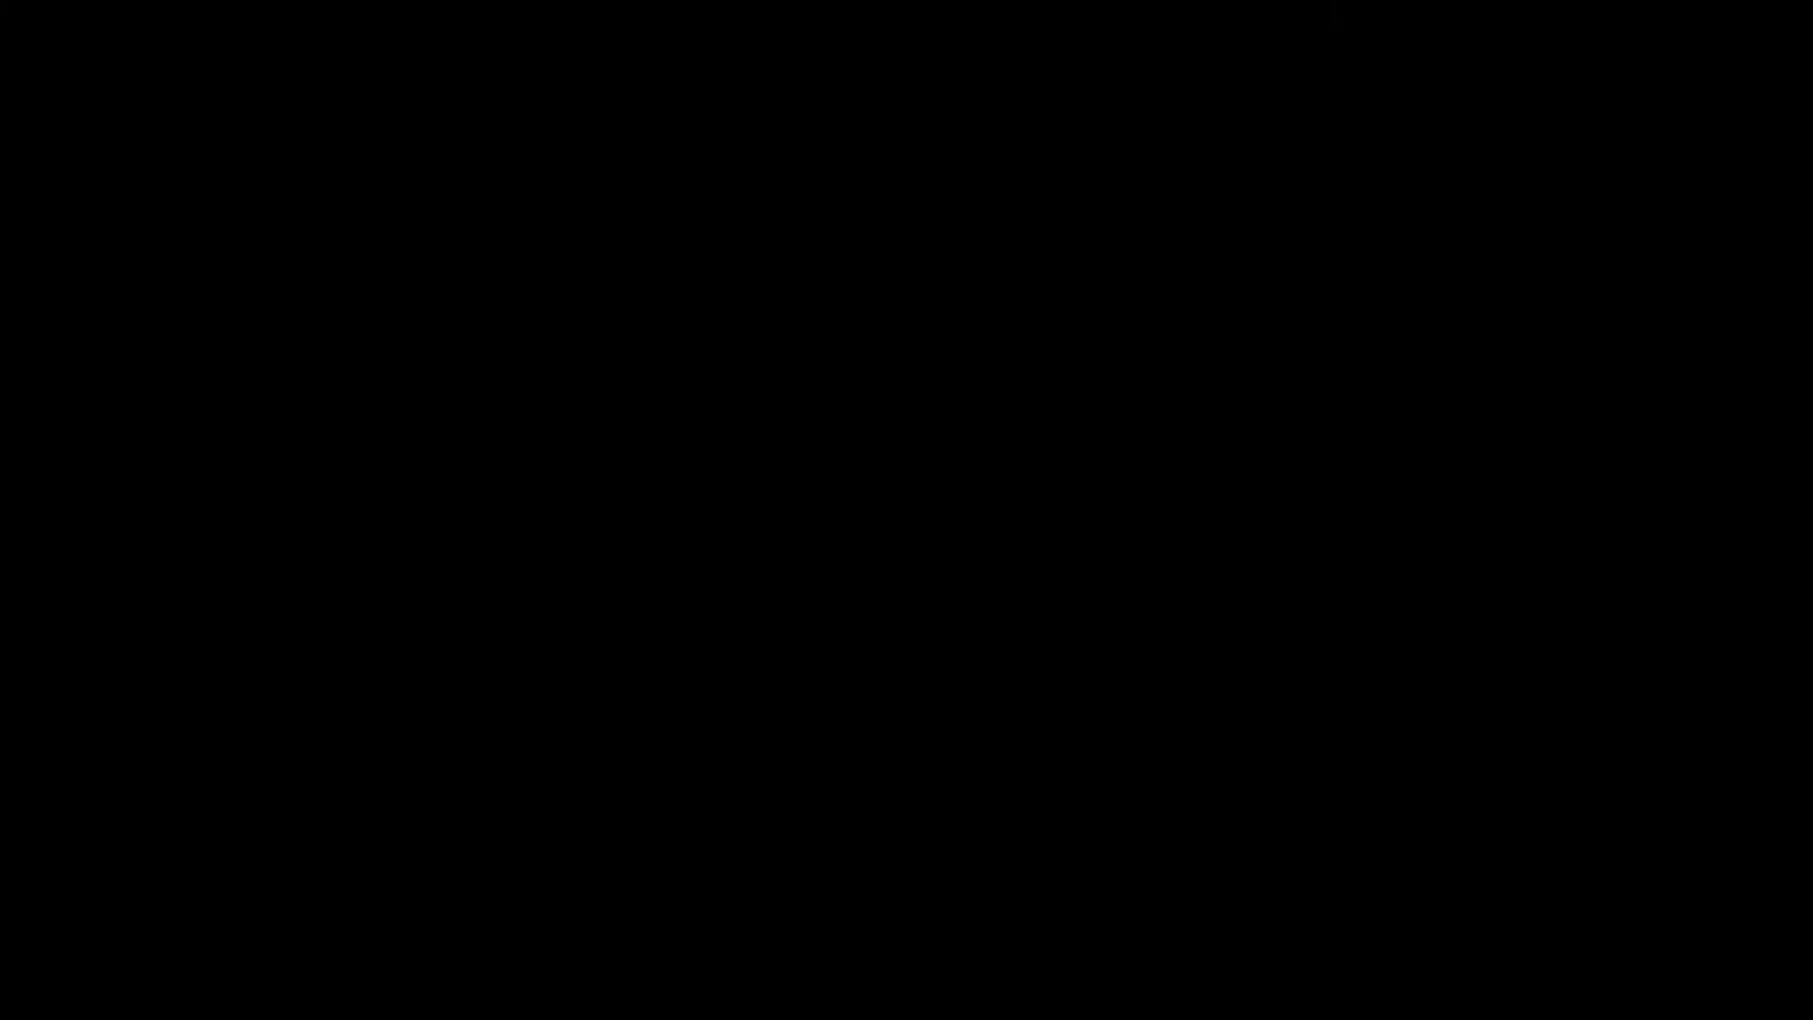